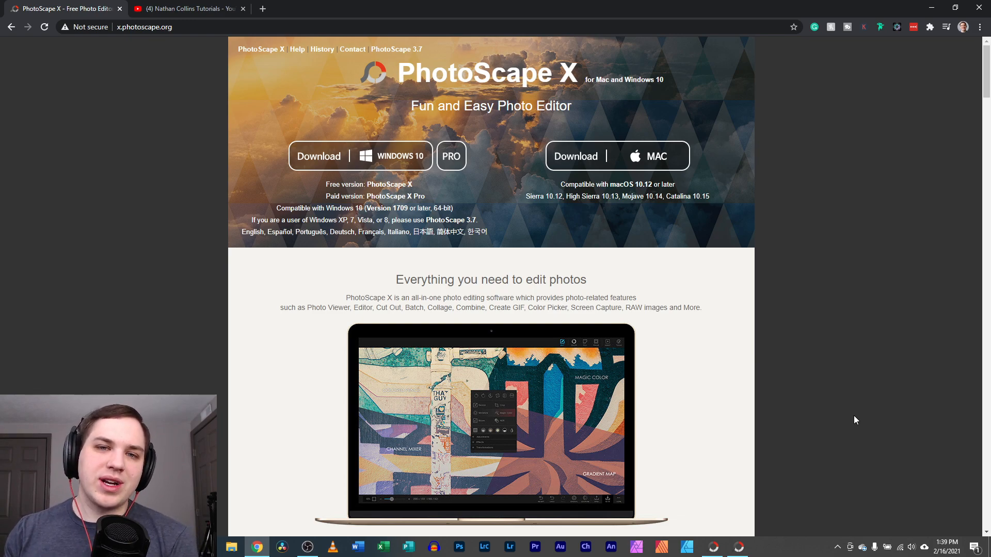
View the PhotoScape 3.7 page in a new tab, close it, and switch to the YouTube channel tab
middle_click(383, 49)
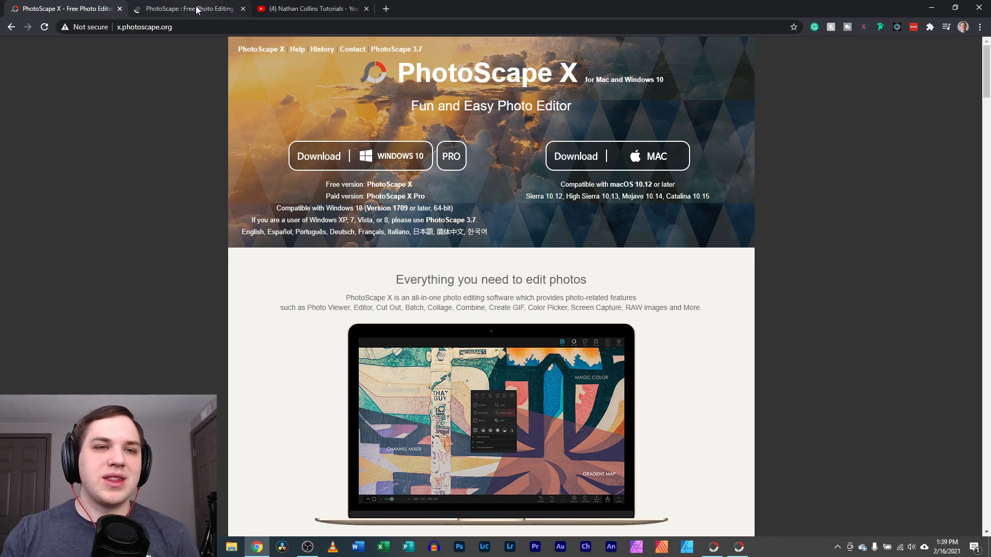
left_click(196, 9)
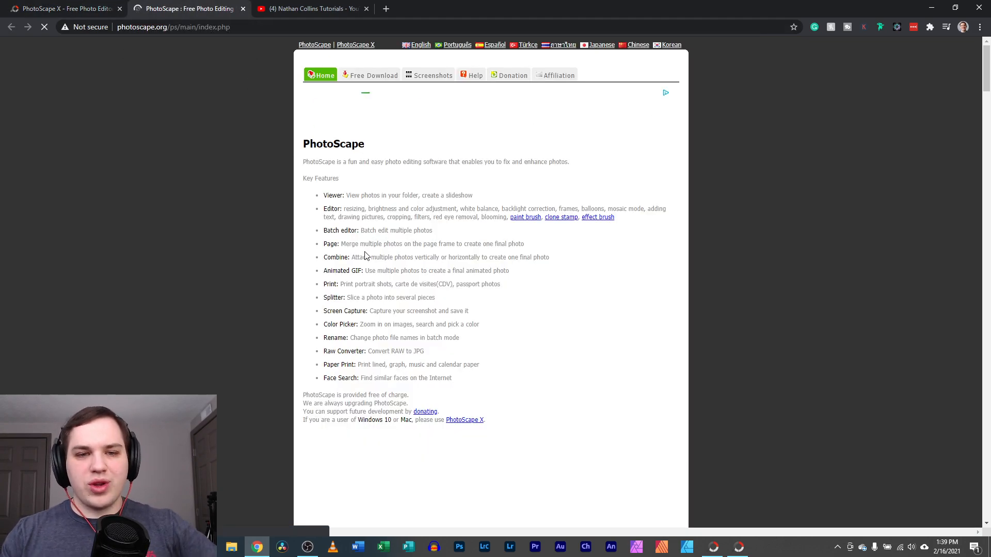
left_click(243, 8)
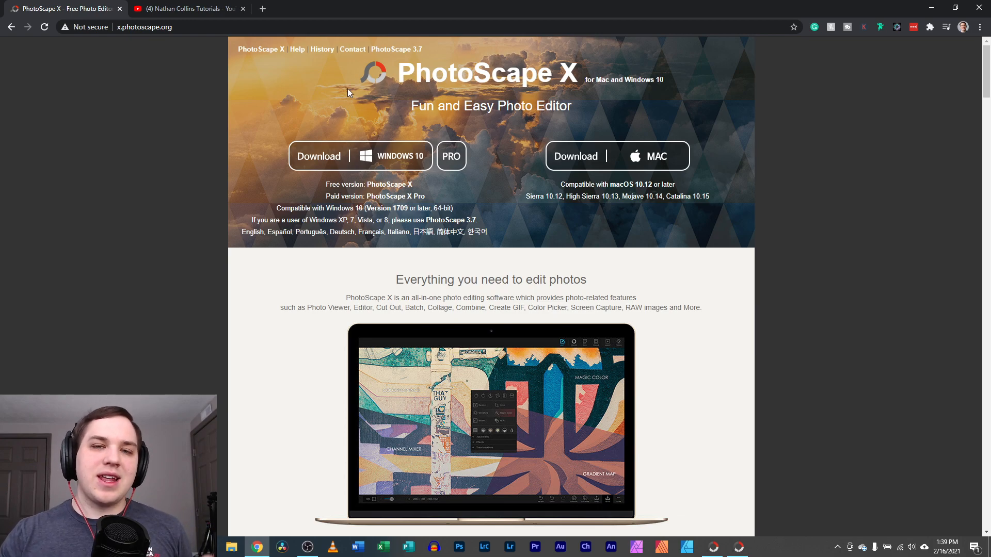
left_click(174, 8)
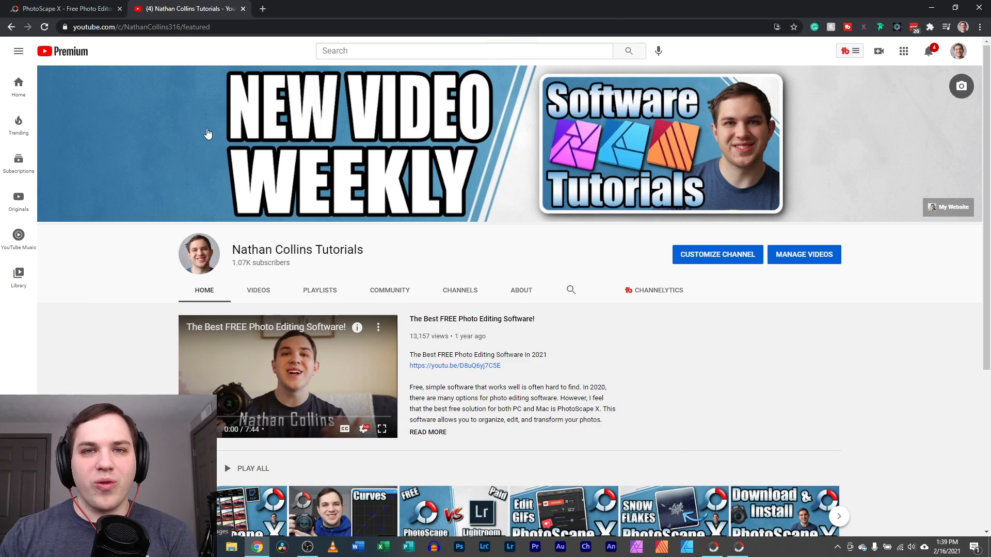
Return to the PhotoScape X website tab, then bring the PhotoScape X app forward
left_click(56, 7)
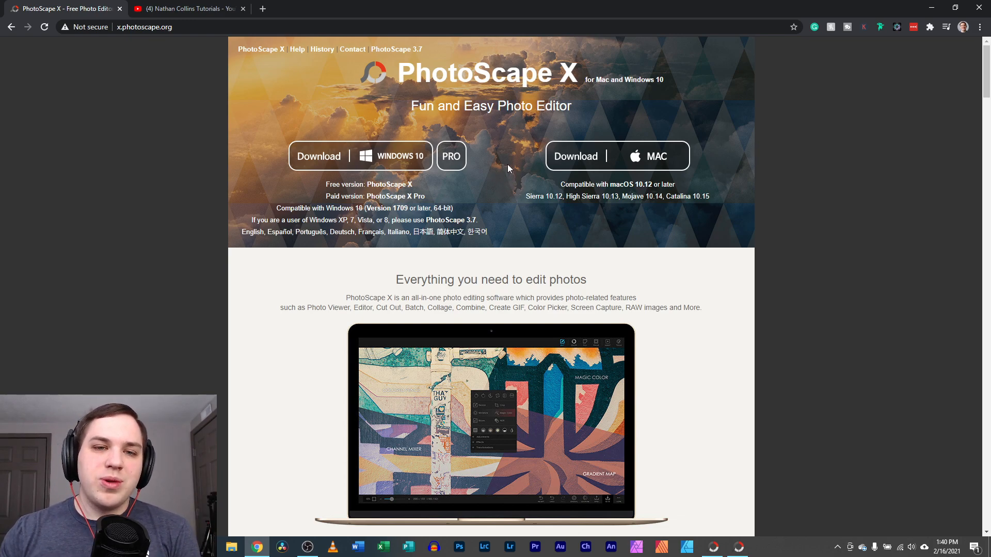
left_click(712, 548)
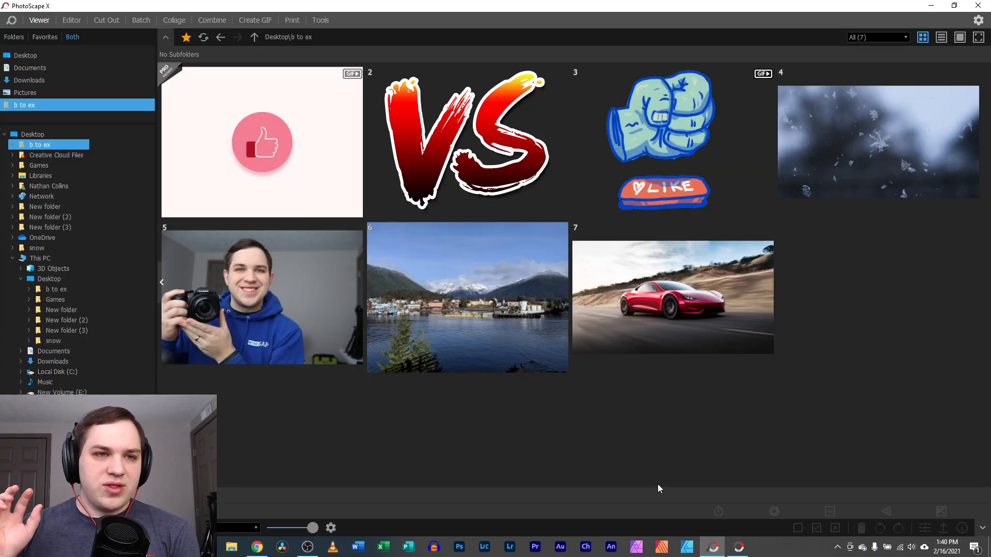
Scroll through the home screen's editing-tool previews and open the Crop tool's online help page
left_click(10, 21)
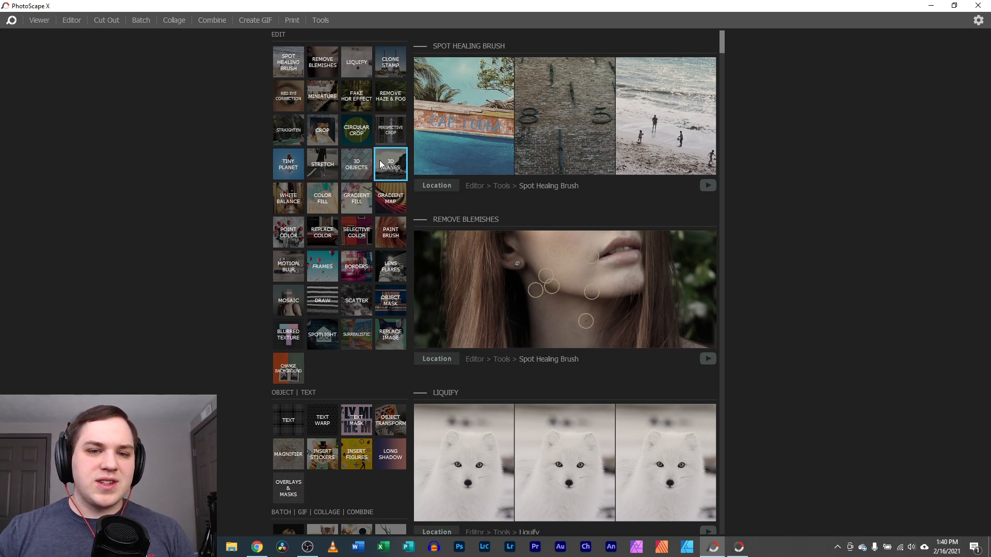
scroll(531, 294, "down", 5)
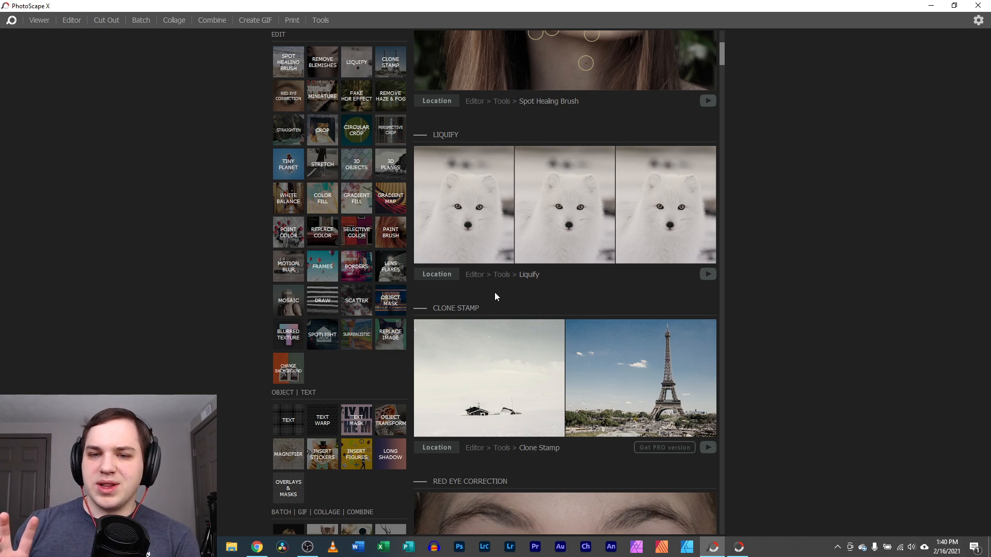
scroll(536, 290, "up", 3)
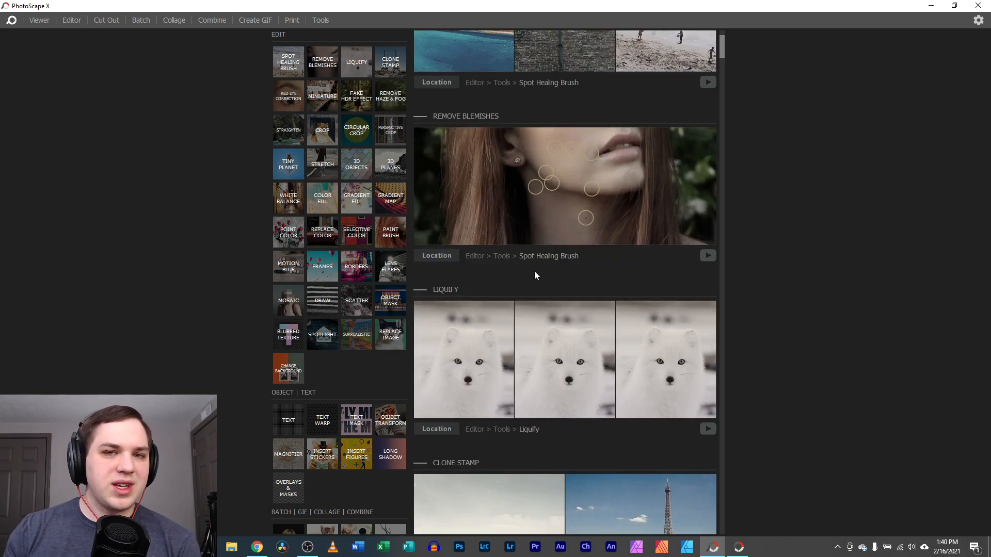
scroll(536, 288, "down", 8)
scroll(538, 297, "down", 10)
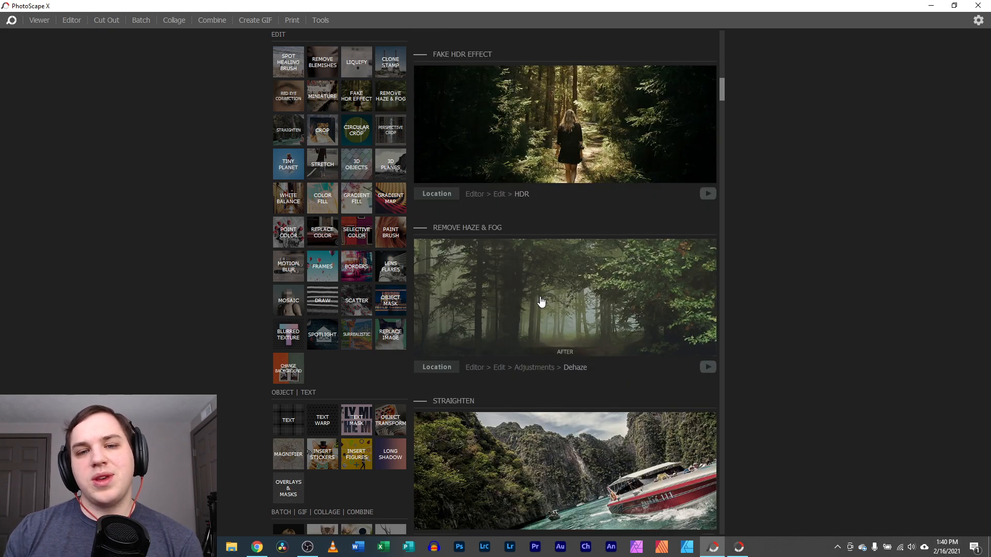
scroll(522, 281, "down", 4)
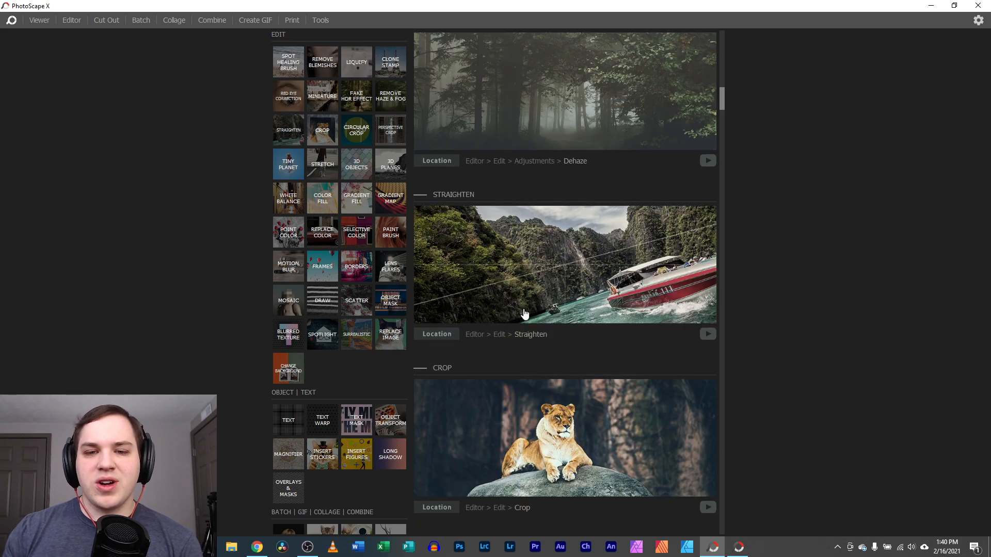
scroll(531, 342, "down", 3)
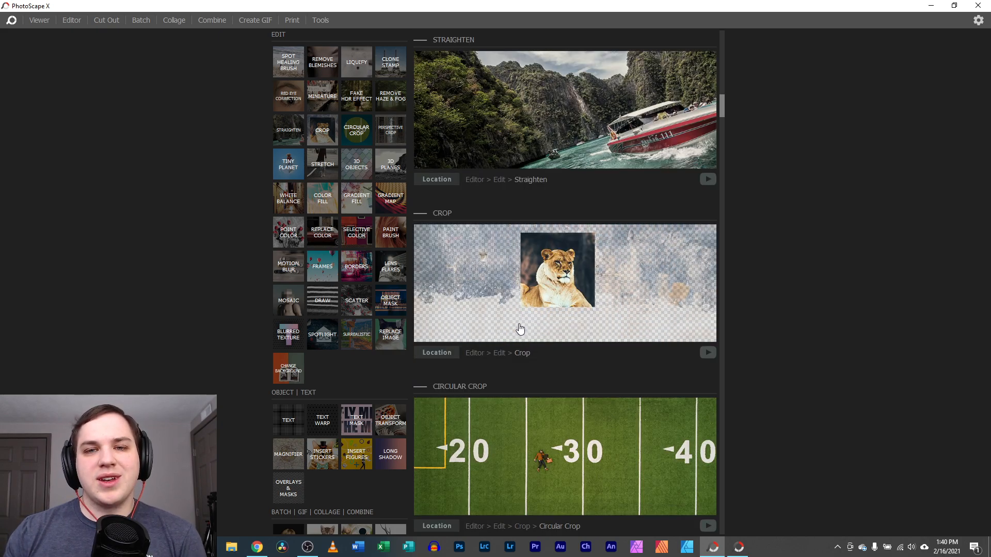
left_click(504, 287)
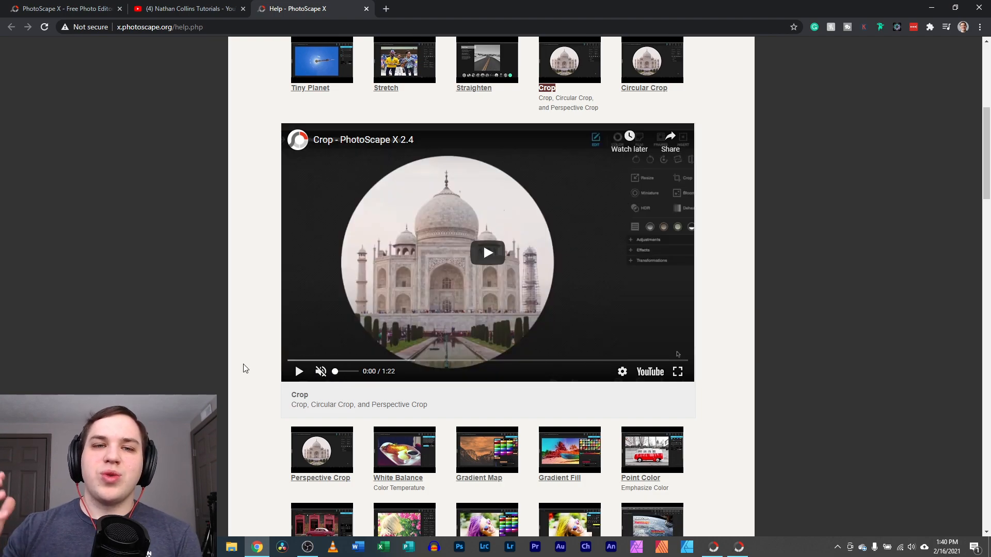
Play the Crop screencast video, then close the Help page tab
left_click(298, 372)
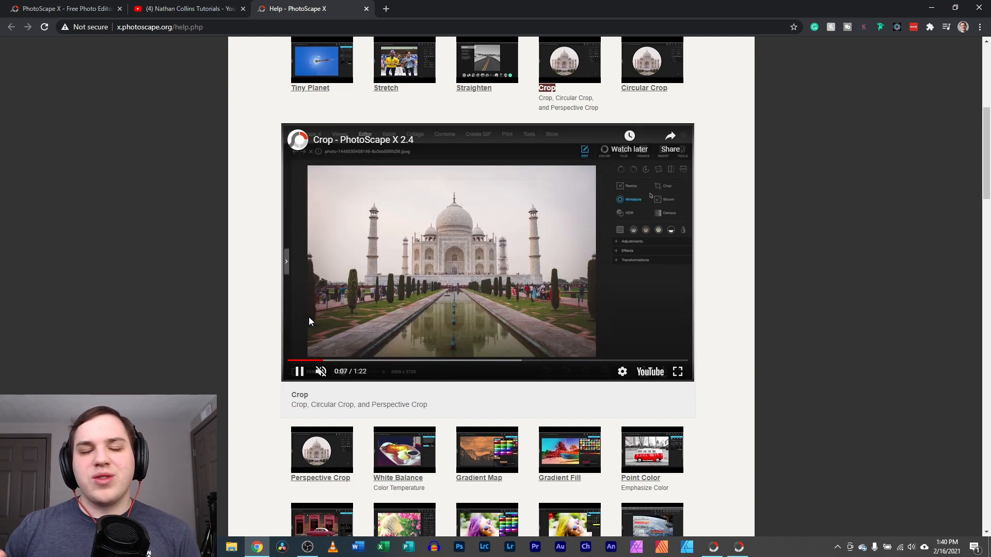
left_click(366, 9)
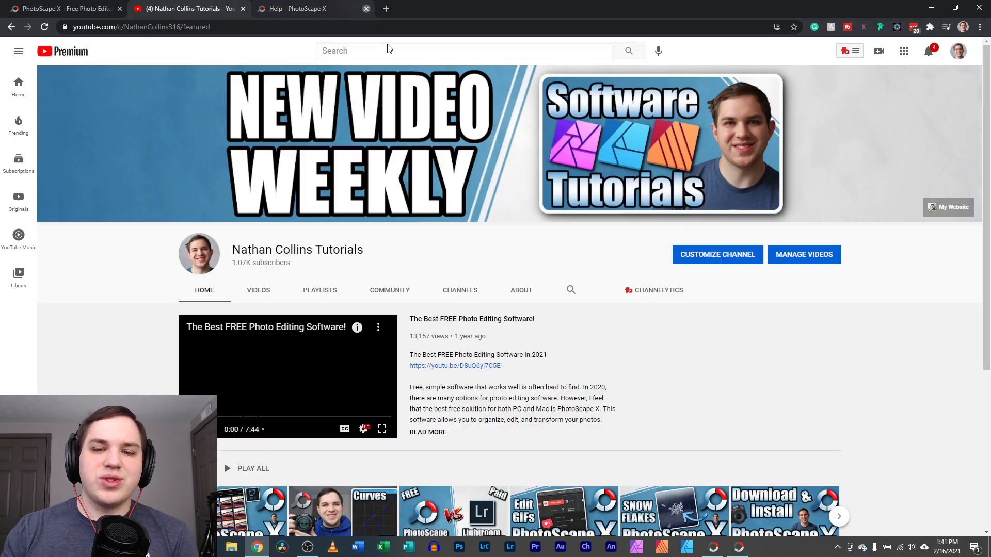
Bring PhotoScape X to the front and switch to its Viewer
left_click(716, 550)
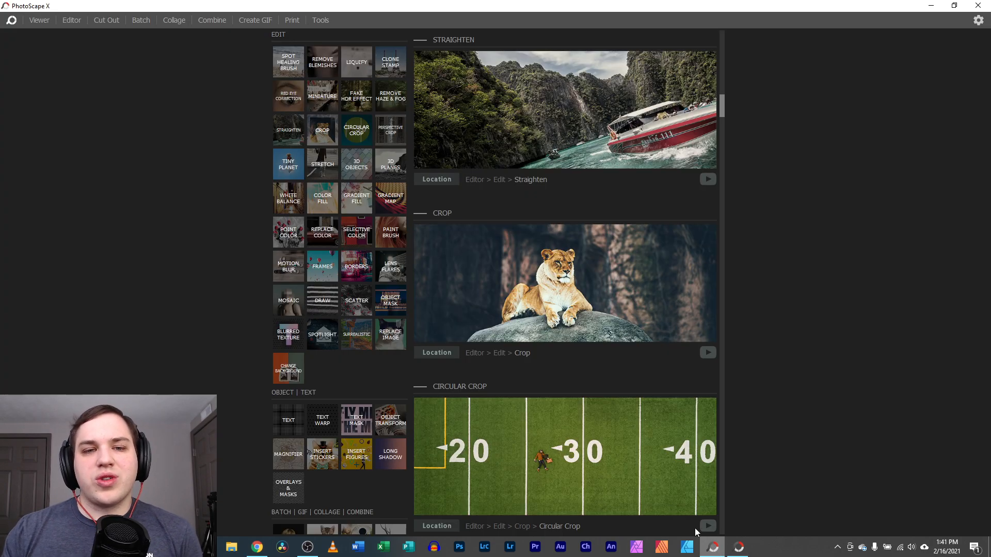
left_click(39, 20)
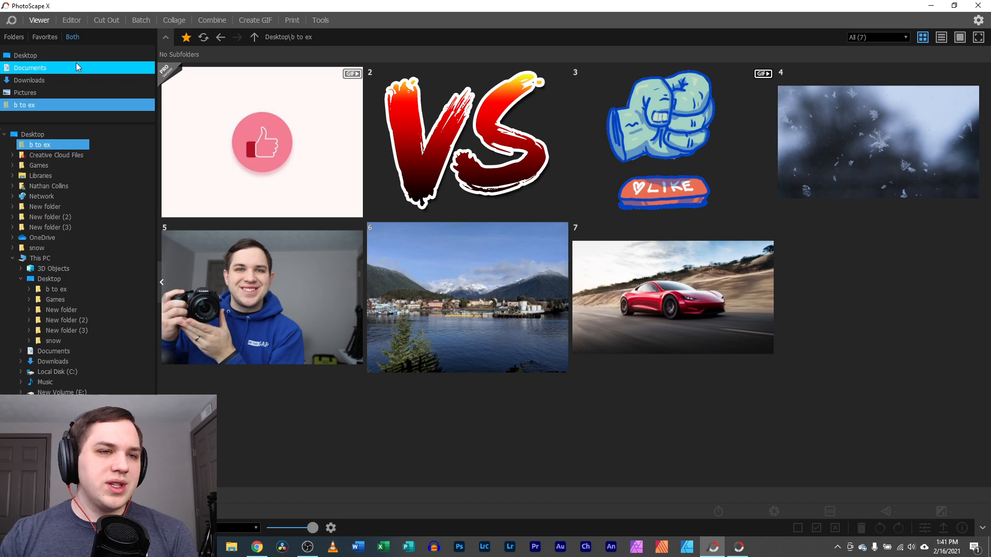
Try the Folders, Favorites and Both listings, then open Desktop followed by Downloads
left_click(10, 38)
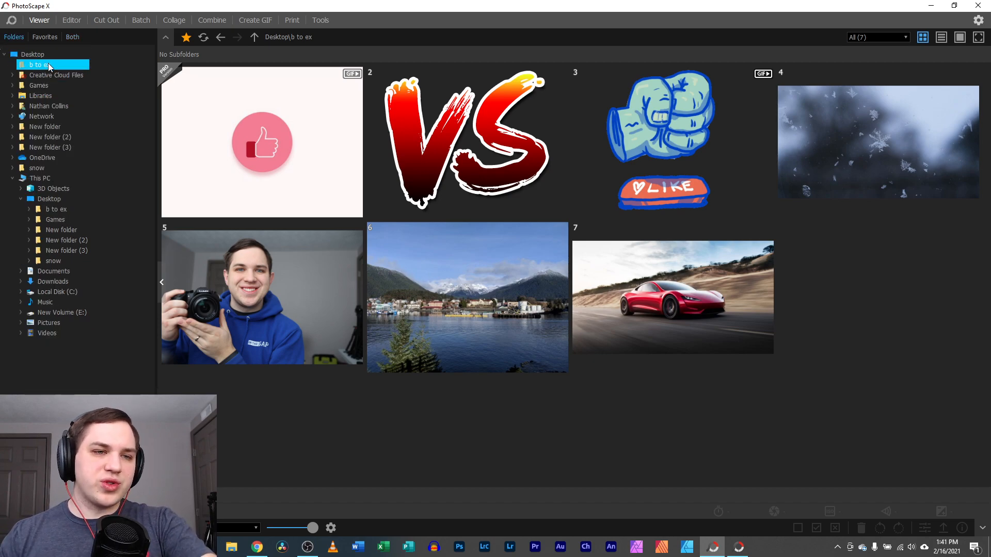
left_click(41, 35)
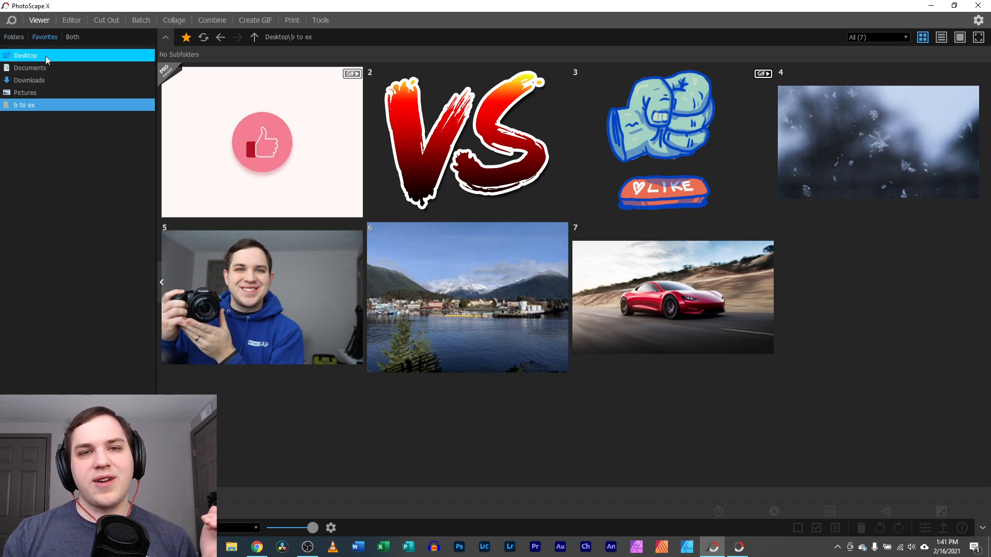
left_click(73, 37)
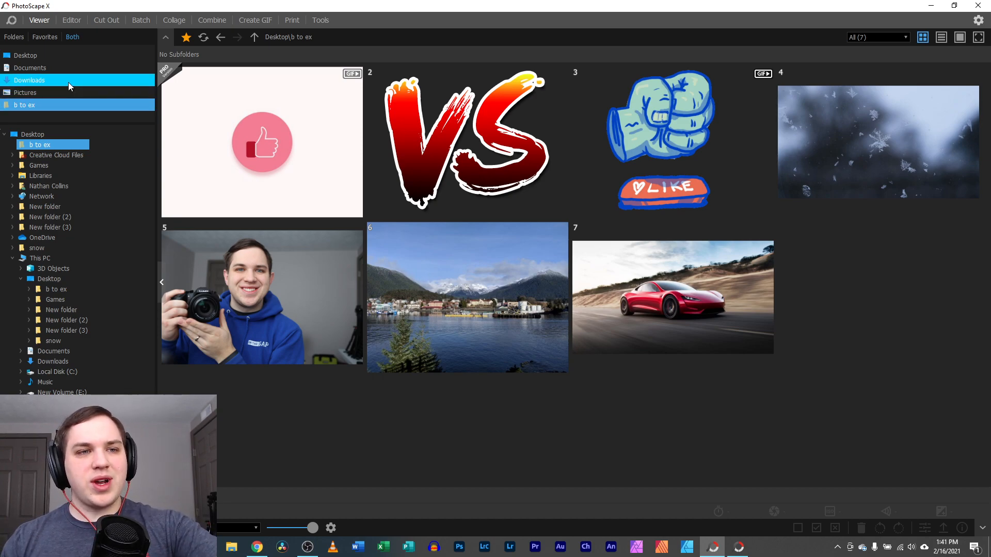
left_click(64, 54)
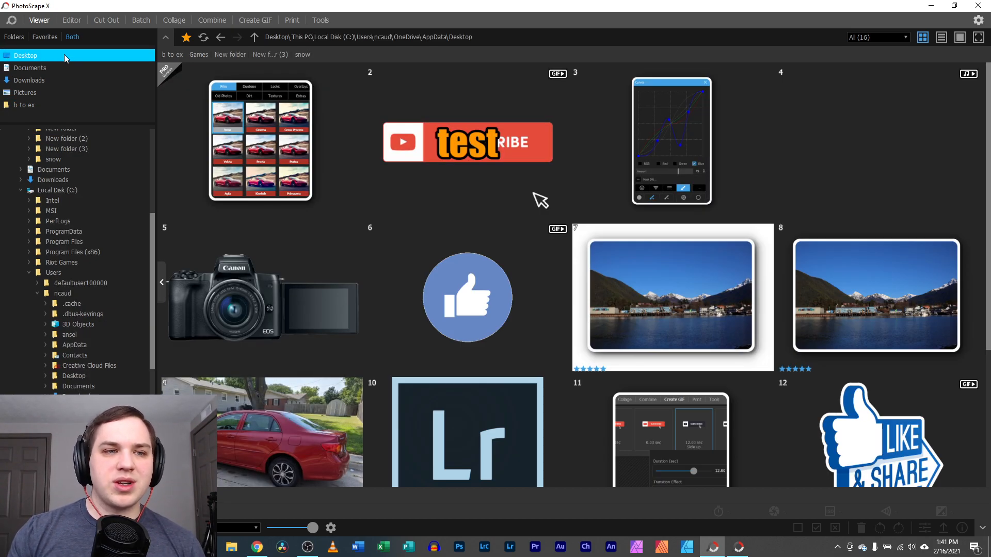
left_click(61, 78)
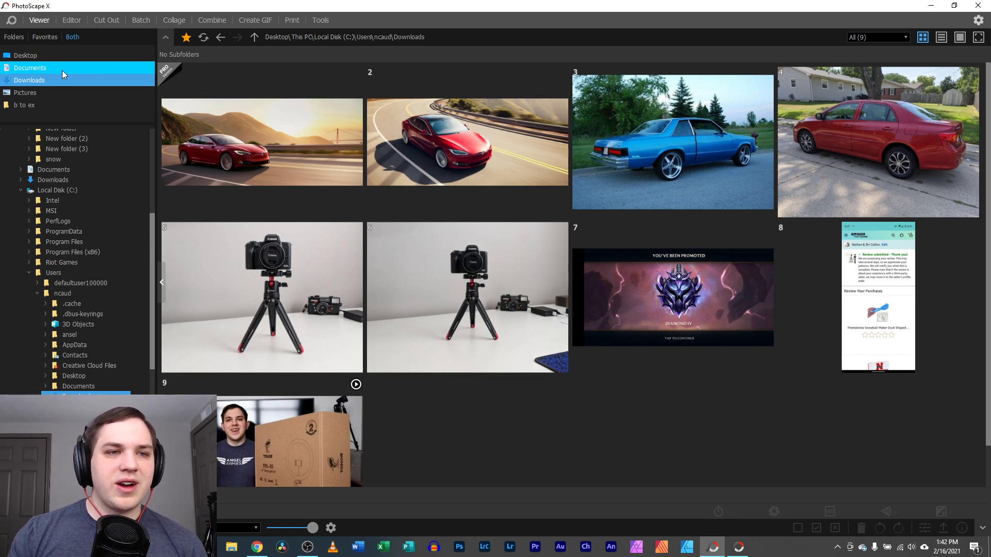
Flag the first tripod photo as a pick and filter the view to flagged photos only
left_click(283, 288)
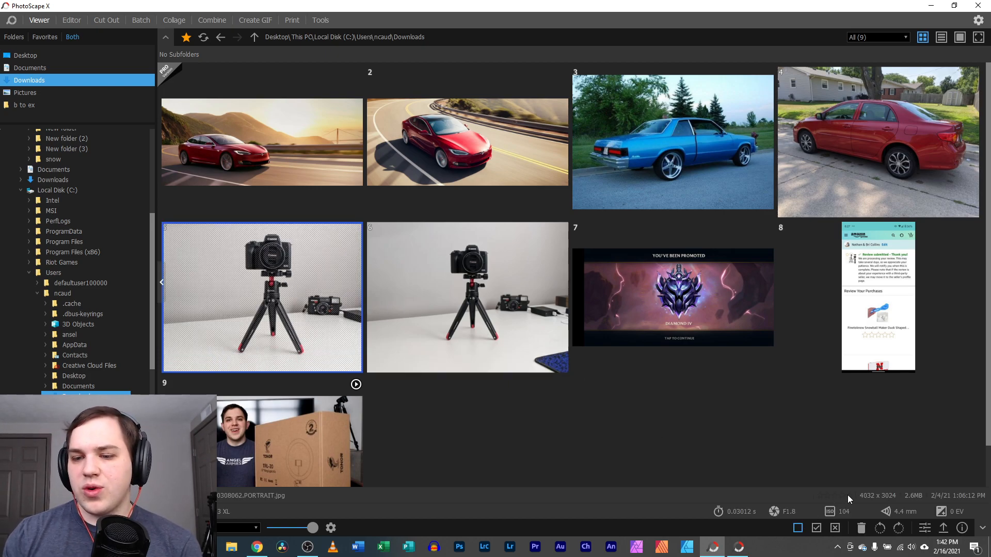
left_click(816, 529)
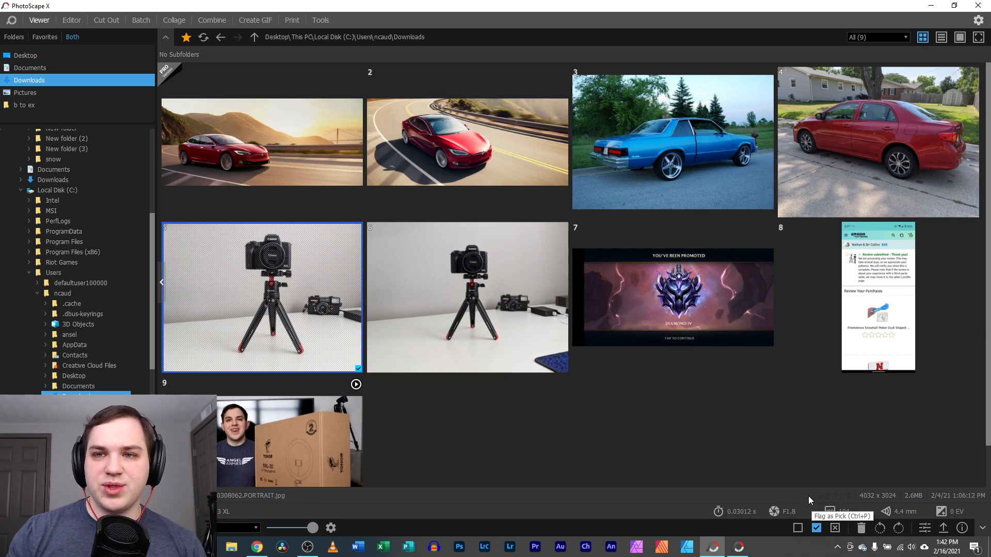
left_click(864, 37)
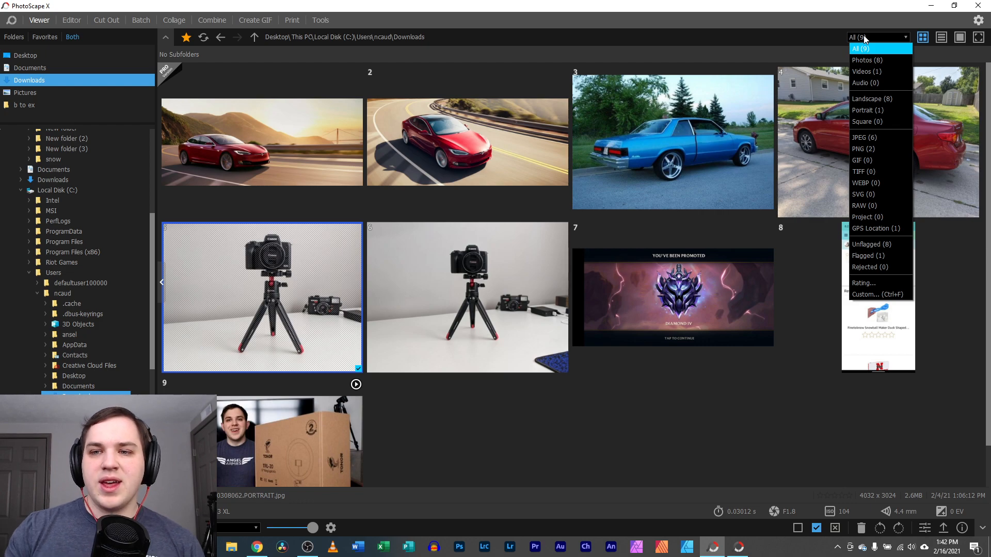
left_click(882, 256)
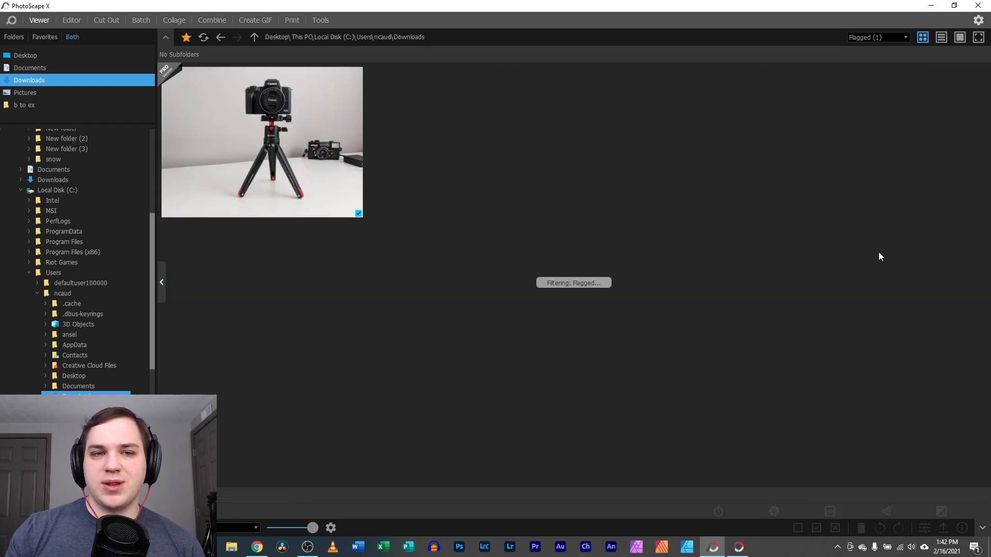
Restore the All filter showing nine images and open the tripod photo's rating options
left_click(869, 42)
left_click(872, 47)
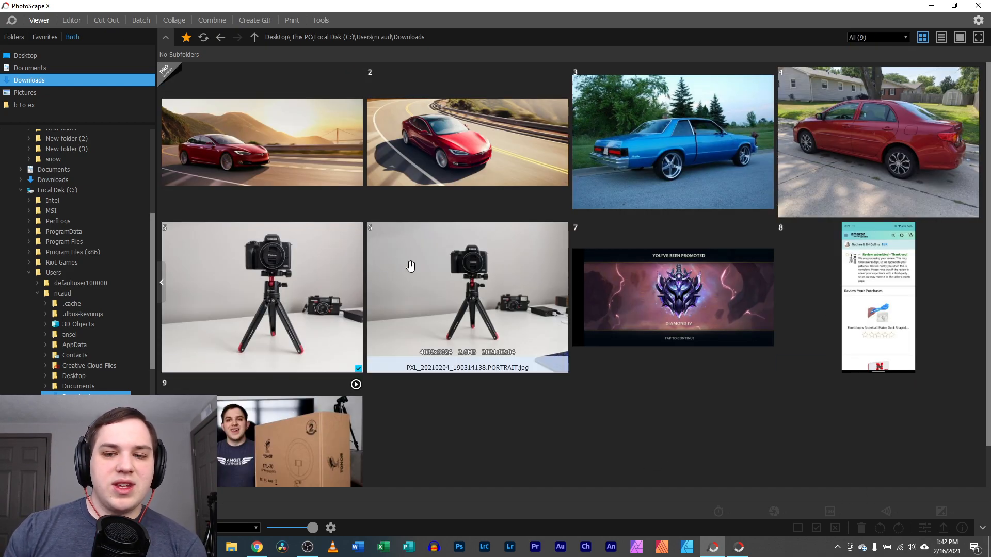
left_click(330, 268)
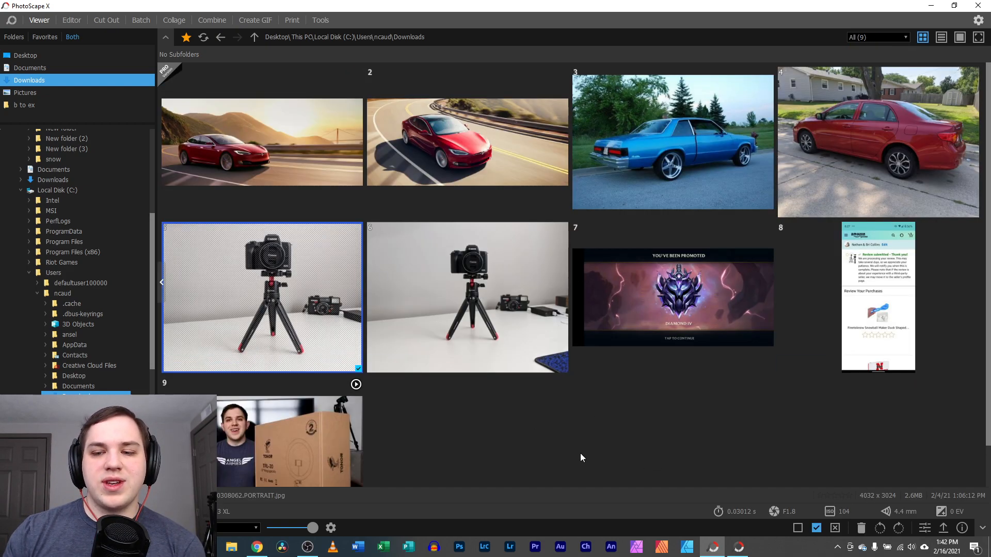
left_click(846, 496)
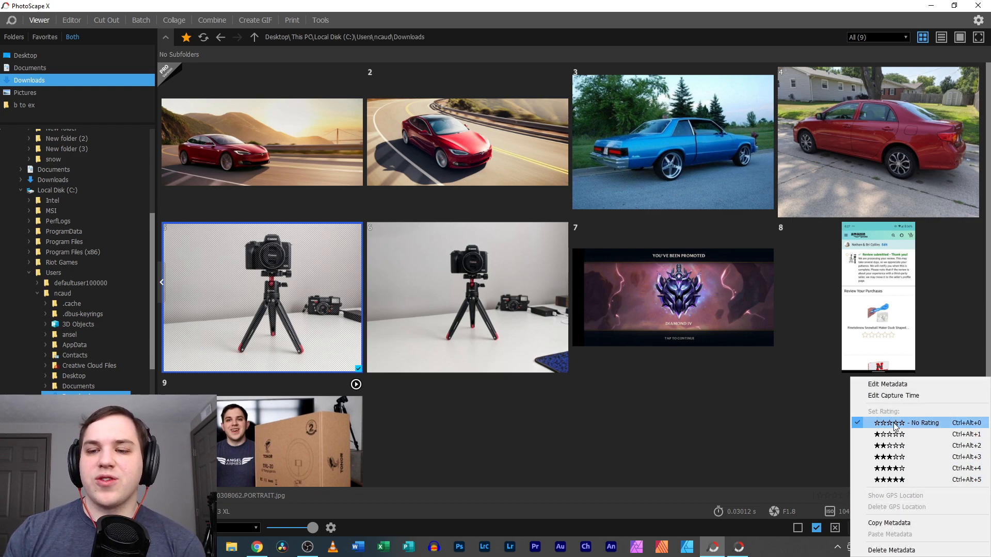
Rate the first tripod photo five stars and open the thumbnail filter list
left_click(899, 481)
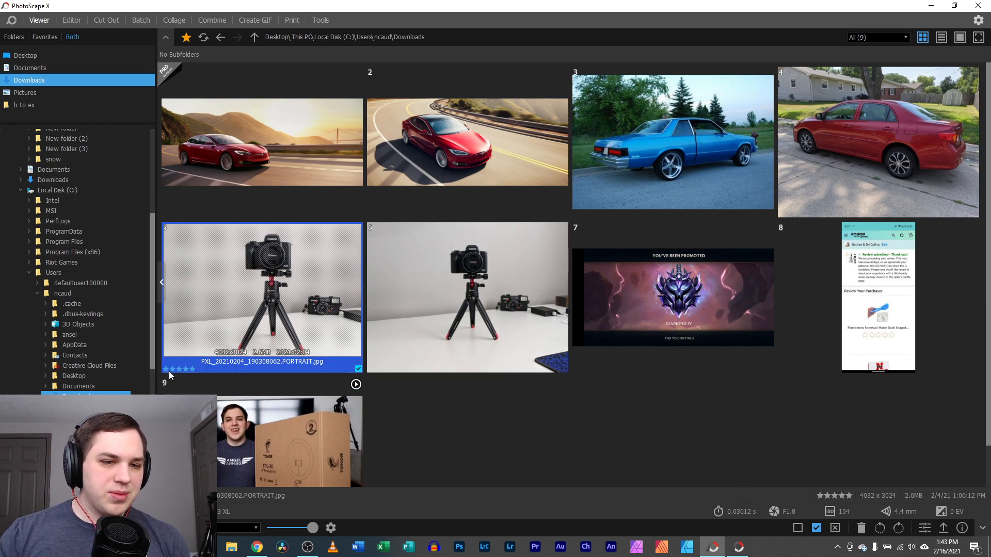
scroll(199, 358, "down", 1)
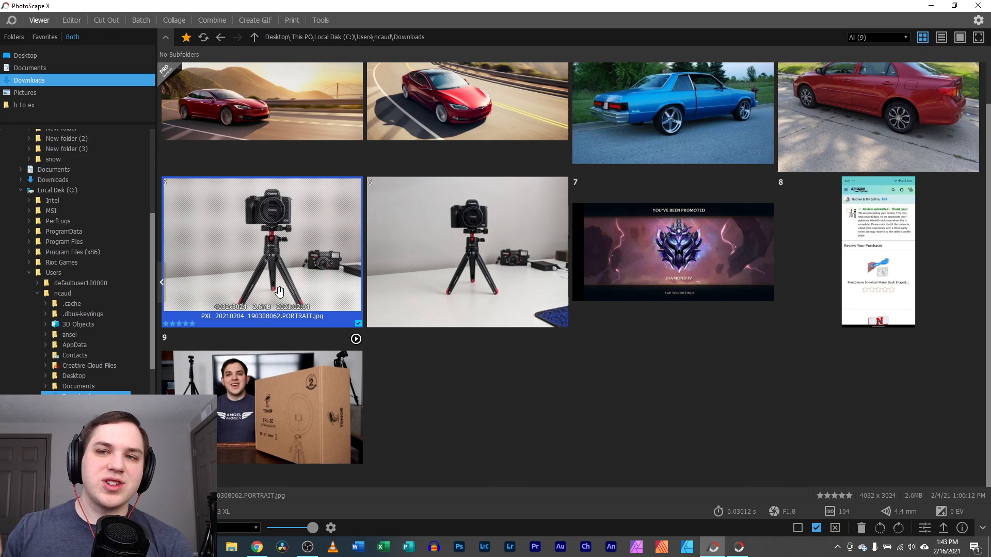
left_click(895, 37)
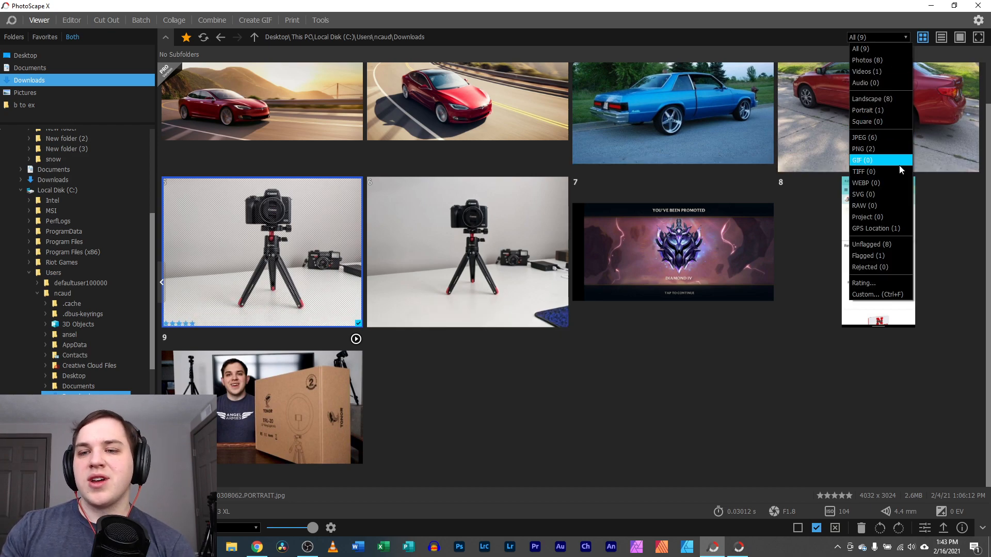
Open the Custom filter dialog, move it aside to see the thumbnails, and cancel it
left_click(872, 295)
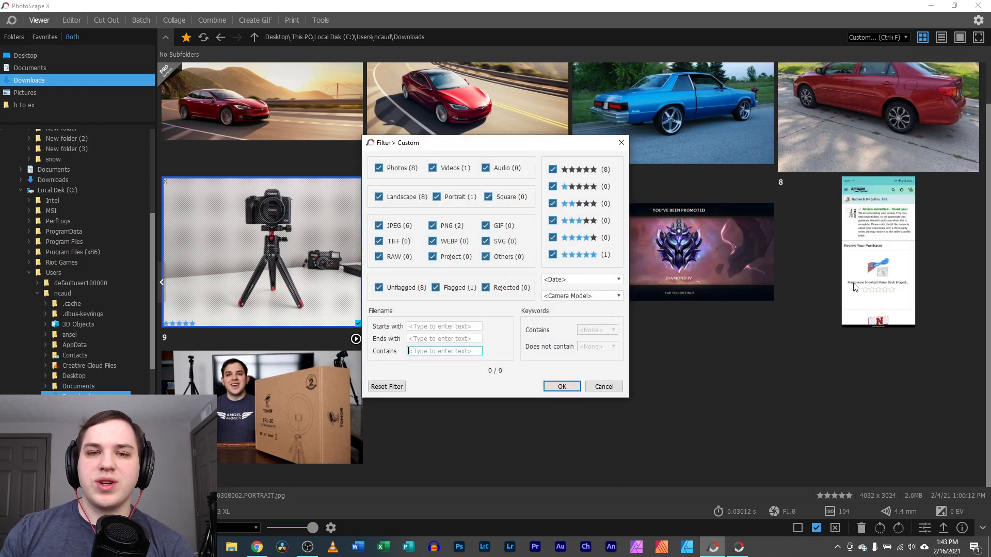
left_click_drag(507, 143, 742, 102)
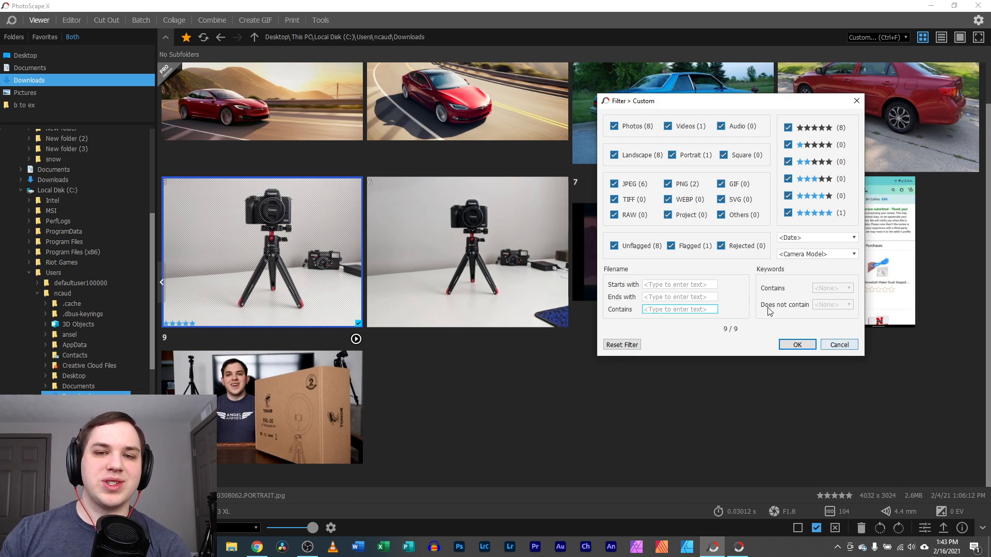
left_click(841, 342)
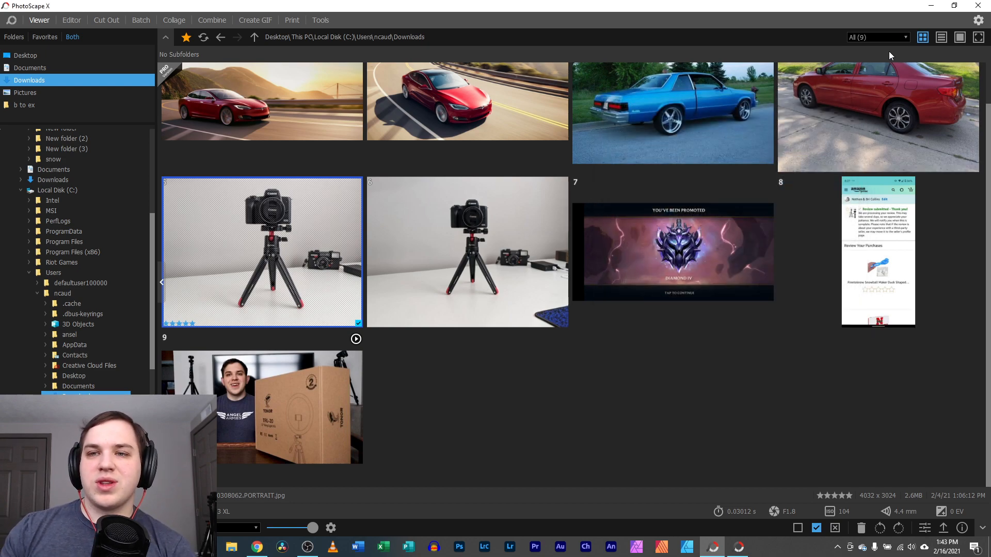
left_click(877, 37)
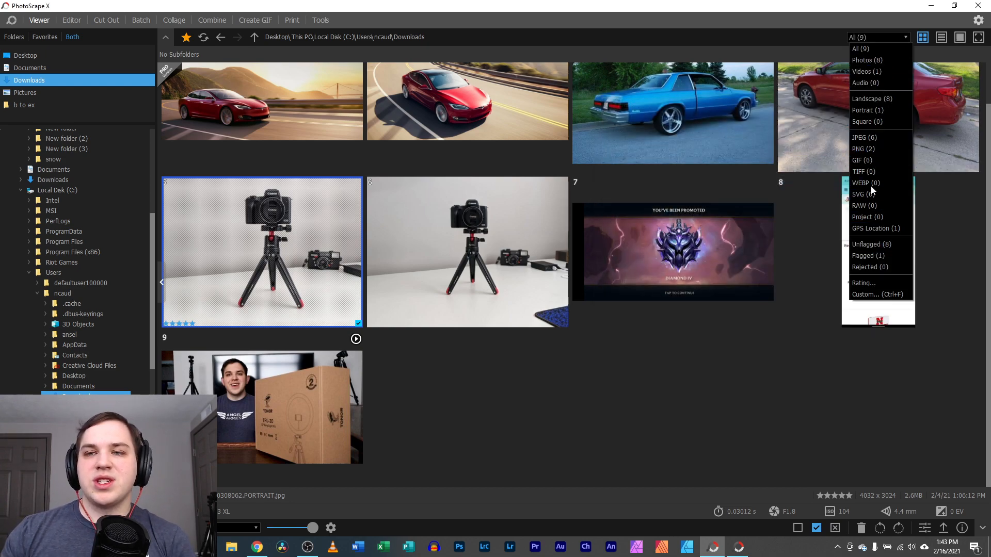
Filter the thumbnails to portrait-oriented images, then go back to the previous folder
left_click(885, 115)
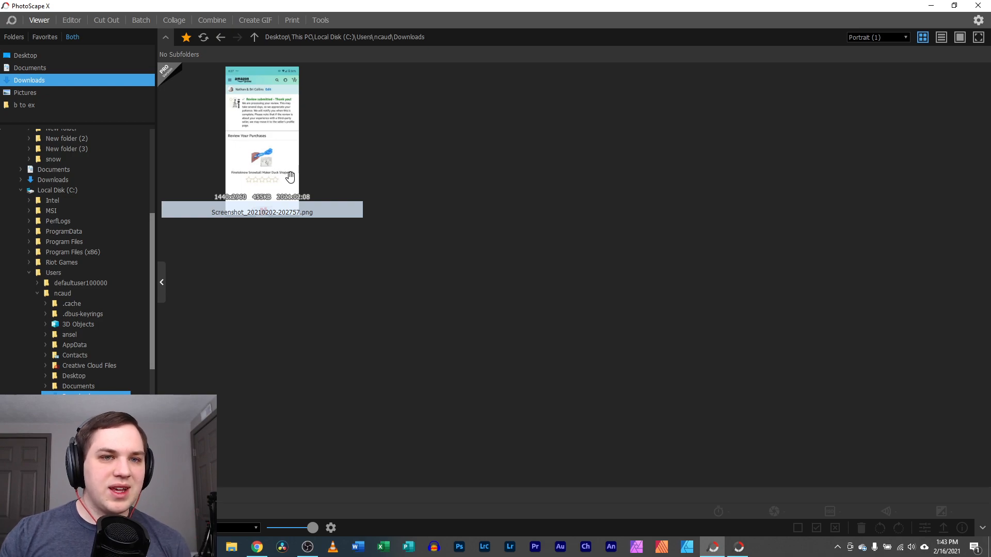
left_click(220, 38)
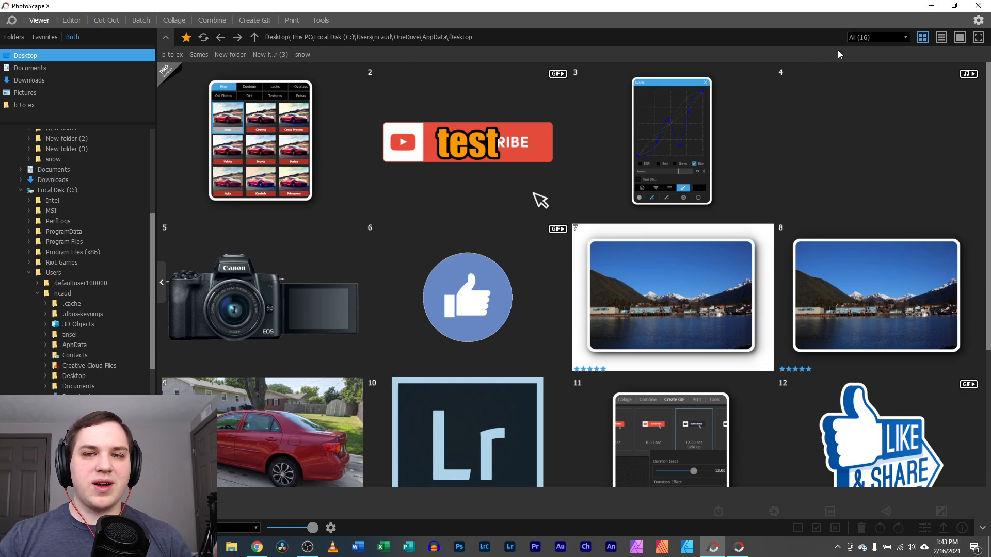
left_click(867, 37)
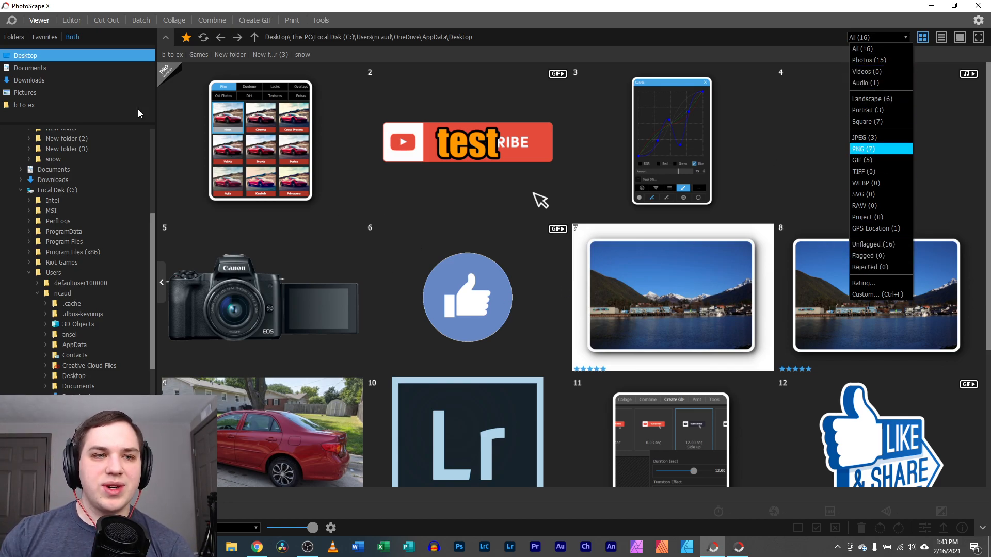
Open the harbor photo from the b to ex folder and compare it with the red car
left_click(29, 108)
double_click(499, 273)
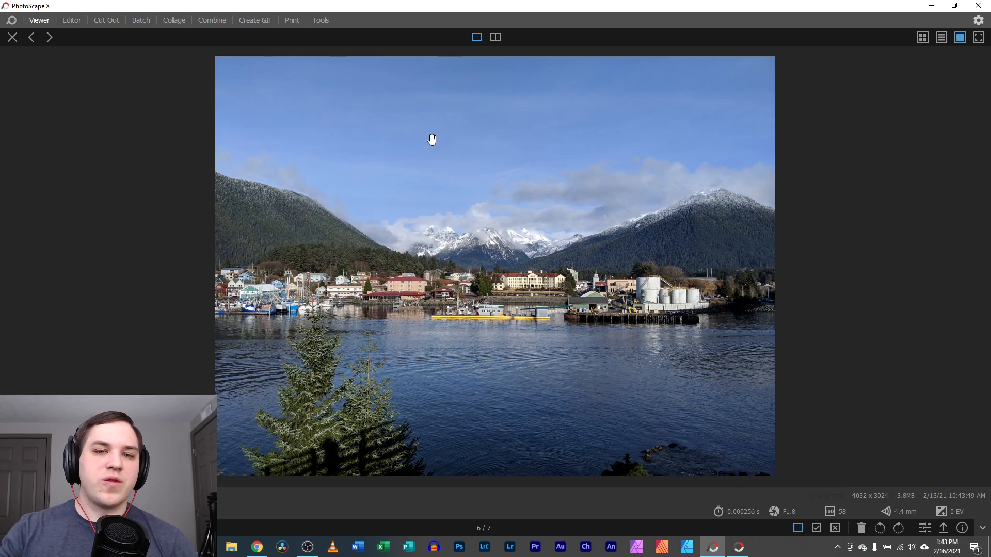
left_click(494, 37)
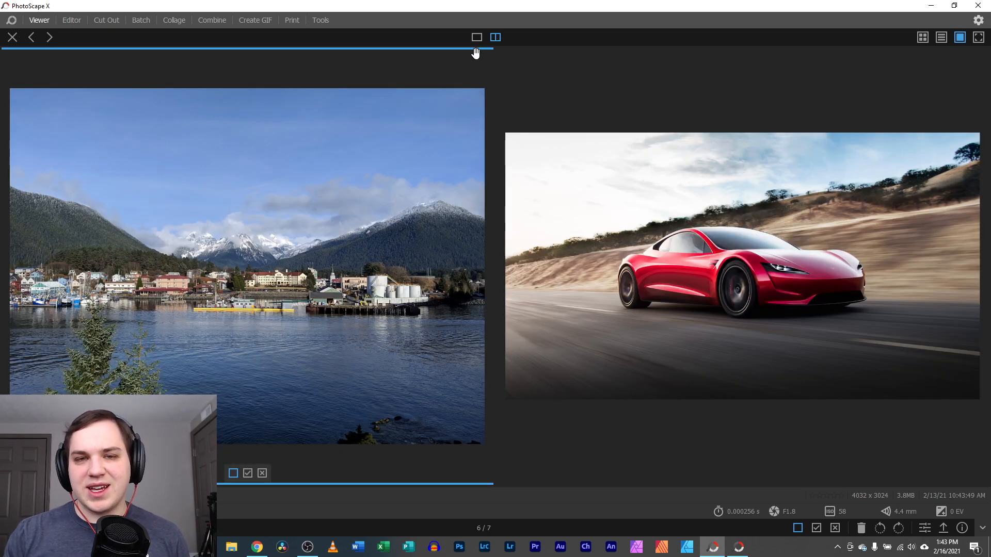
Switch to single-photo view and step to the previous photo and back to the harbor photo
left_click(477, 37)
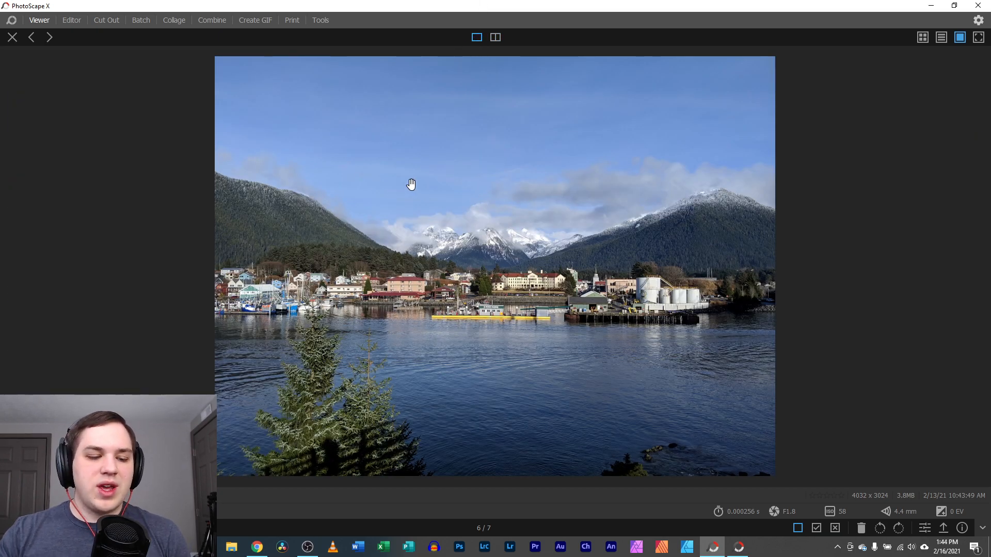
key("Left")
key("Left")
key("Right")
key("Right")
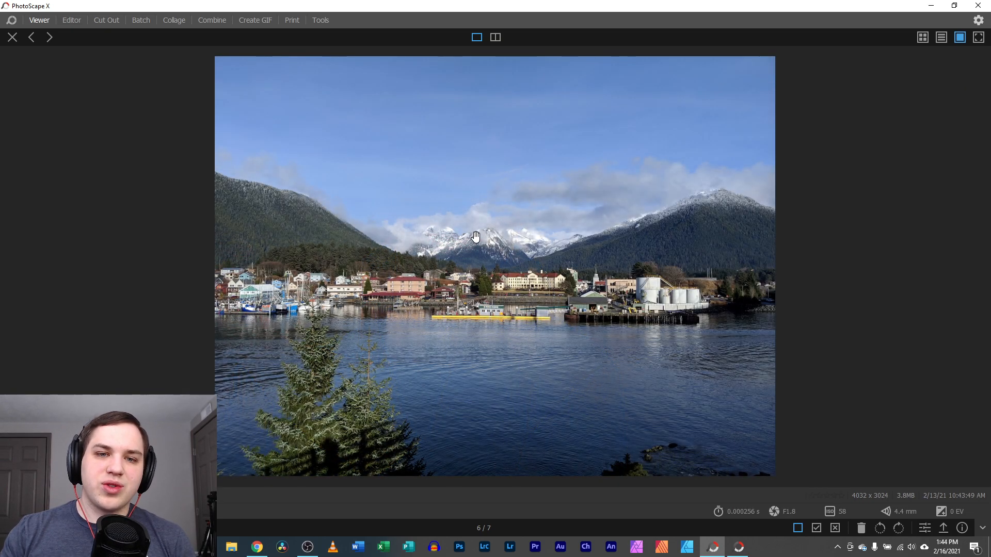
Zoom in, pan around and zoom back out on the harbor photo, then show it full screen
scroll(490, 236, "up", 5)
scroll(490, 237, "down", 3)
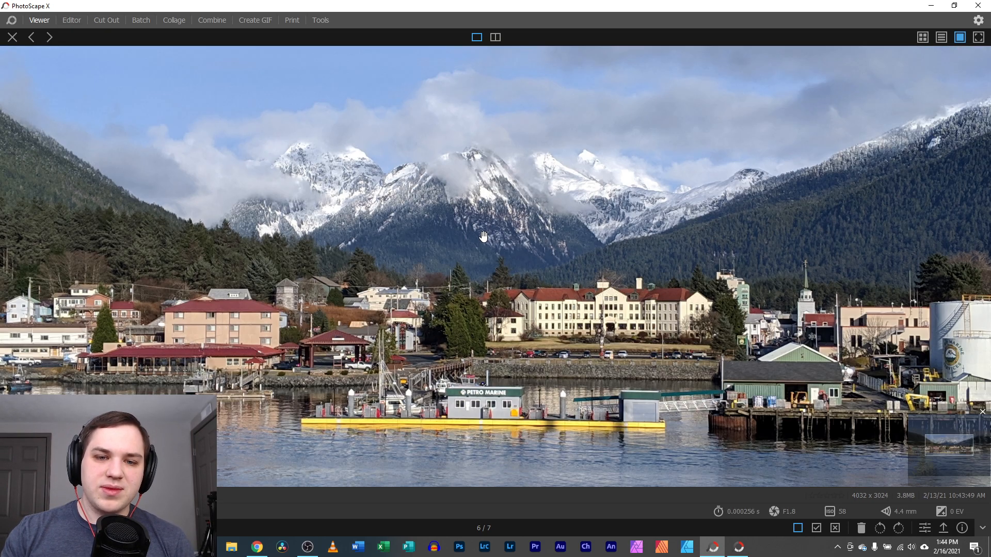
left_click_drag(353, 186, 296, 112)
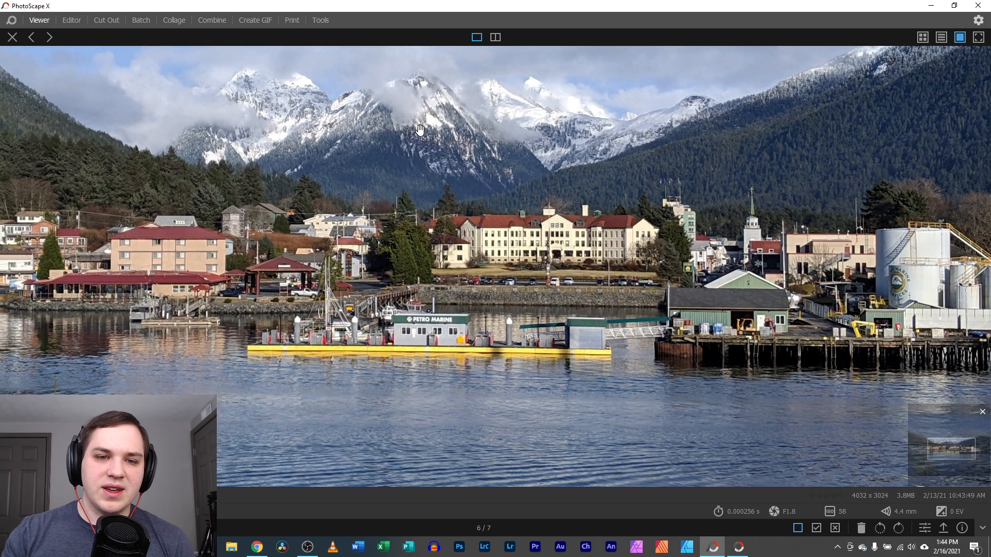
scroll(402, 133, "down", 3)
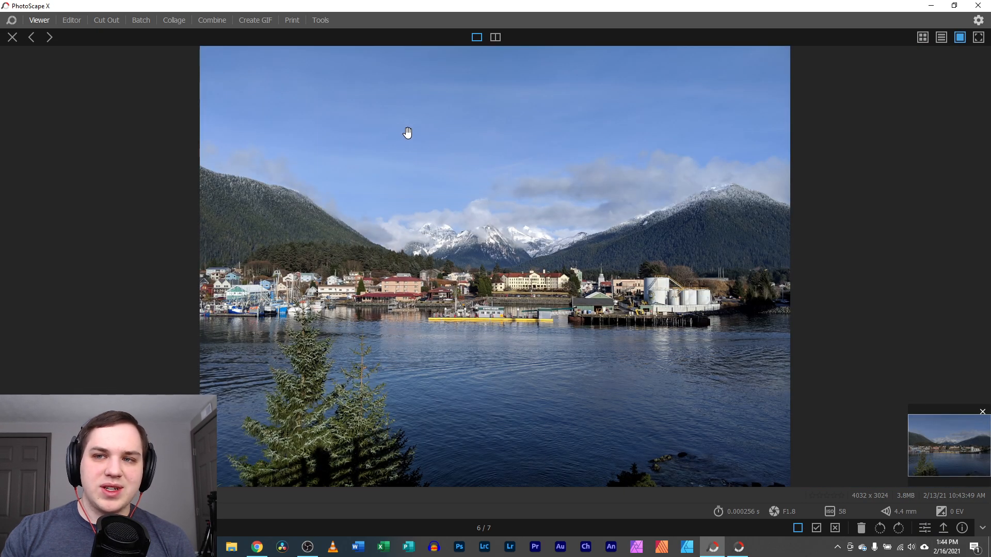
left_click(978, 37)
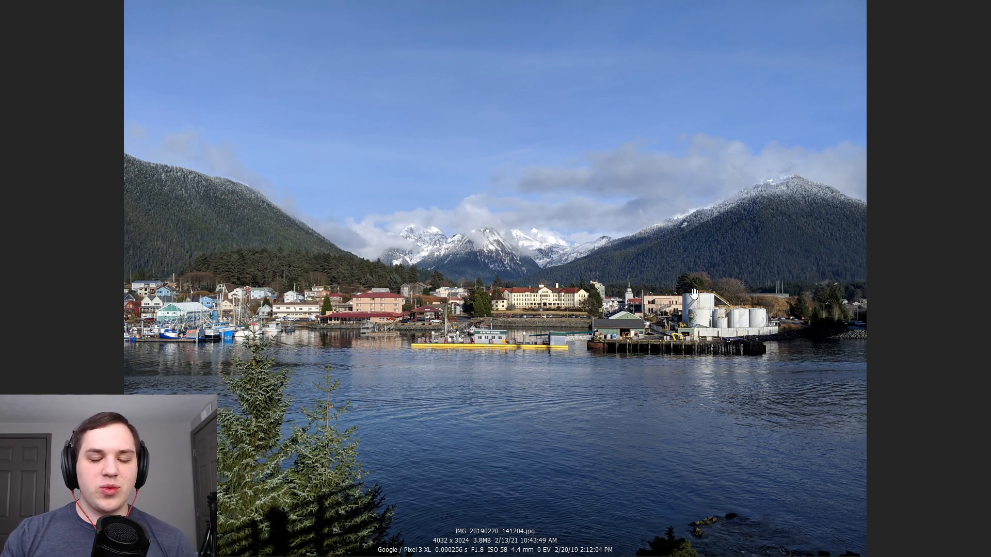
Bring up the harbor photo's File/Metadata information panel with the I shortcut
mouse_move(561, 542)
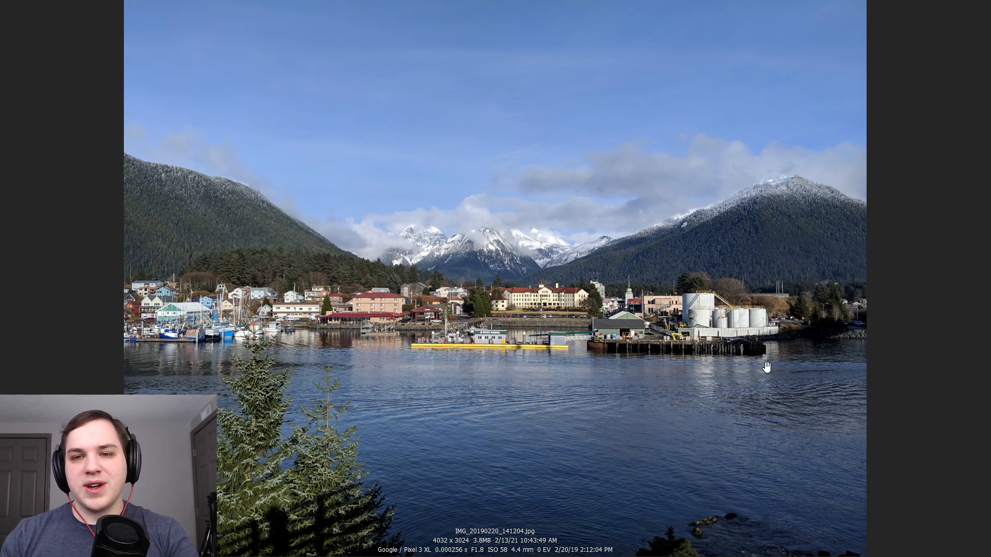
key("i")
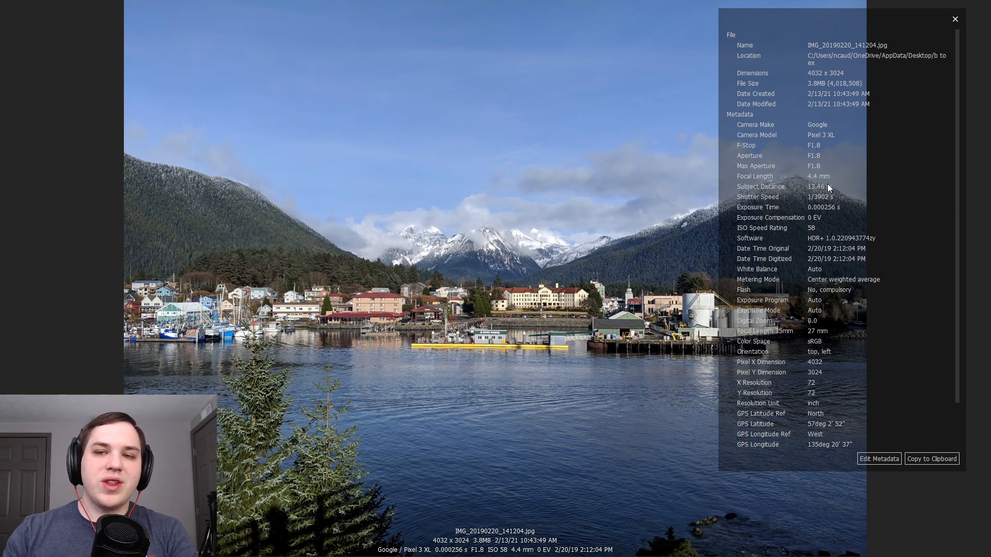
Open Edit Metadata, cancel it without changes, and close the info panel
left_click(877, 459)
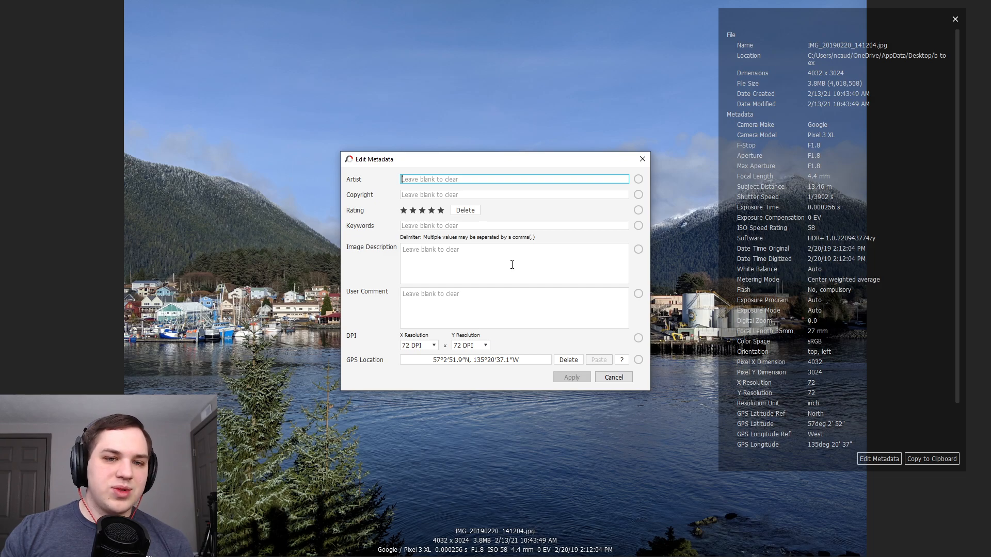
left_click(613, 378)
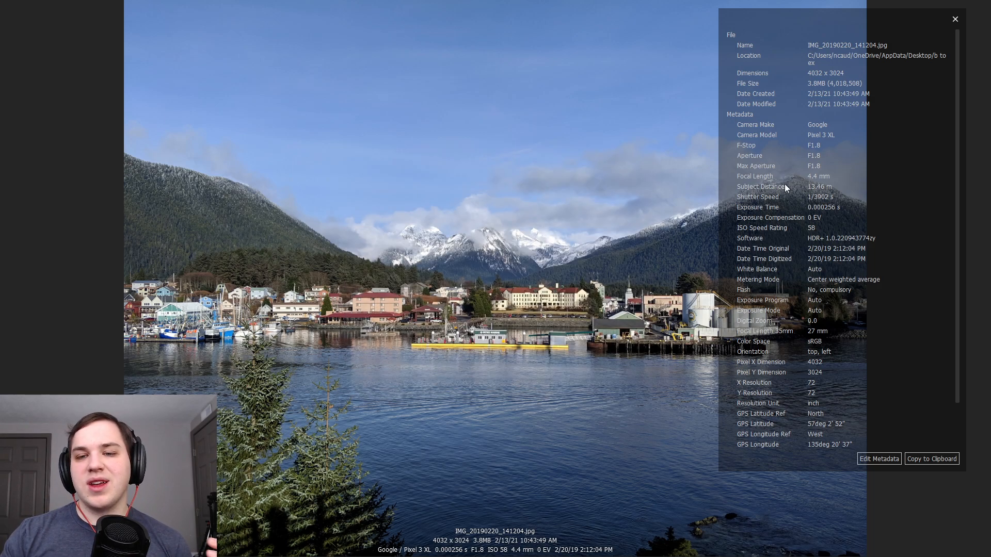
left_click(955, 21)
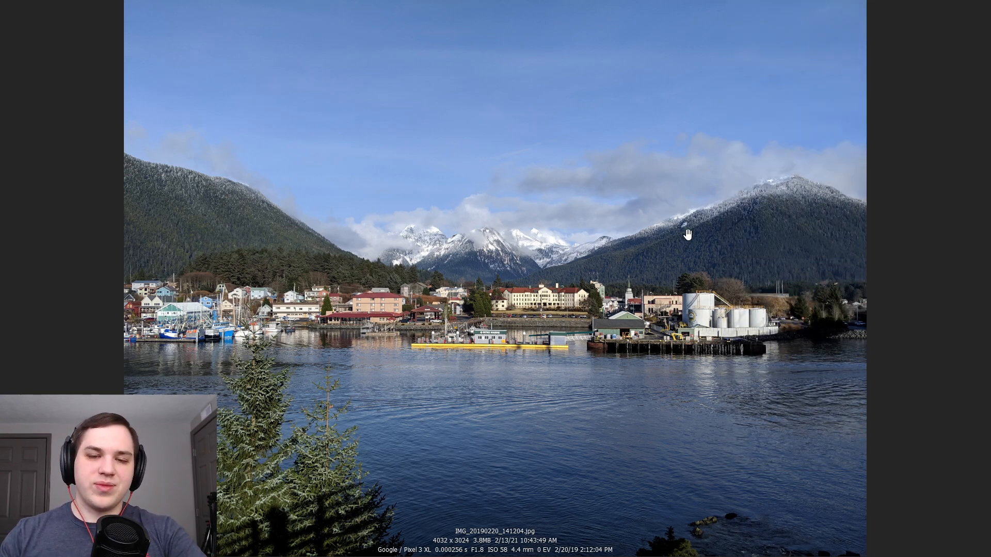
Exit full screen, rotate the harbor photo counter-clockwise, then rotate it back
key("Escape")
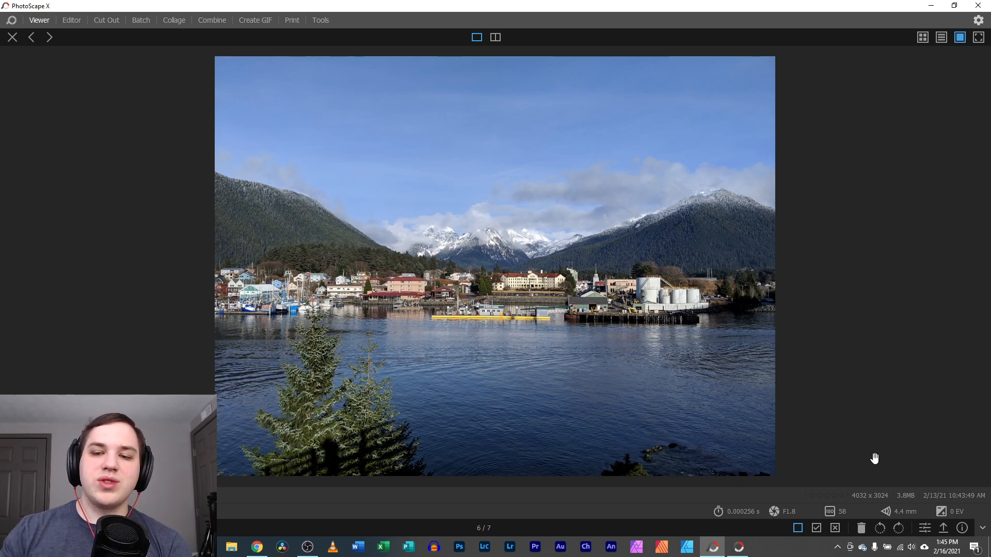
left_click(880, 528)
left_click(898, 529)
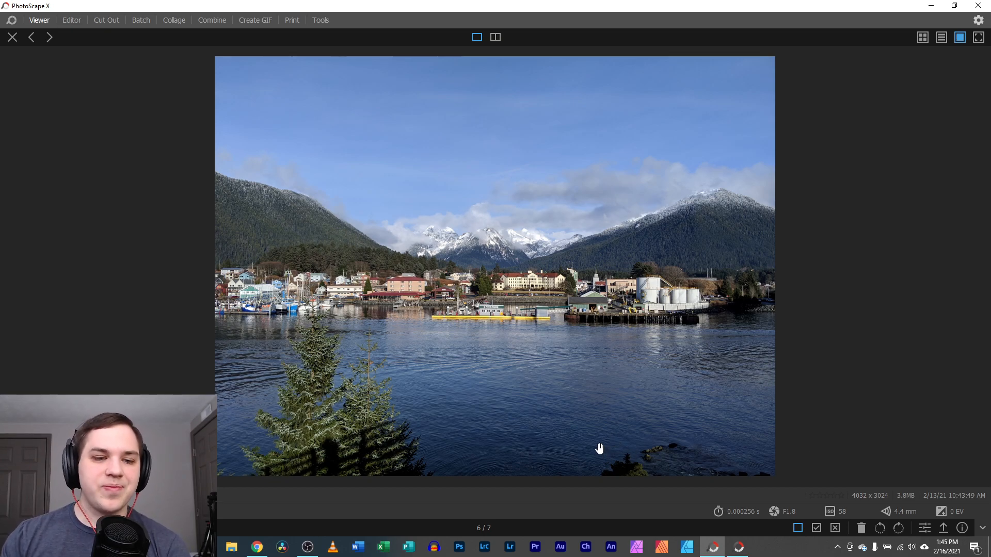
From the thumbnail grid, view IMG_2791.CR3 and drag it onto the Editor tab
left_click(14, 40)
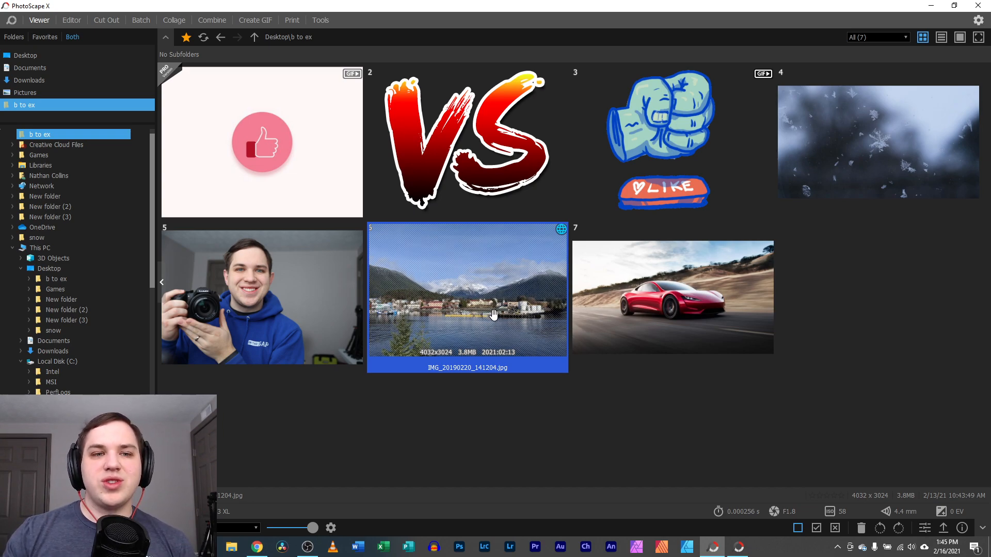
double_click(290, 306)
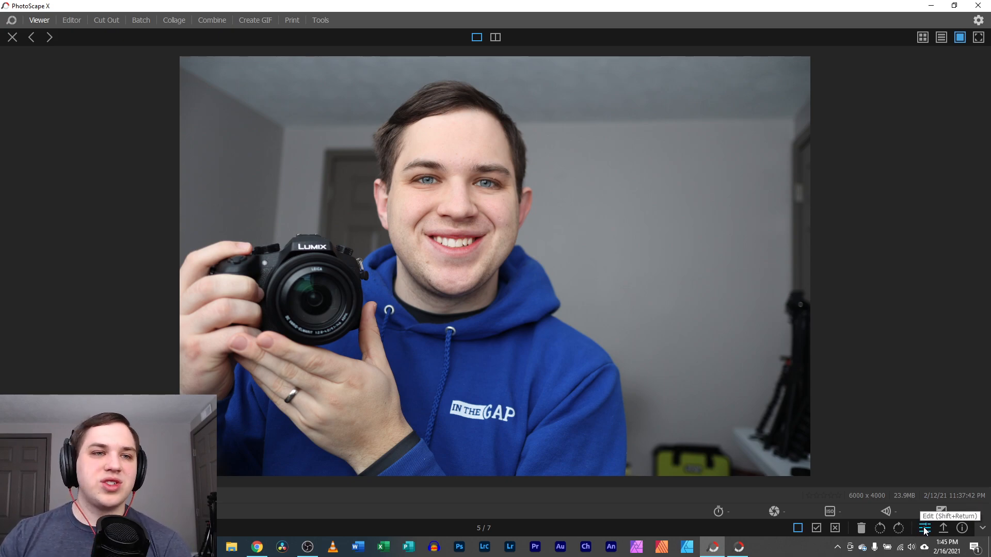
left_click(13, 36)
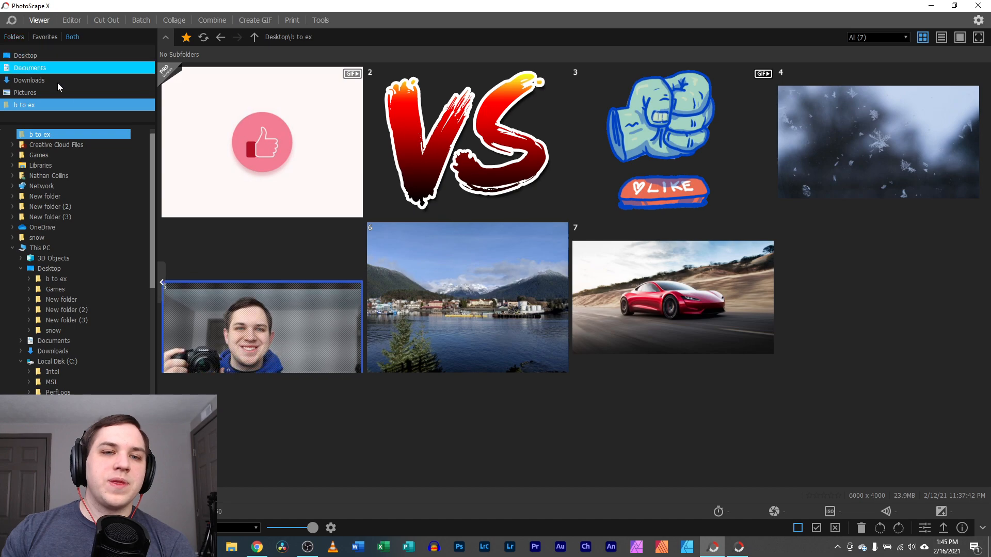
left_click_drag(305, 302, 69, 21)
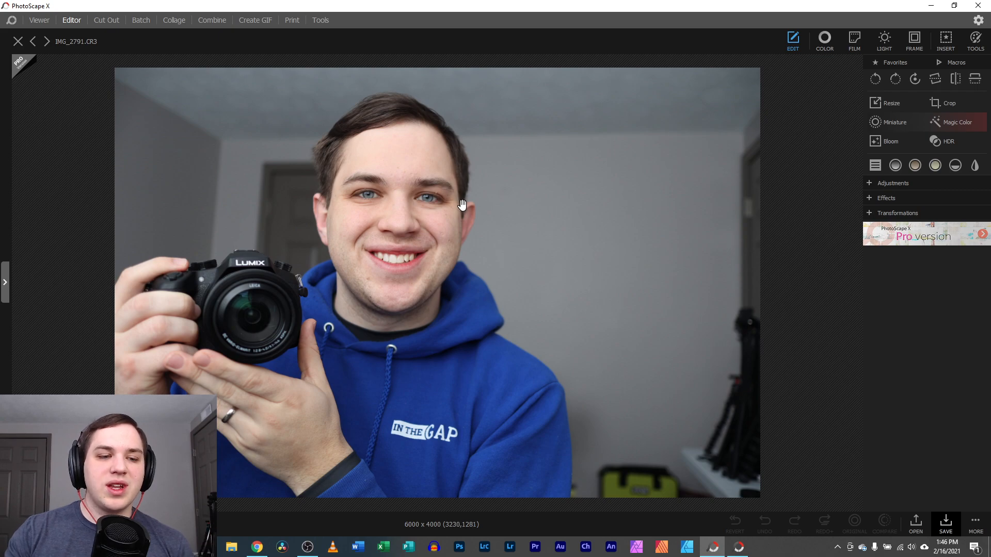
Change the scene layout in the screen-recording program, then return to PhotoScape X
left_click(314, 550)
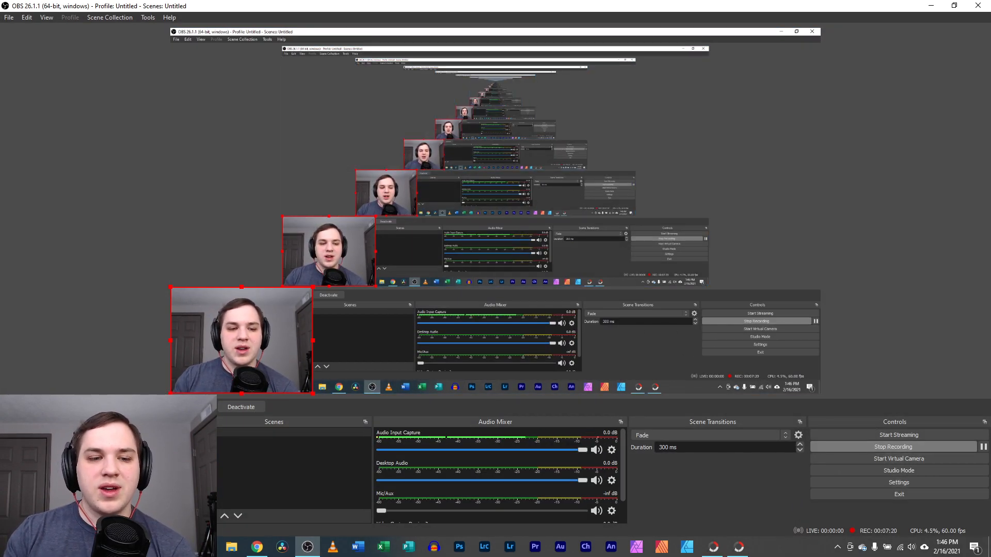
left_click(202, 441)
left_click(307, 547)
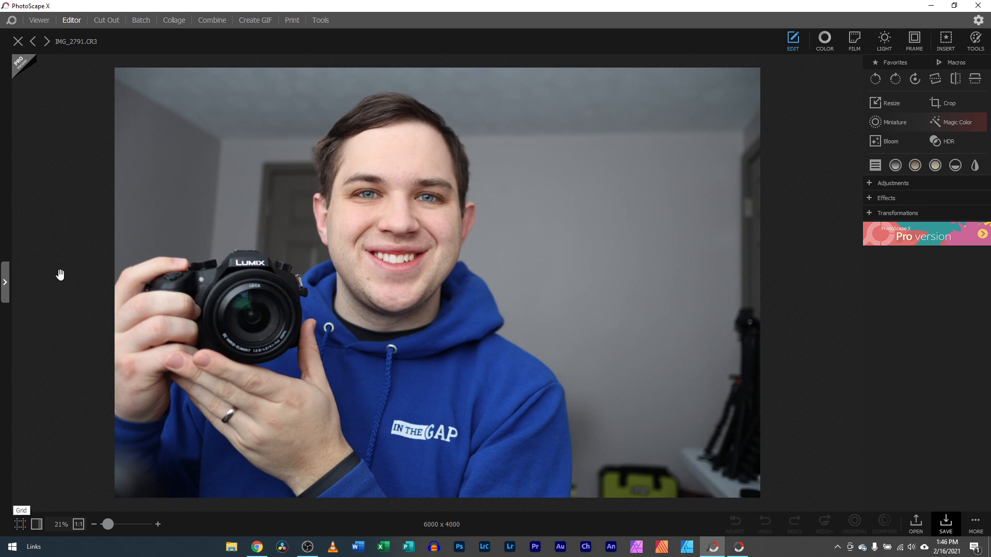
Enlarge the Viewer's preview pane and open IMG_2791.CR3 in the Editor
left_click(39, 20)
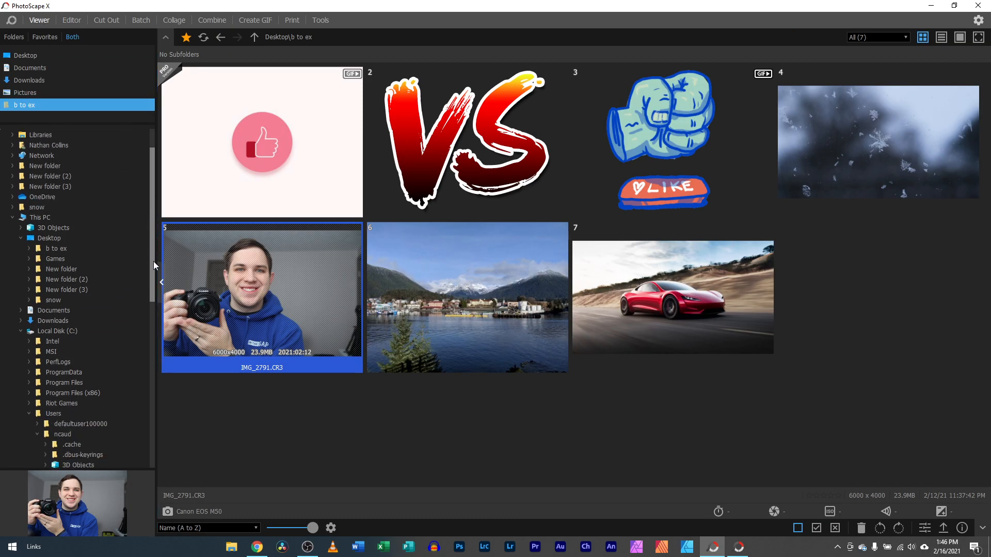
left_click_drag(78, 468, 78, 388)
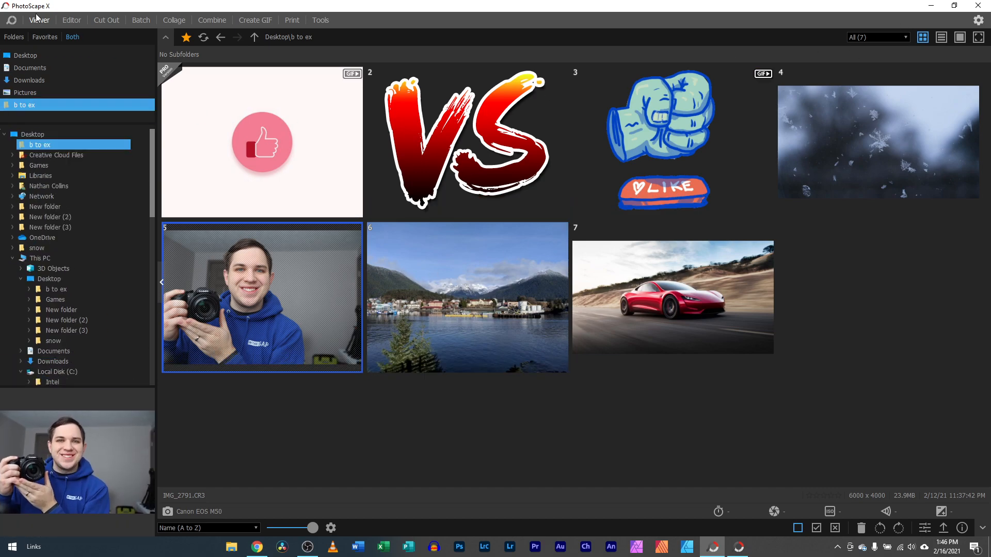
left_click(74, 20)
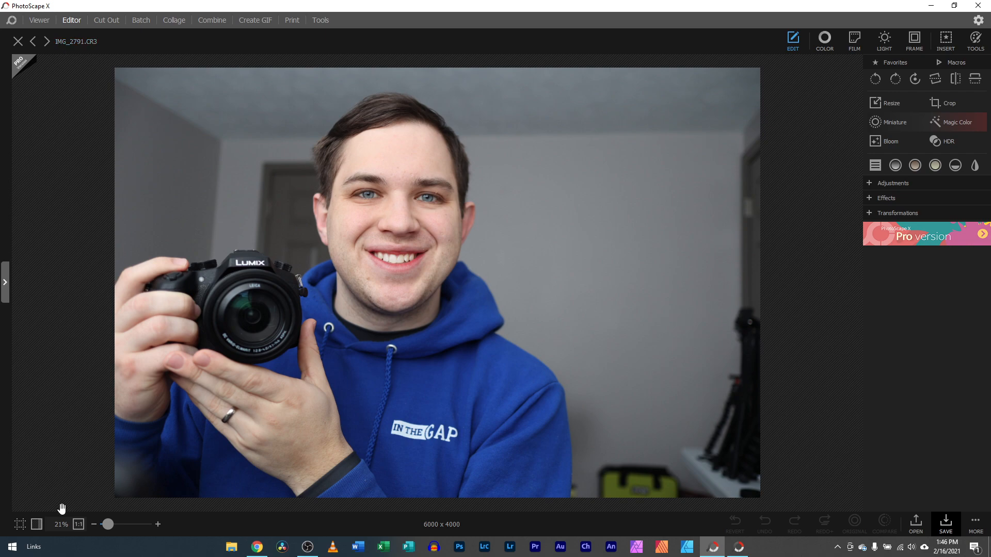
Show the border grid guide over the portrait, zoom in and back out, then bring OBS forward
left_click(21, 525)
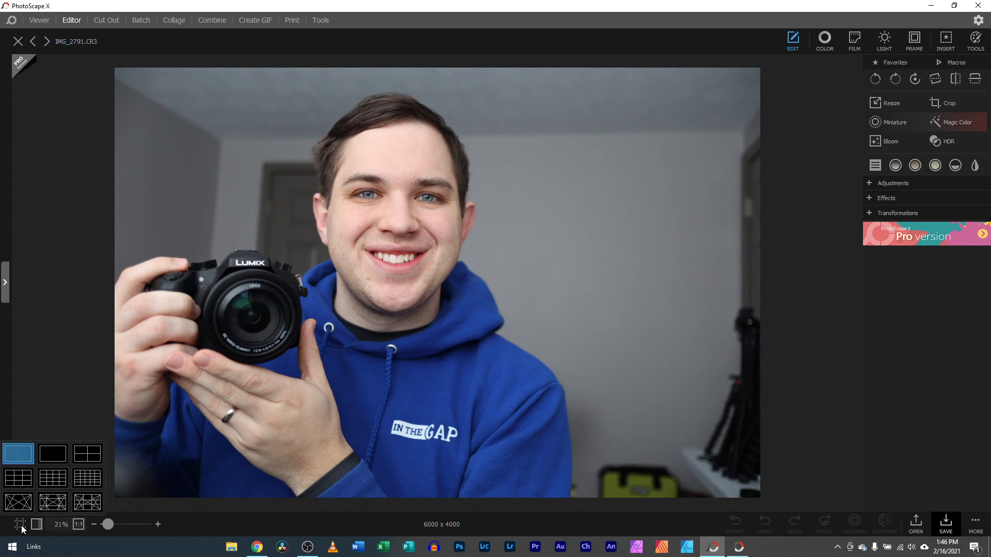
left_click(51, 455)
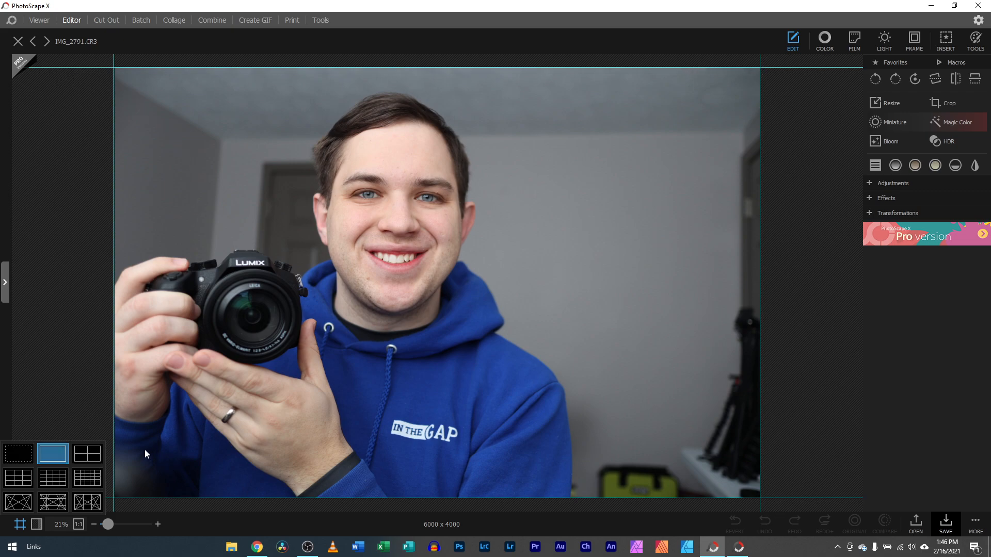
left_click(70, 115)
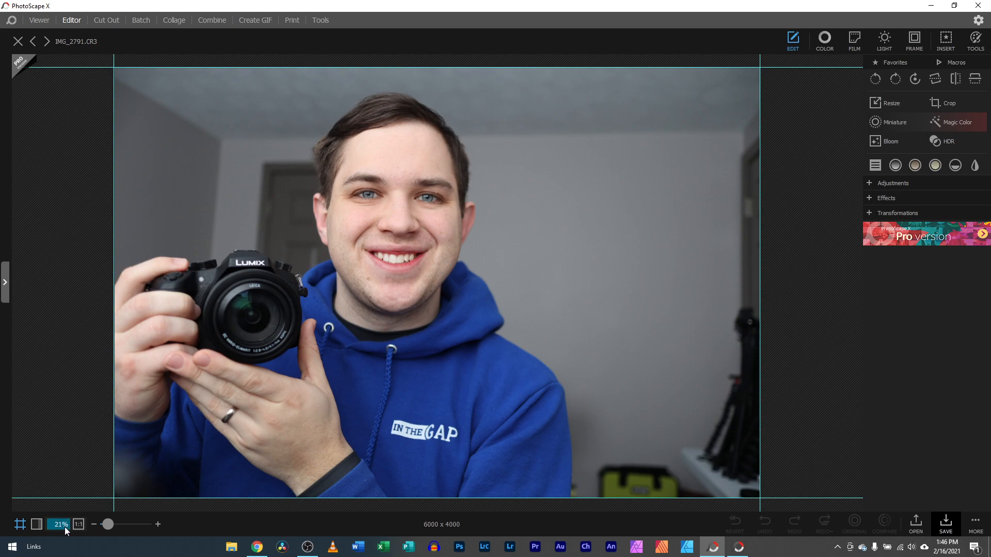
mouse_move(109, 525)
left_mouse_down()
mouse_move(117, 521)
mouse_move(110, 518)
left_mouse_up()
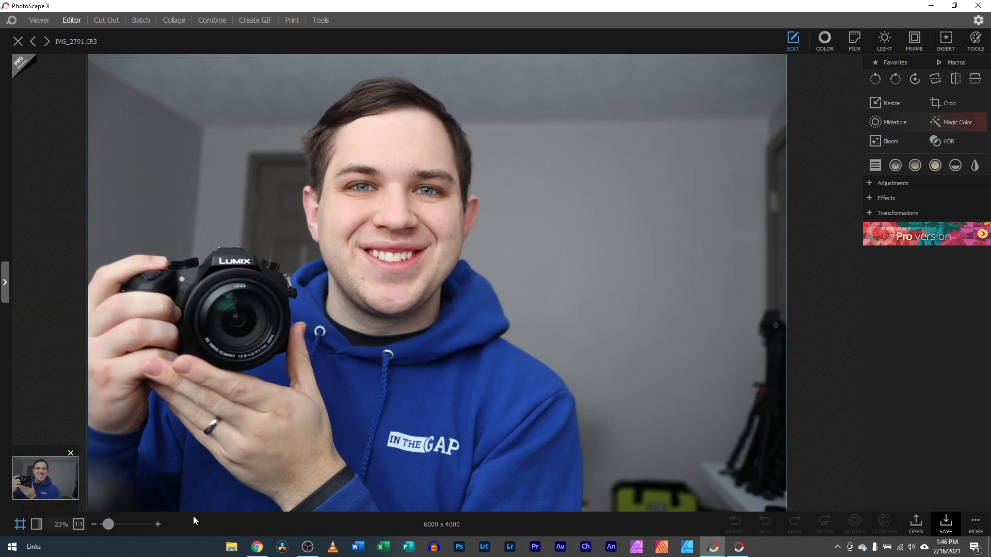
left_click(307, 547)
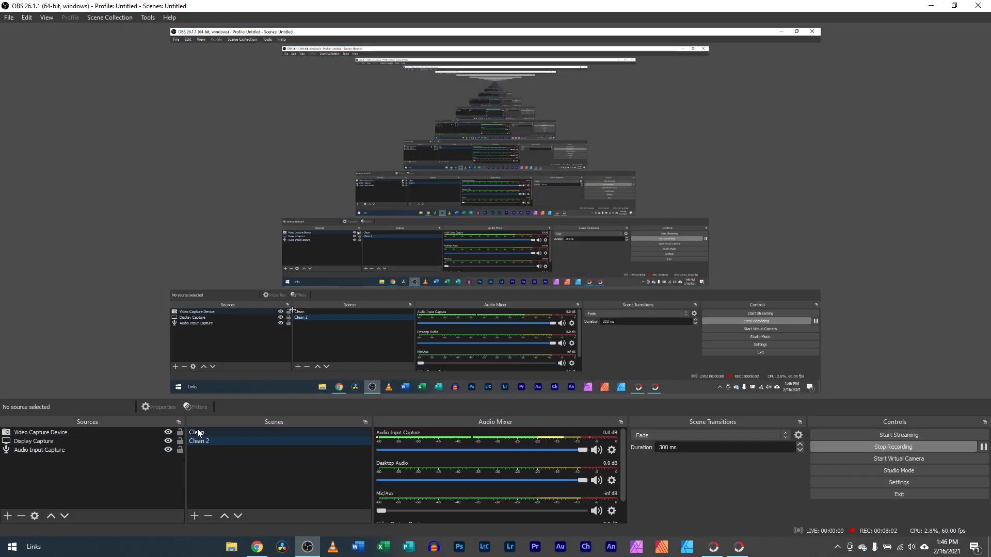
Switch OBS to the webcam scene, glance at the YouTube channel, then return to PhotoScape X
left_click(199, 432)
left_click(257, 547)
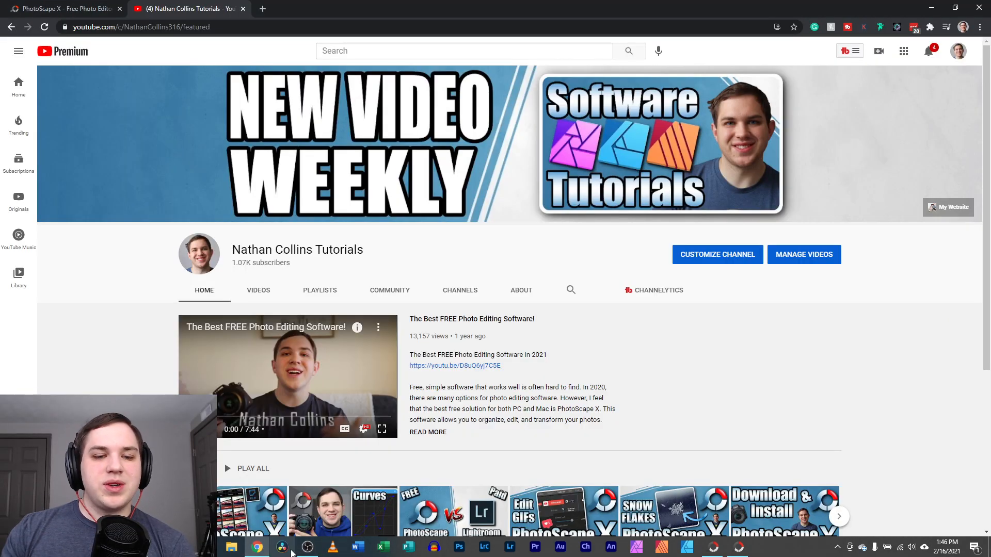
left_click(714, 547)
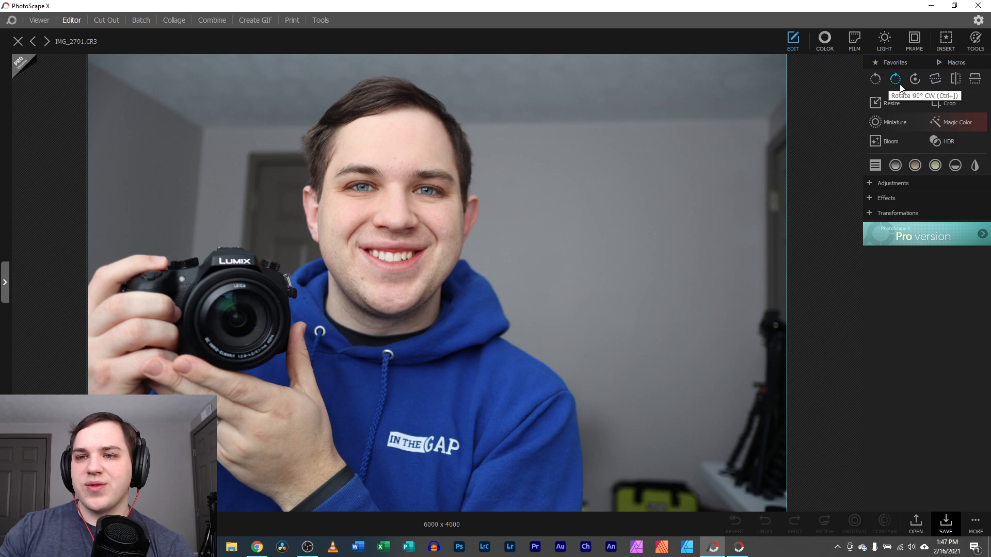
Add Sharpen from Adjustments to Favorites via Edit Favorites, then confirm it is listed
left_click(877, 65)
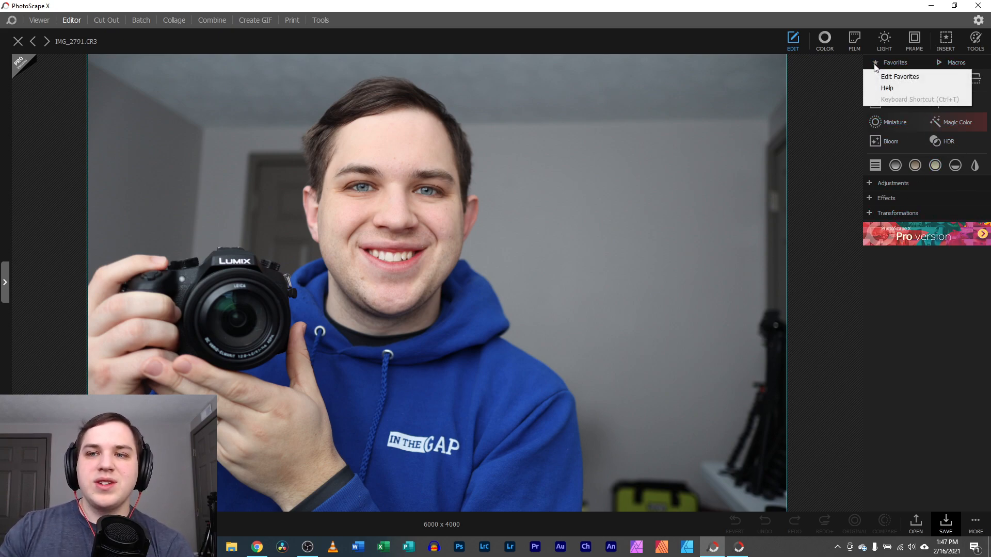
left_click(882, 78)
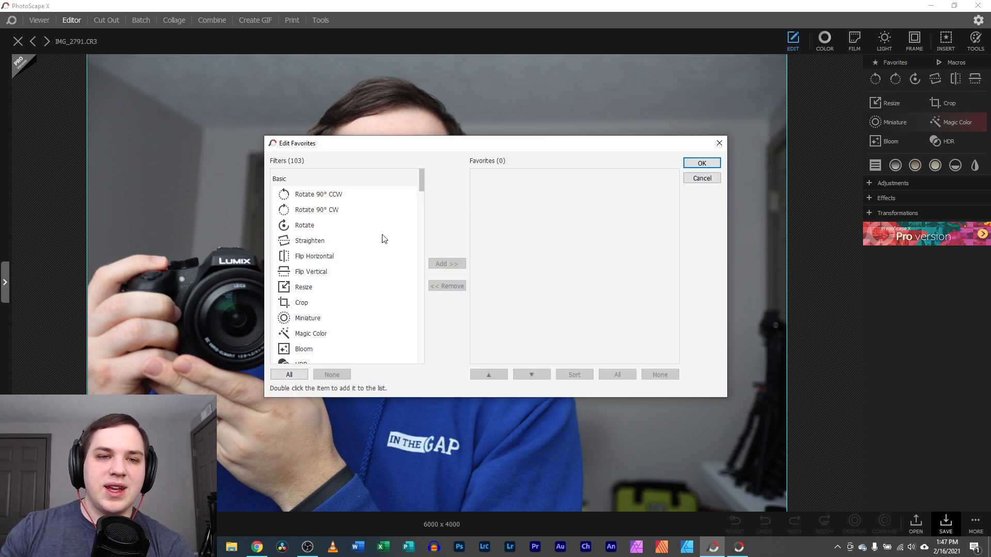
scroll(320, 227, "down", 1)
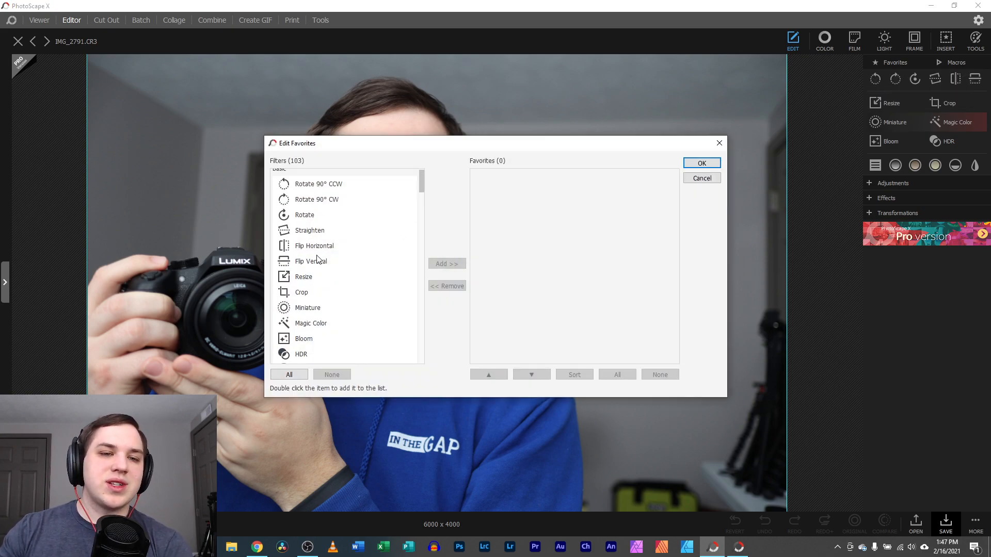
scroll(304, 302, "down", 6)
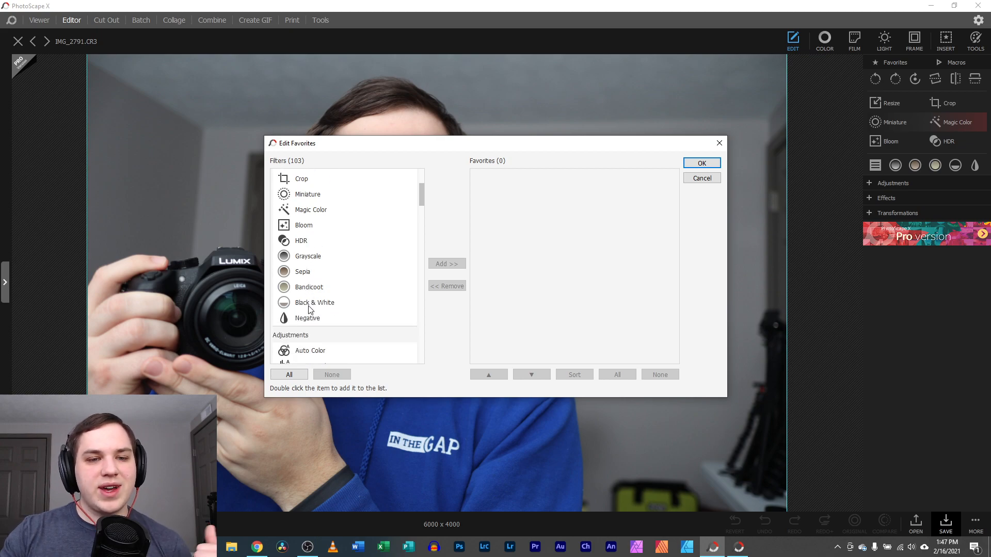
scroll(312, 309, "down", 1)
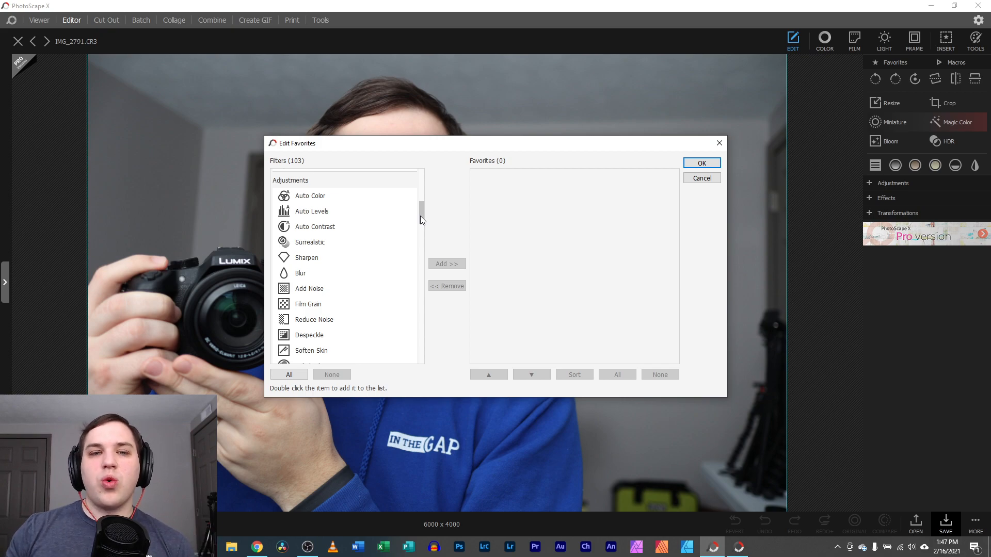
left_click(287, 259)
left_click(455, 264)
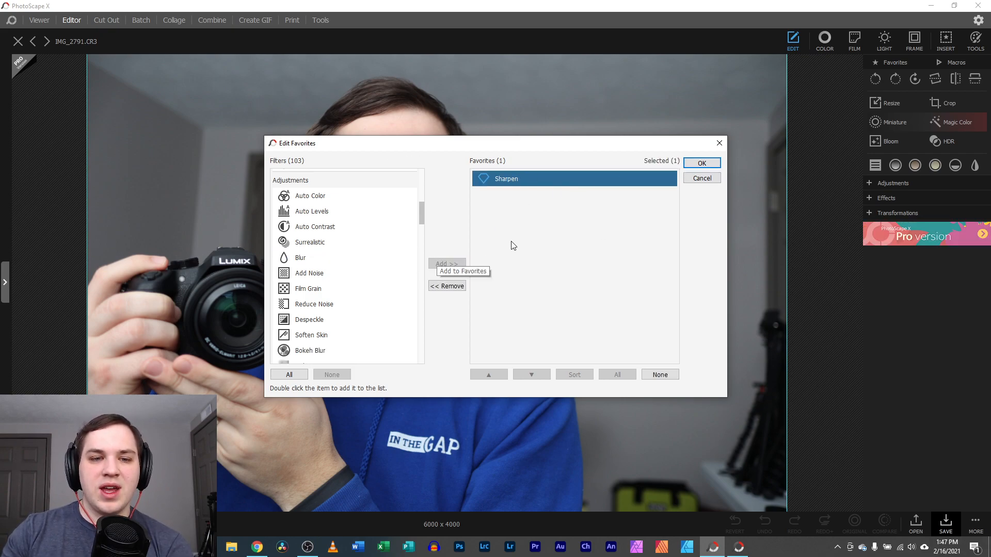
left_click(698, 162)
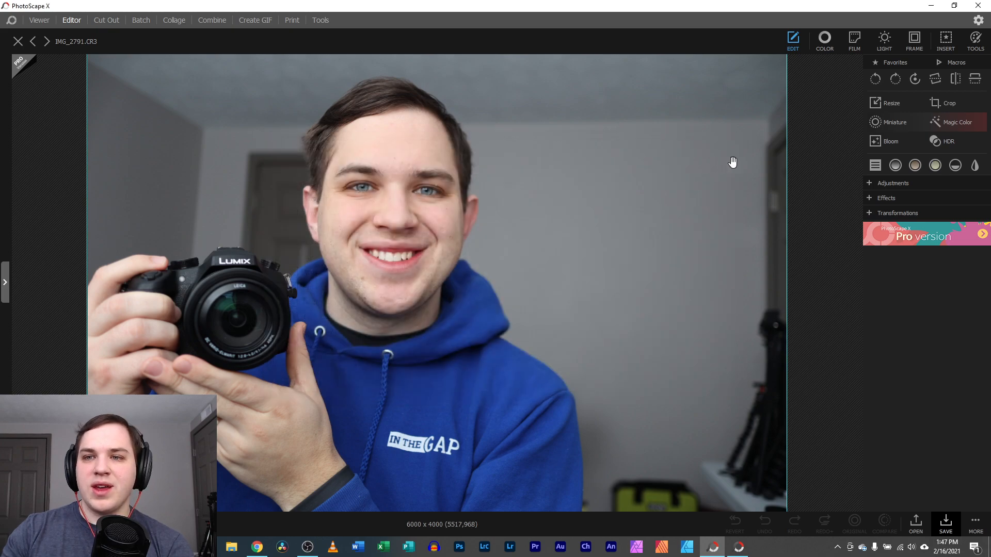
left_click(889, 63)
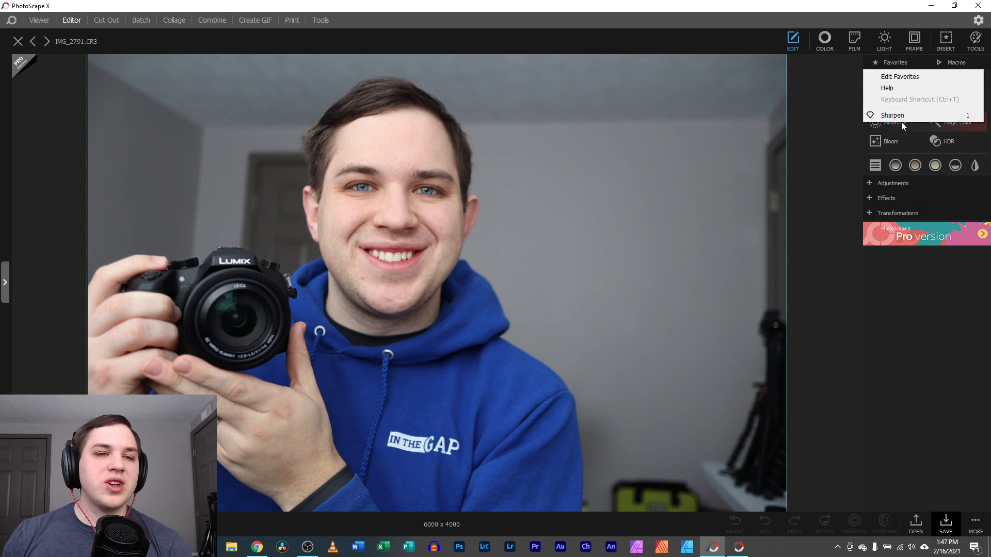
left_click(816, 116)
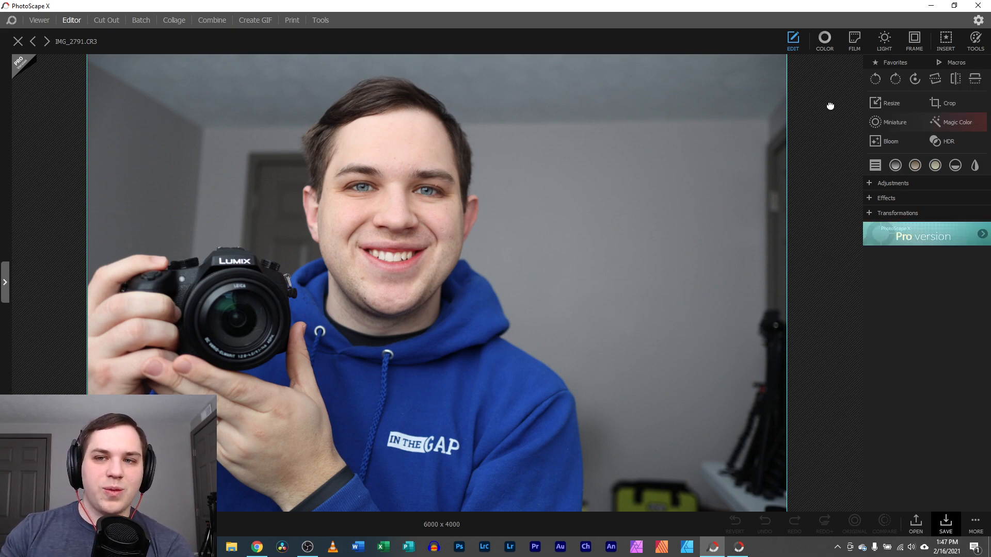
left_click(947, 62)
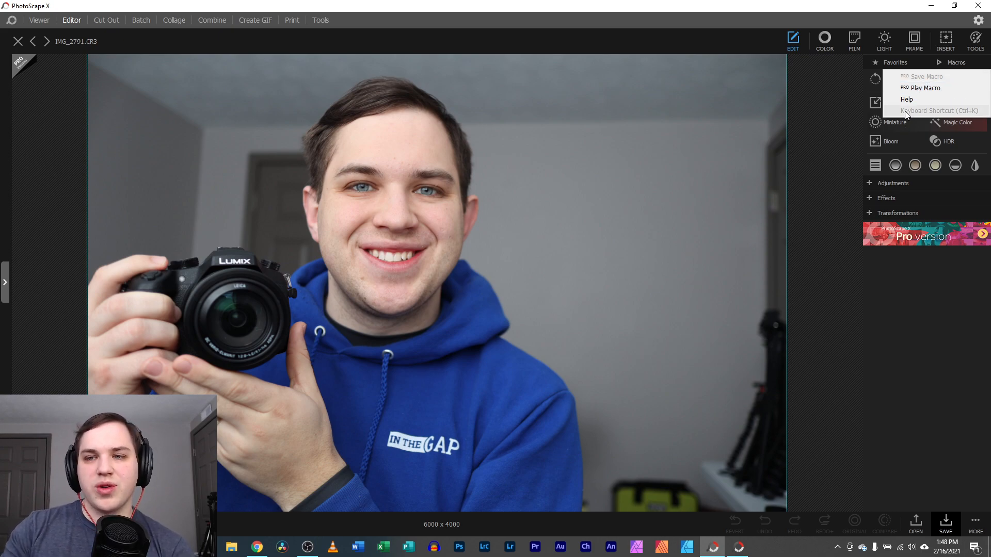
left_click(923, 88)
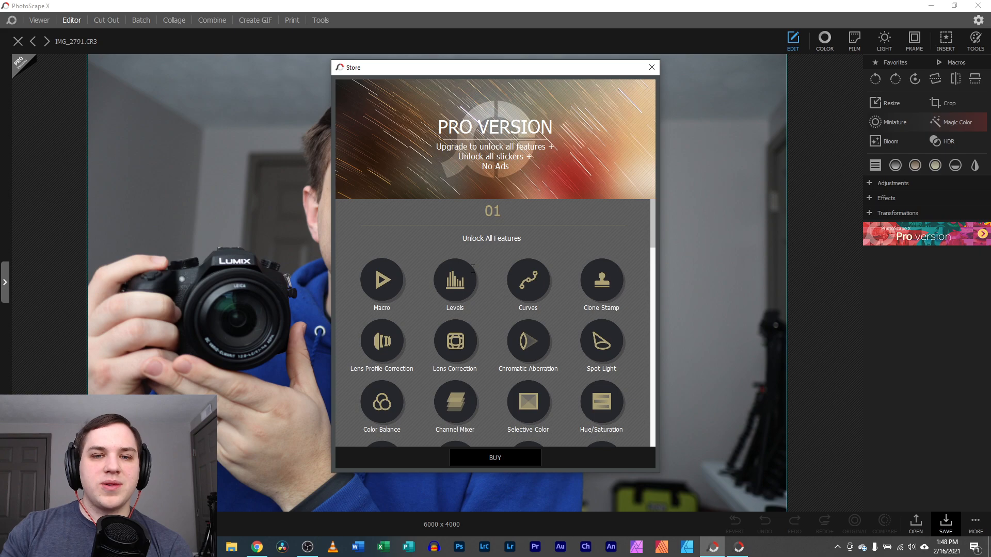
scroll(482, 287, "down", 3)
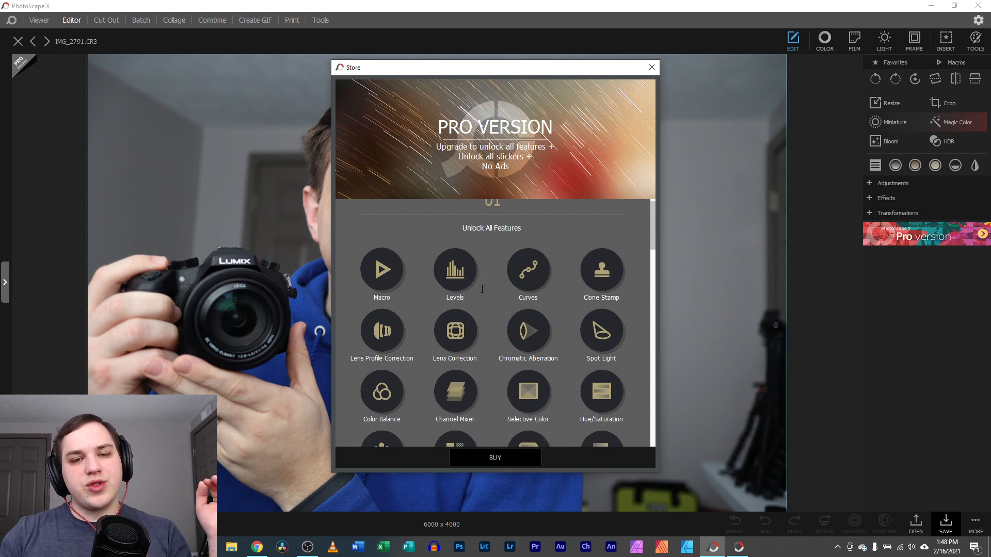
scroll(481, 291, "down", 1)
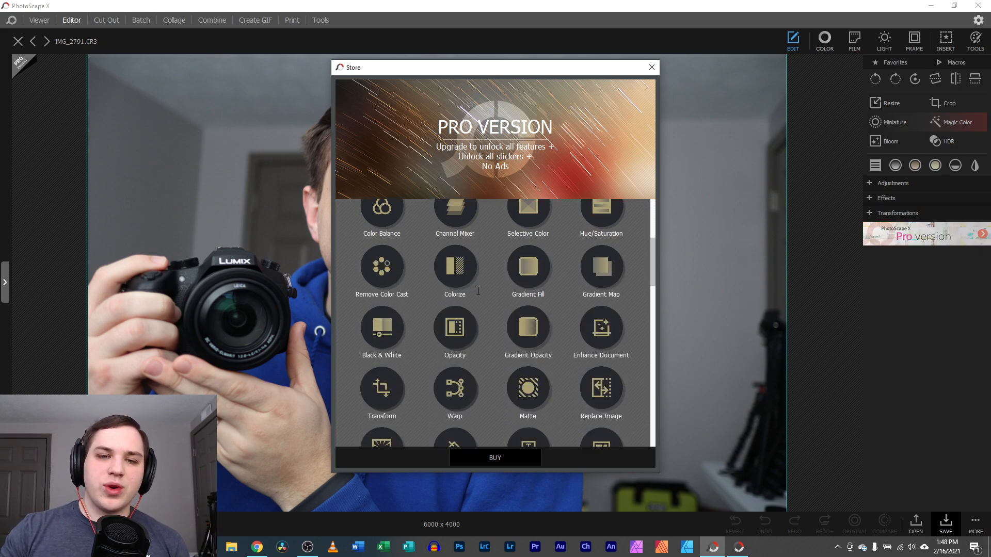
left_click(651, 68)
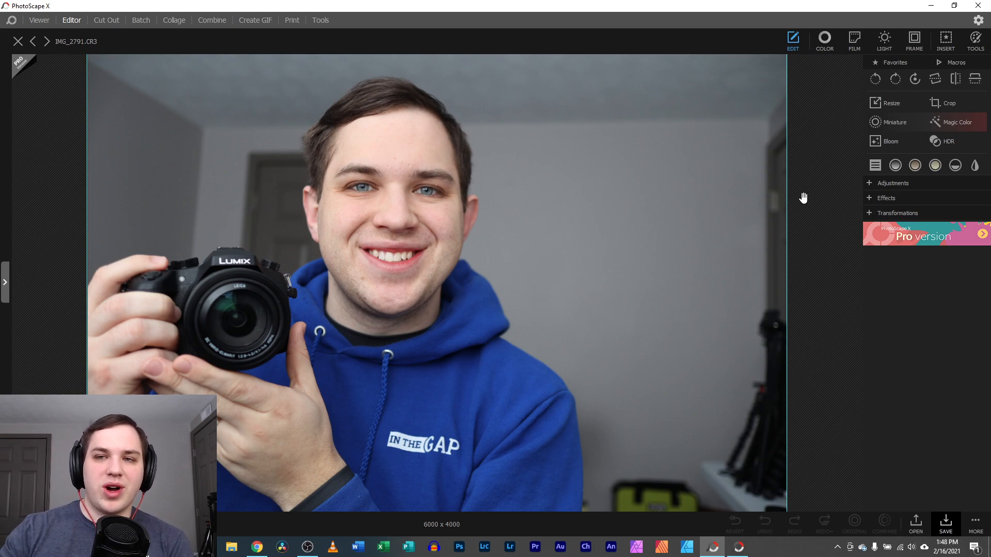
left_click(896, 80)
left_click(876, 82)
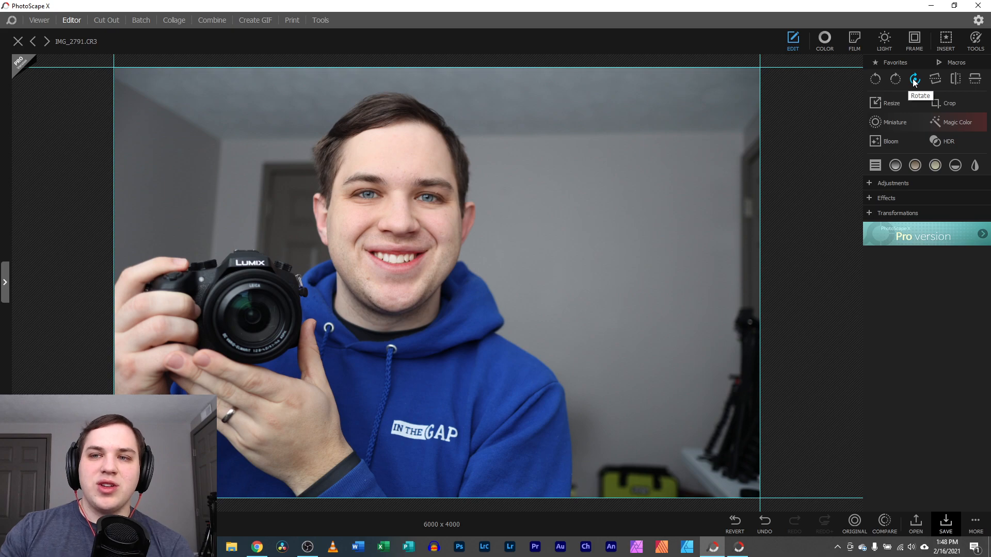
left_click(914, 80)
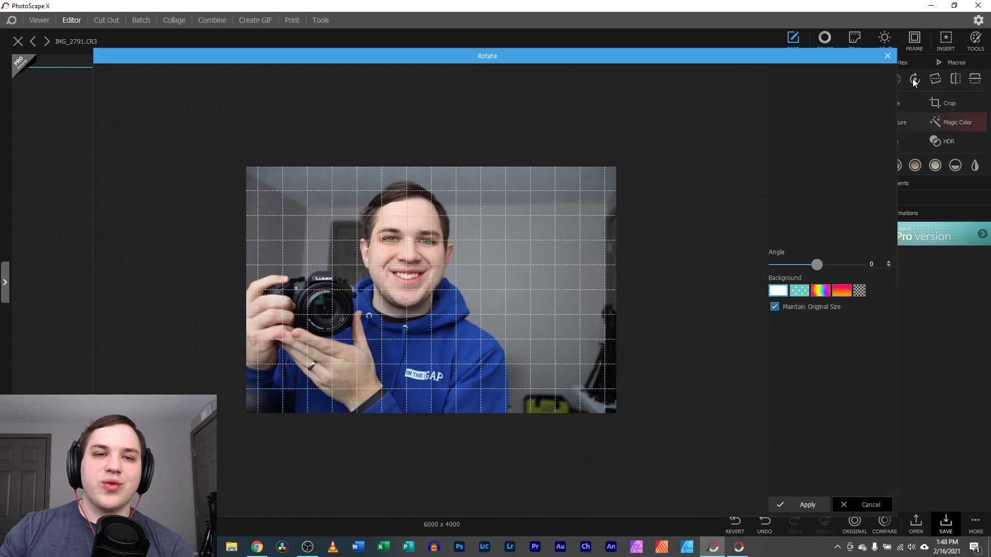
left_click_drag(816, 264, 834, 264)
left_click(858, 291)
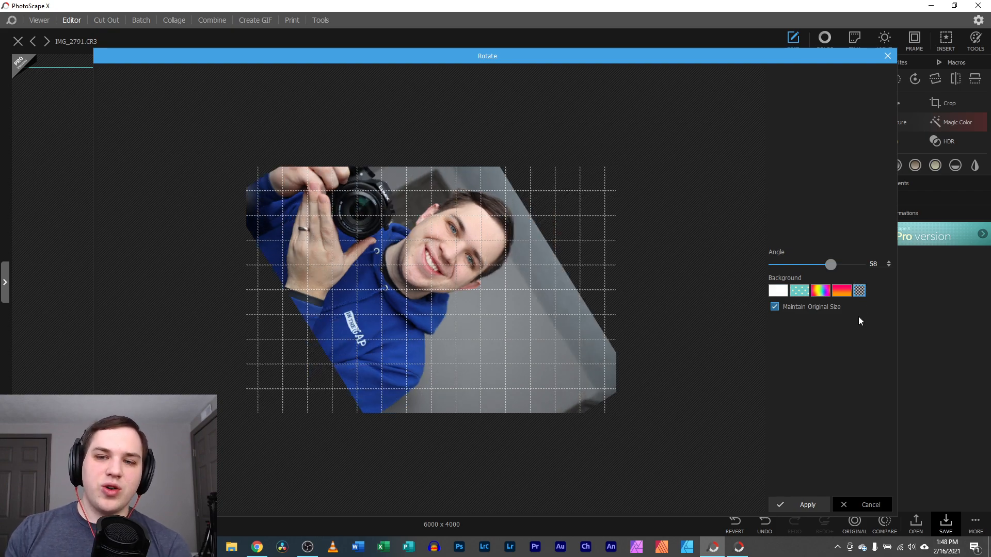
left_click(795, 292)
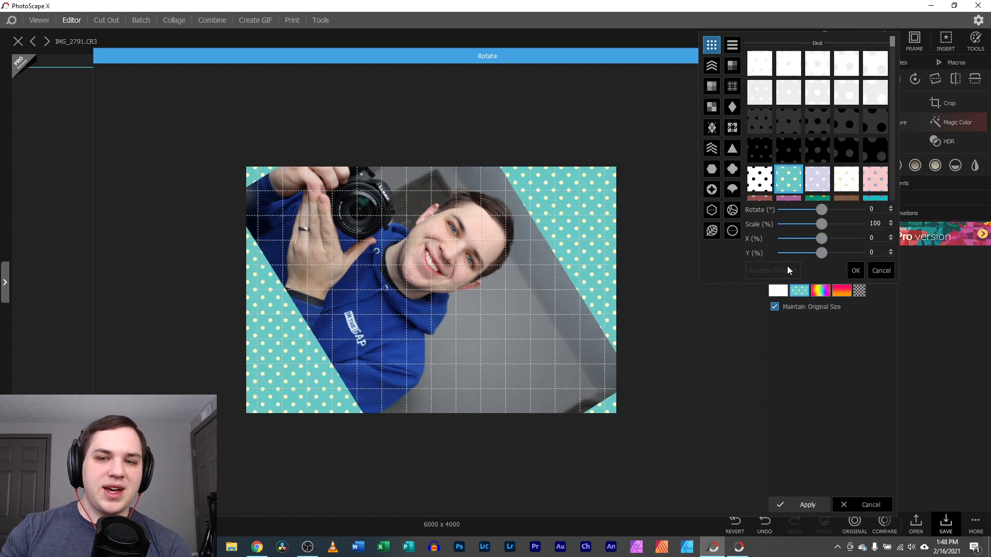
left_click(881, 271)
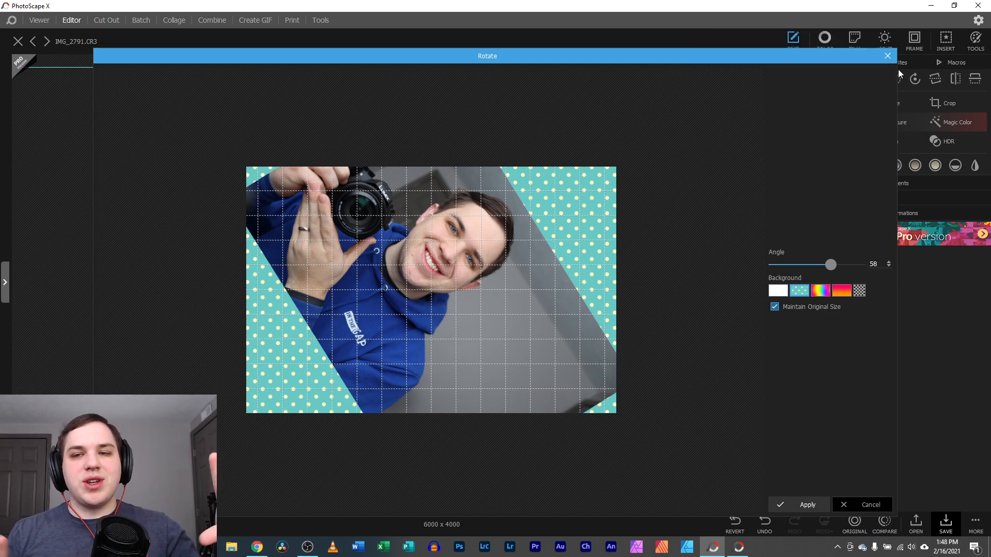
left_click(888, 56)
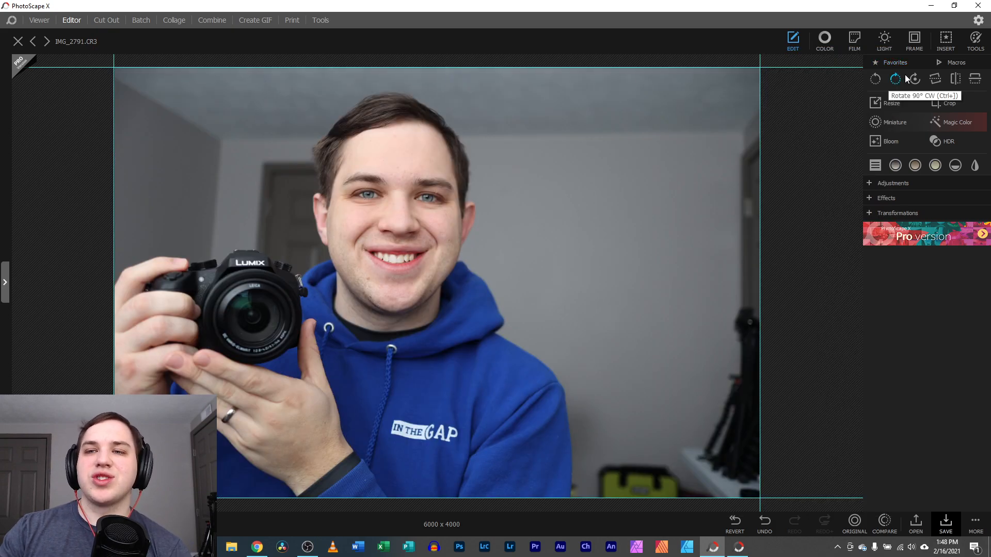
left_click(935, 80)
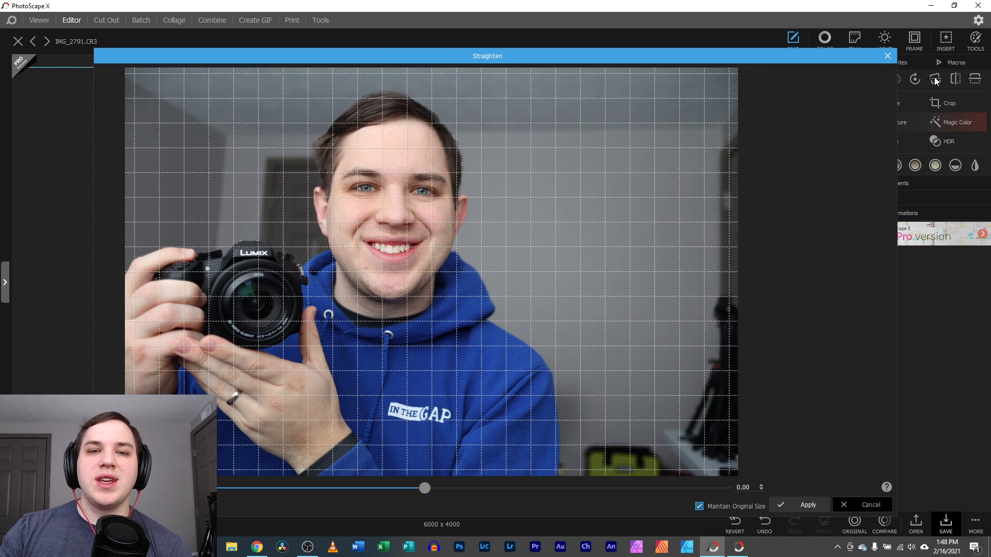
left_click_drag(424, 487, 439, 488)
left_click_drag(408, 493, 398, 493)
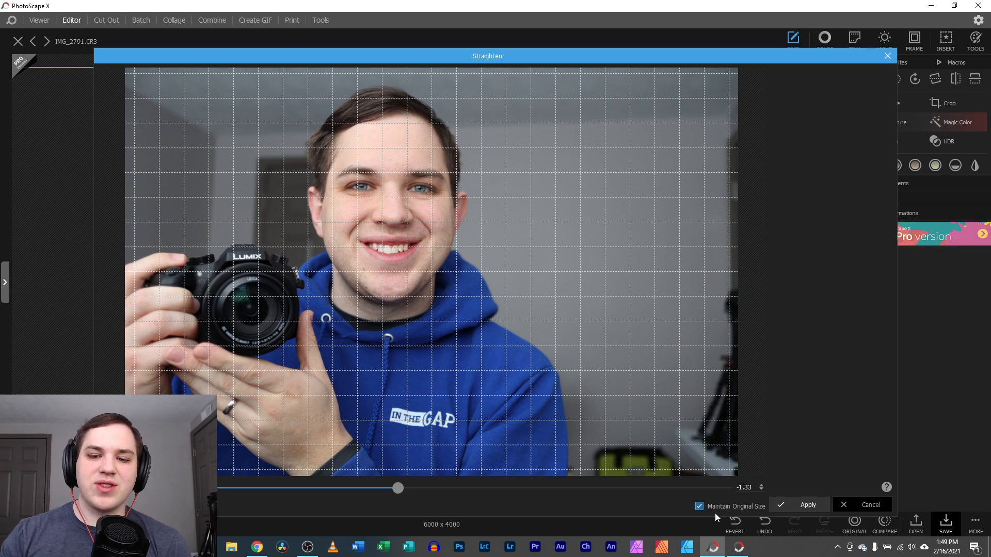
left_click(699, 507)
left_click_drag(398, 489, 475, 492)
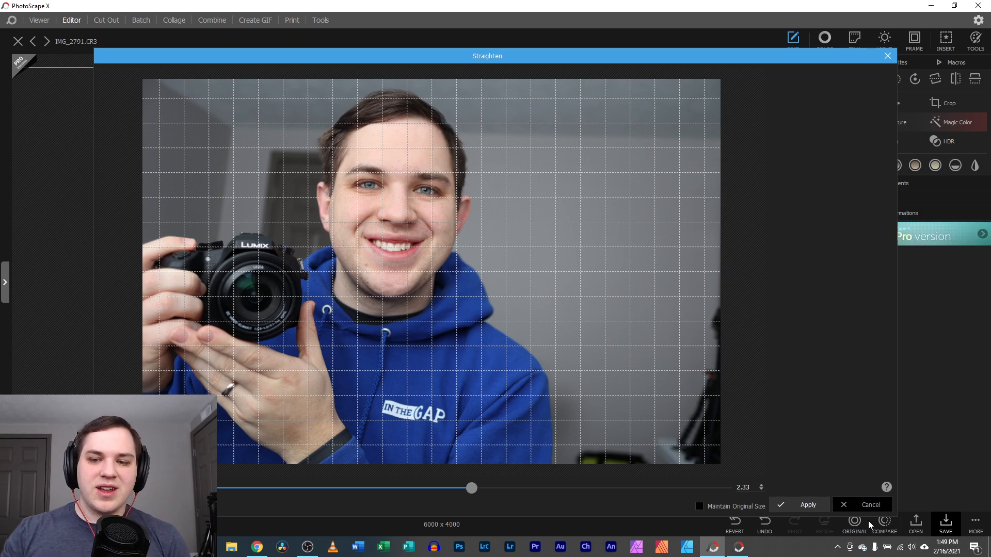
left_click(854, 503)
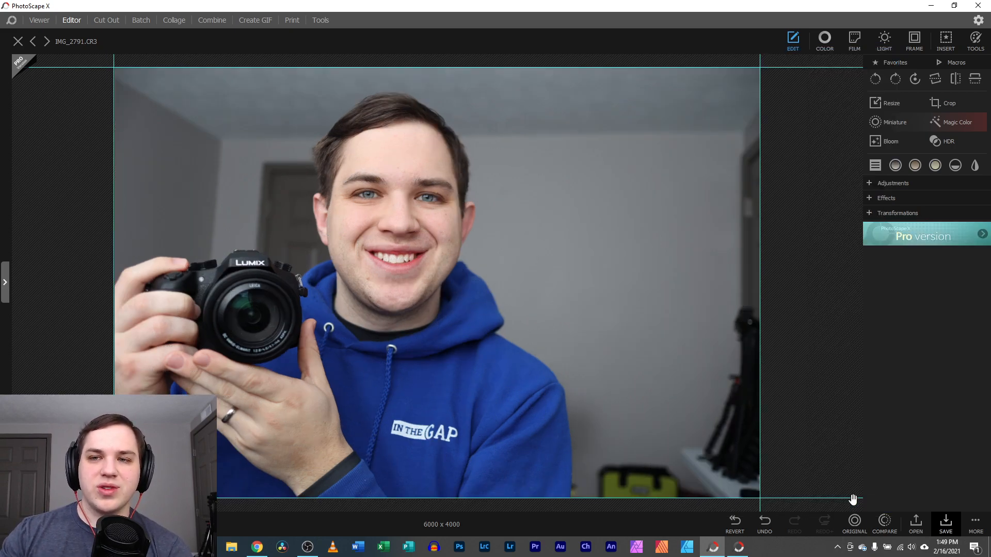
left_click(935, 83)
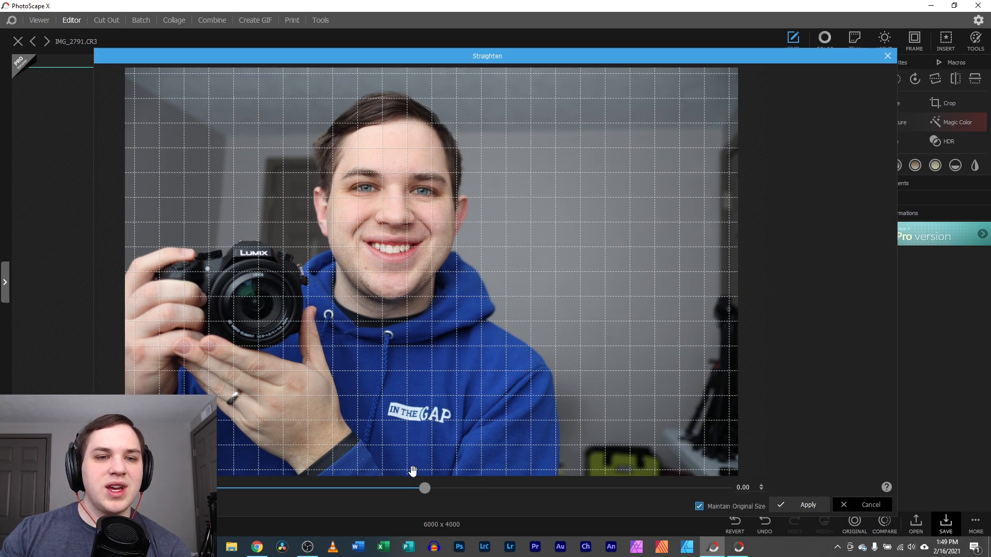
left_click_drag(421, 493, 407, 494)
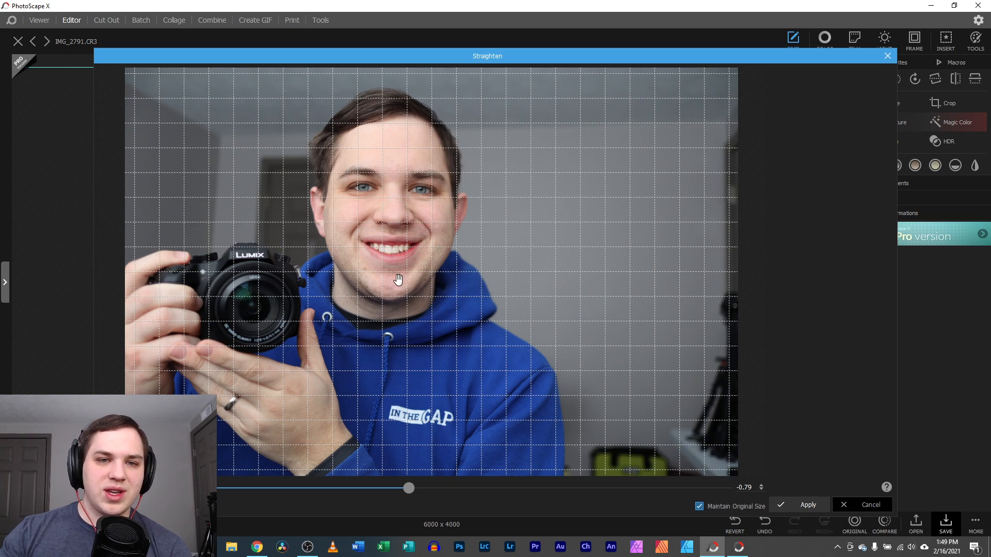
left_click(806, 504)
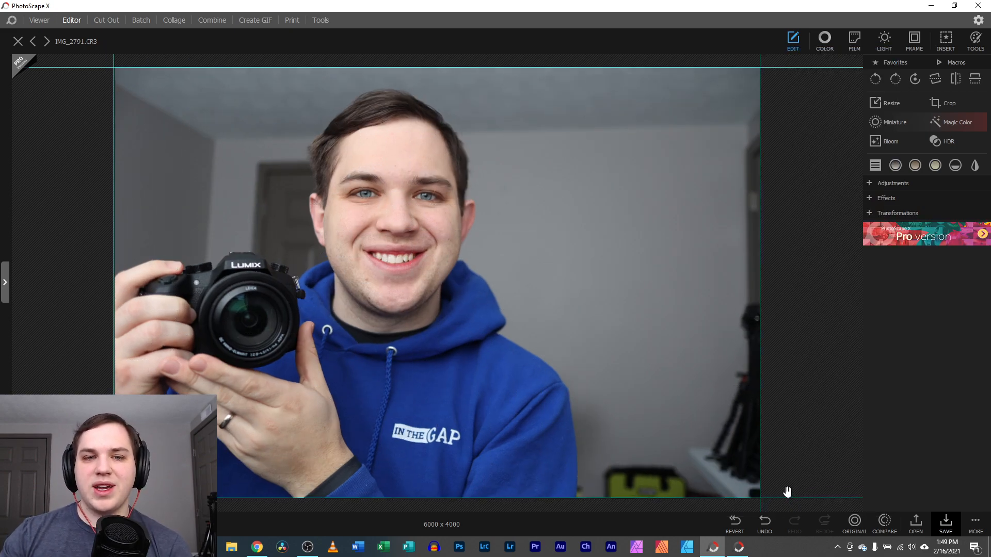
key("ctrl+z")
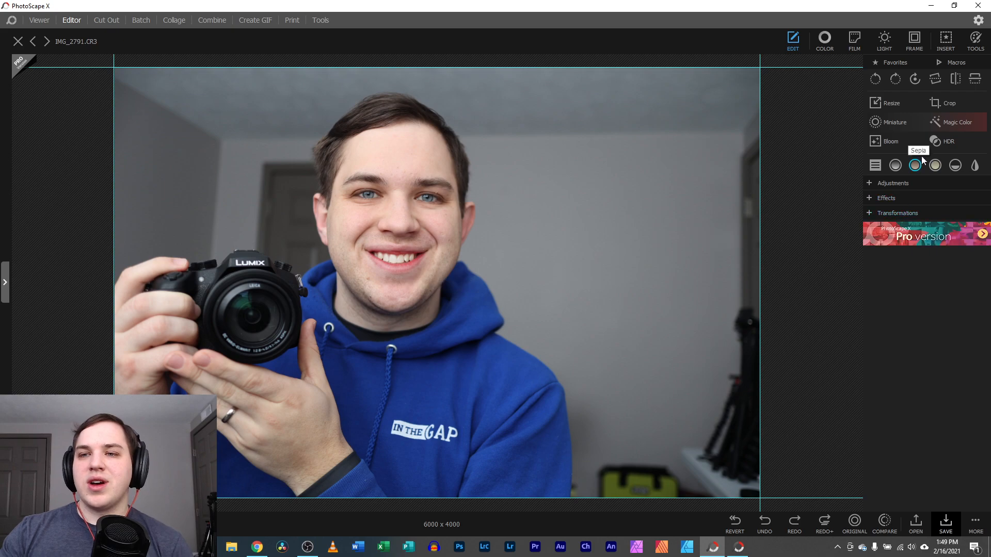
left_click(957, 80)
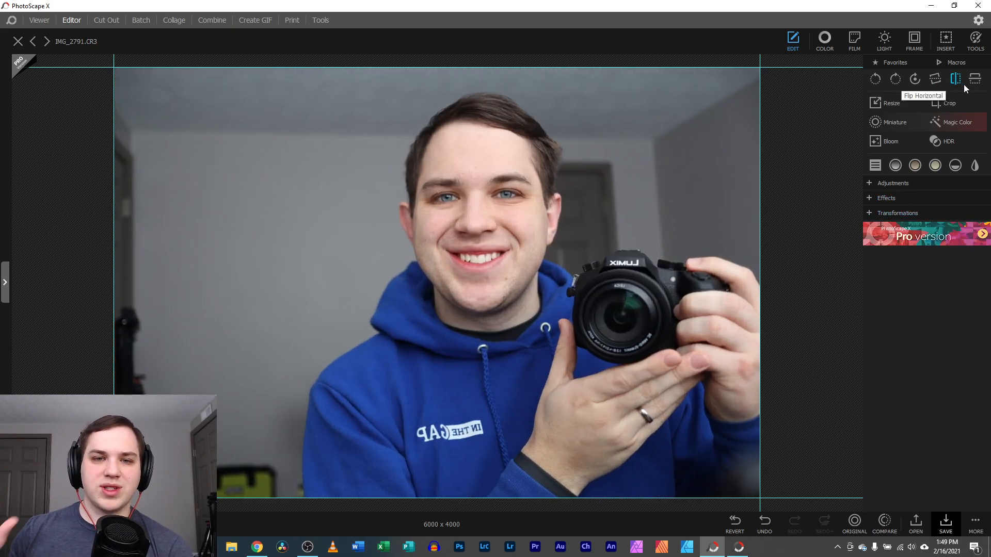
left_click(955, 78)
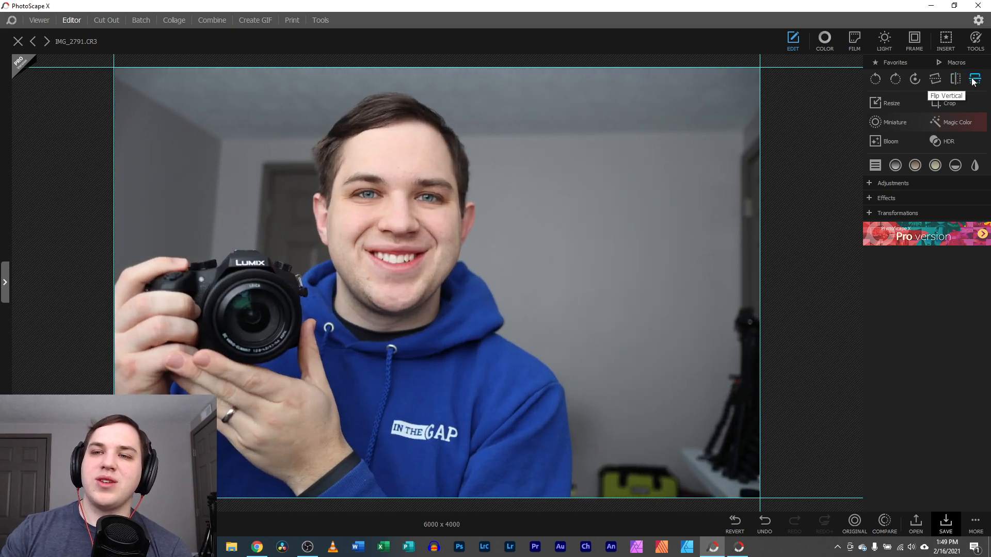
left_click(975, 78)
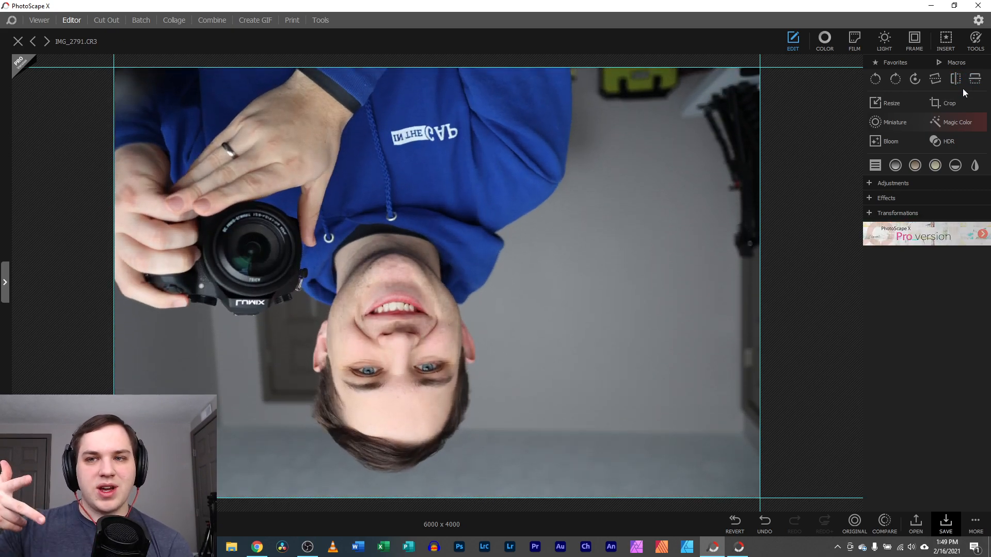
left_click(974, 80)
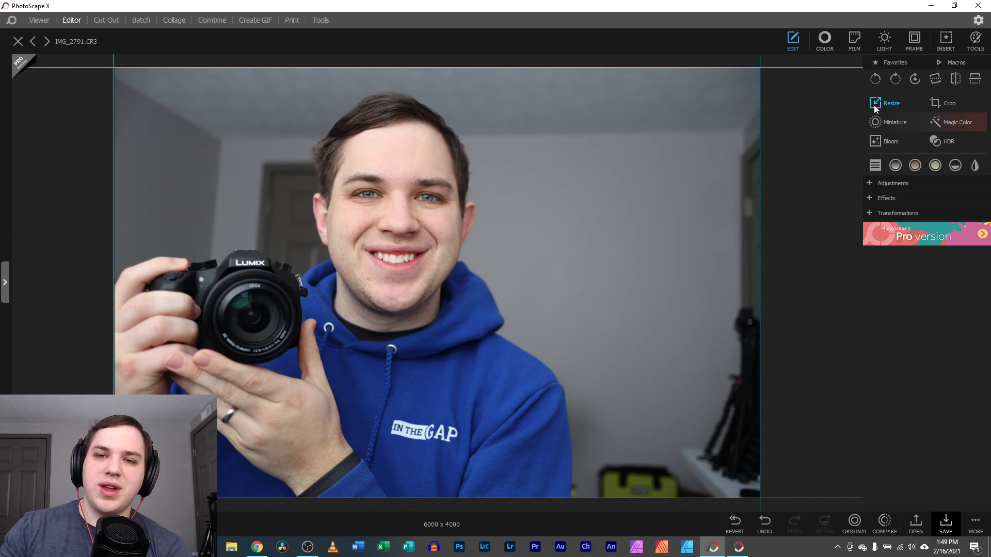
left_click(874, 103)
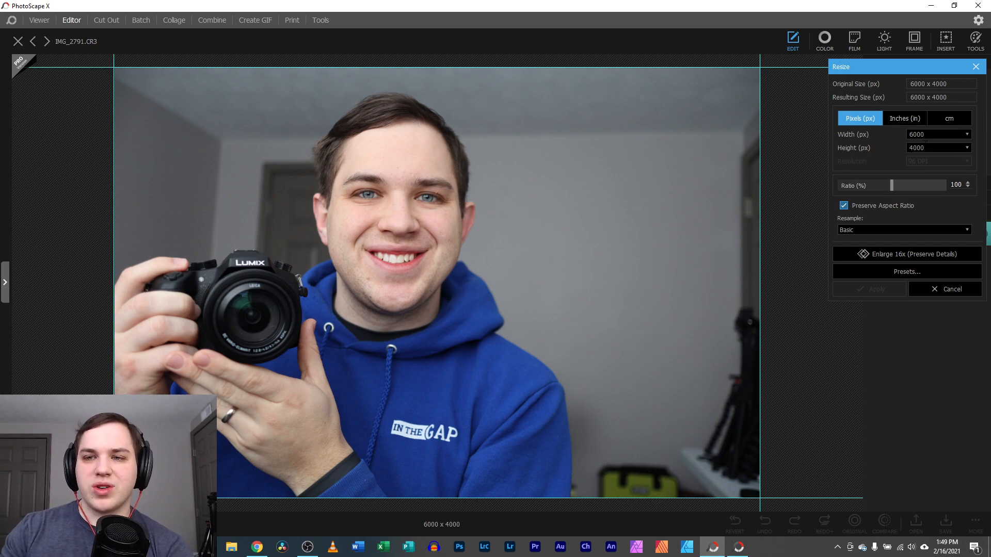
left_click(914, 147)
key("BackSpace")
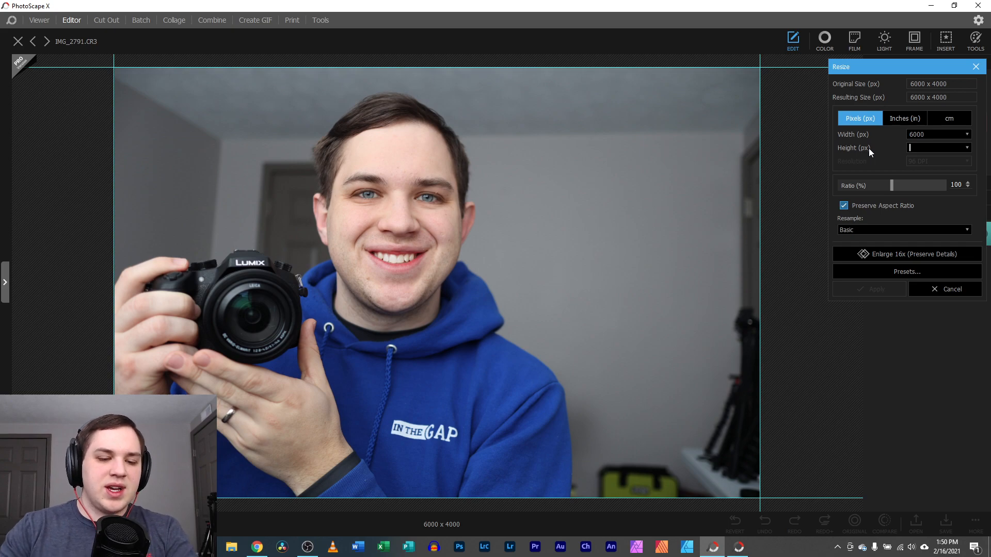
type("500")
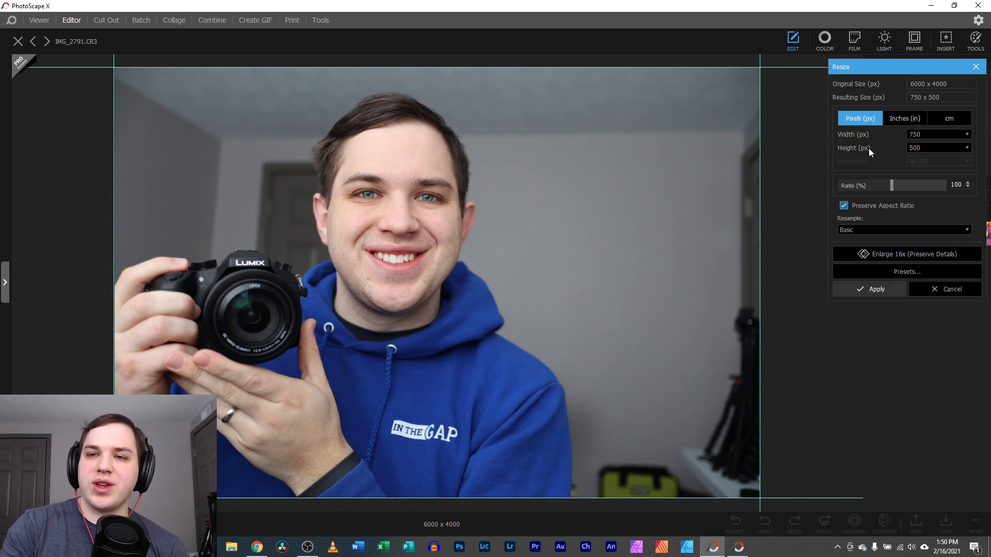
key("Return")
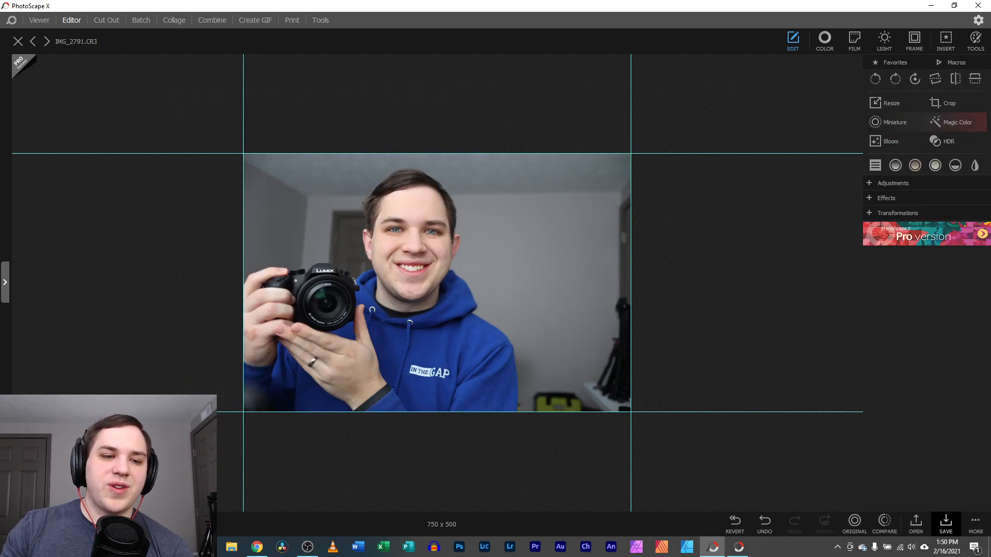
scroll(437, 283, "up", 8)
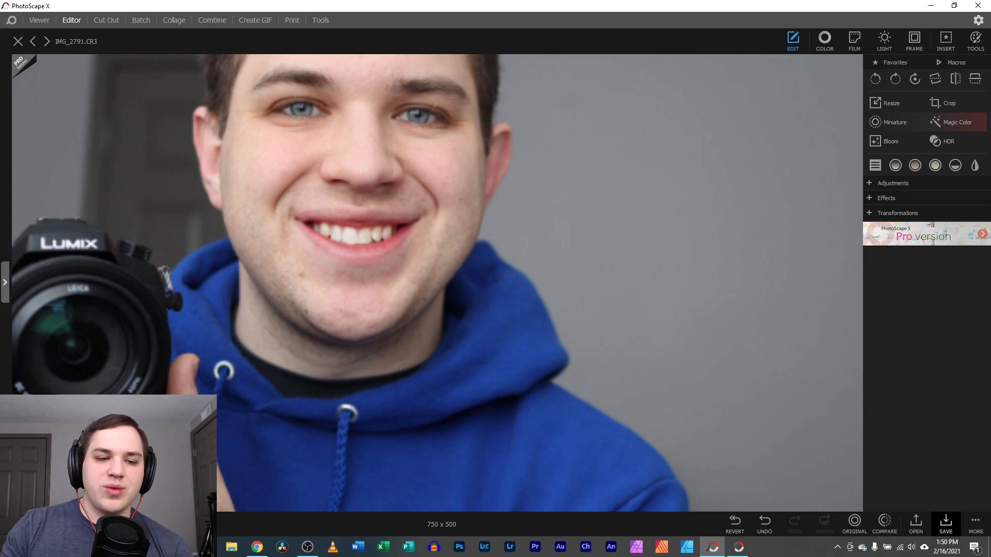
scroll(437, 283, "down", 8)
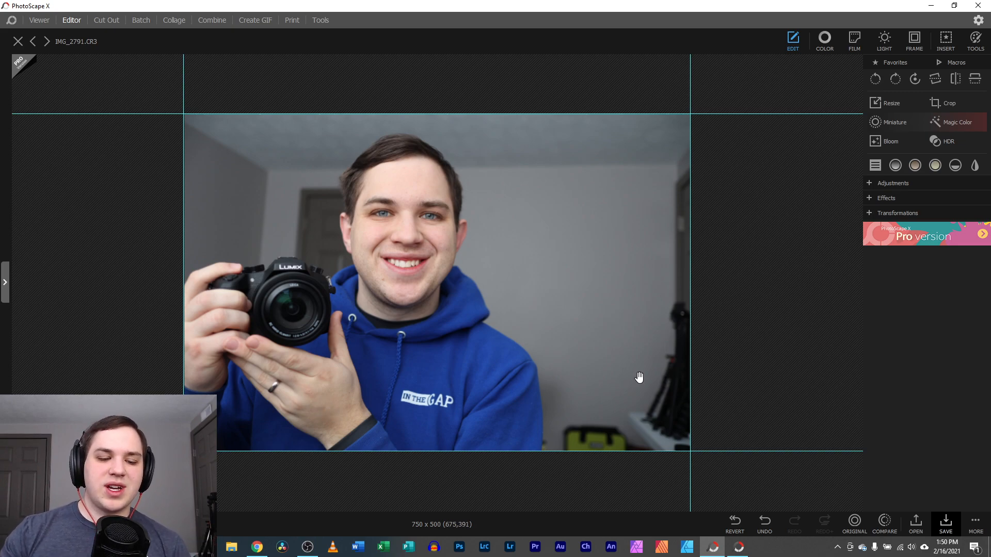
key("ctrl+z")
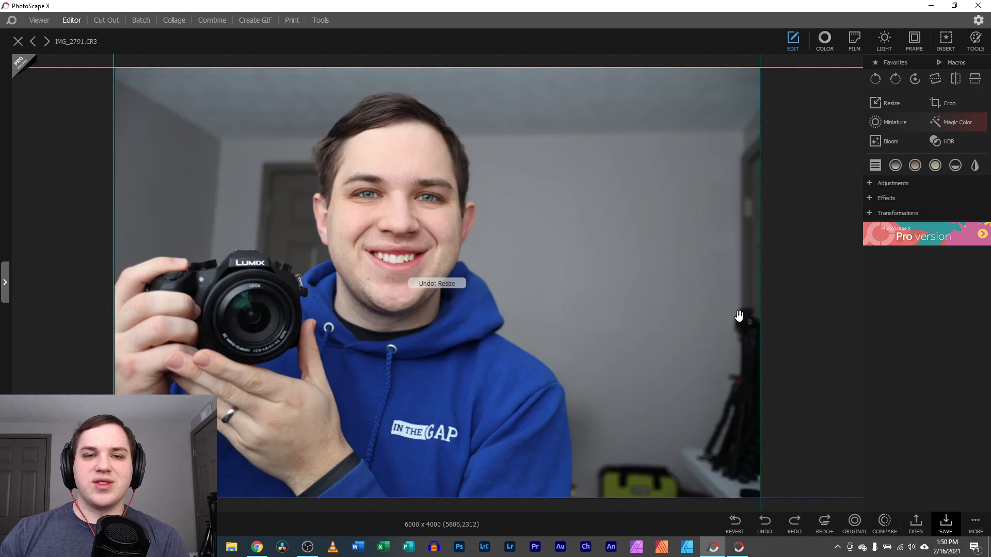
In the crop options, toggle circular and perspective cropping on and back off
left_click(948, 103)
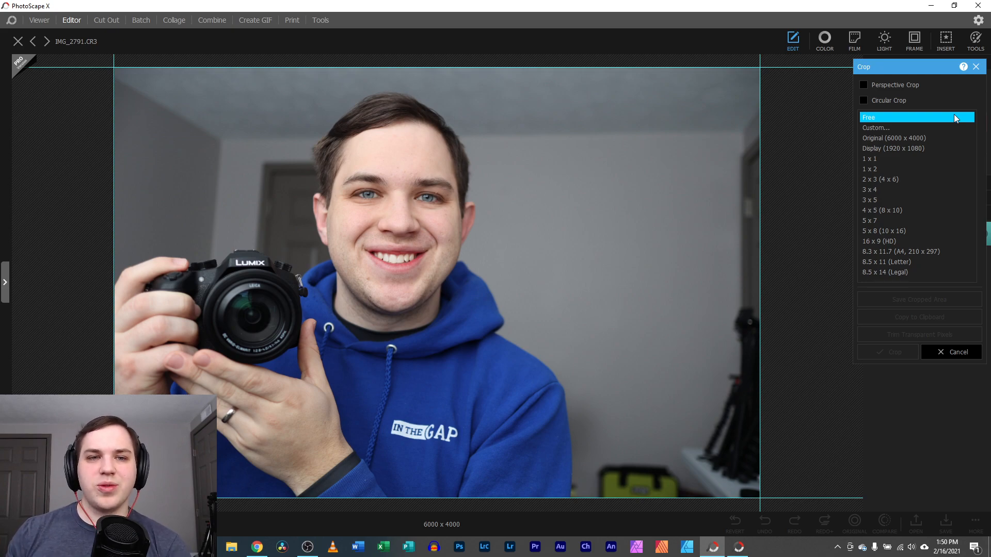
left_click(864, 99)
left_click(864, 86)
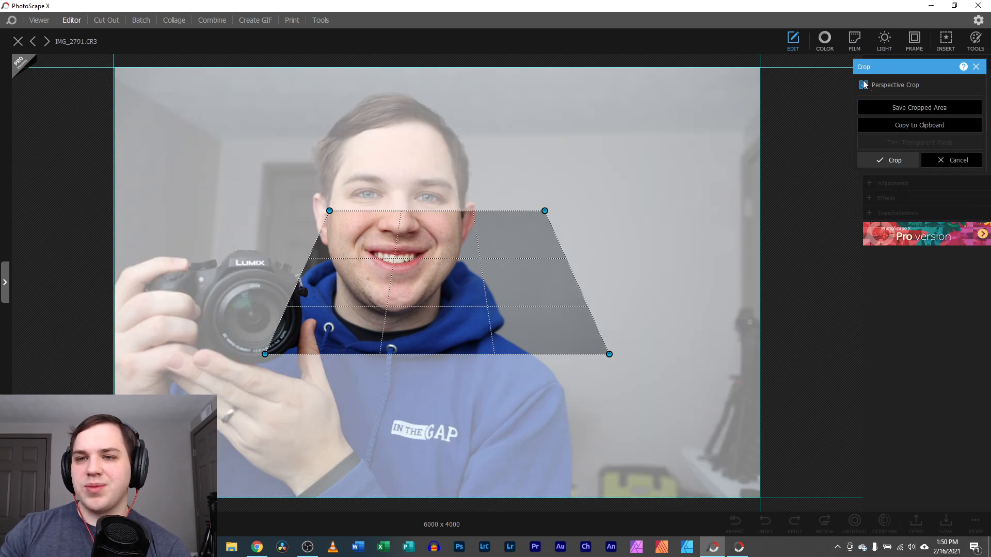
left_click(864, 86)
left_click(863, 99)
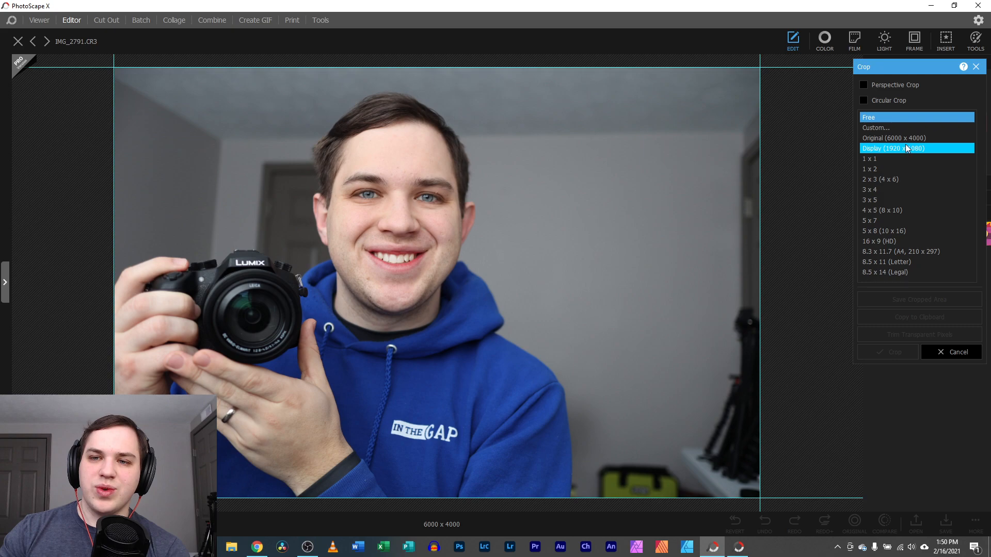
Apply a 1:1 square crop framing the face, undo it, and cancel the crop tool
left_click(894, 159)
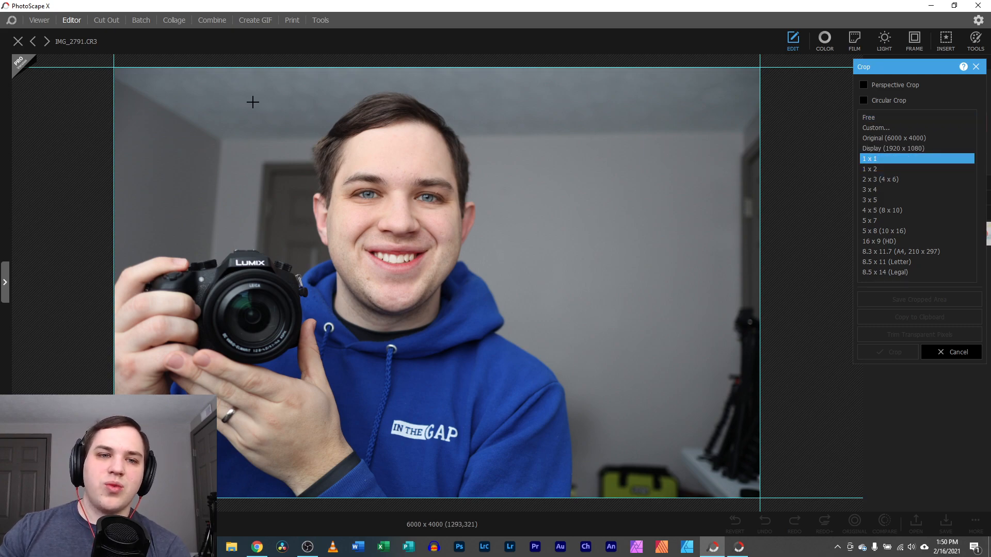
left_click_drag(169, 71, 666, 395)
left_click_drag(336, 240, 412, 247)
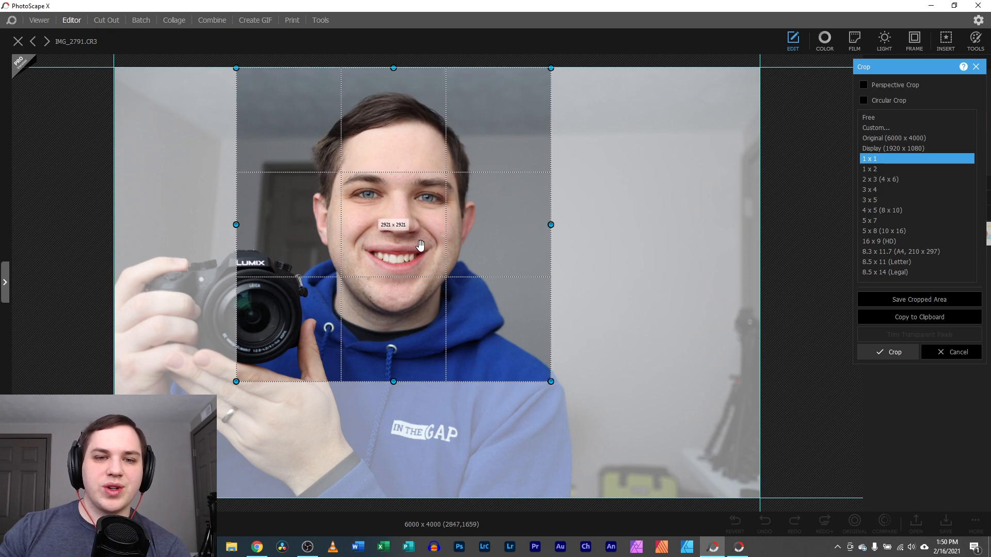
key("Return")
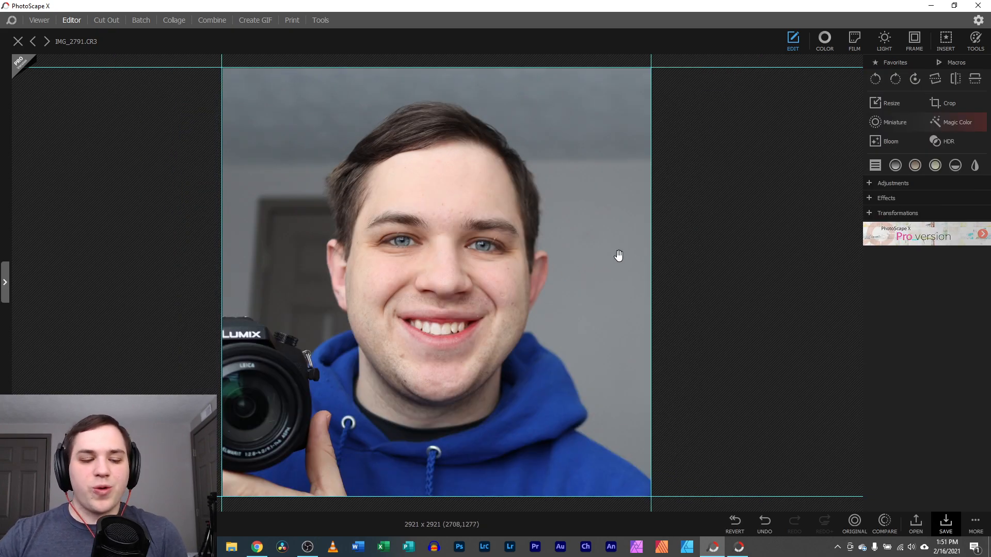
key("ctrl+z")
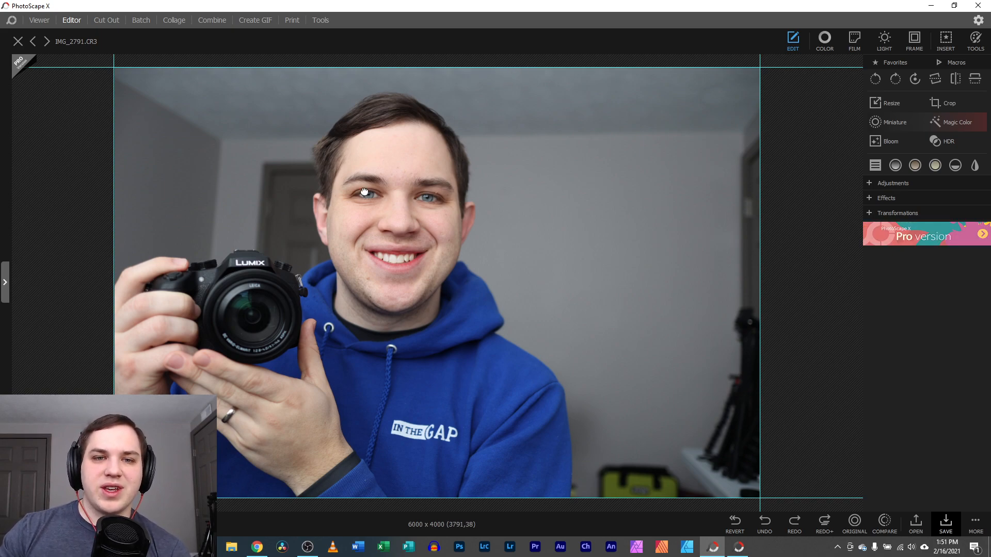
left_click(936, 106)
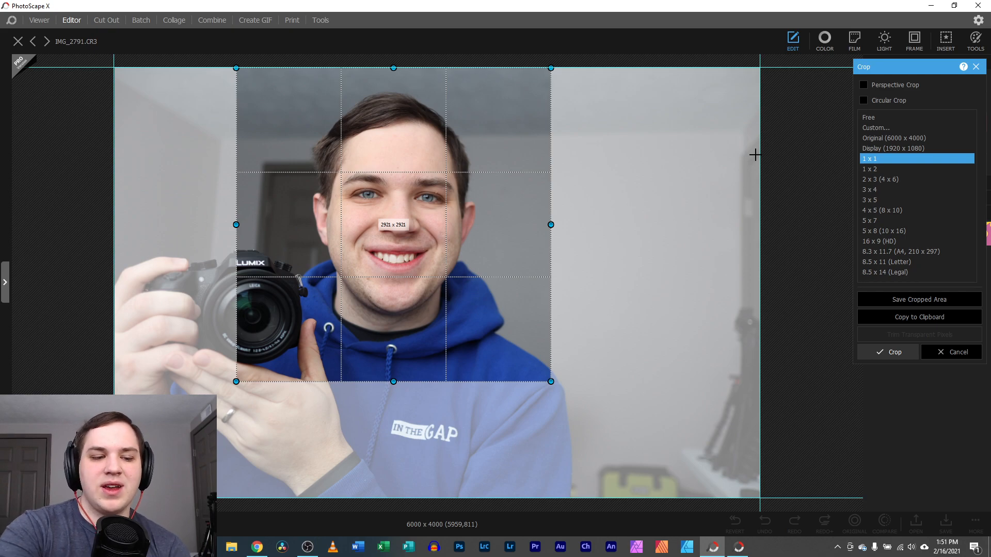
key("Escape")
Set a custom crop ratio of 21 : 9
left_click(945, 105)
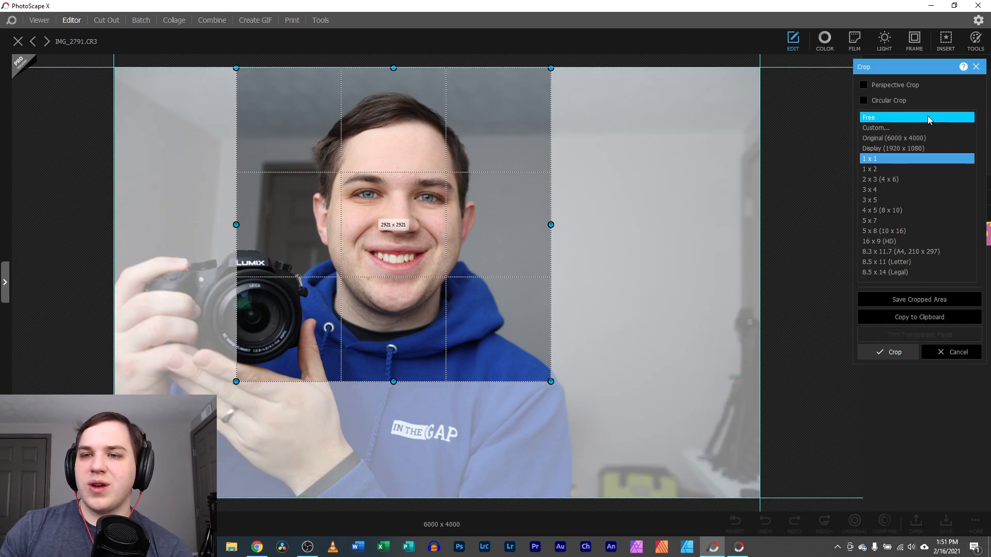
left_click(879, 128)
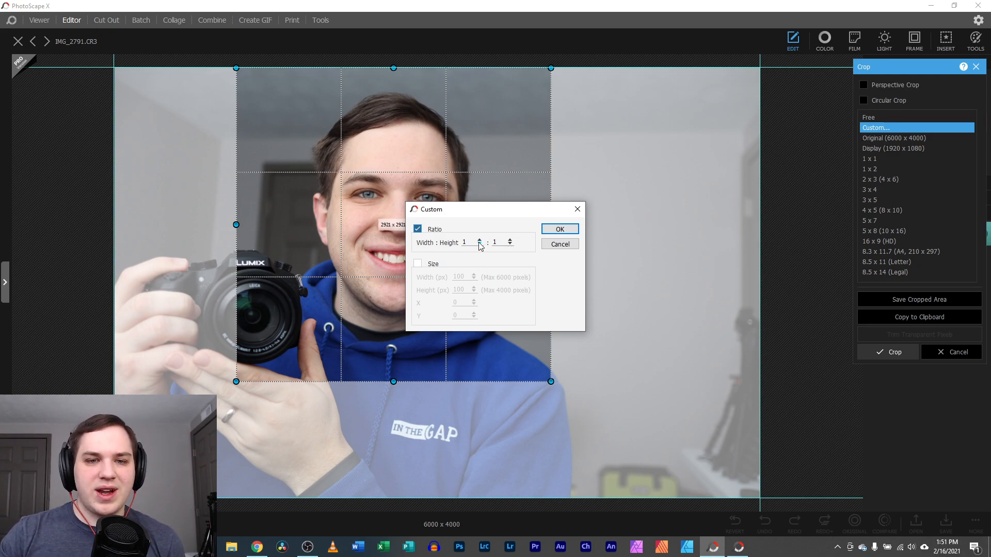
left_click(417, 264)
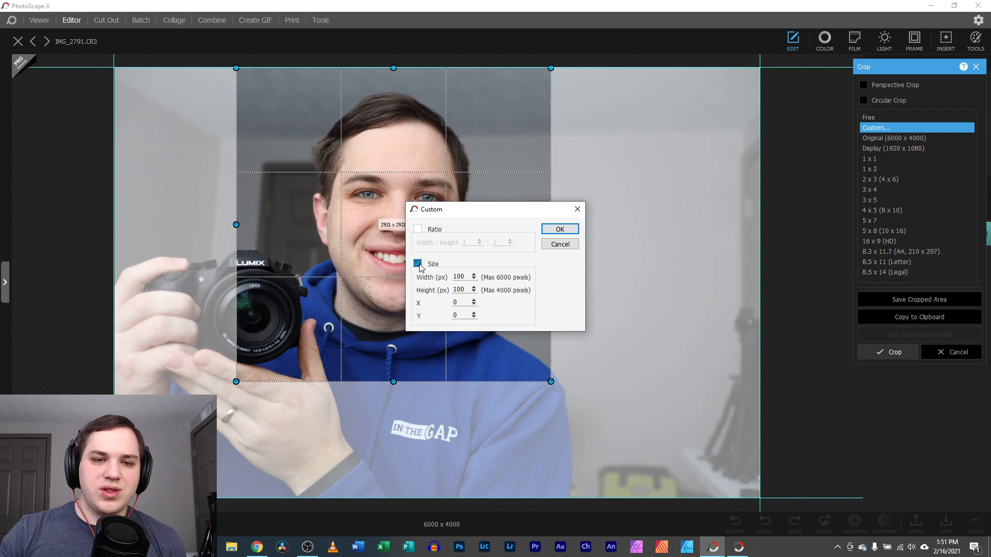
left_click(418, 229)
left_click_drag(472, 242, 437, 245)
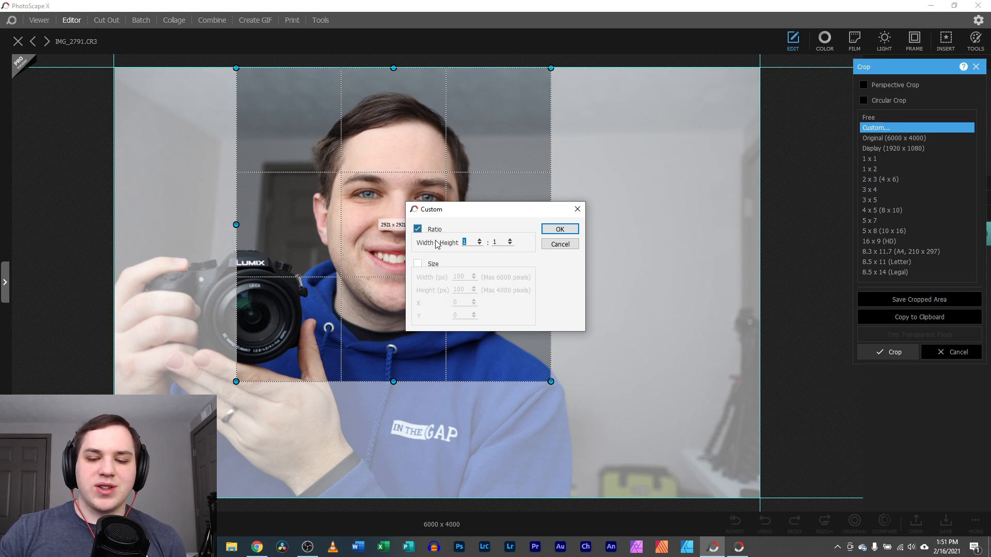
type("21")
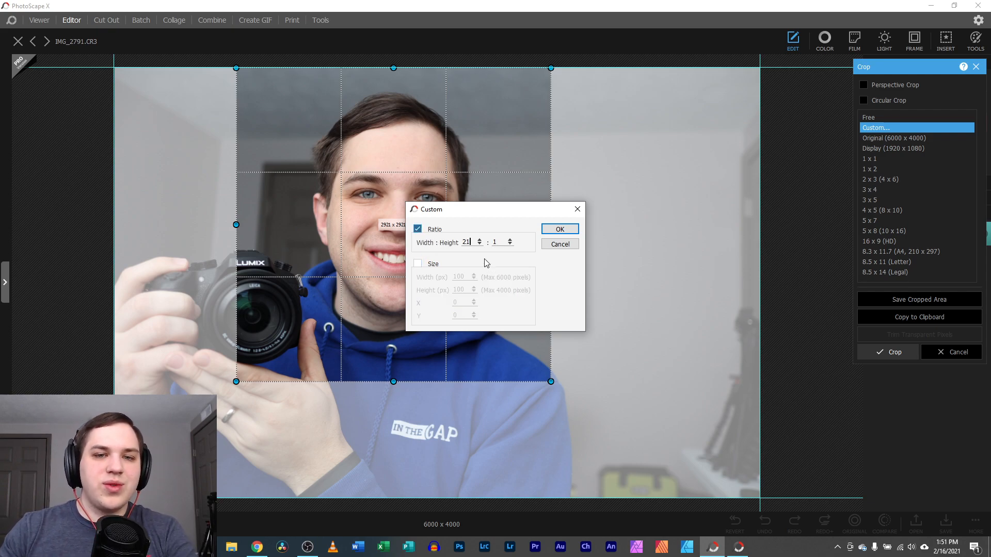
left_click_drag(498, 244, 447, 236)
type("9")
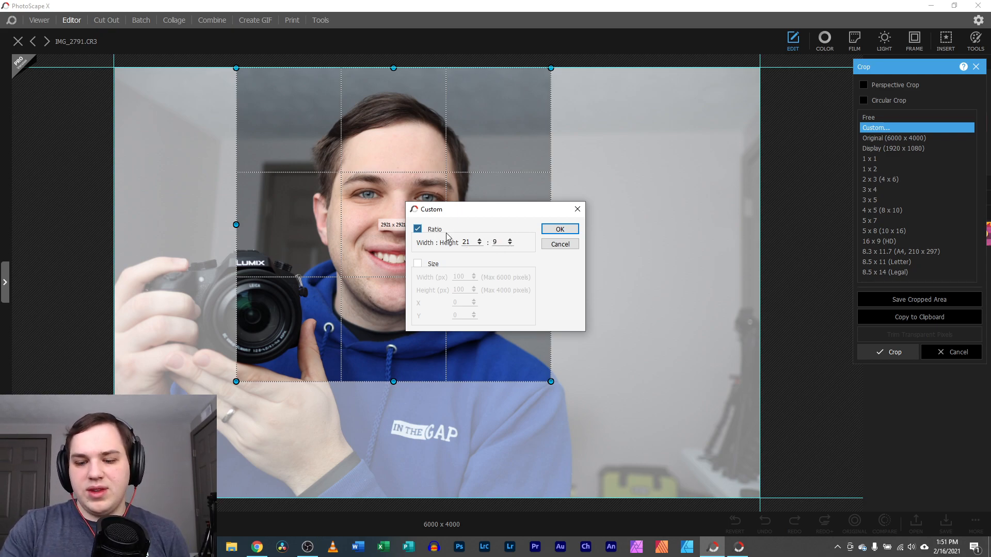
key("Return")
Draw and apply a 21:9 crop near the photo's top, then undo it
left_click_drag(127, 83, 750, 250)
left_click_drag(654, 246, 635, 241)
key("Return")
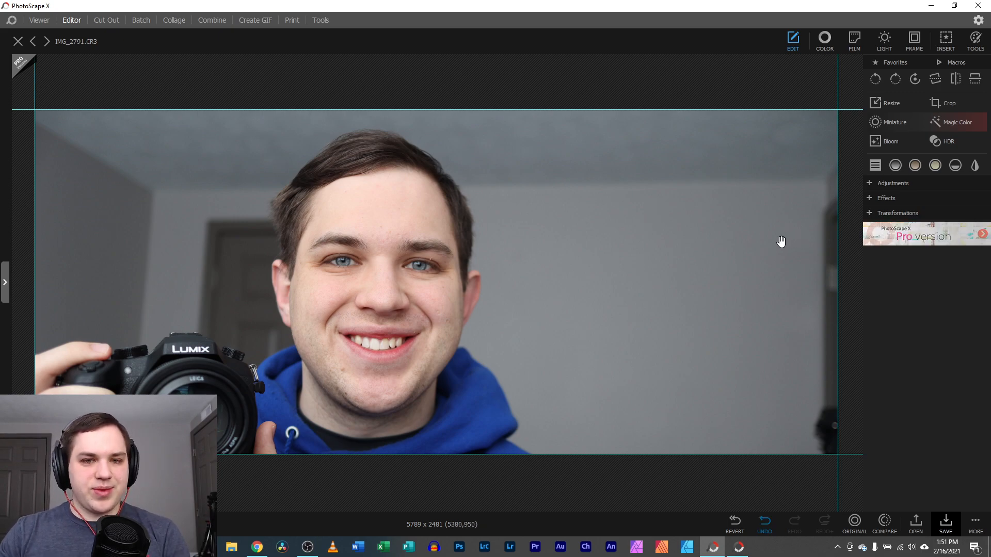
key("ctrl+z")
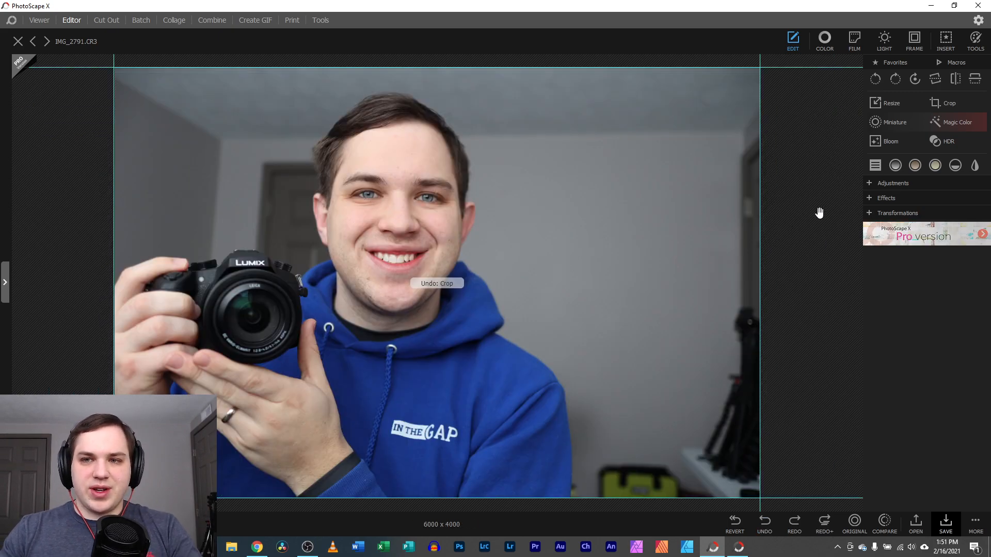
Apply Miniature and reshape its radial focus ellipse into a circle around the face
left_click(876, 123)
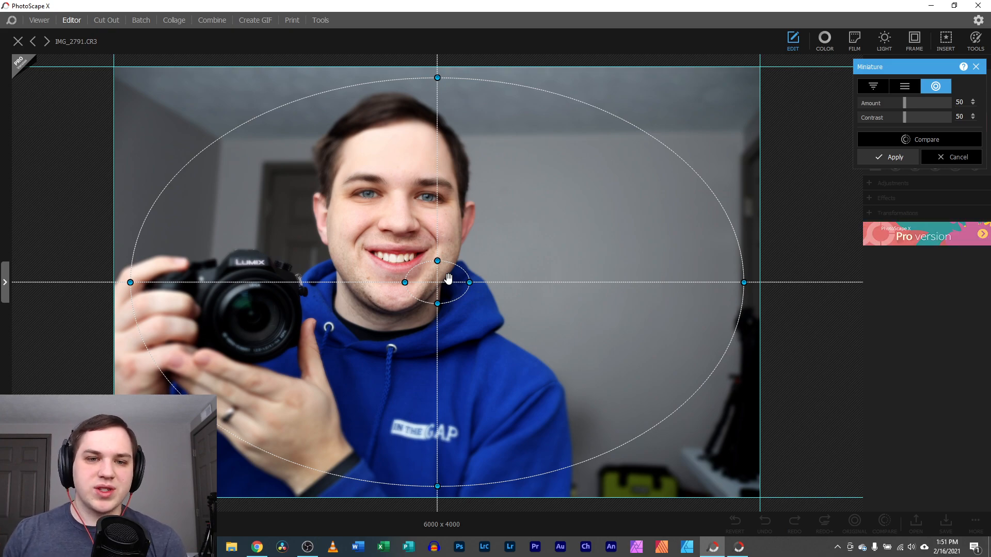
left_click_drag(448, 278, 399, 214)
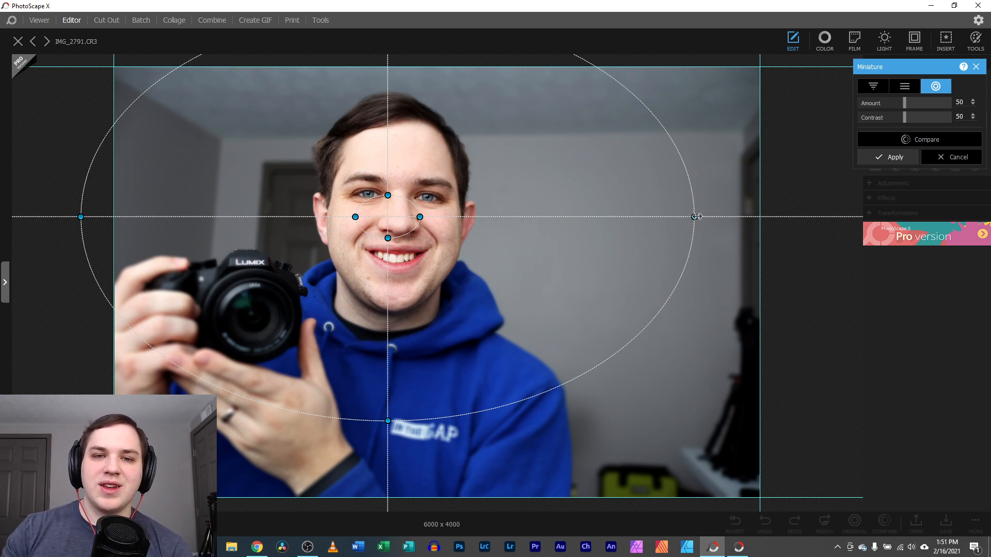
left_click_drag(696, 217, 537, 216)
left_click_drag(388, 421, 408, 369)
left_click_drag(384, 223, 388, 218)
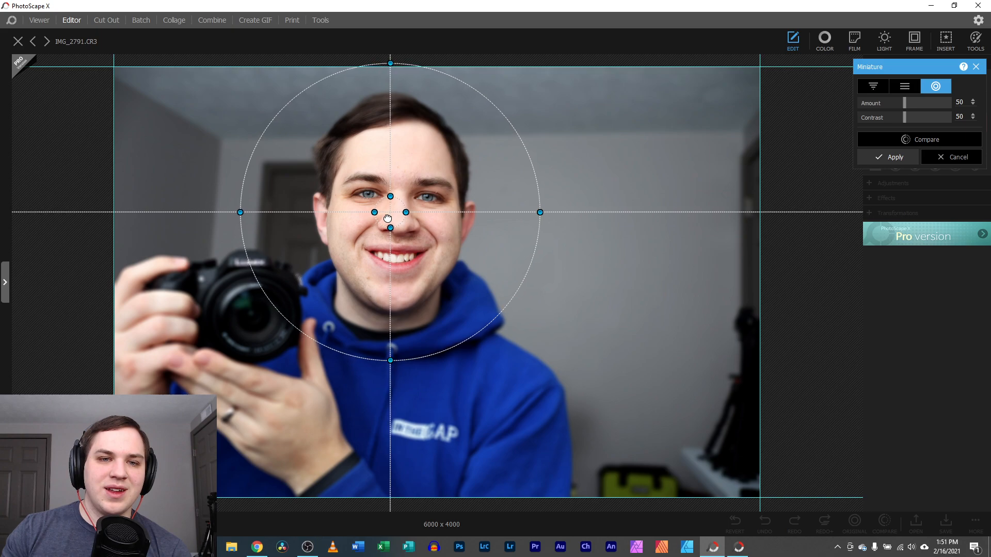
Switch to a linear focus band and rotate it nearly vertical beside the man's face
left_click(902, 87)
left_click_drag(390, 212, 467, 345)
left_click(872, 87)
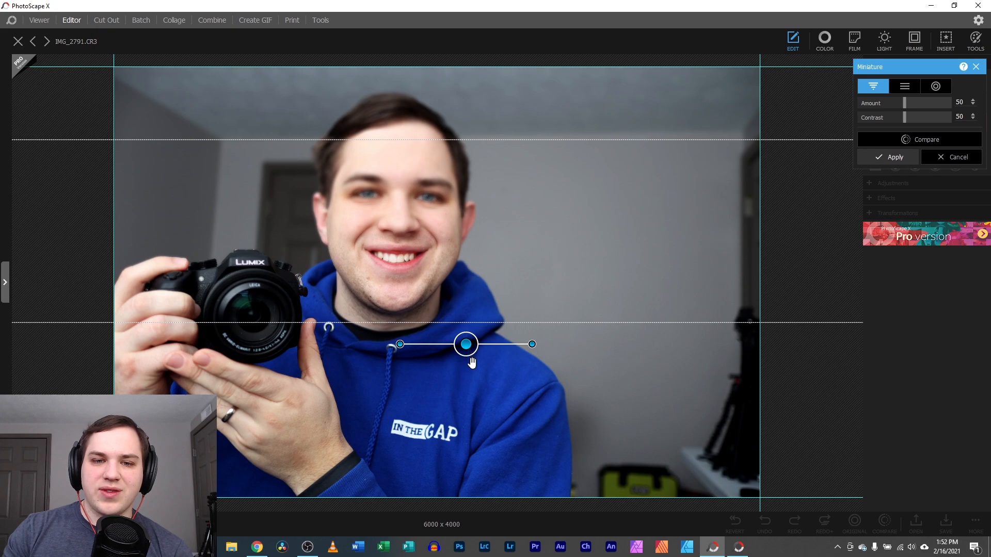
left_click_drag(531, 343, 399, 389)
left_click_drag(468, 344, 451, 321)
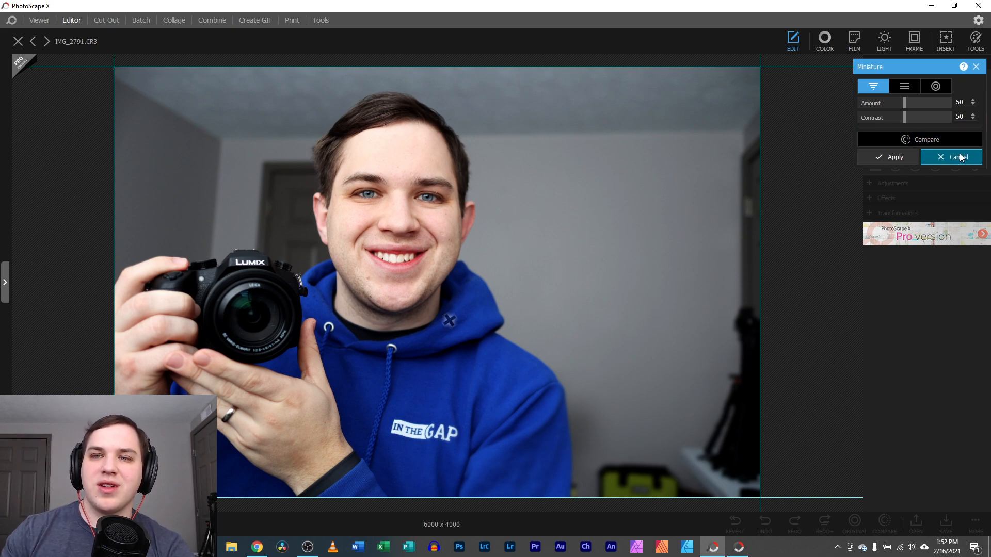
left_click_drag(449, 322, 551, 253)
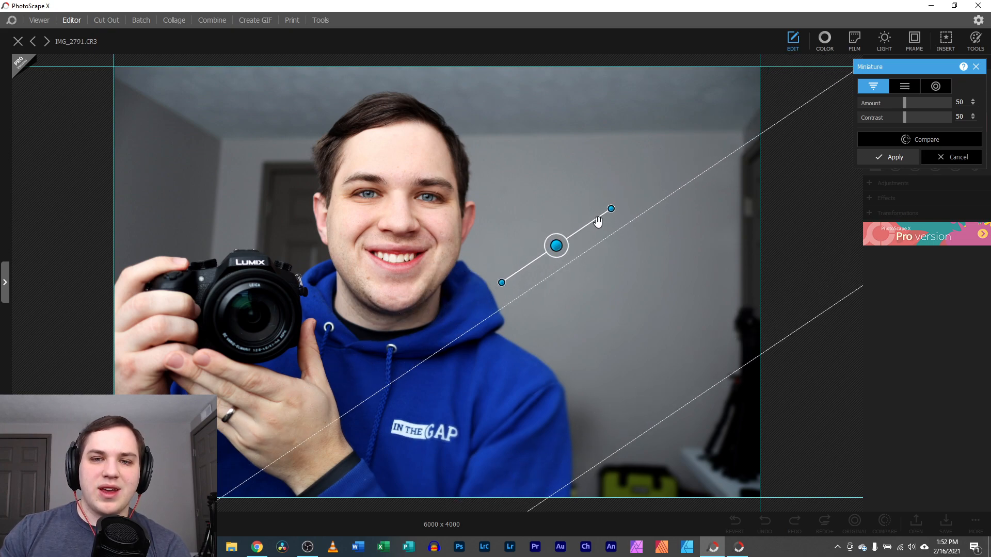
left_click_drag(609, 209, 539, 180)
left_click_drag(544, 243, 462, 239)
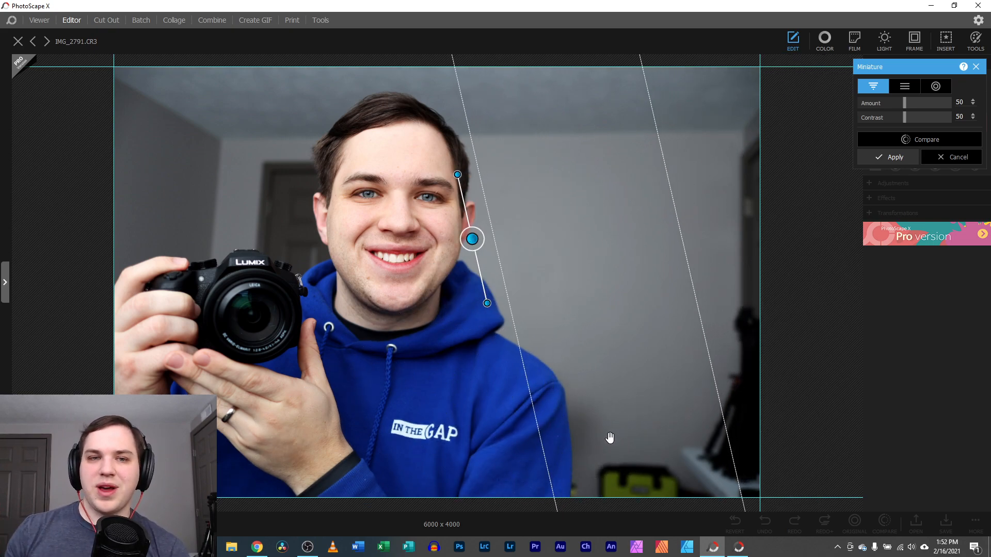
Discard the miniature blur, then preview Magic Color against the original and cancel it
left_click(940, 160)
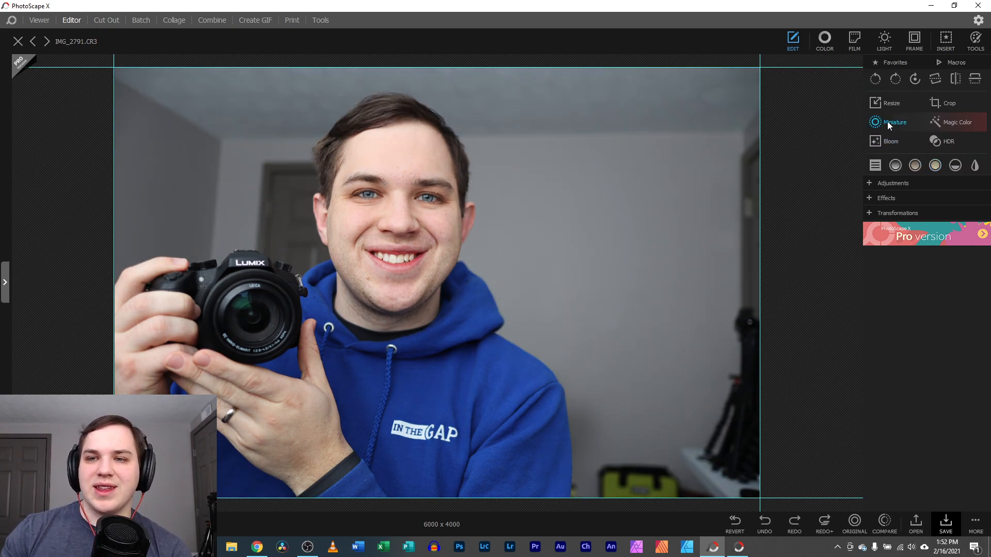
left_click(949, 121)
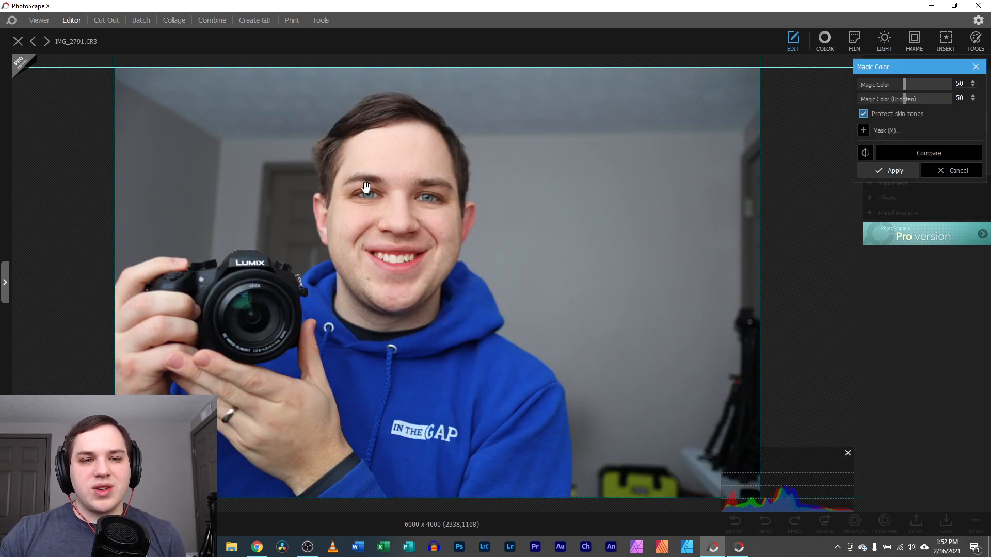
left_click(928, 153)
left_click(928, 153)
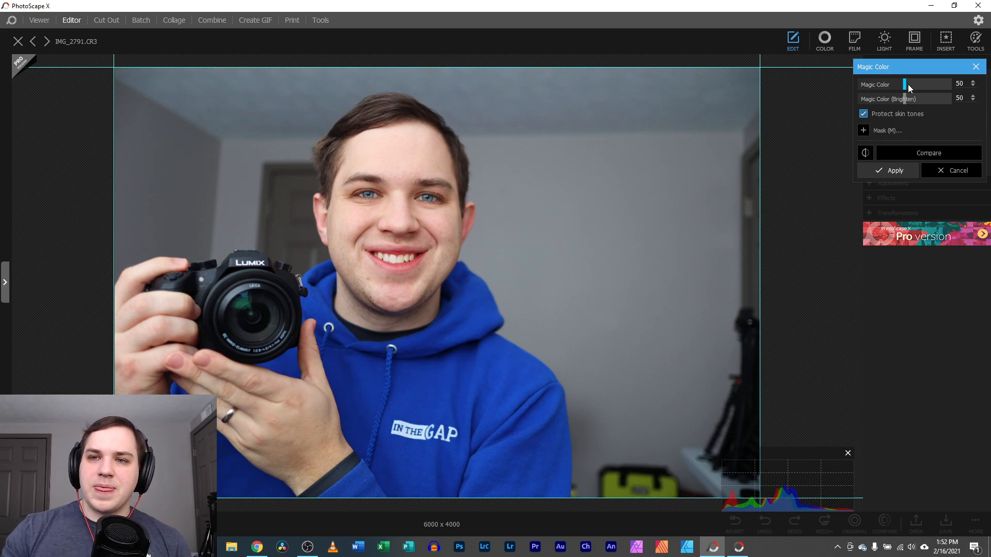
mouse_move(905, 84)
left_mouse_down()
mouse_move(923, 85)
mouse_move(887, 88)
left_mouse_up()
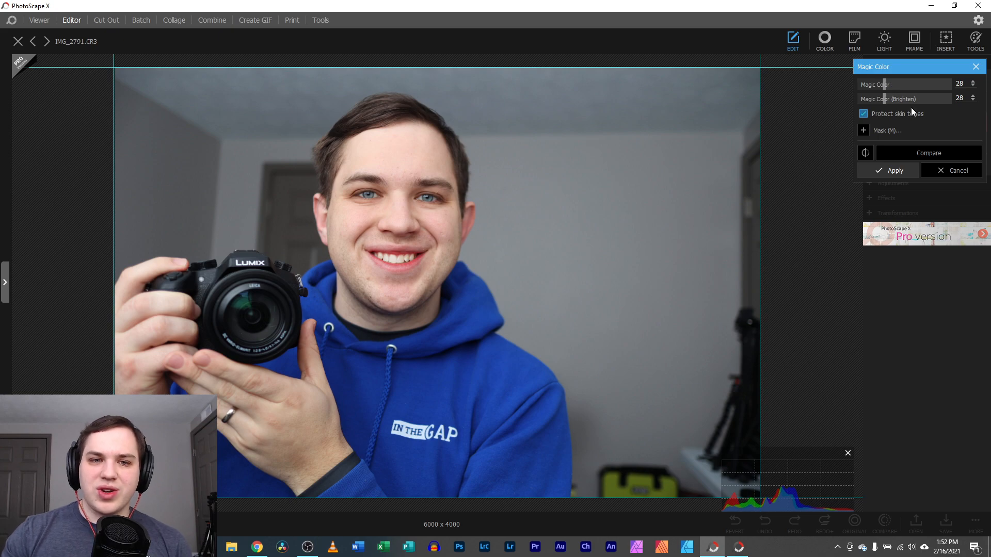
left_click(958, 170)
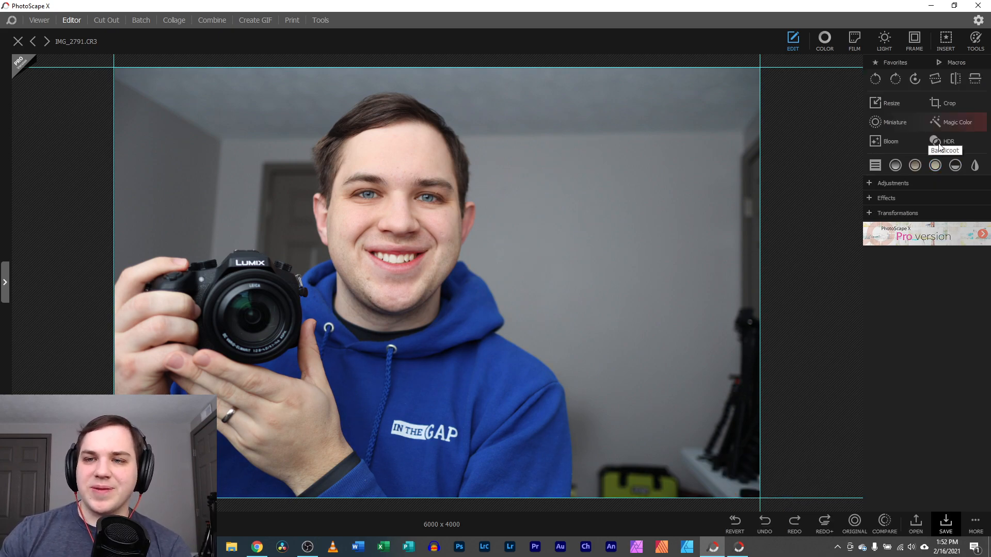
Preview Bloom on the portrait at Level 40, Blur 14 and Contrast 66
left_click(876, 142)
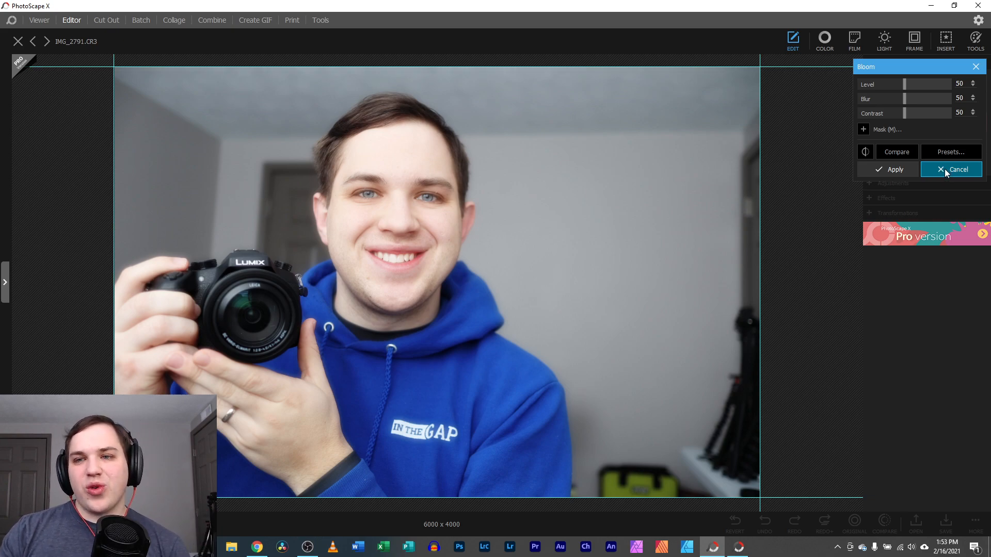
left_click_drag(903, 85, 874, 104)
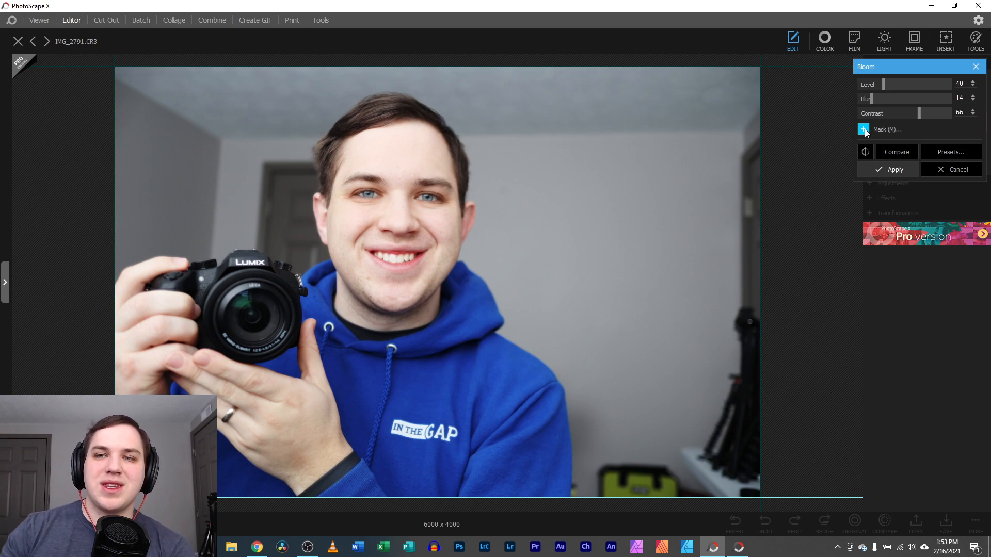
Paint a bloom mask over the face and chin, then erase part of it
left_click(864, 130)
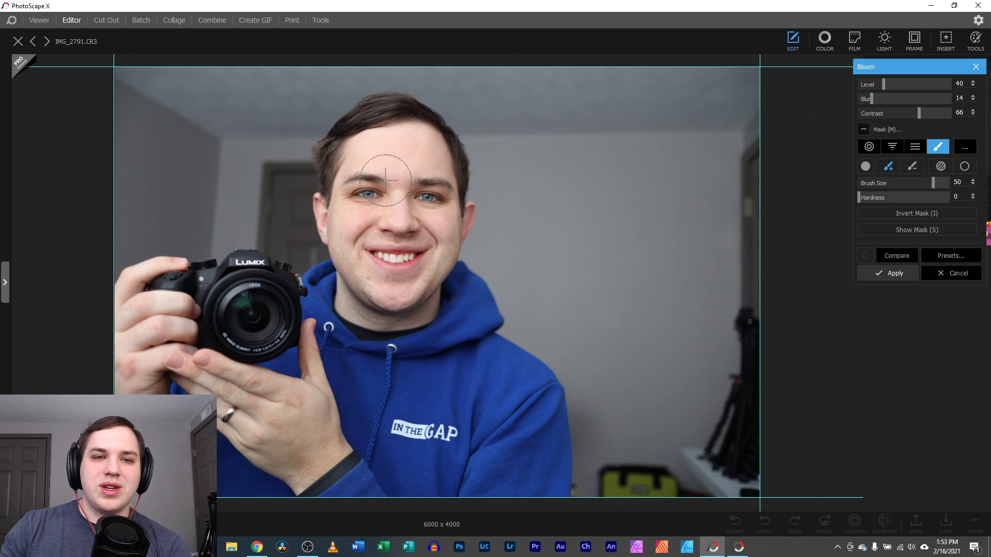
mouse_move(346, 171)
left_mouse_down()
mouse_move(361, 131)
mouse_move(434, 134)
mouse_move(446, 217)
mouse_move(398, 294)
mouse_move(341, 171)
mouse_move(412, 216)
mouse_move(361, 154)
mouse_move(418, 259)
mouse_move(428, 118)
mouse_move(452, 141)
mouse_move(461, 183)
mouse_move(446, 218)
mouse_move(459, 240)
mouse_move(449, 271)
mouse_move(423, 292)
mouse_move(353, 225)
mouse_move(321, 135)
mouse_move(317, 173)
left_mouse_up()
scroll(331, 243, "up", 5)
mouse_move(330, 243)
left_mouse_down()
mouse_move(237, 190)
mouse_move(325, 276)
mouse_move(362, 265)
mouse_move(372, 293)
mouse_move(422, 262)
mouse_move(390, 306)
left_mouse_up()
left_click(912, 168)
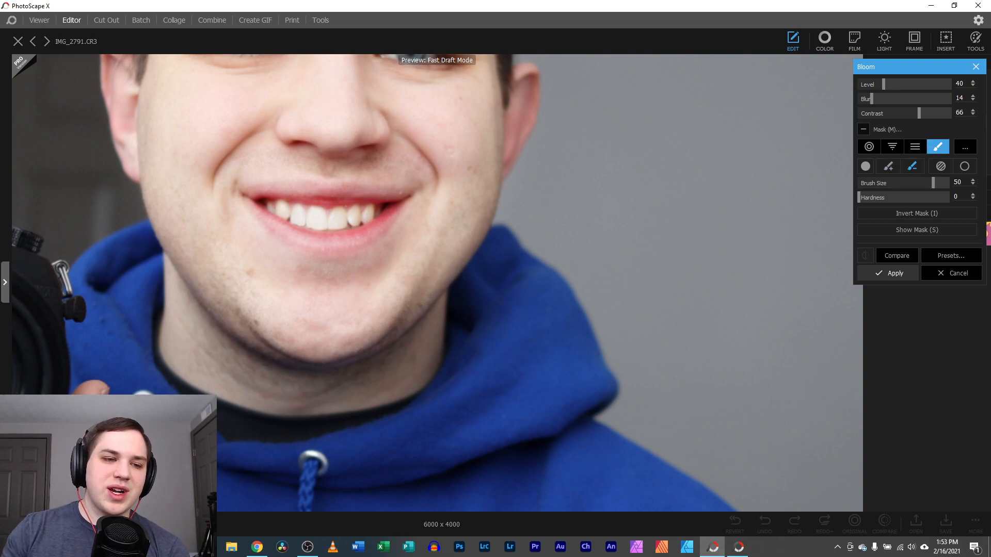
mouse_move(42, 183)
left_mouse_down()
mouse_move(109, 321)
mouse_move(139, 166)
mouse_move(137, 250)
mouse_move(206, 379)
mouse_move(210, 421)
mouse_move(250, 459)
mouse_move(212, 501)
left_mouse_up()
scroll(244, 469, "down", 5)
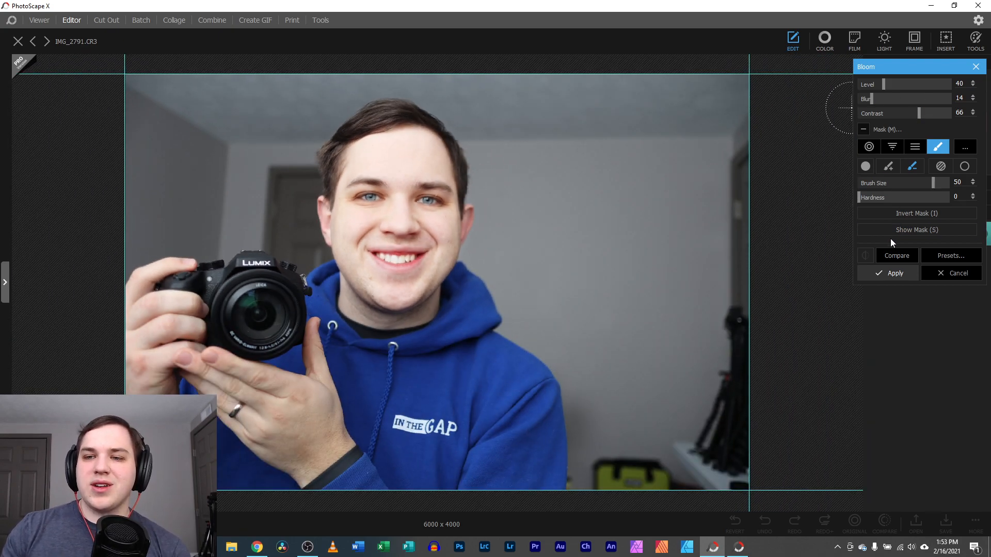
Show, invert and hide the mask, comparing the masked bloom with the original
left_click(898, 255)
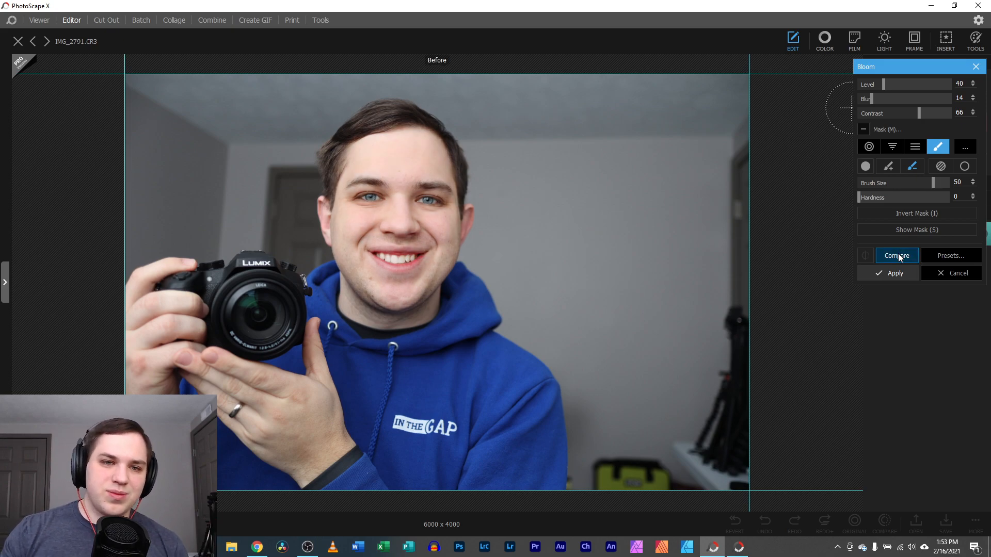
left_click(899, 255)
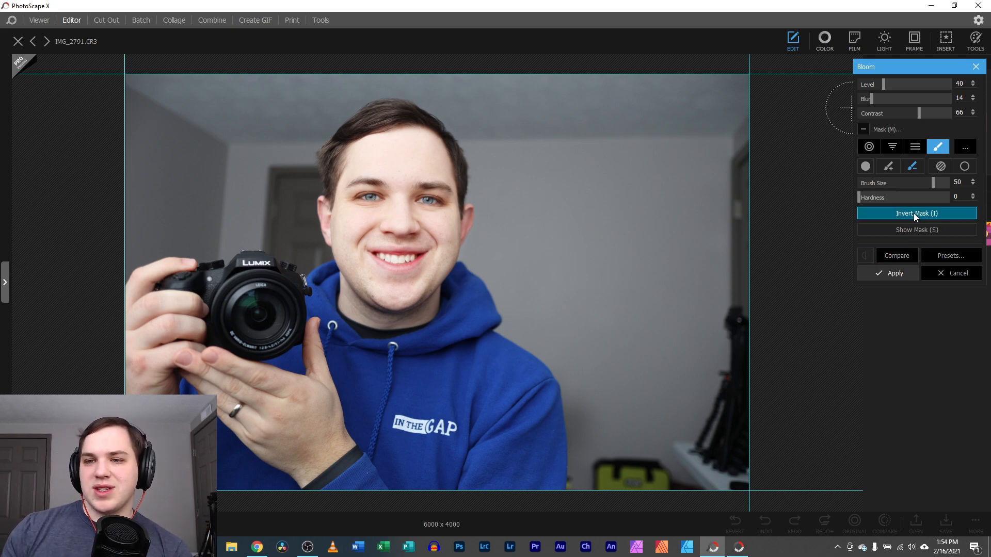
left_click(906, 229)
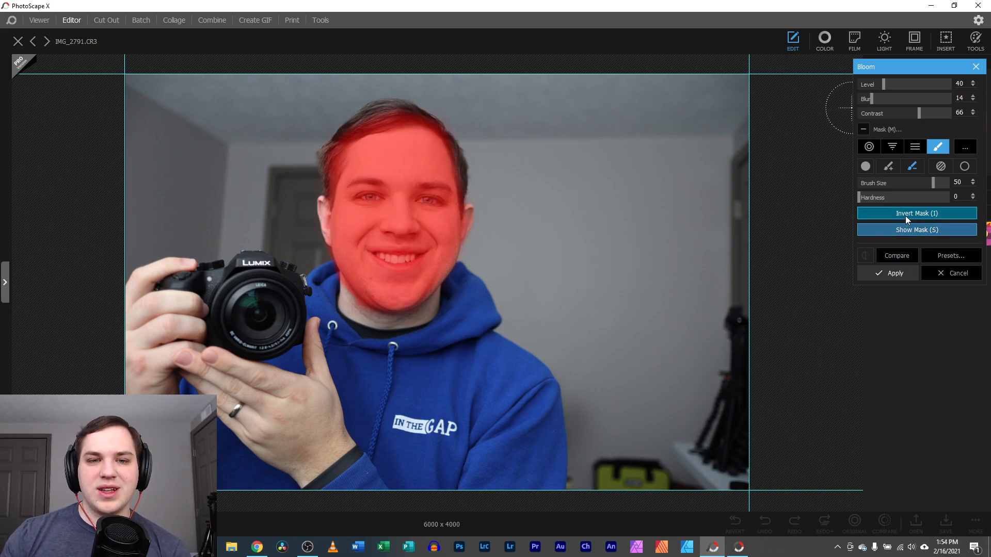
left_click(905, 215)
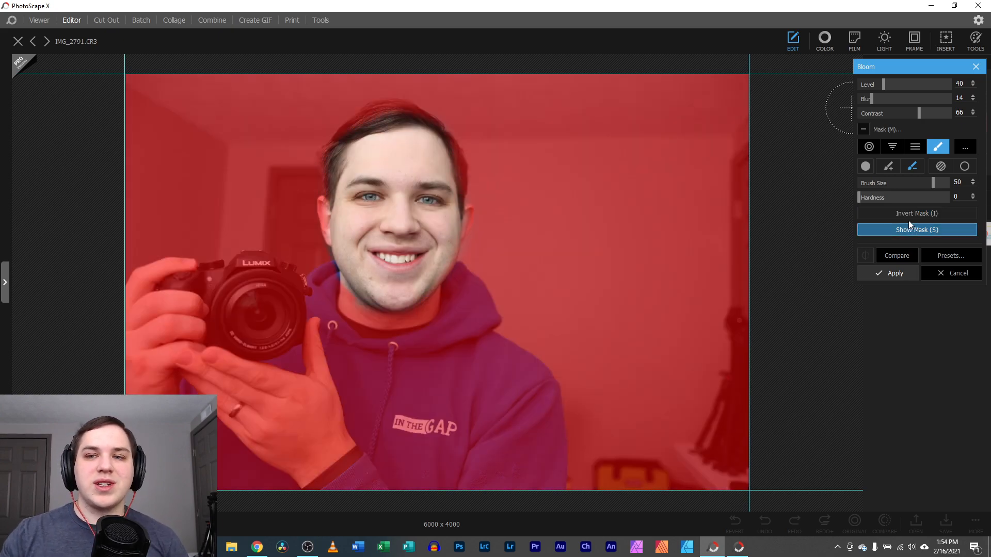
left_click(897, 228)
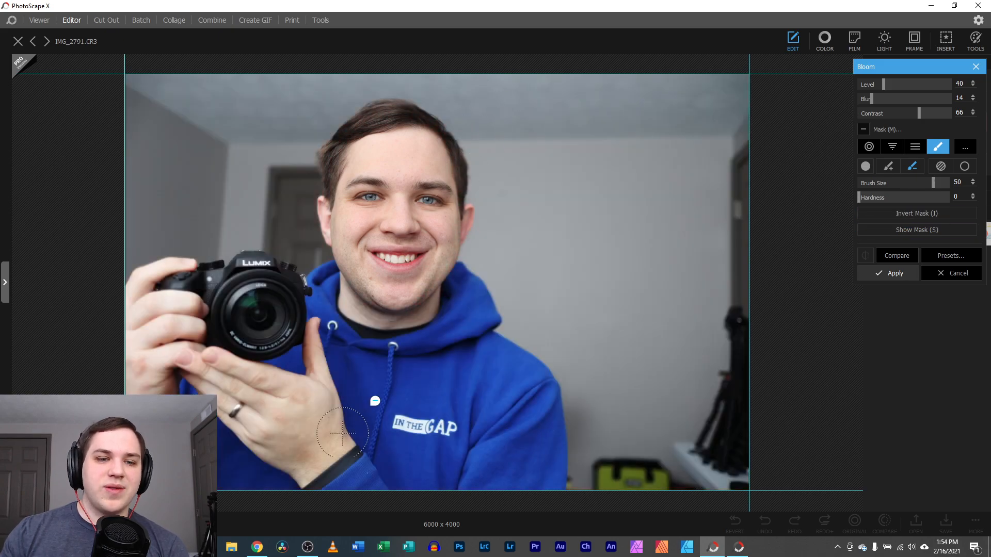
left_click(895, 256)
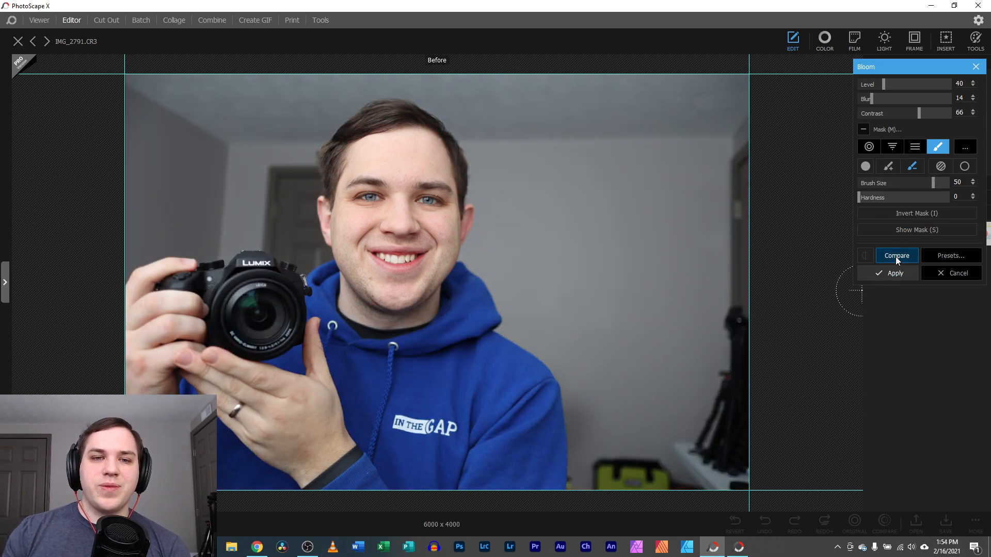
left_click(896, 255)
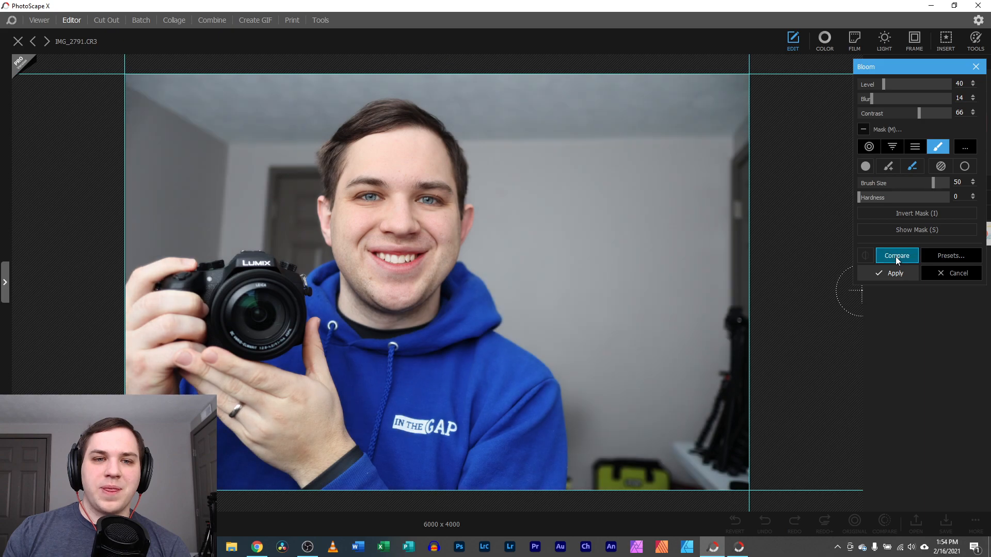
Try the High, Low and Medium bloom presets, then cancel the bloom
left_click(940, 257)
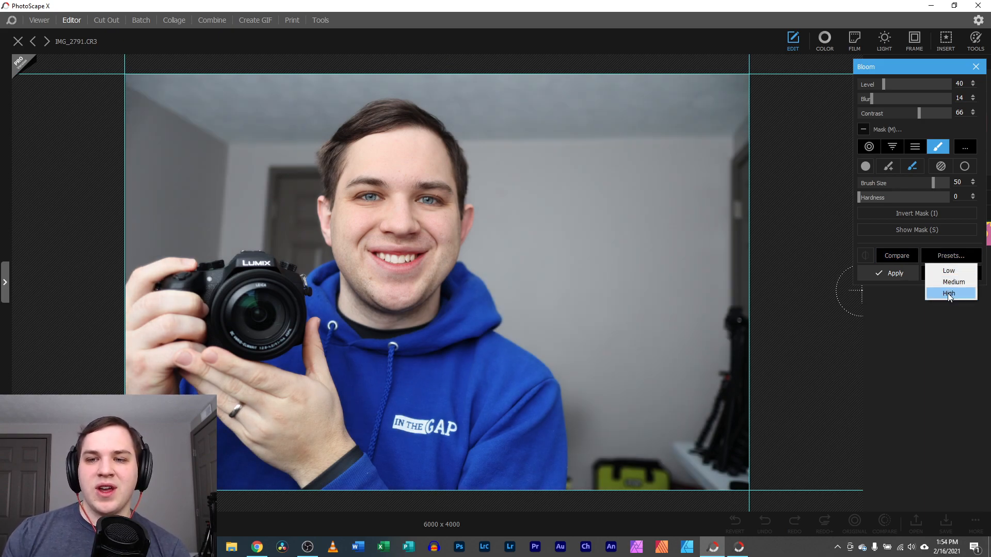
left_click(947, 293)
left_click(958, 254)
left_click(954, 268)
left_click(951, 258)
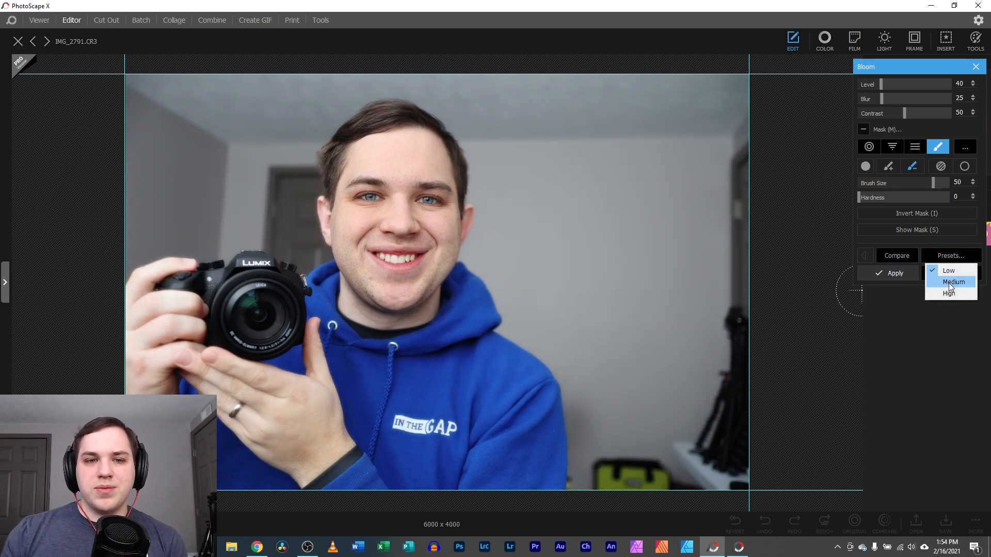
left_click(948, 282)
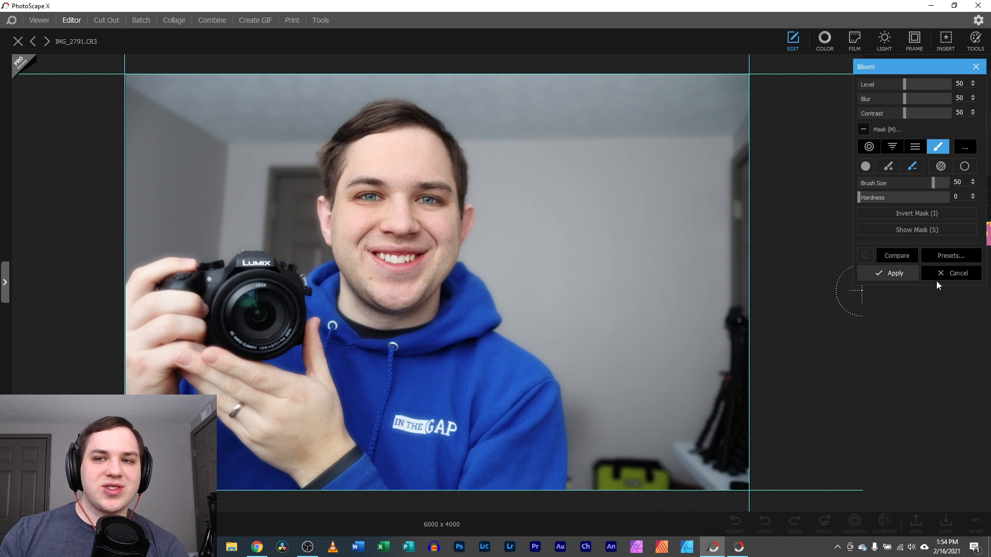
left_click(938, 277)
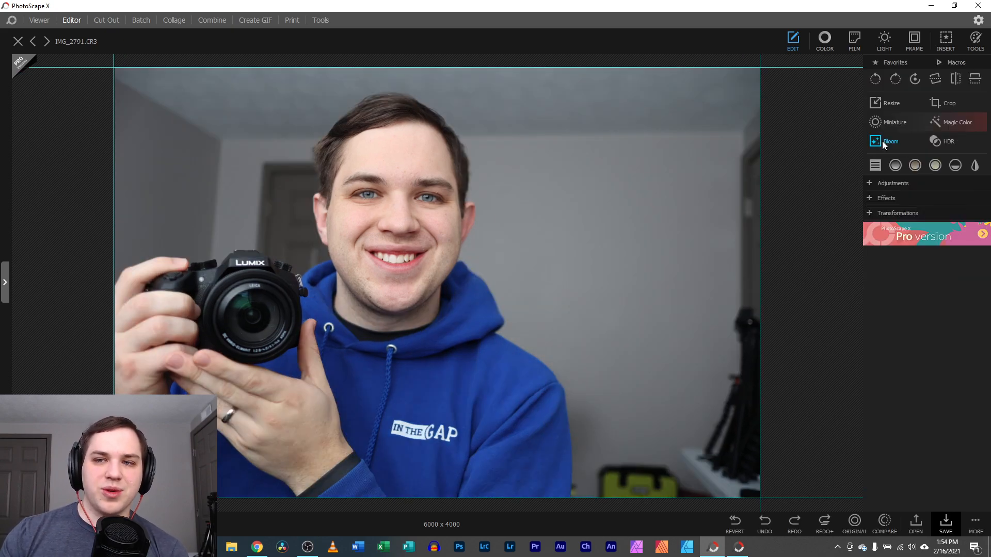
Open HDR and compare its preview against the original photo
left_click(945, 143)
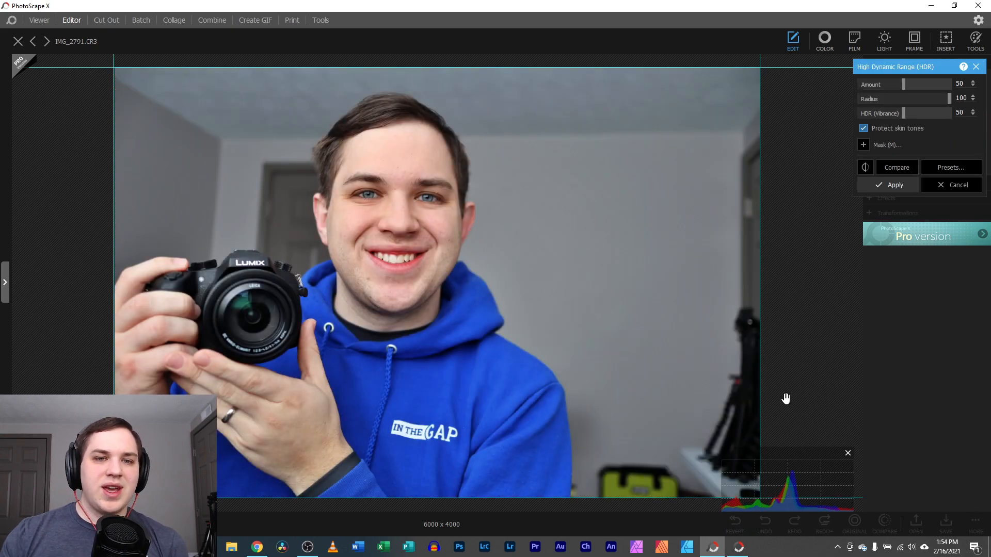
left_click(907, 169)
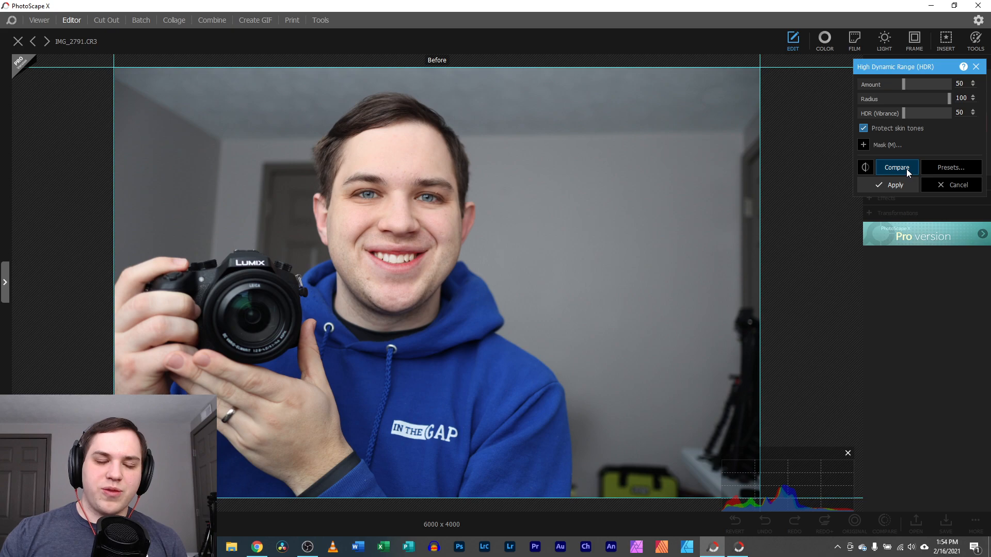
left_click(907, 172)
left_click(907, 172)
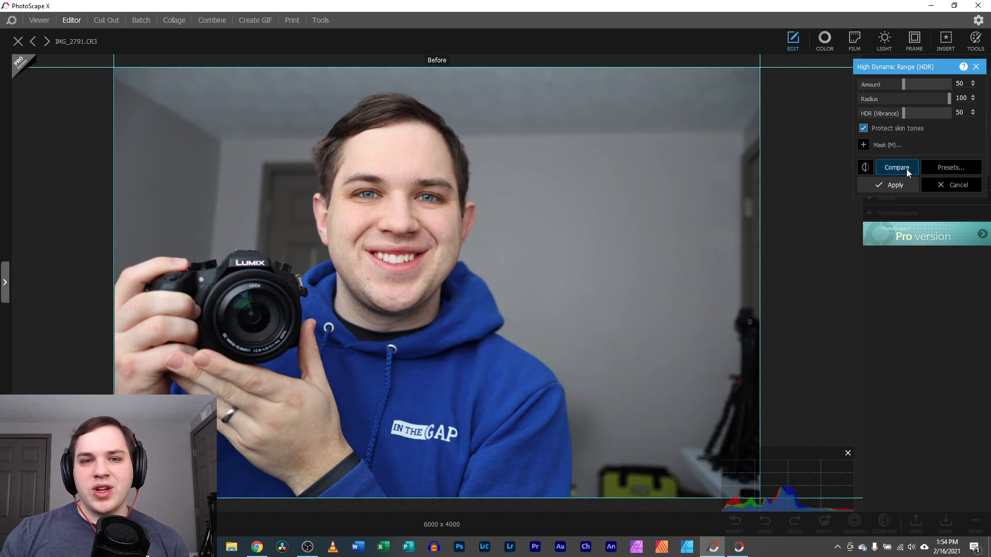
left_click(907, 172)
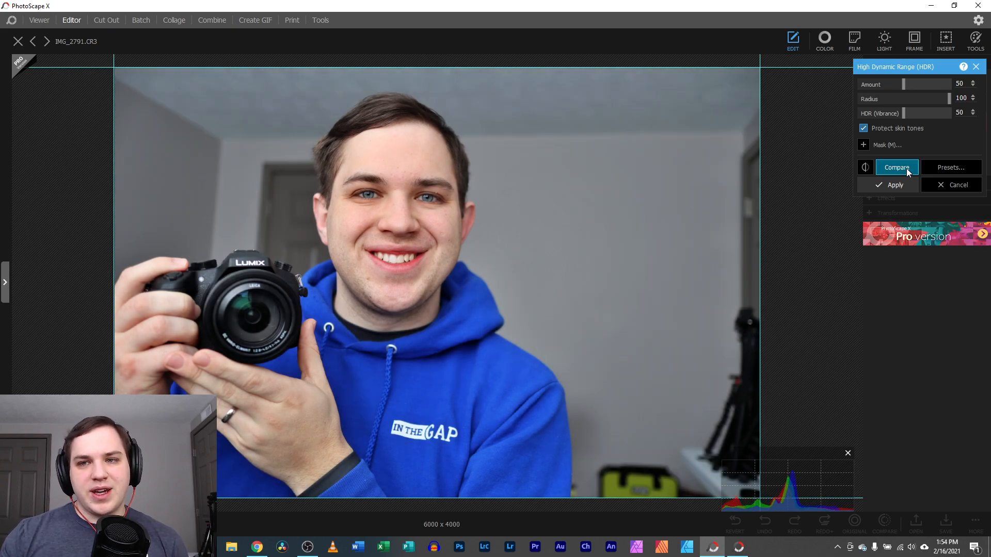
Try the 100% Radius 30/100/10, 50% Radius 30 and 30% Radius 100 HDR presets, then cancel
left_click(945, 172)
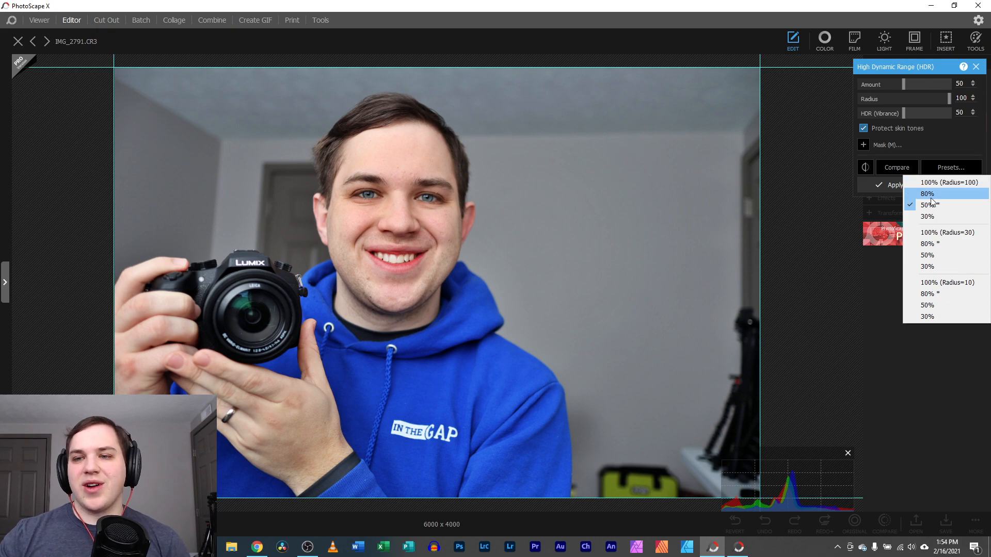
left_click(944, 233)
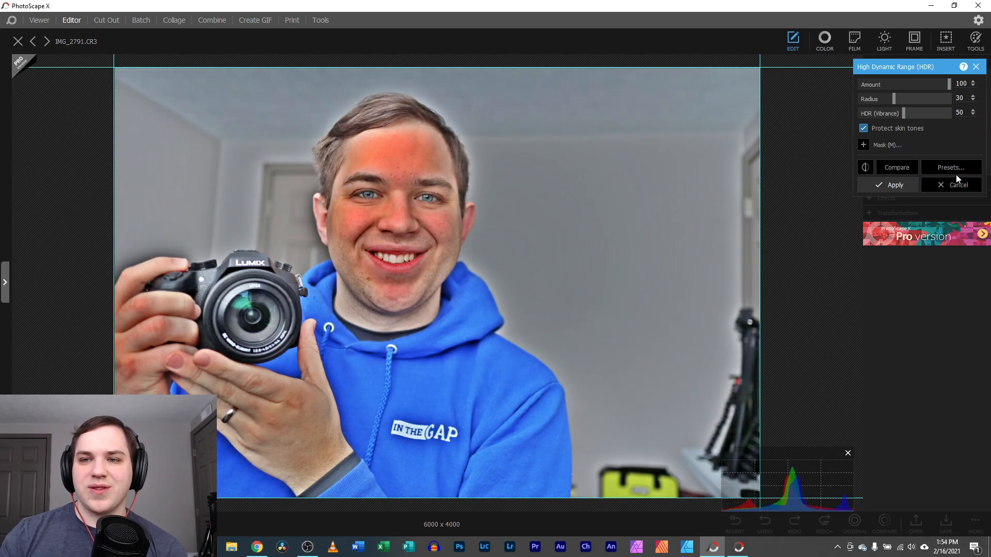
left_click(961, 170)
left_click(951, 185)
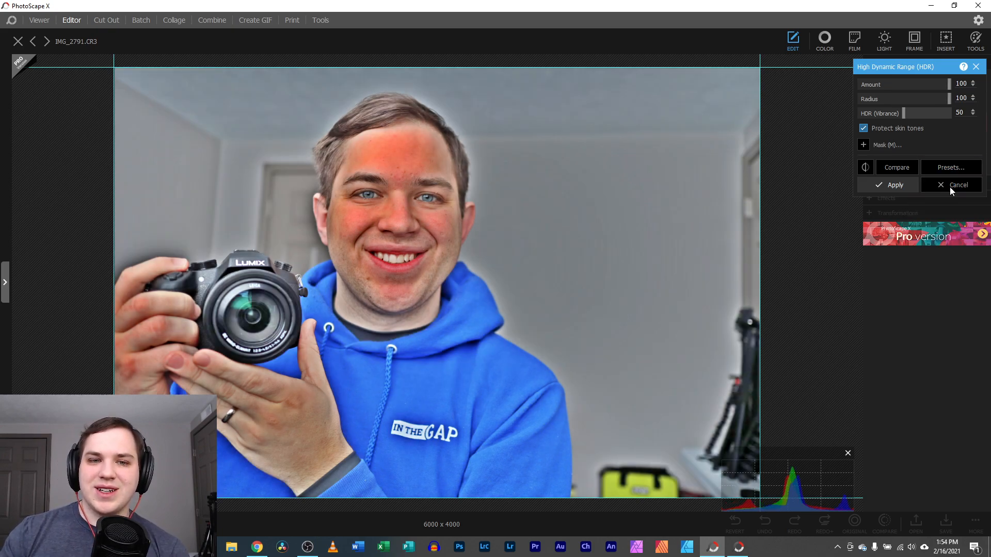
left_click(956, 170)
left_click(949, 282)
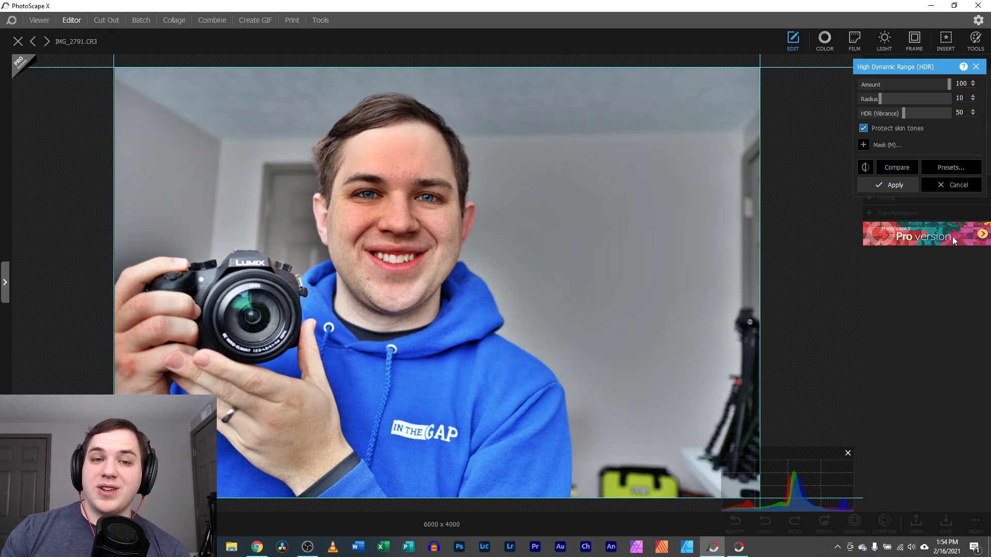
left_click(964, 169)
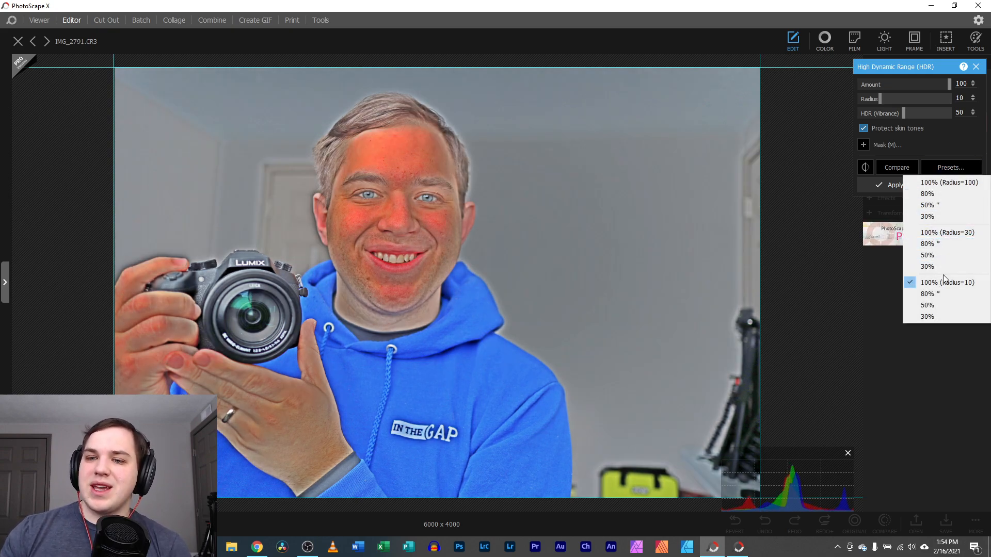
left_click(940, 255)
left_click(949, 168)
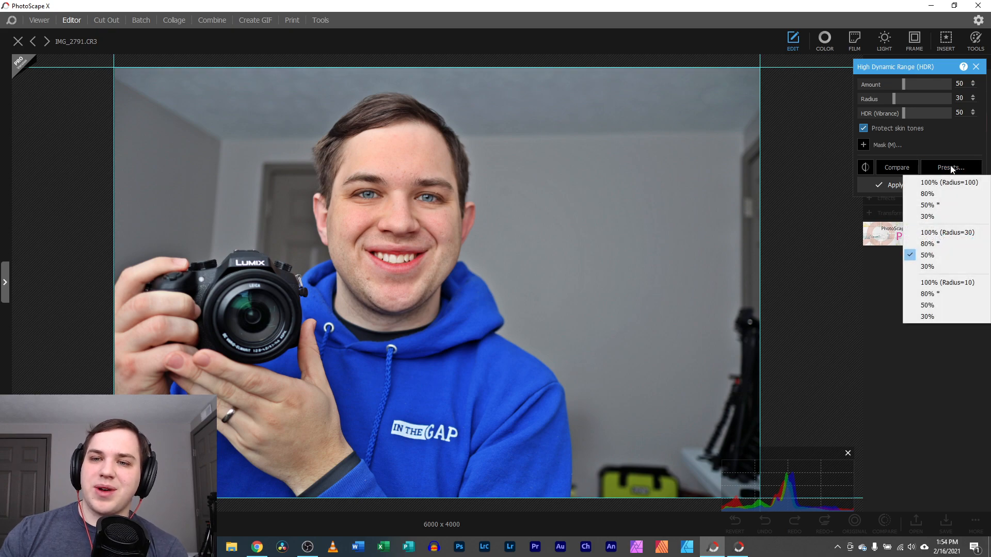
left_click(930, 216)
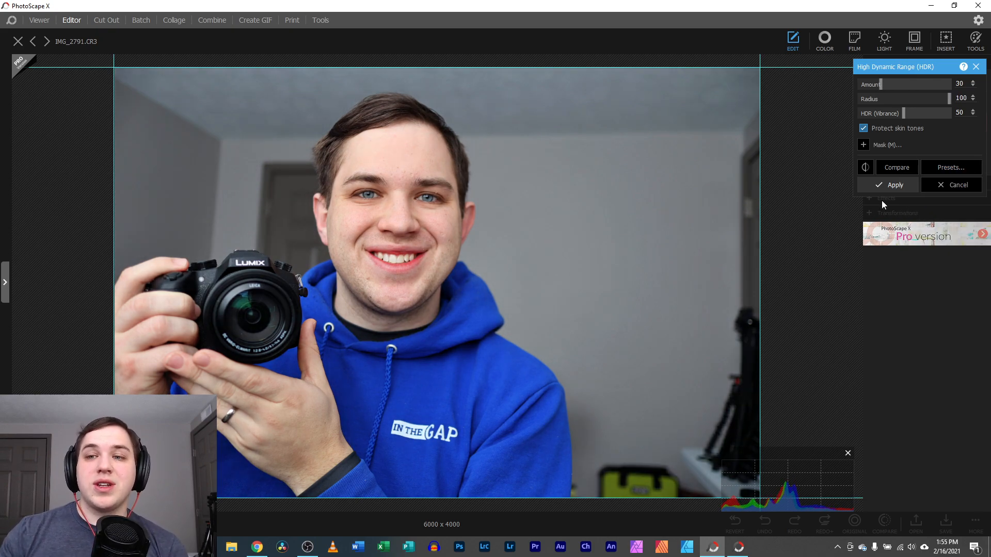
left_click(892, 168)
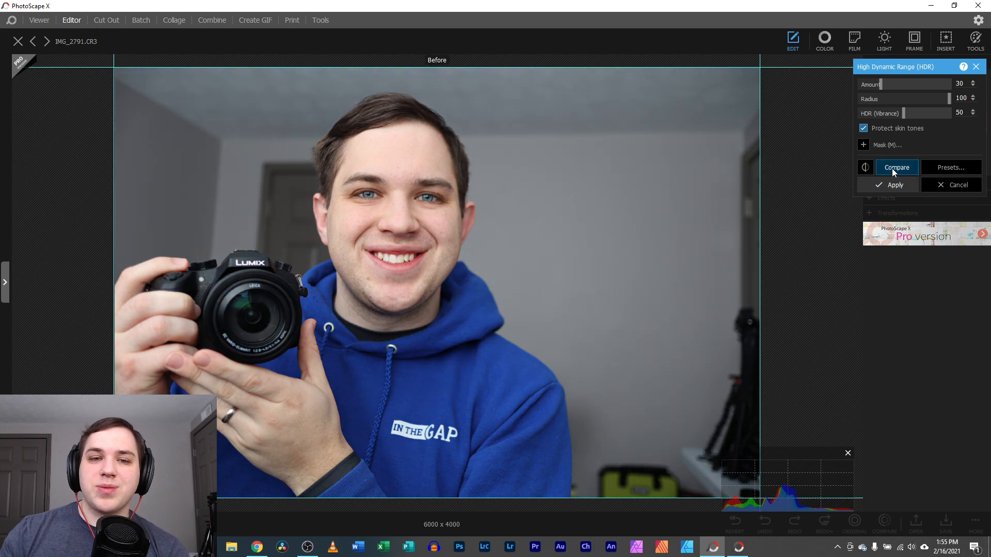
left_click(958, 186)
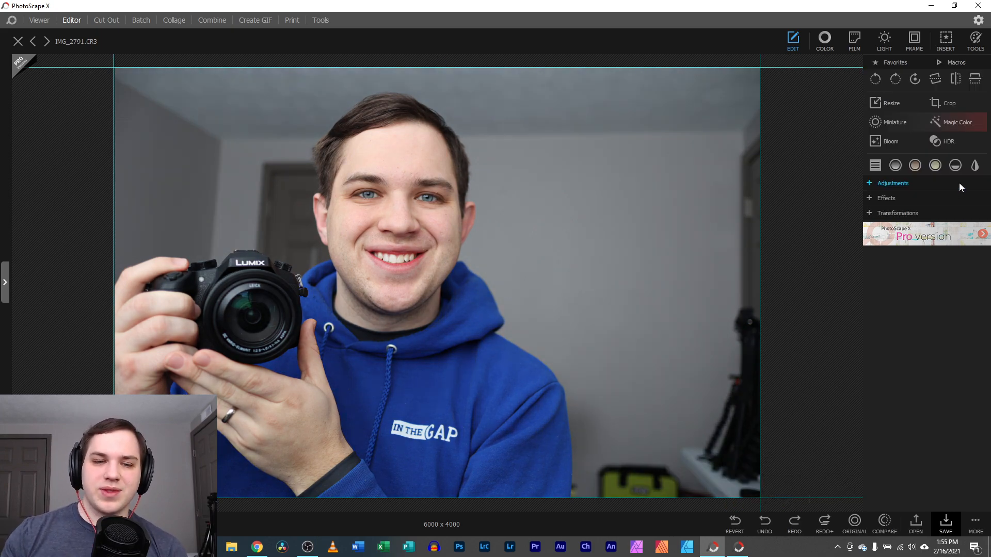
Open the Quick Menu of one-click presets and move it slightly lower
left_click(873, 165)
mouse_move(719, 63)
left_mouse_down()
mouse_move(700, 74)
mouse_move(723, 79)
left_mouse_up()
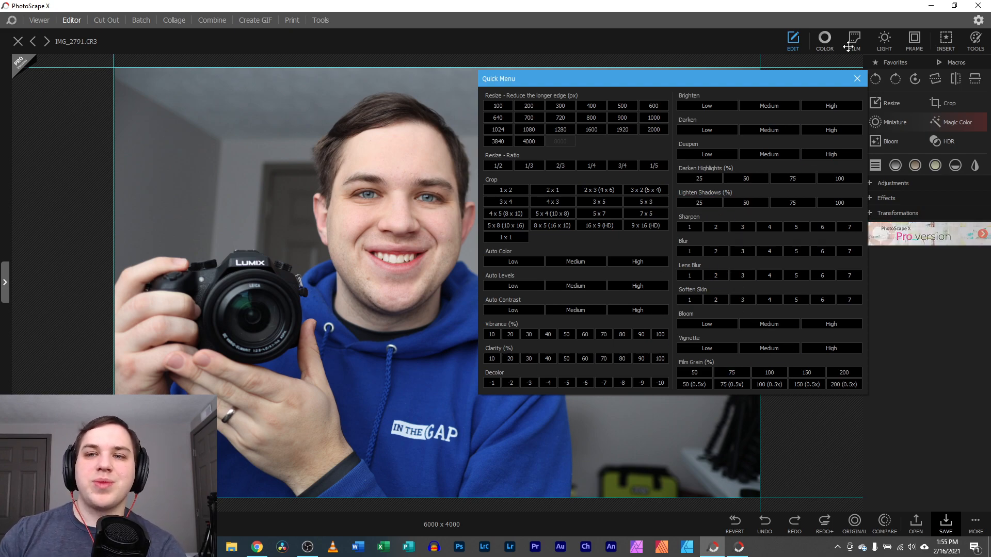
Close the Quick Menu and preview Grayscale, Sepia, a toned filter and Black & White, undoing each
left_click(856, 80)
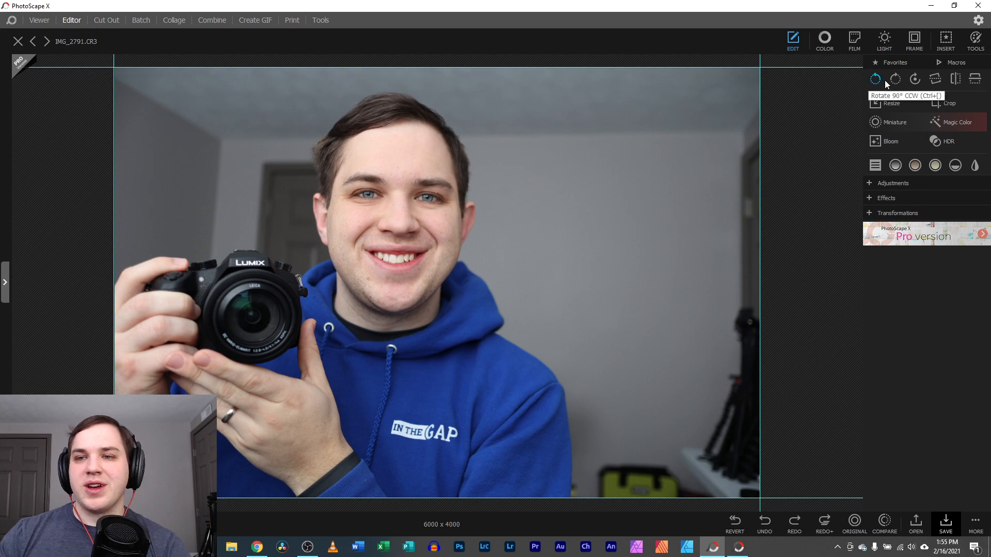
left_click(896, 169)
left_click(898, 169)
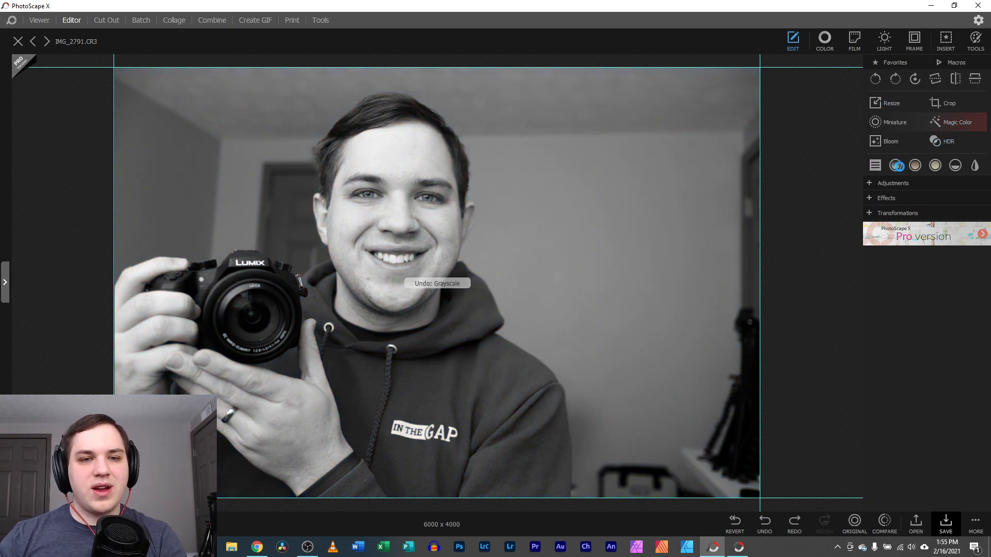
left_click(916, 169)
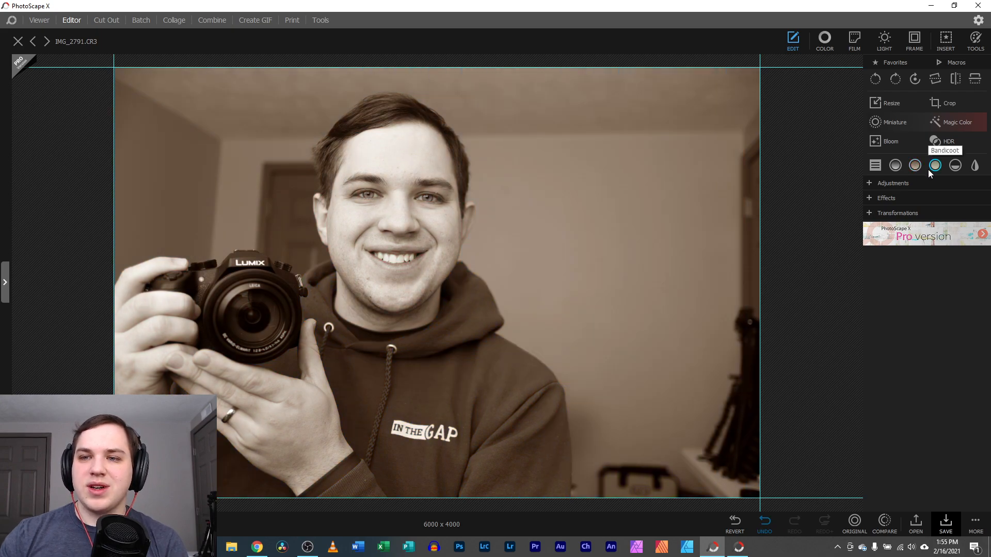
left_click(918, 169)
left_click(935, 168)
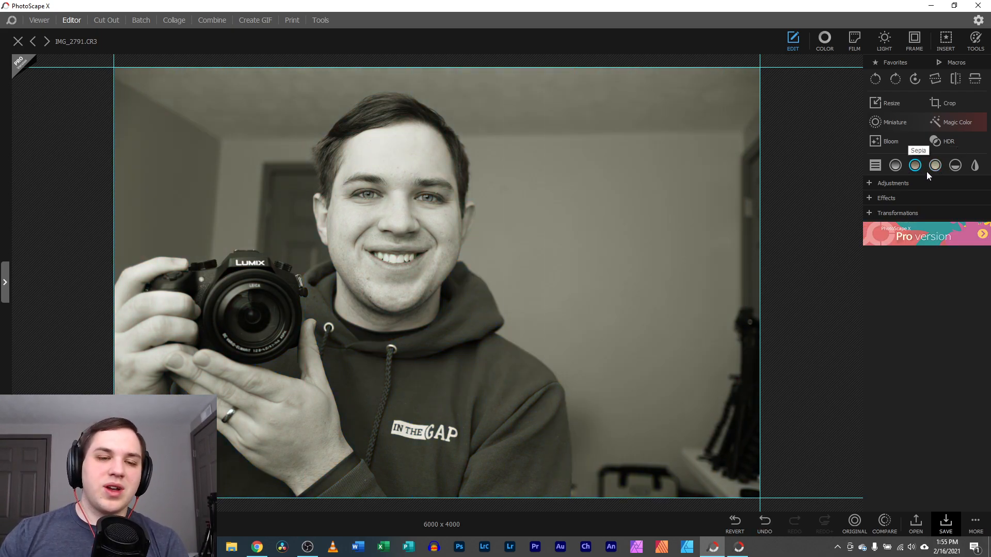
key("ctrl+z")
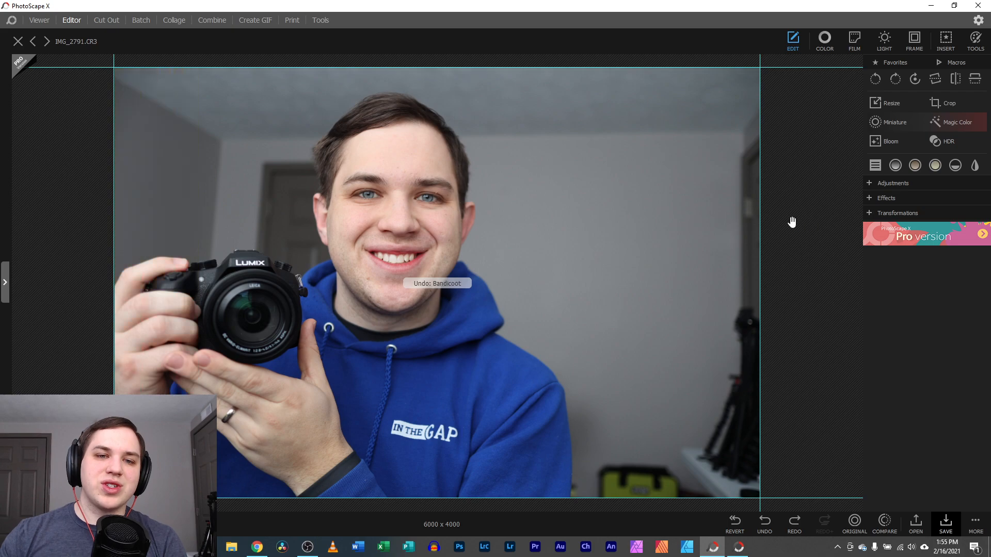
left_click(954, 165)
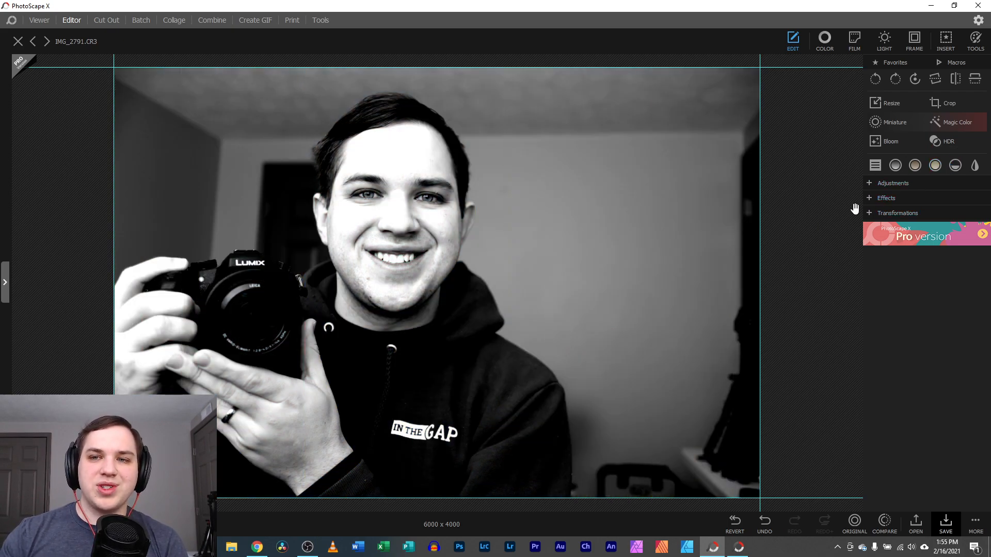
key("ctrl+z")
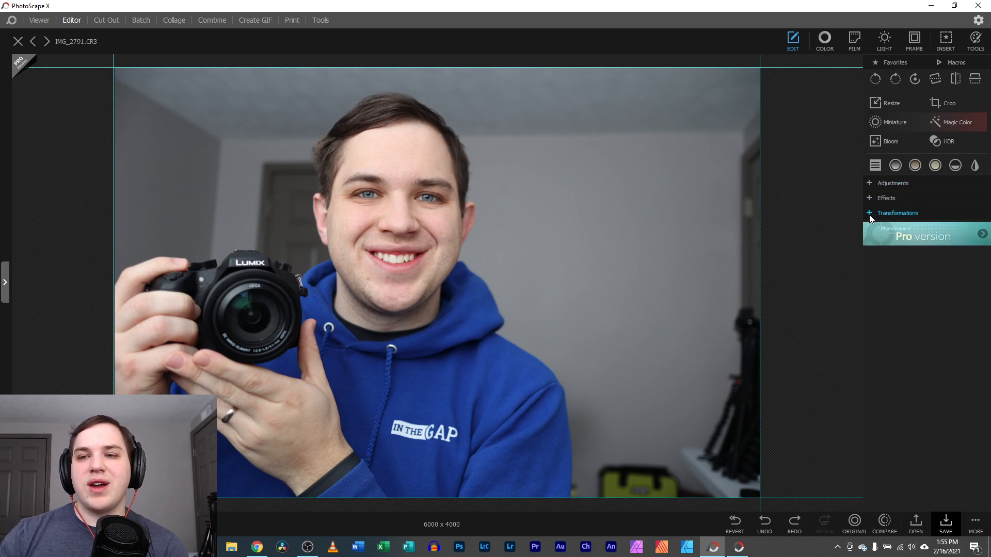
Browse the Adjustments and Effects lists, then leave Transformations expanded
left_click(869, 184)
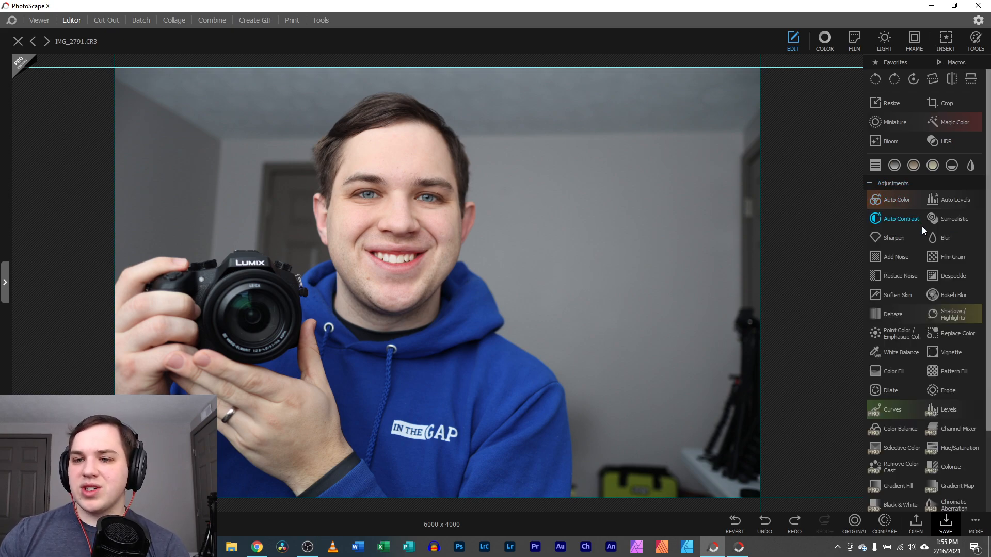
scroll(906, 192, "down", 2)
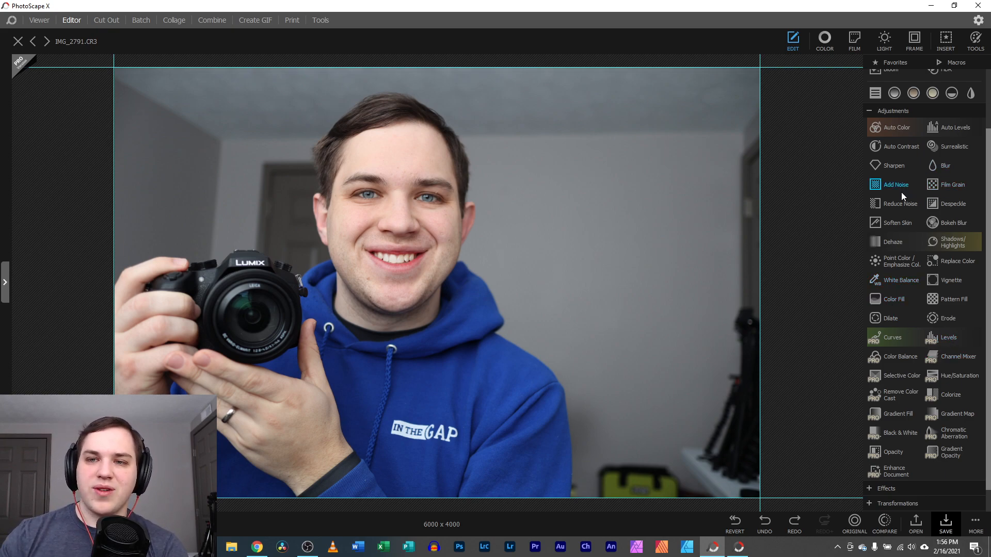
left_click(870, 112)
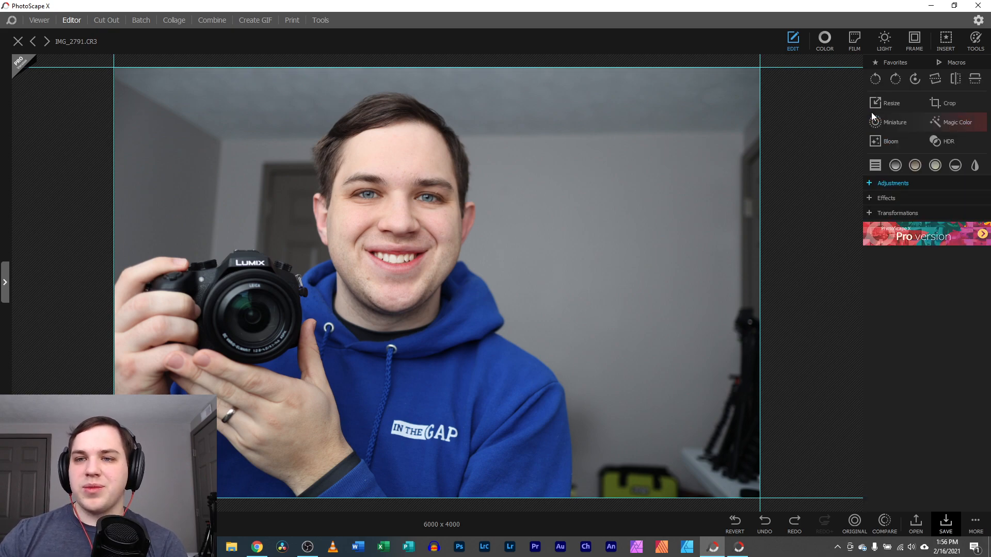
left_click(869, 199)
scroll(869, 200, "down", 1)
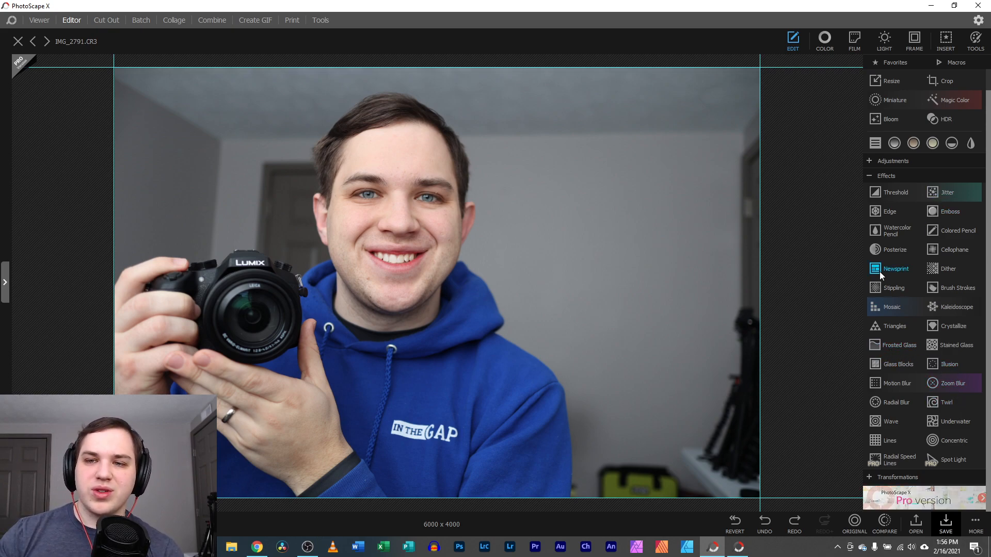
left_click(871, 176)
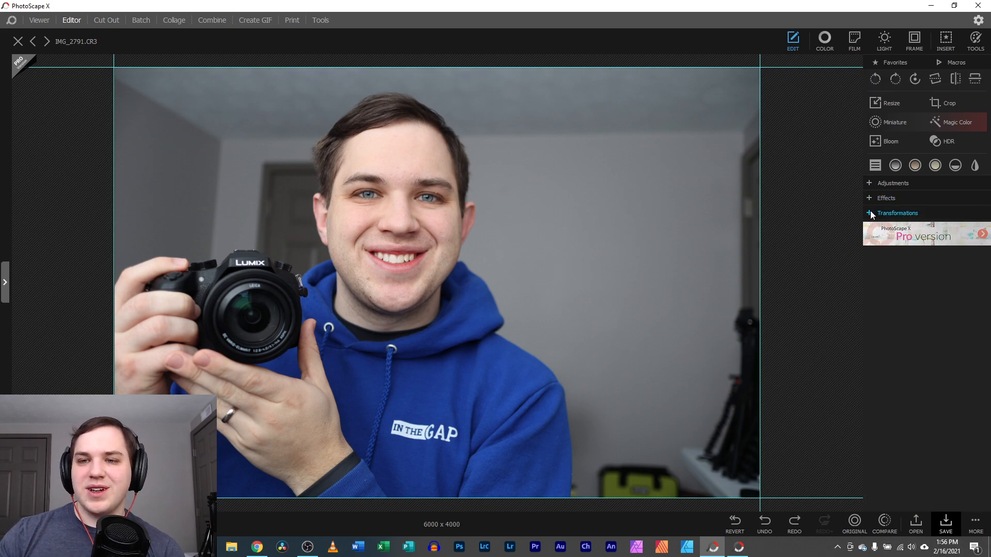
left_click(871, 215)
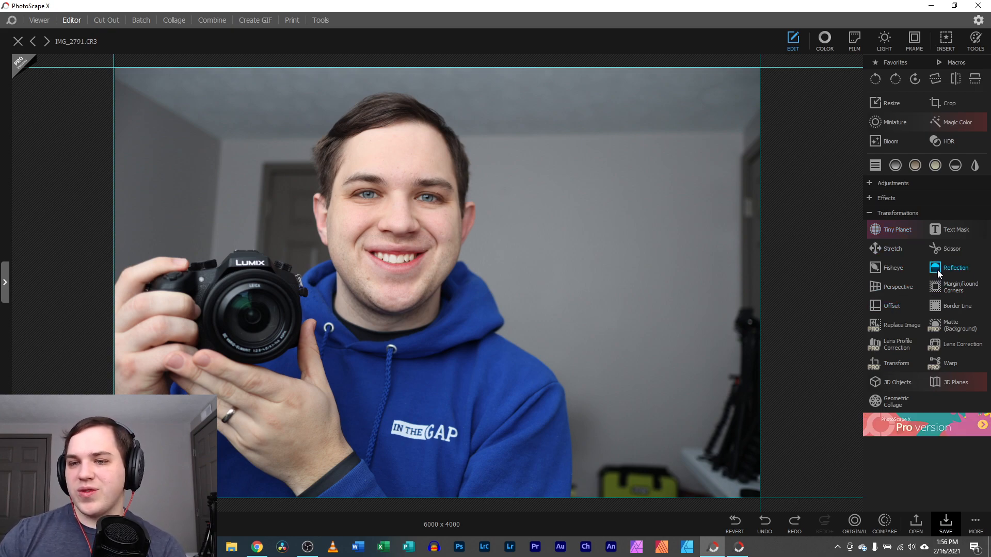
left_click(941, 235)
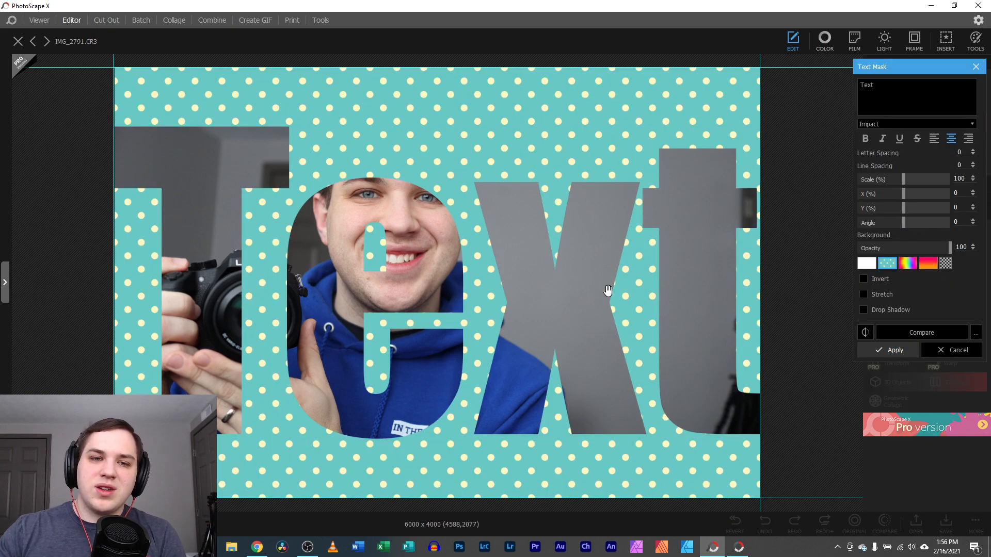
left_click(955, 349)
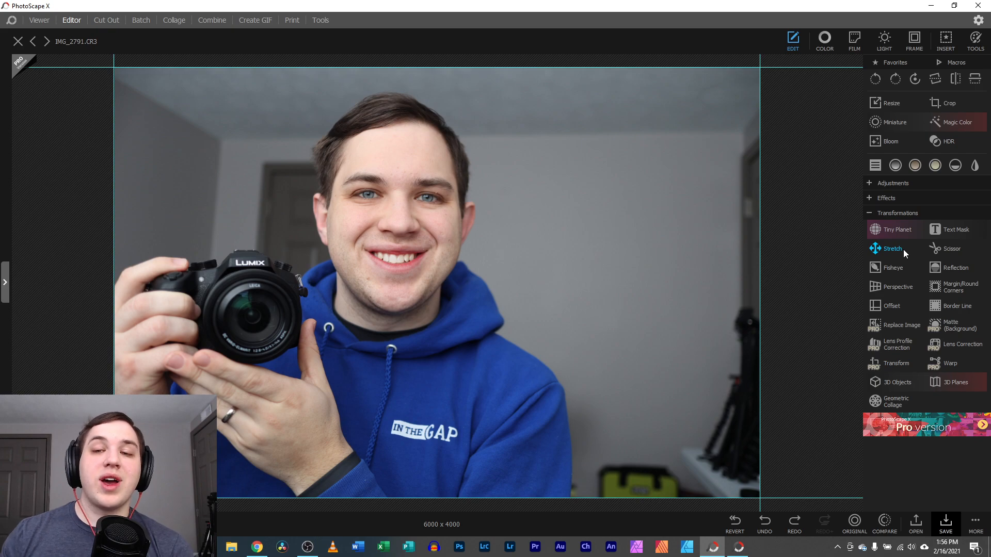
Try Perspective at Vertical 10 with a transparent background, then cancel it
left_click(880, 290)
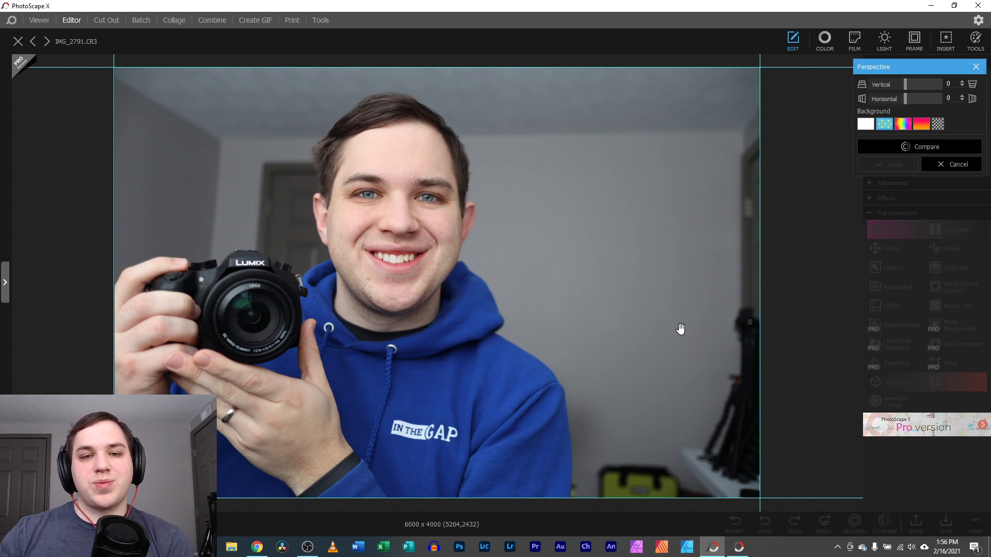
left_click_drag(905, 84, 928, 100)
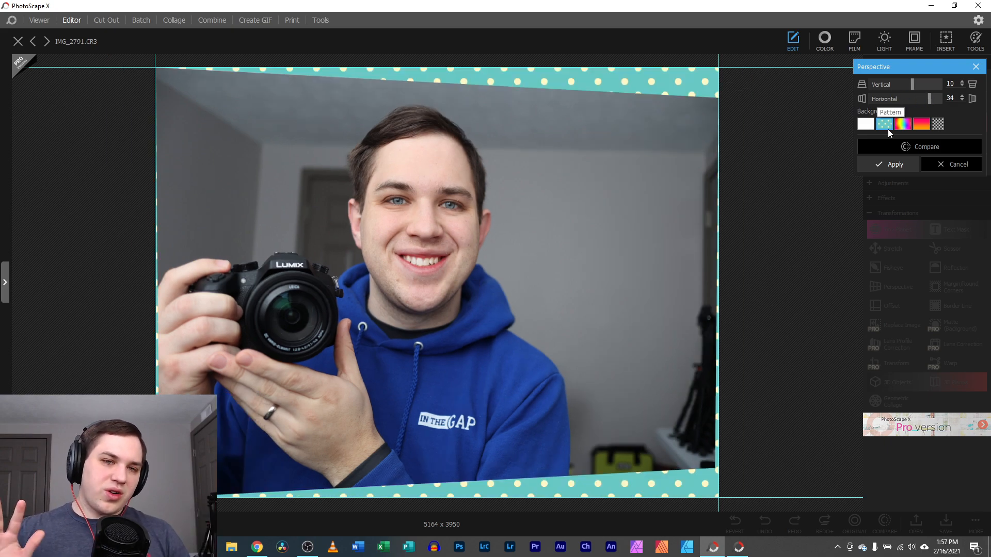
left_click(936, 127)
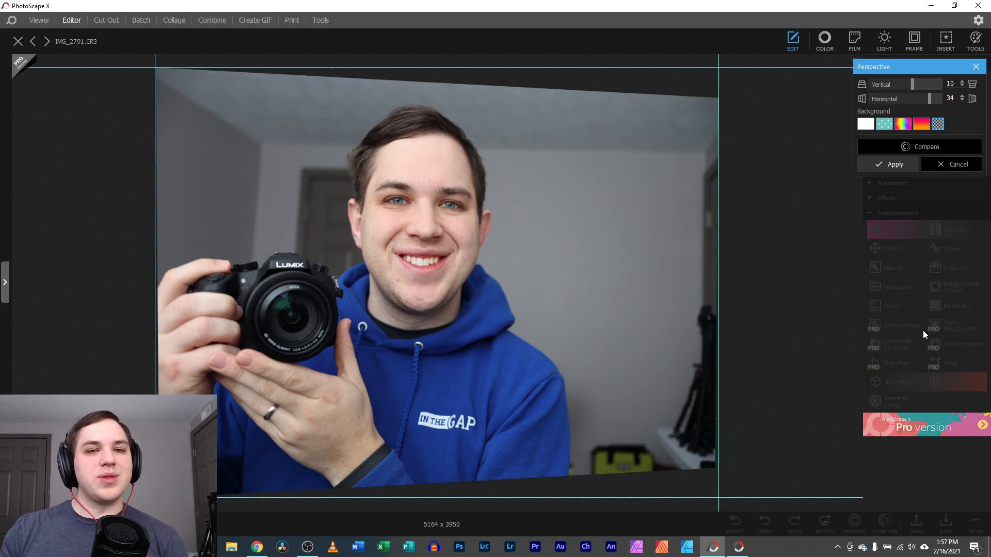
left_click(927, 165)
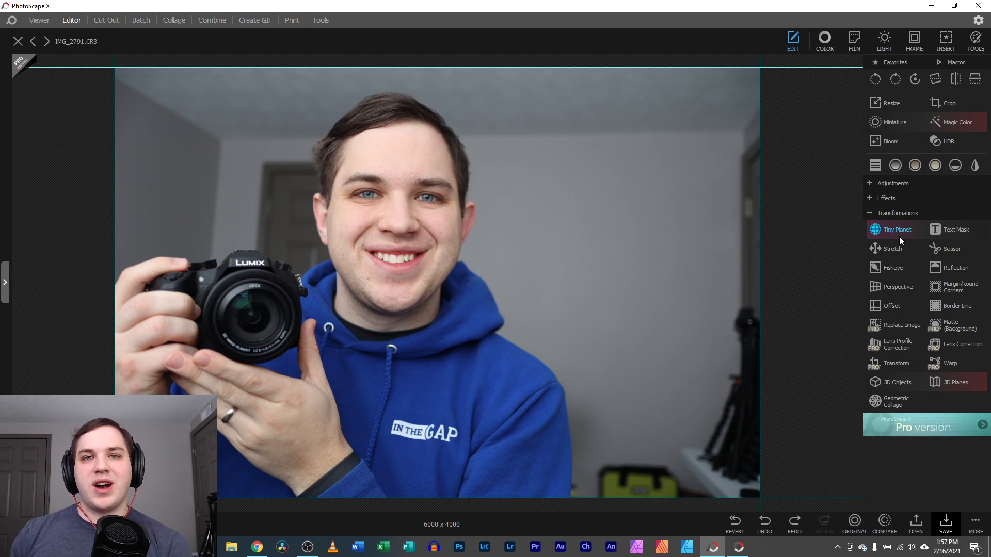
Add Radial Blur to the Edit Favorites filters alongside Sharpen and close the editor
left_click(866, 182)
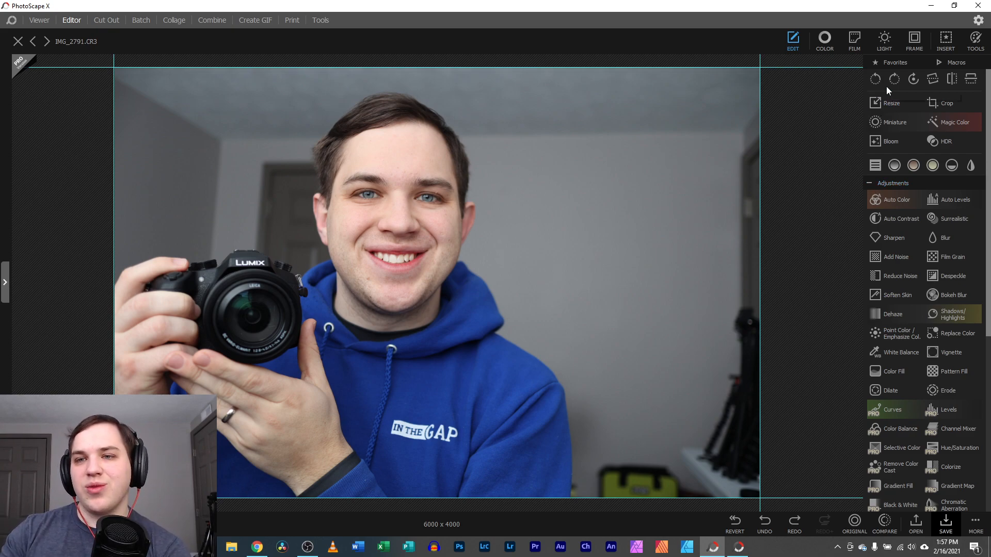
left_click(893, 63)
left_click(886, 76)
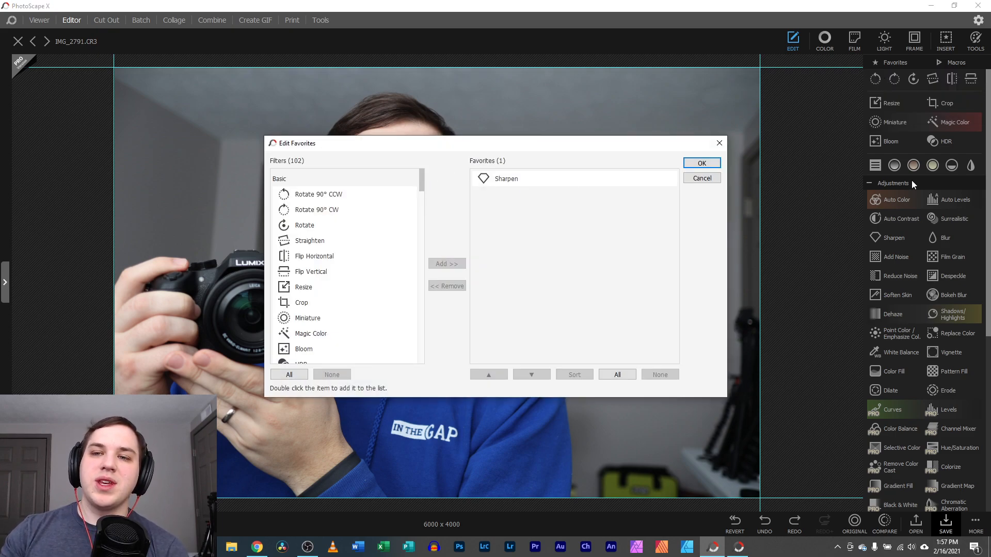
left_click_drag(420, 187, 432, 312)
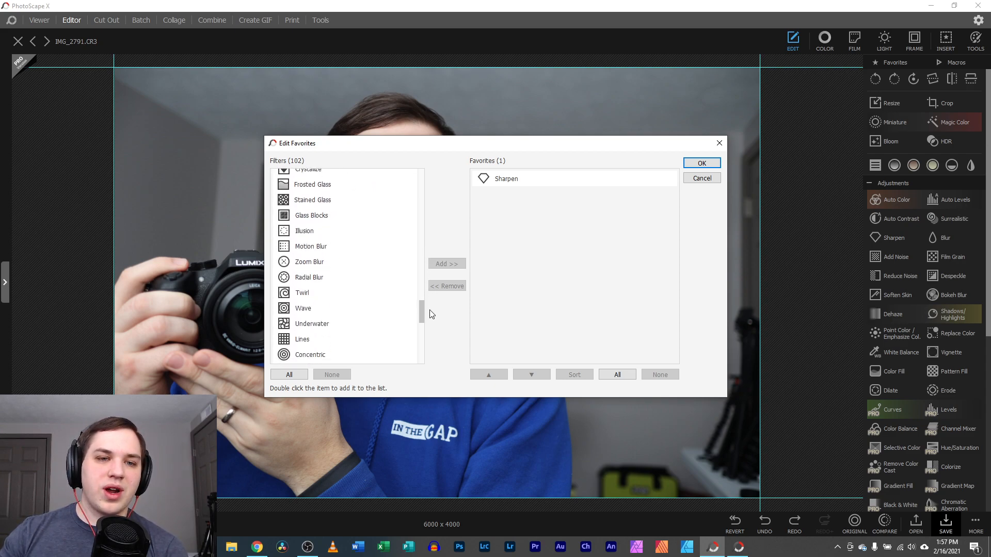
left_click(315, 278)
left_click(440, 264)
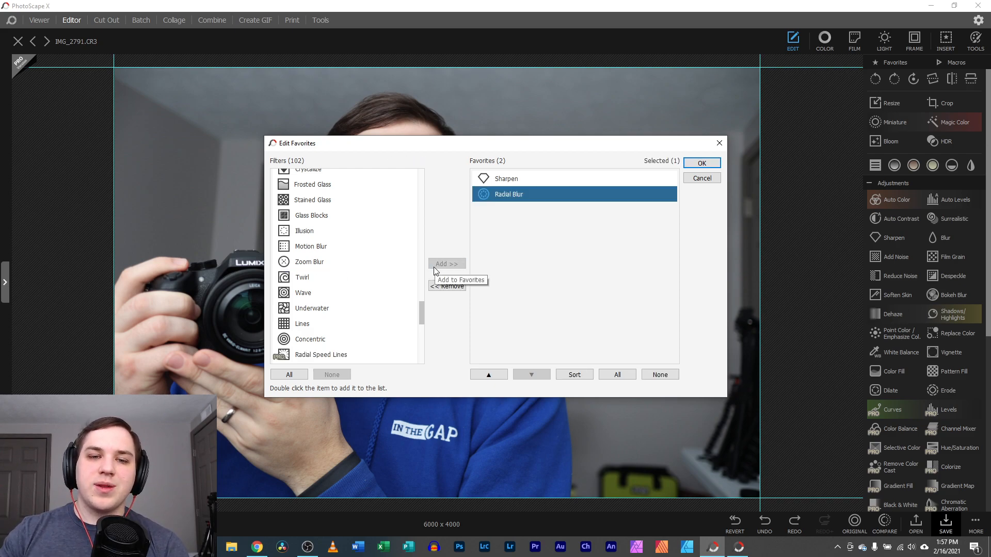
left_click(719, 144)
left_click(868, 184)
left_click(877, 183)
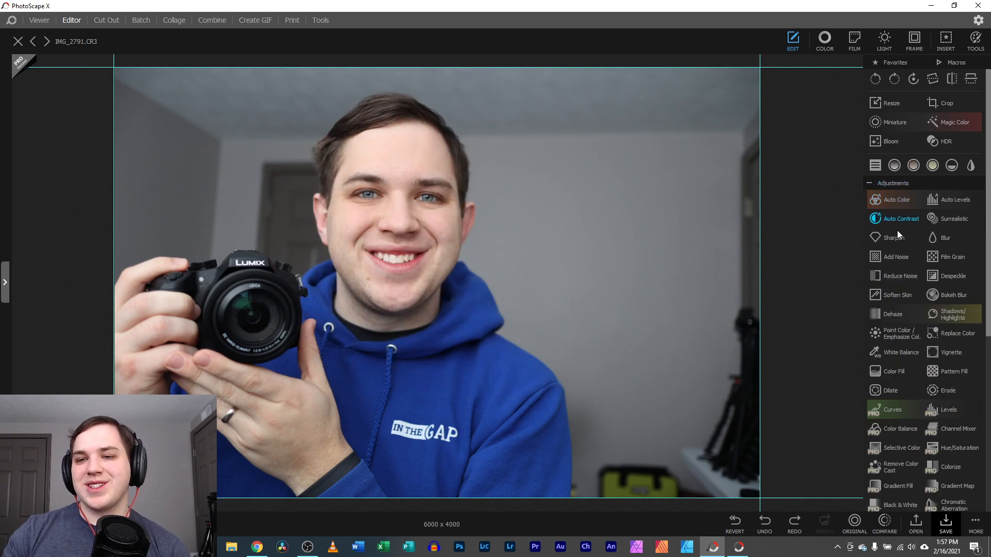
scroll(894, 304, "down", 2)
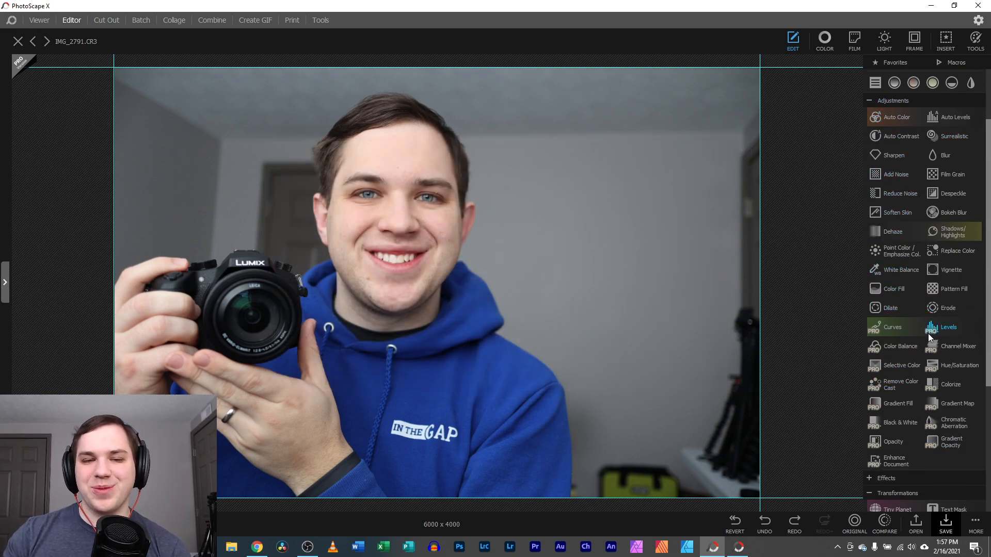
scroll(888, 229, "up", 2)
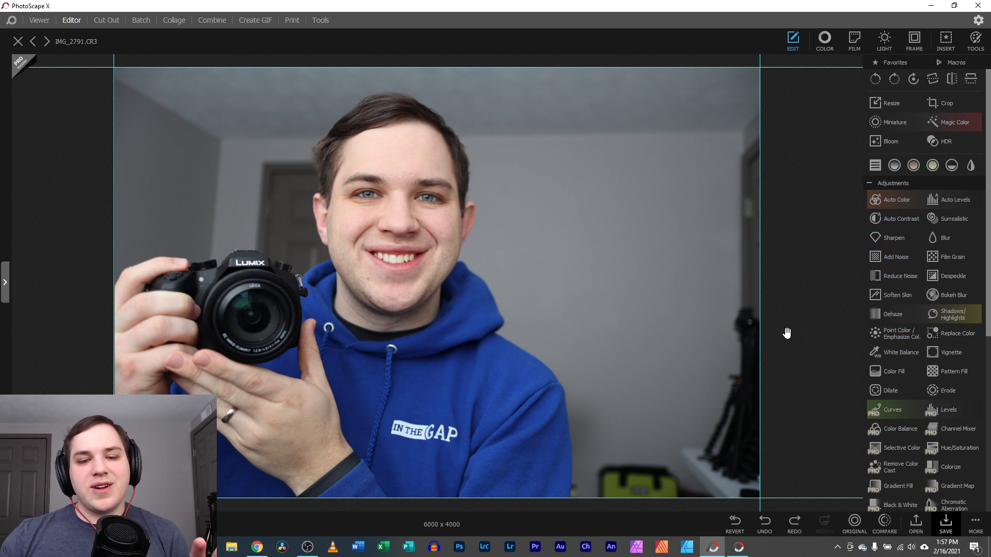
left_click(764, 524)
left_click(794, 524)
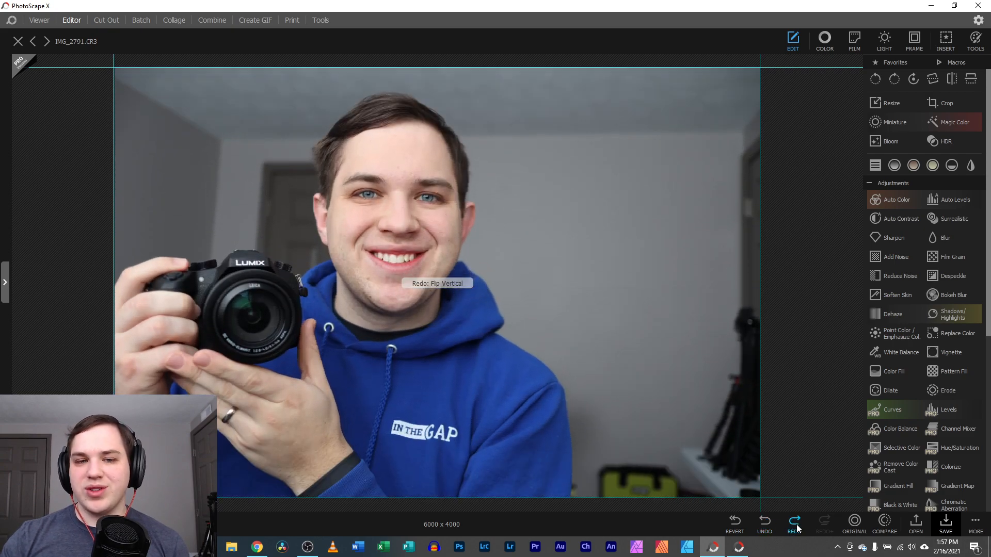
left_click(855, 524)
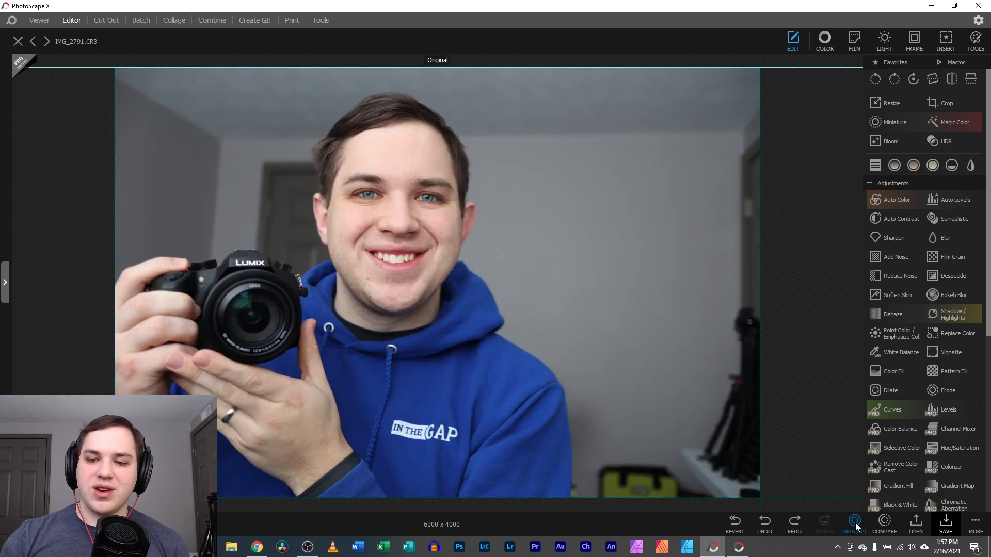
left_click(885, 527)
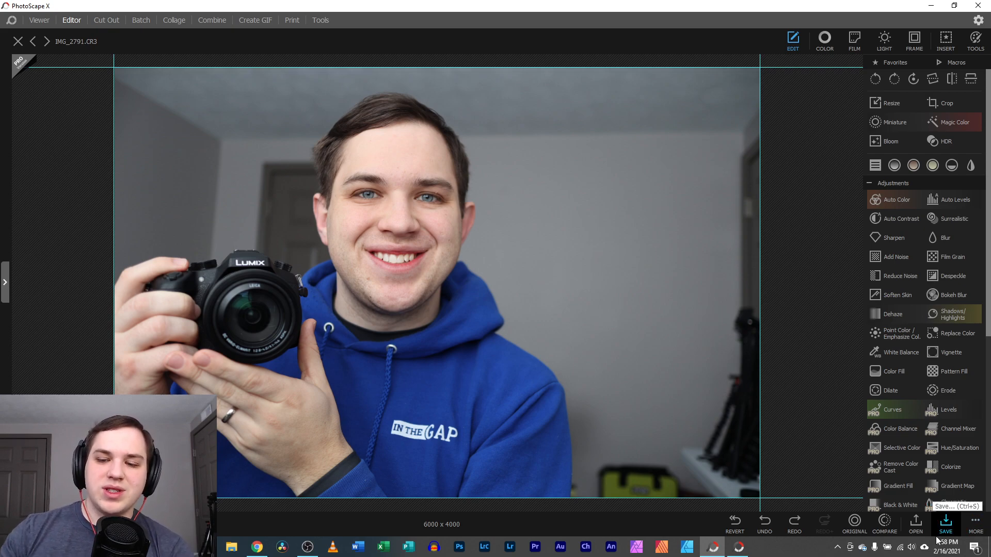
View the Save As formats (JPEG, PNG, GIF, BMP, TIFF, WEBP), then cancel back to Save
left_click(946, 524)
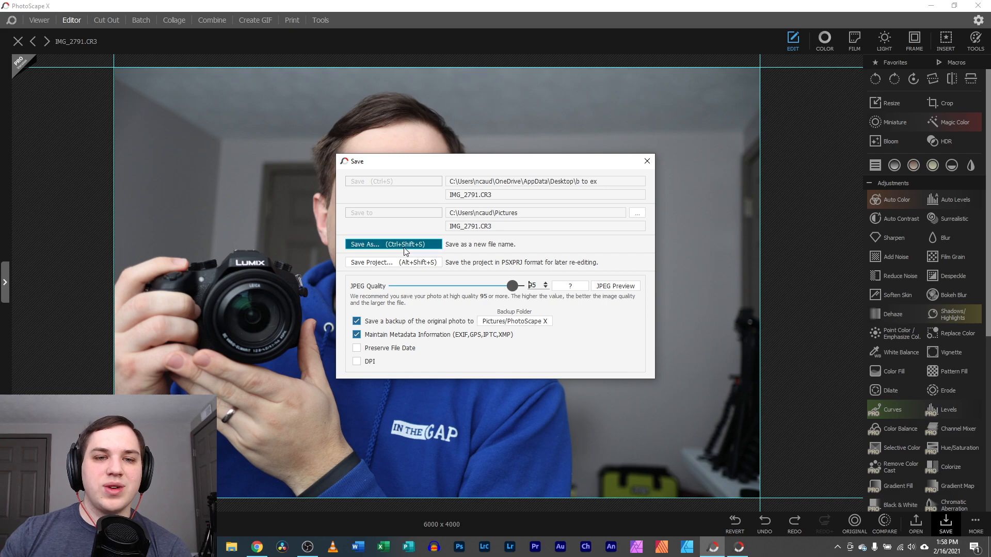
left_click(399, 245)
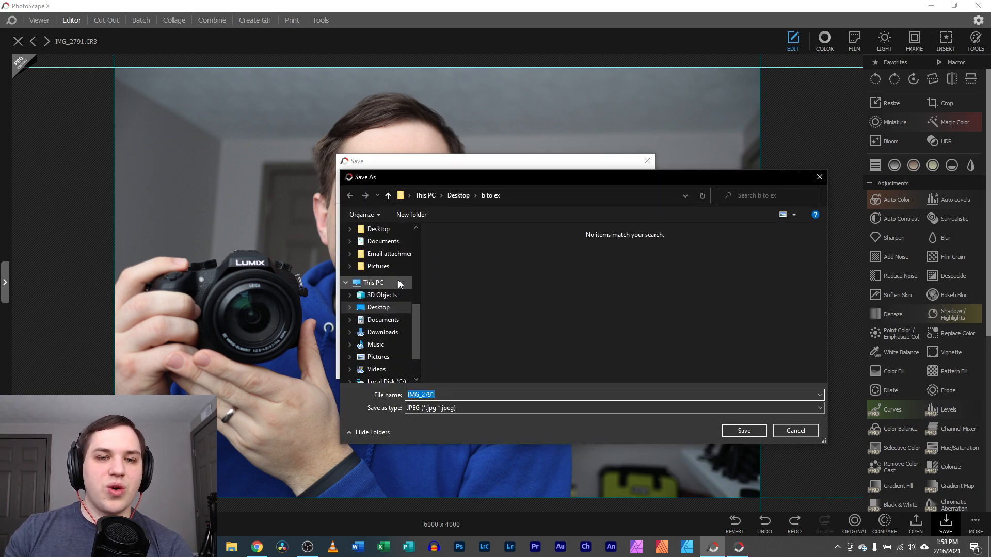
left_click(781, 432)
left_click(409, 244)
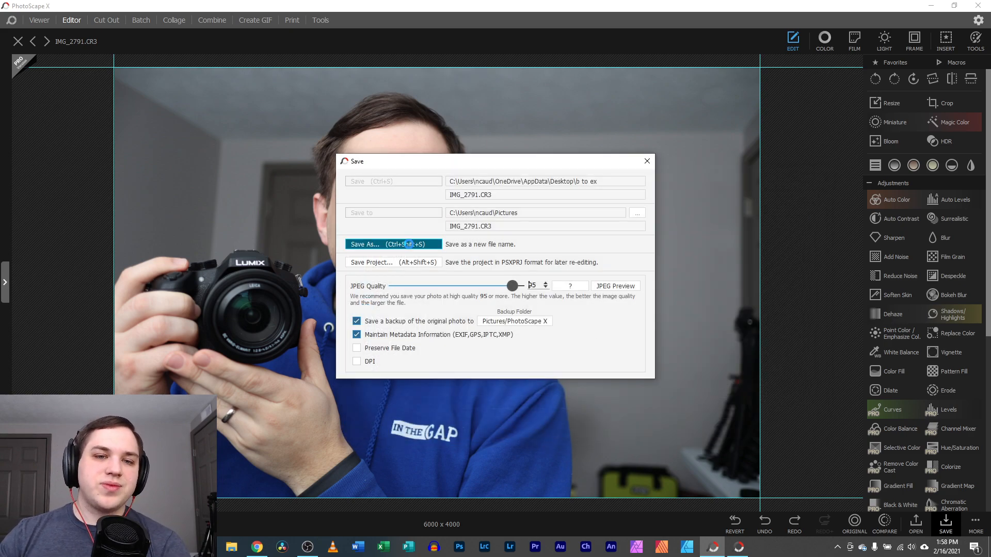
left_click(451, 410)
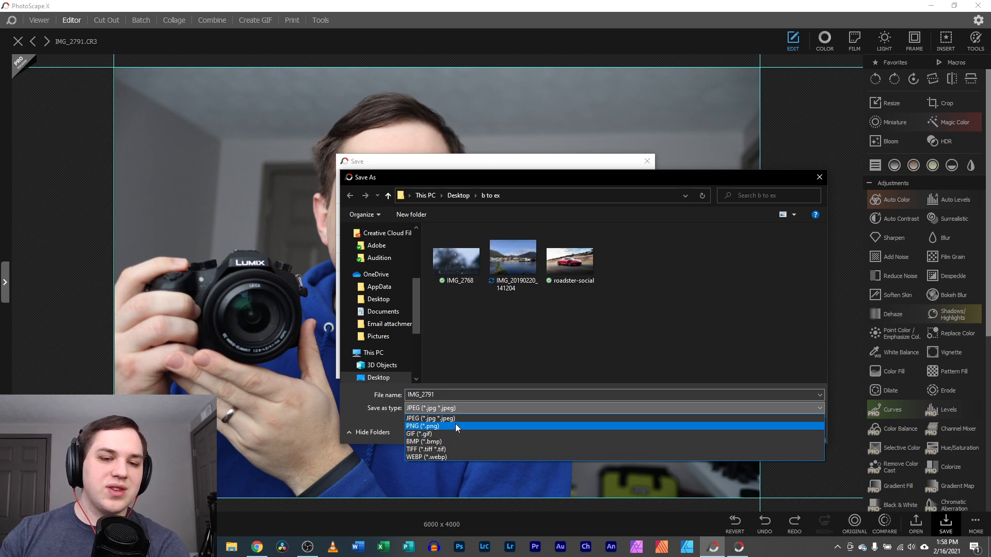
left_click(818, 179)
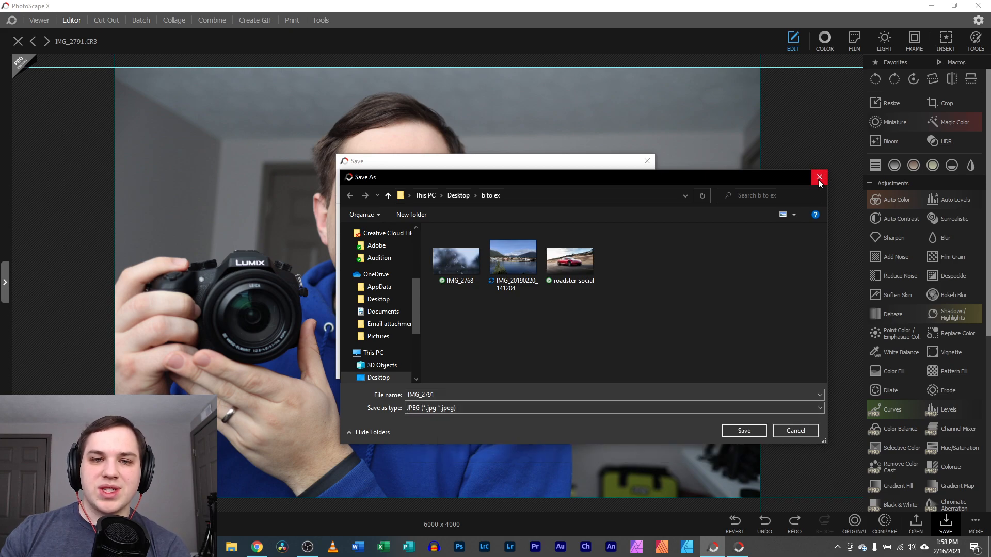
left_click(789, 426)
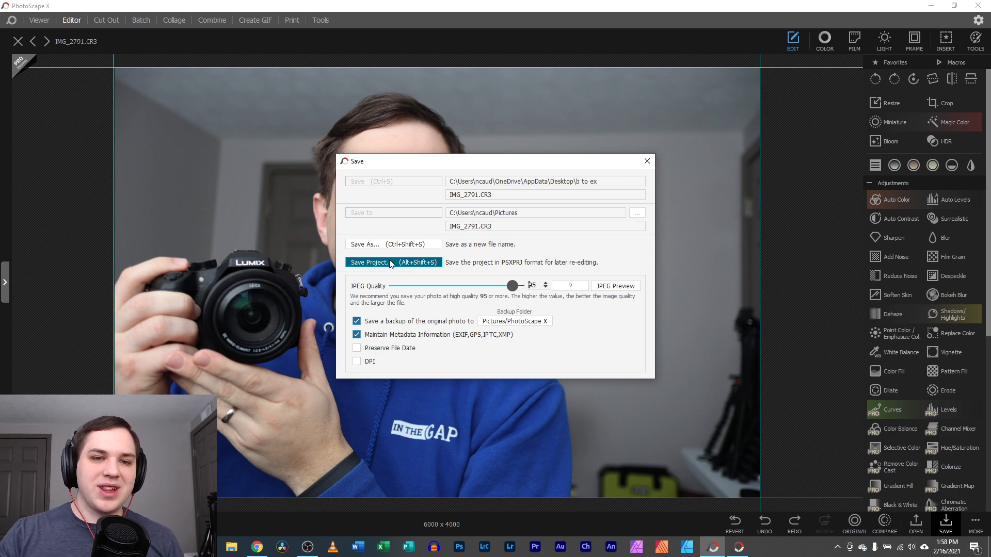
Back out of Save Project without saving and return to the Viewer's b to ex folder
left_click(361, 265)
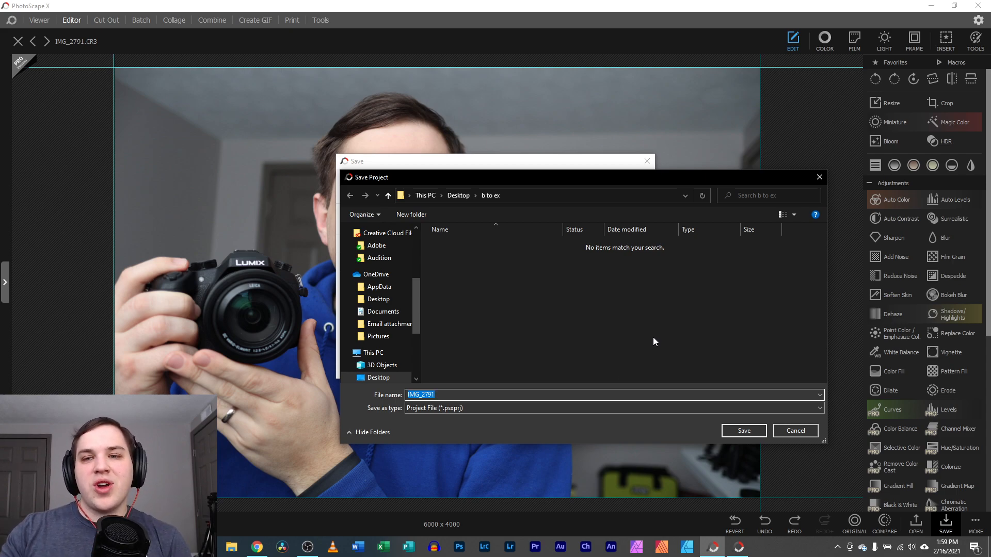
left_click(819, 177)
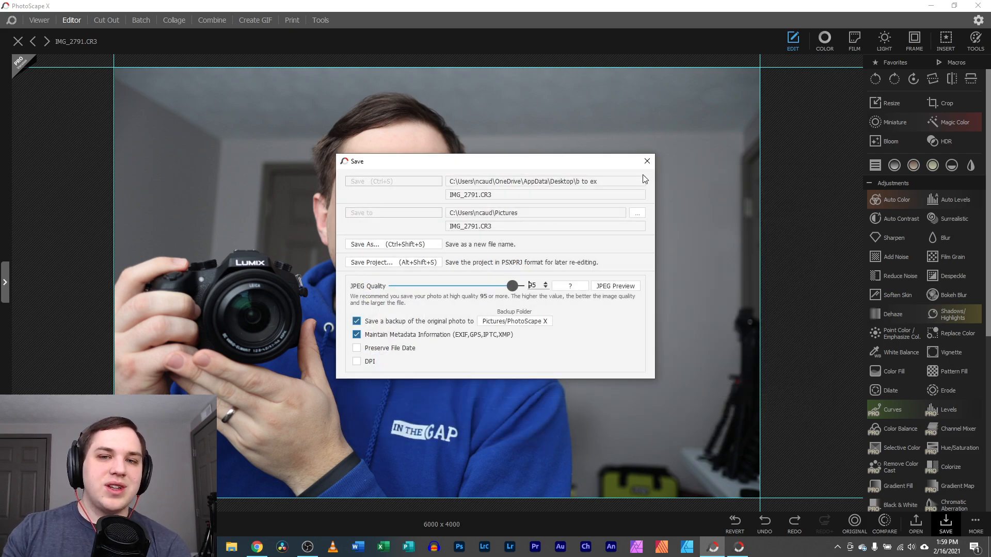
left_click(647, 161)
left_click(39, 19)
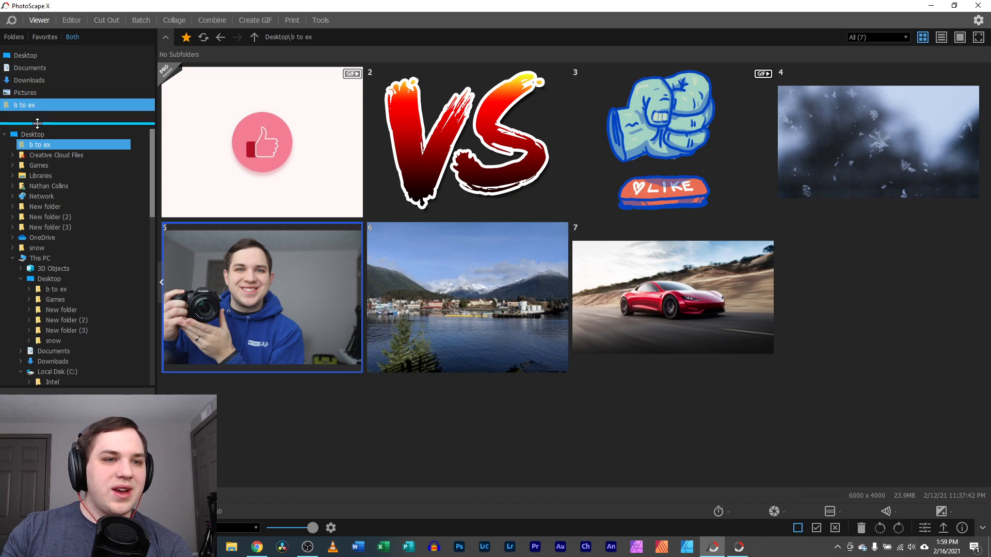
Browse New Volume (E:) > PSX Temps and open the Affinity 90 Days Free thumbnail in the Editor
scroll(66, 320, "down", 8)
scroll(66, 329, "down", 4)
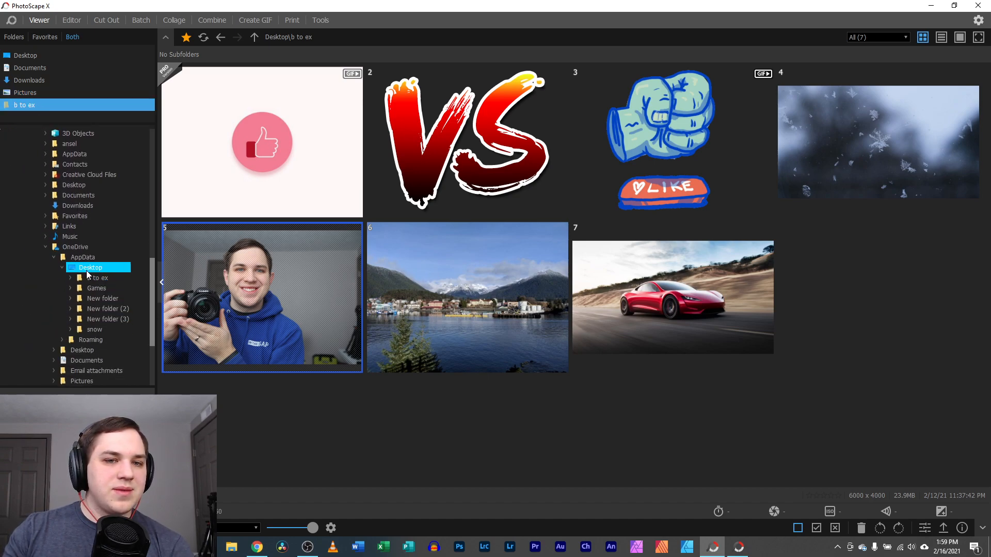
scroll(92, 281, "up", 1)
scroll(66, 337, "down", 4)
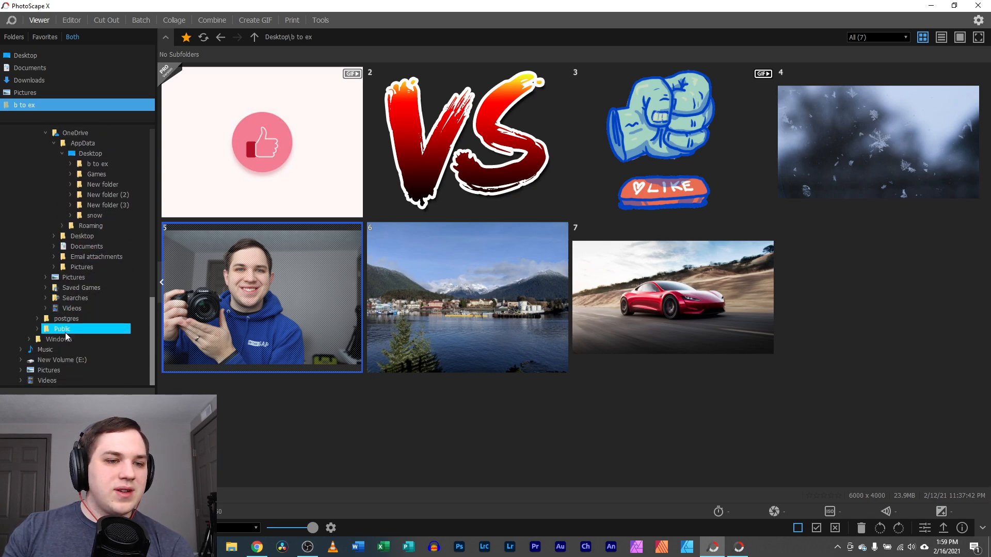
left_click(57, 362)
scroll(76, 342, "down", 1)
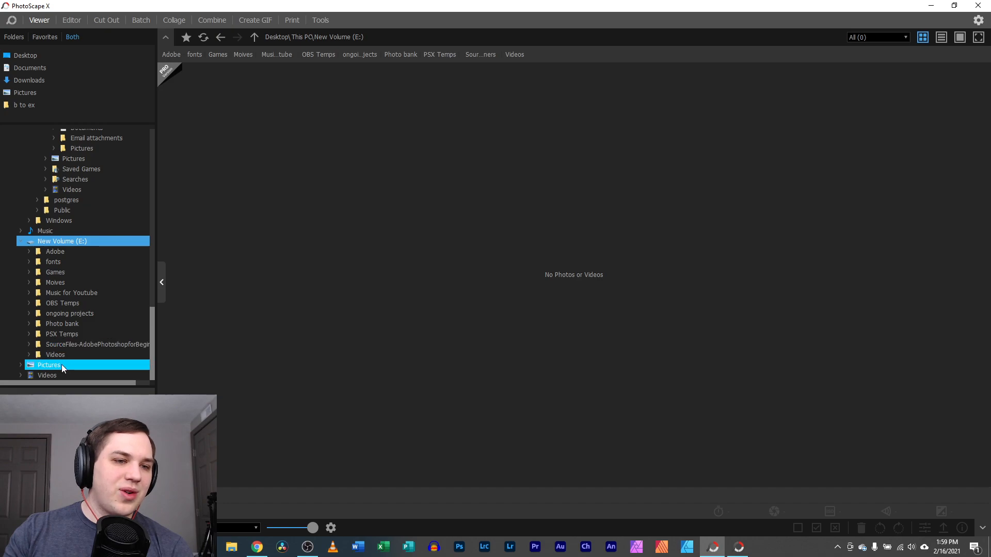
left_click(83, 335)
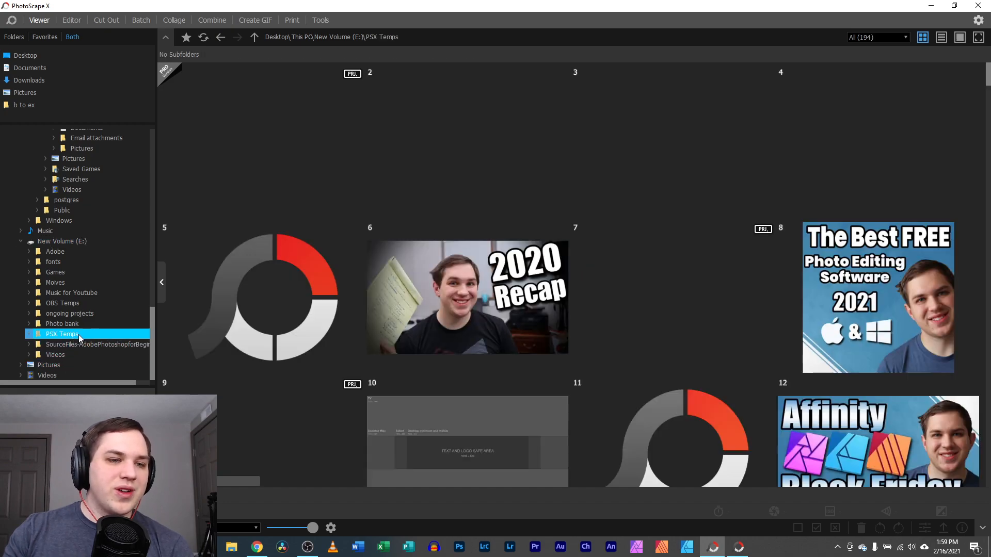
scroll(605, 271, "down", 3)
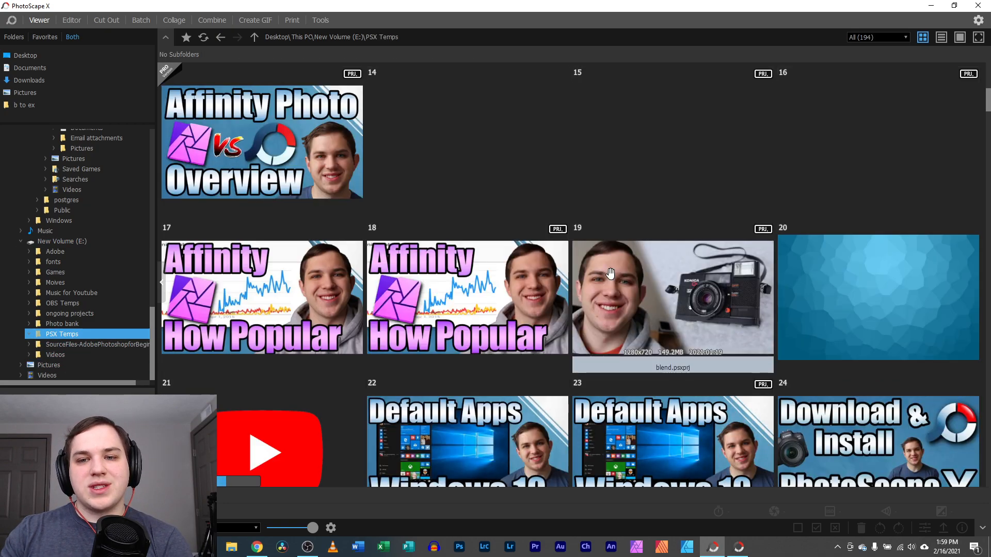
double_click(649, 168)
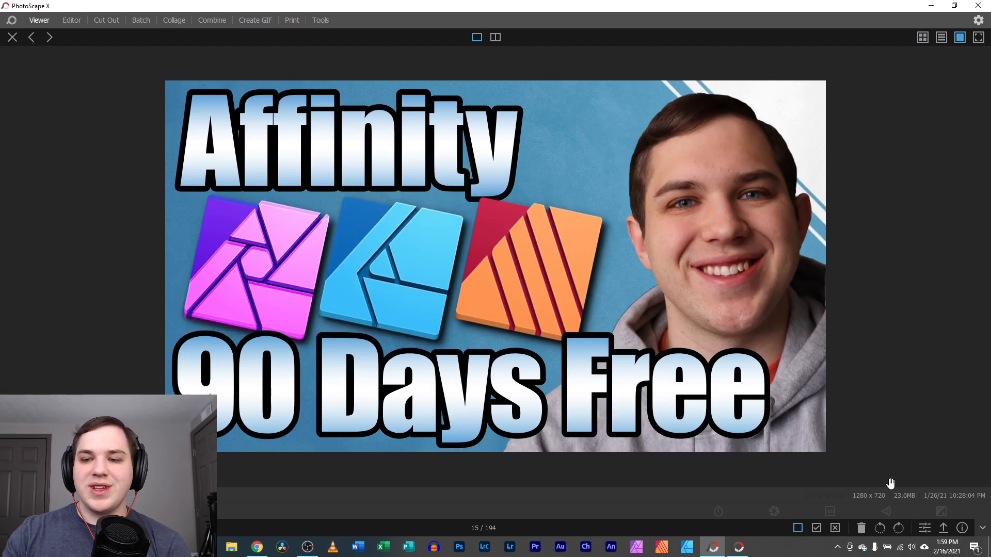
left_click(925, 528)
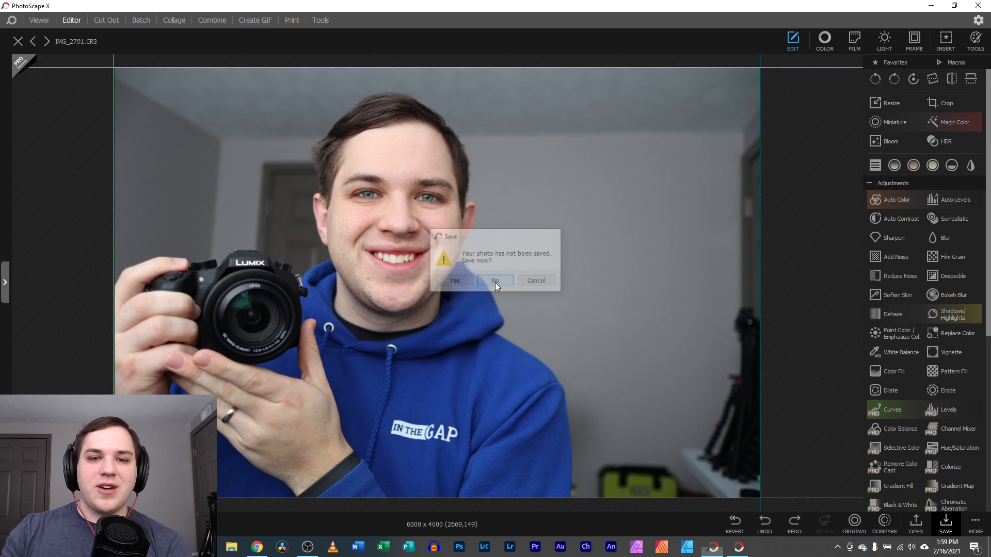
Discard the unsaved selfie changes and select the headline, Designer logo and person photo layers
left_click(494, 281)
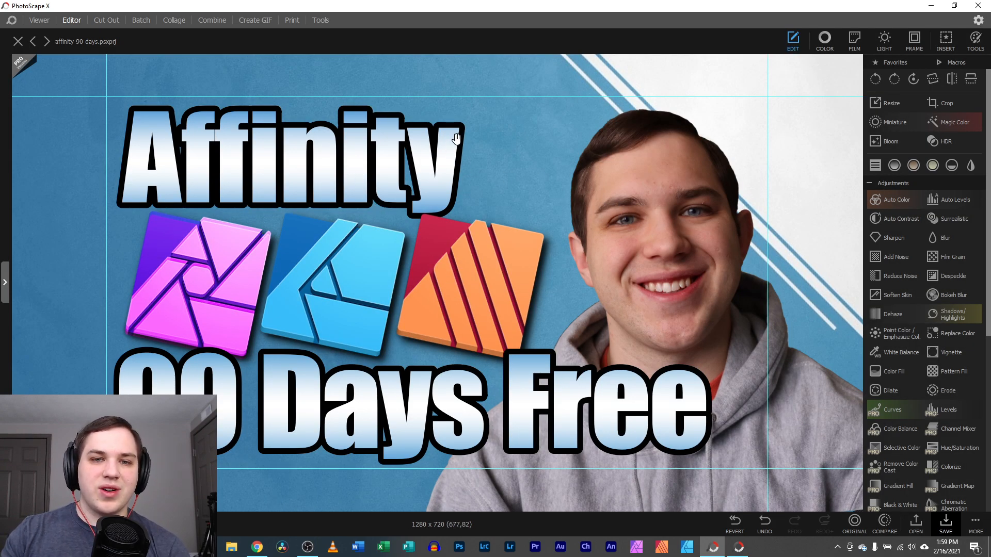
double_click(514, 109)
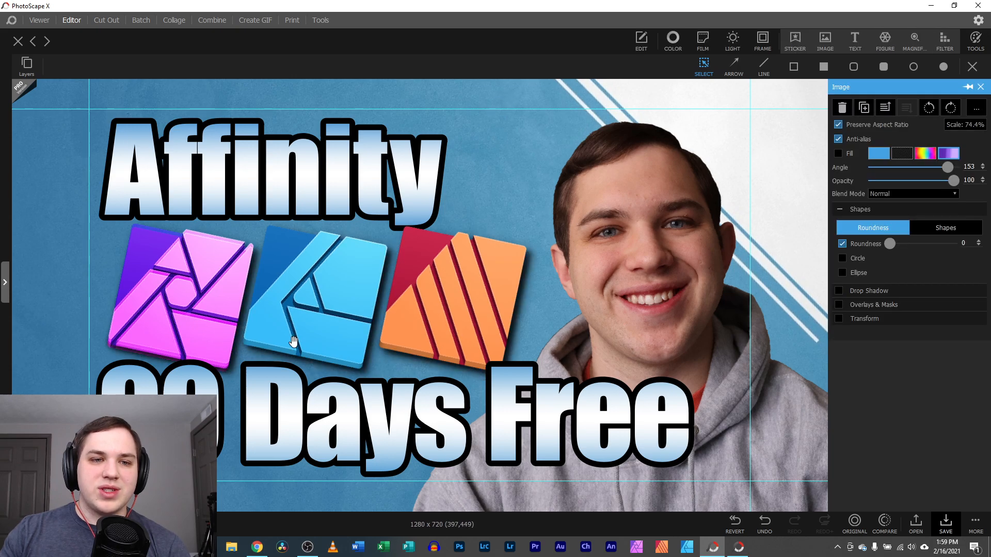
left_click(212, 173)
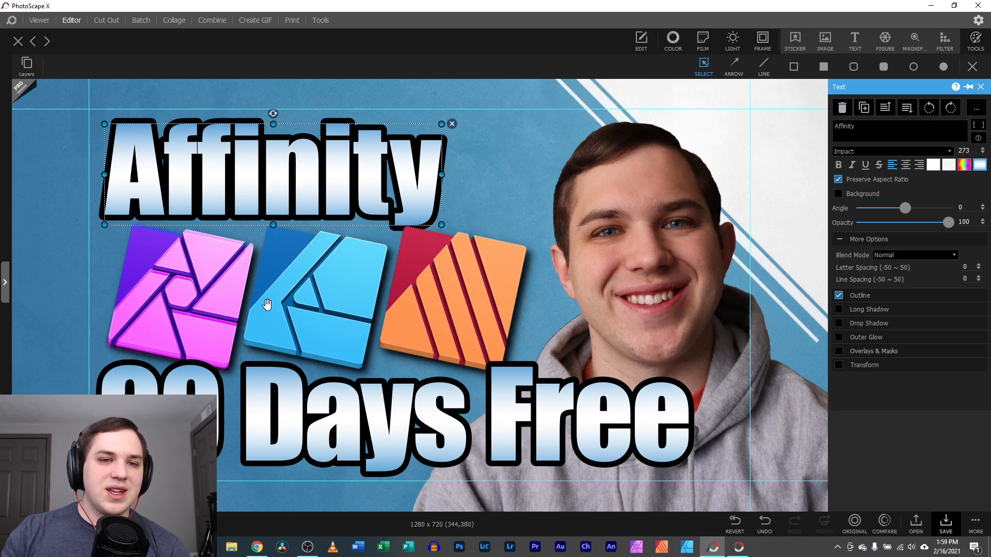
left_click(290, 296)
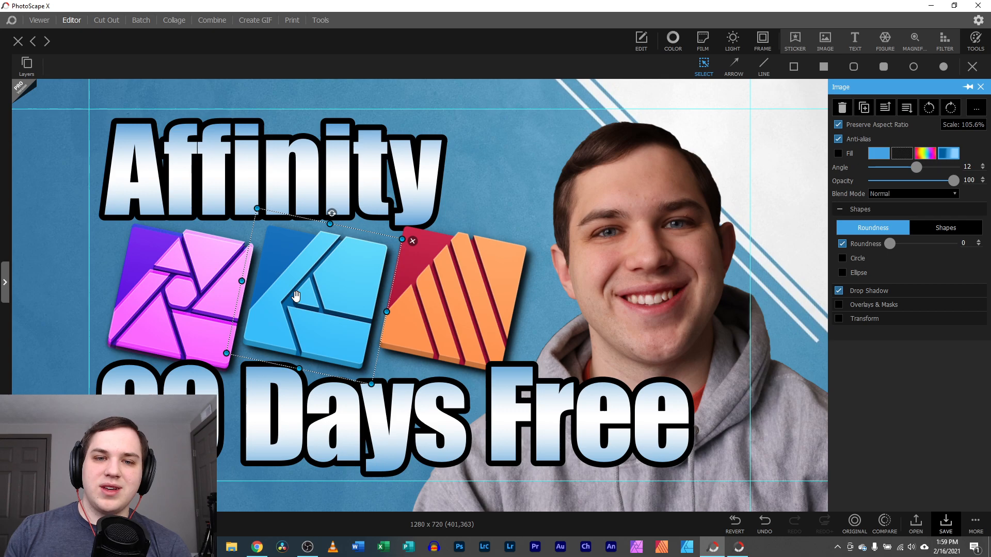
left_click(648, 269)
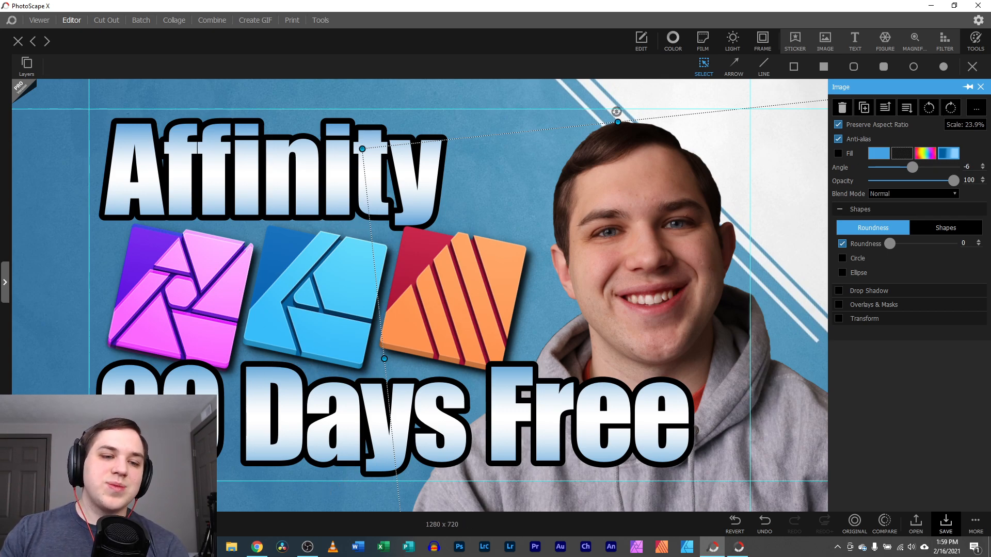
Nudge the person cutout left, move the 90 Days Free text, and shift the blue background down-left
scroll(424, 236, "down", 3)
mouse_move(584, 295)
left_mouse_down()
mouse_move(725, 225)
mouse_move(574, 296)
left_mouse_up()
mouse_move(361, 400)
left_mouse_down()
mouse_move(245, 457)
mouse_move(298, 437)
mouse_move(300, 462)
mouse_move(325, 428)
mouse_move(376, 398)
left_mouse_up()
left_click(107, 237)
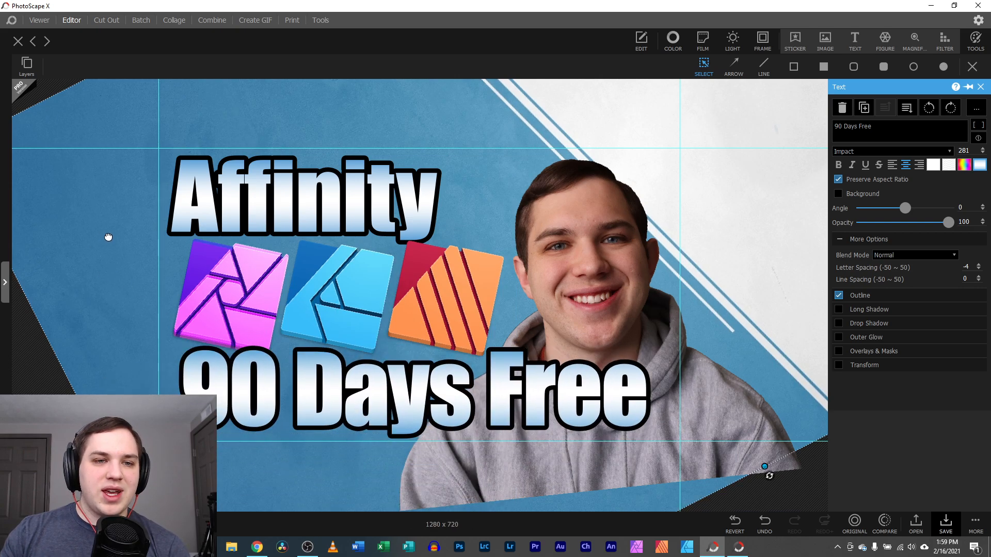
left_click_drag(129, 202, 90, 229)
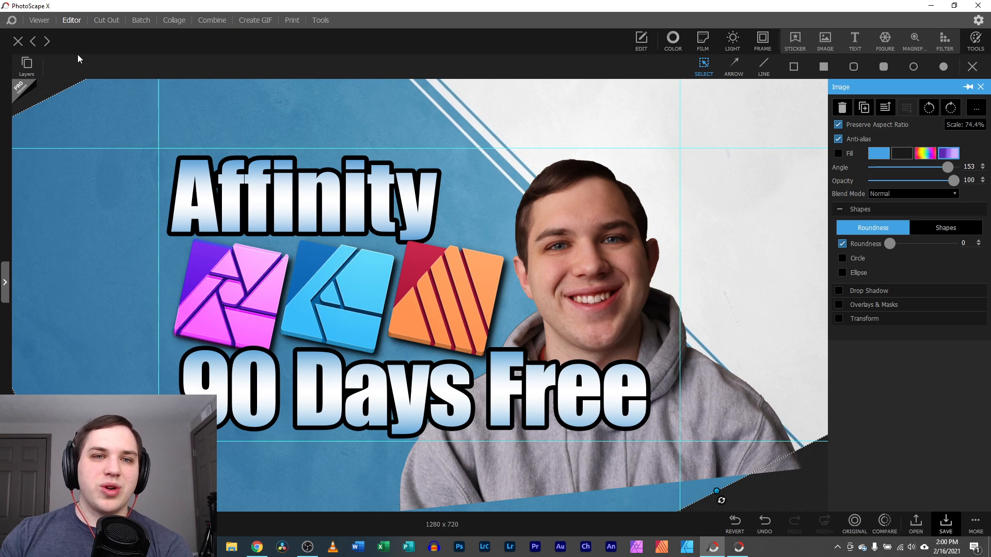
Cancel the Save Project dialog and close the Affinity thumbnail project, discarding its changes
left_click(975, 522)
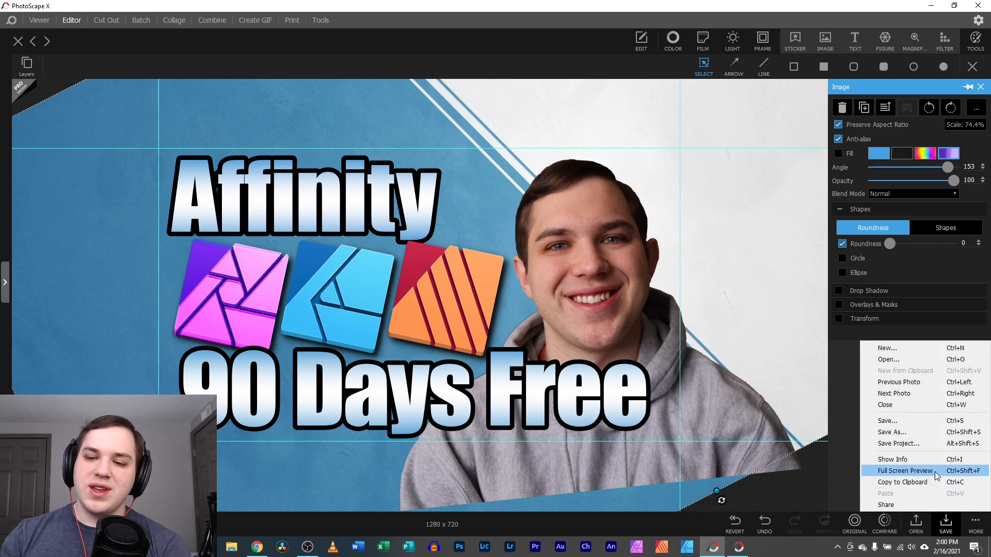
left_click(934, 443)
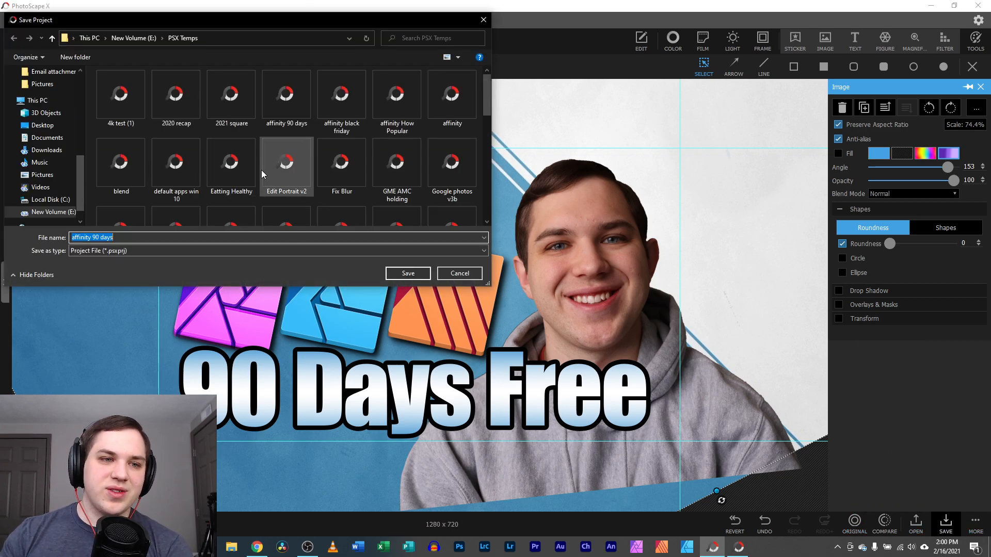
left_click(484, 20)
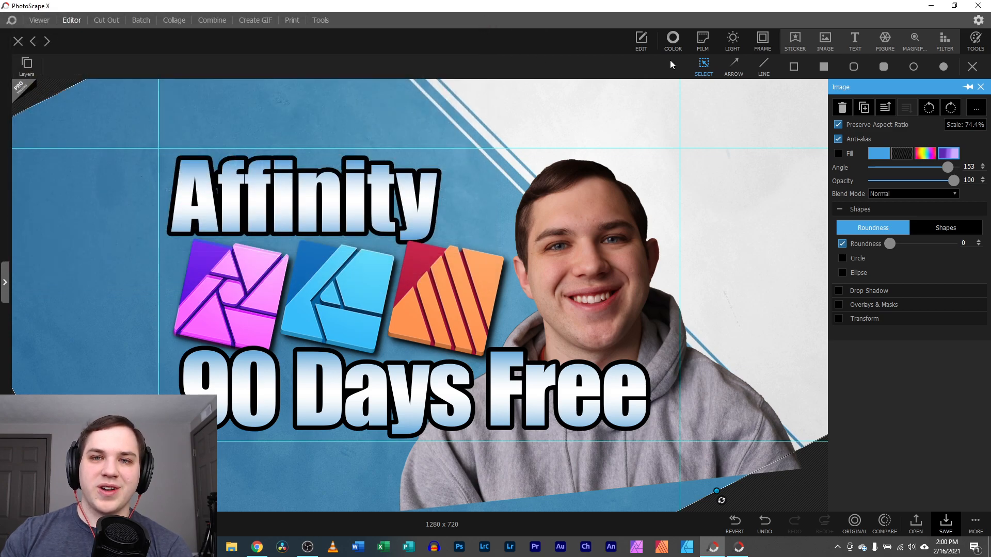
left_click(643, 46)
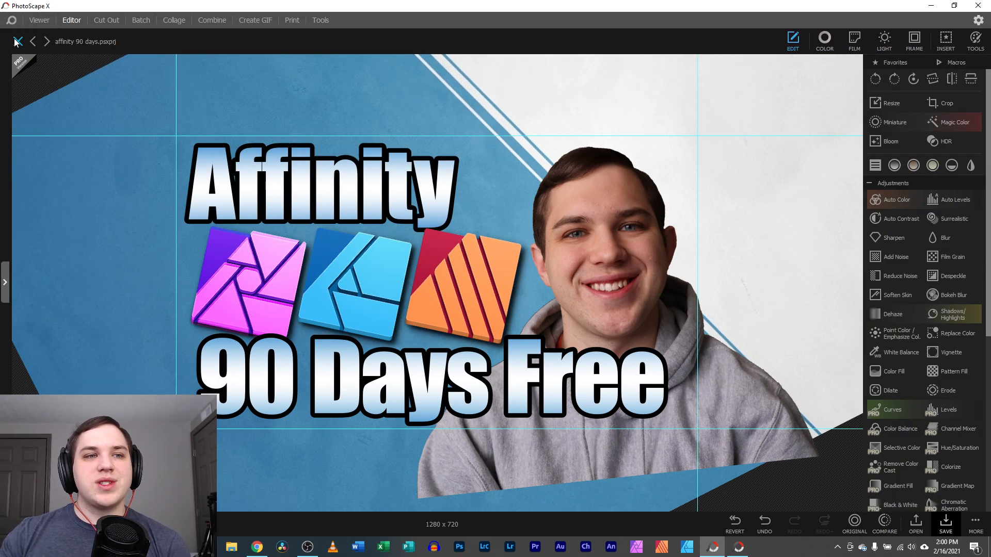
left_click(18, 42)
left_click(487, 281)
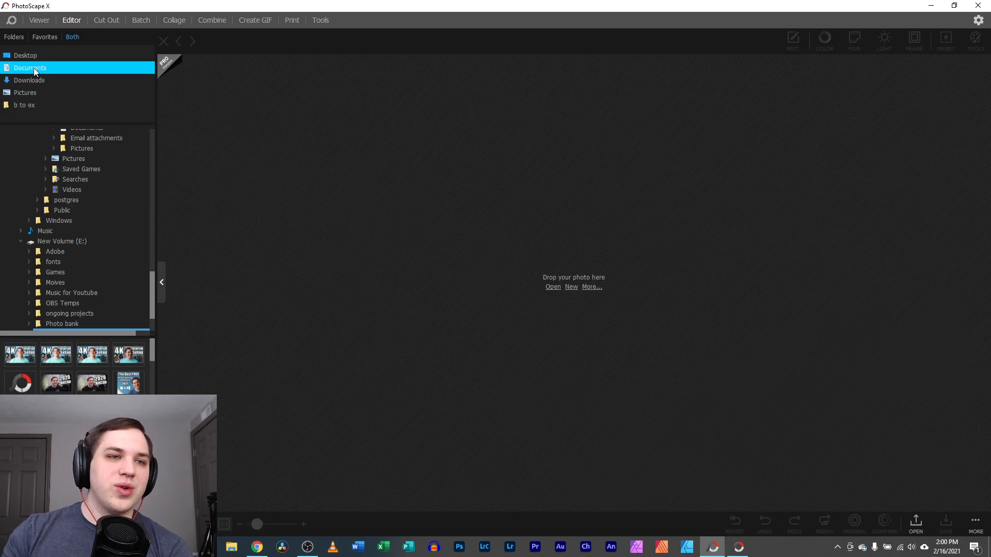
Open the red sports car photo roadster-social.jpg from the b to ex favorite in the Editor
left_click(33, 105)
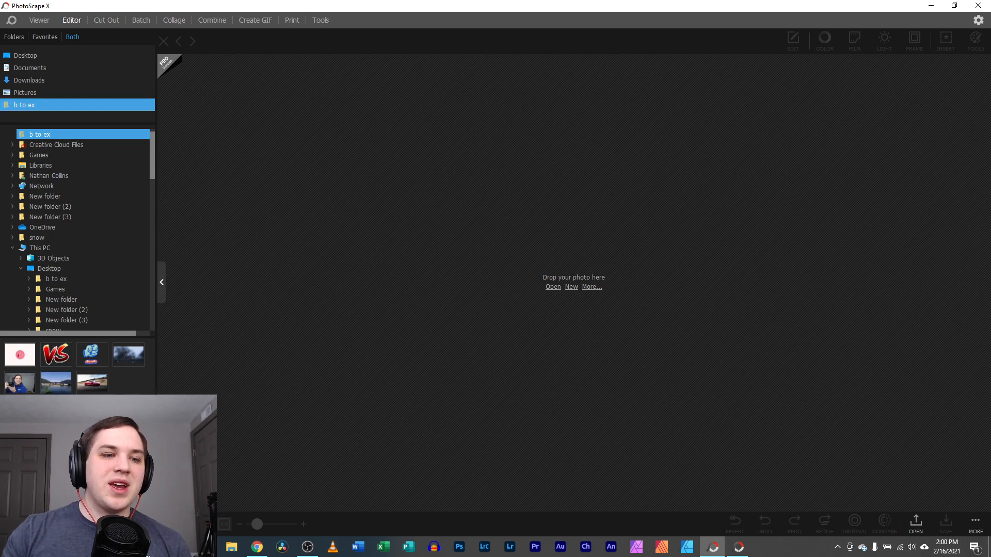
left_click_drag(92, 383, 510, 225)
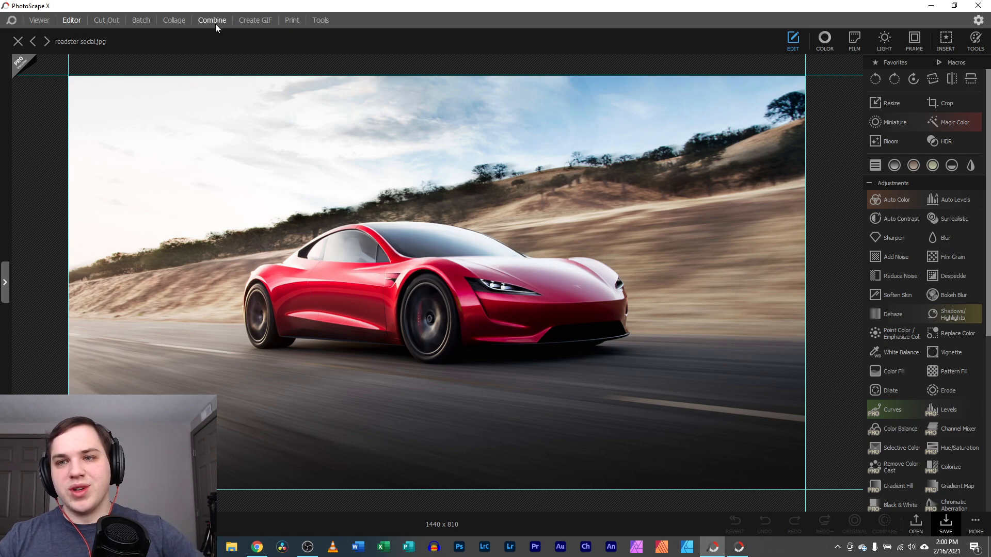
left_click(825, 38)
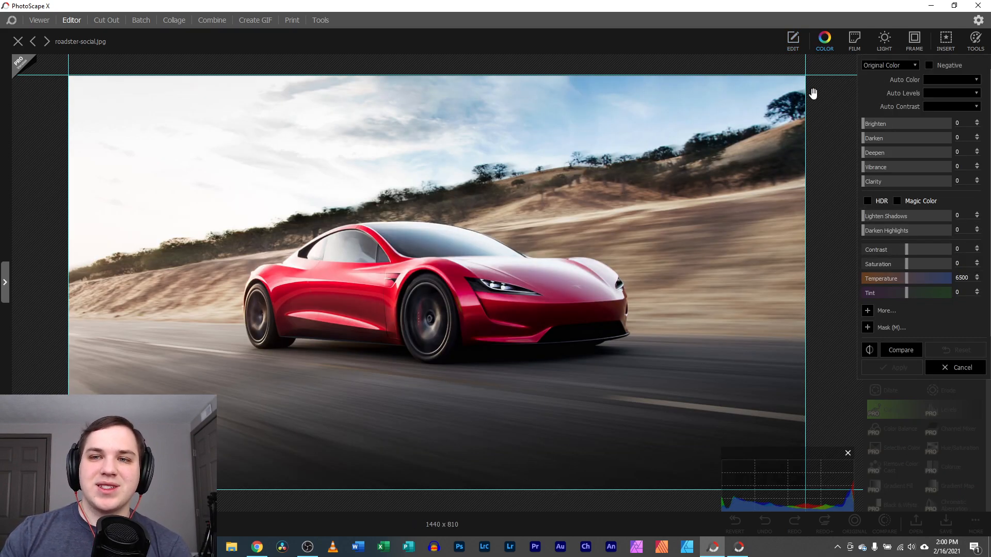
Return to the Color adjustments and toggle HDR on, then back off
left_click(797, 43)
left_click(824, 38)
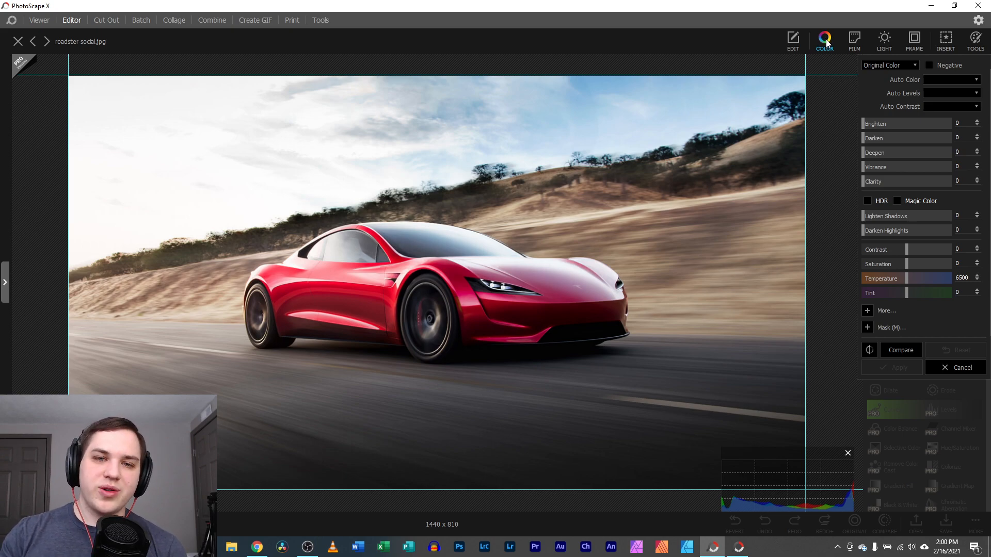
left_click(868, 201)
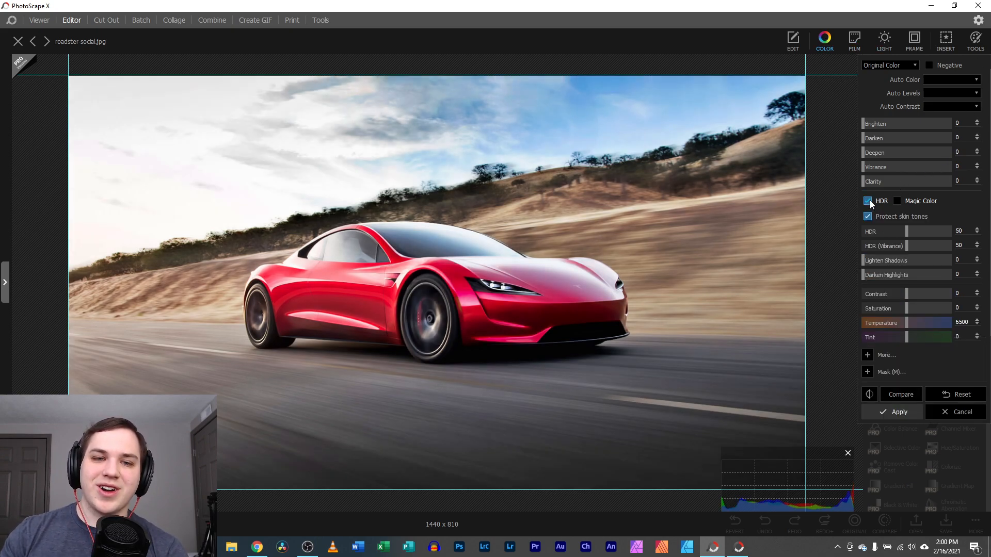
left_click(868, 202)
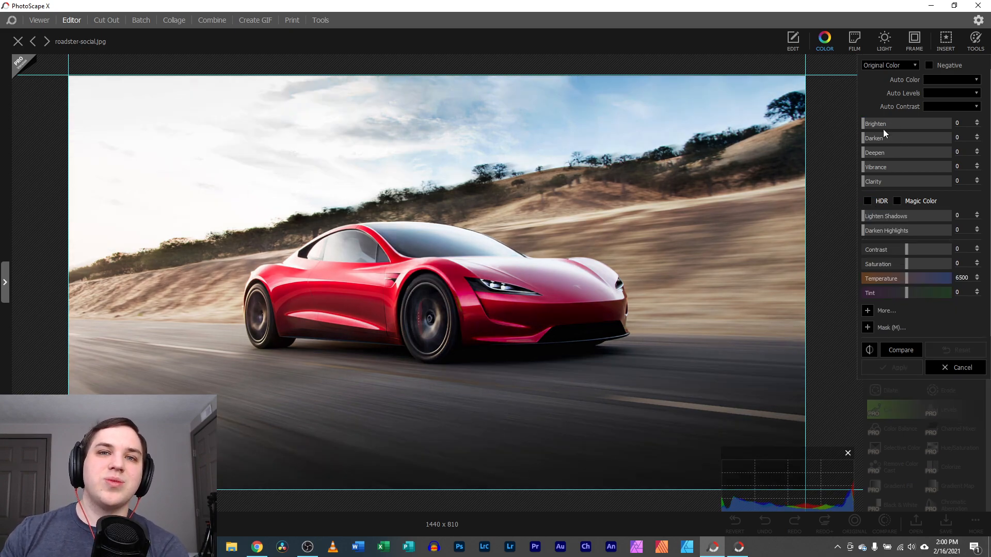
Raise Brighten to 18 and, among the extra sliders, lower Temperature to 5277
left_click(867, 126)
left_click_drag(867, 128, 922, 184)
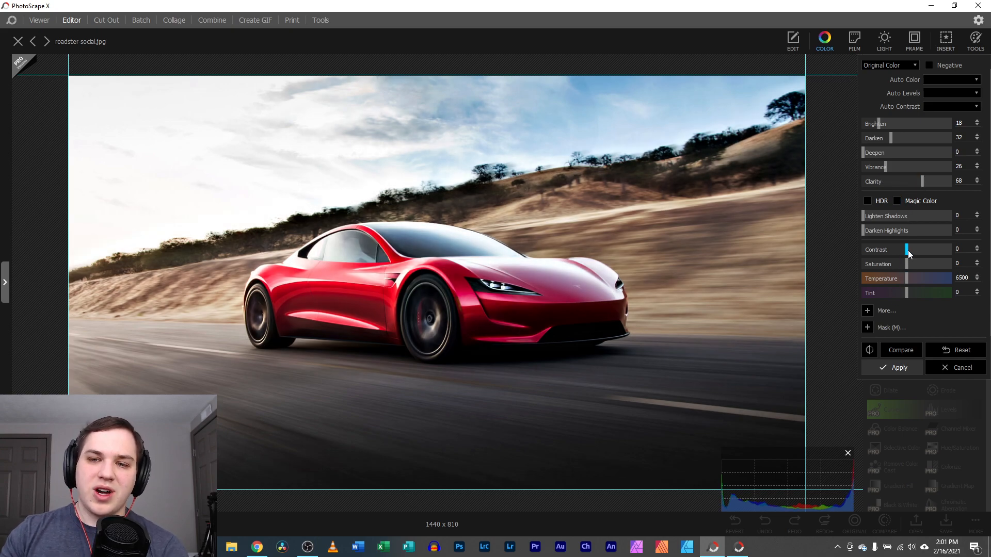
left_click(868, 310)
mouse_move(905, 279)
left_mouse_down()
mouse_move(892, 280)
mouse_move(899, 293)
left_mouse_up()
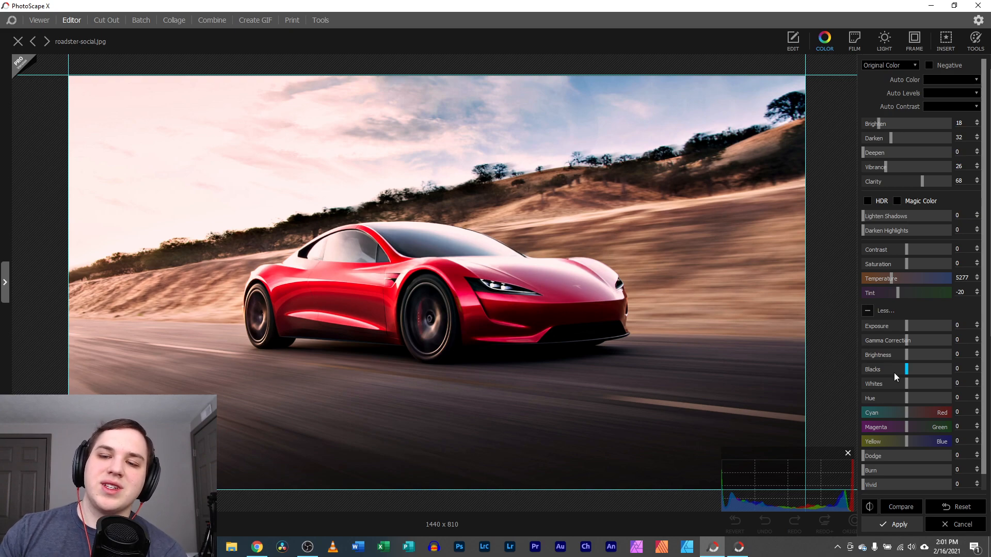
scroll(894, 373, "down", 1)
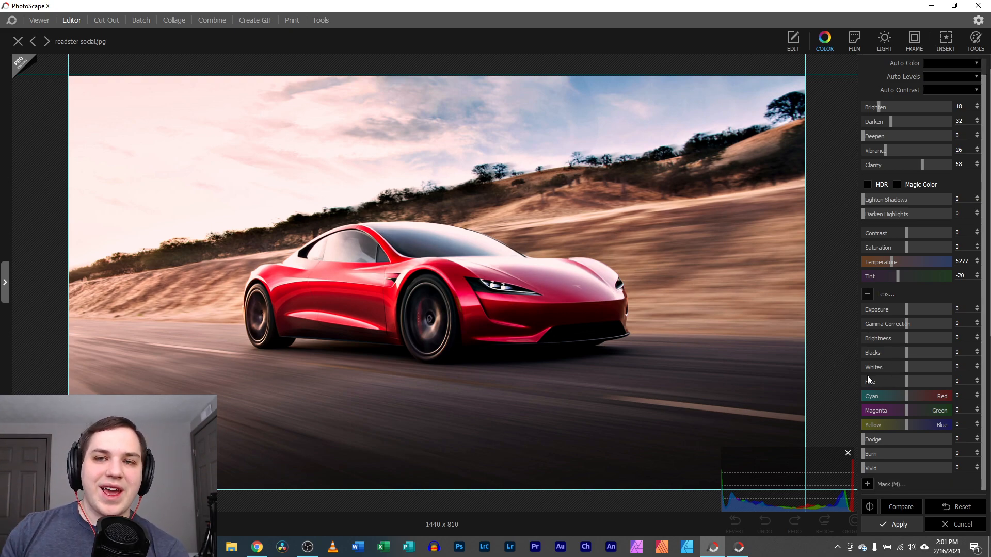
Enable a brush mask for the colour adjustment and paint it over the car's side and roof
left_click(867, 484)
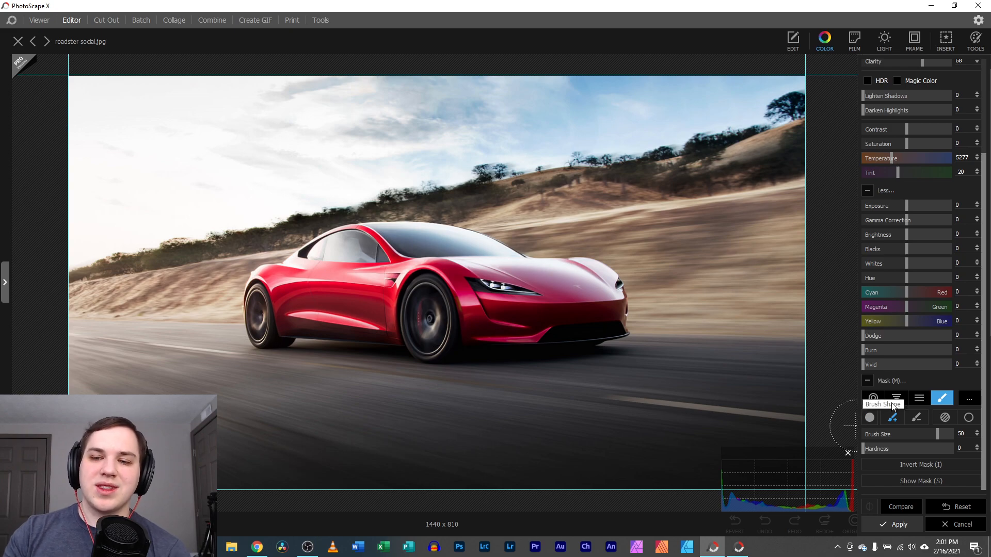
mouse_move(319, 315)
left_mouse_down()
mouse_move(275, 323)
mouse_move(275, 274)
mouse_move(375, 236)
mouse_move(586, 277)
mouse_move(604, 308)
mouse_move(570, 322)
mouse_move(425, 329)
mouse_move(411, 324)
mouse_move(498, 323)
mouse_move(557, 304)
mouse_move(378, 285)
mouse_move(440, 333)
mouse_move(418, 342)
mouse_move(382, 317)
mouse_move(276, 312)
mouse_move(341, 279)
left_mouse_up()
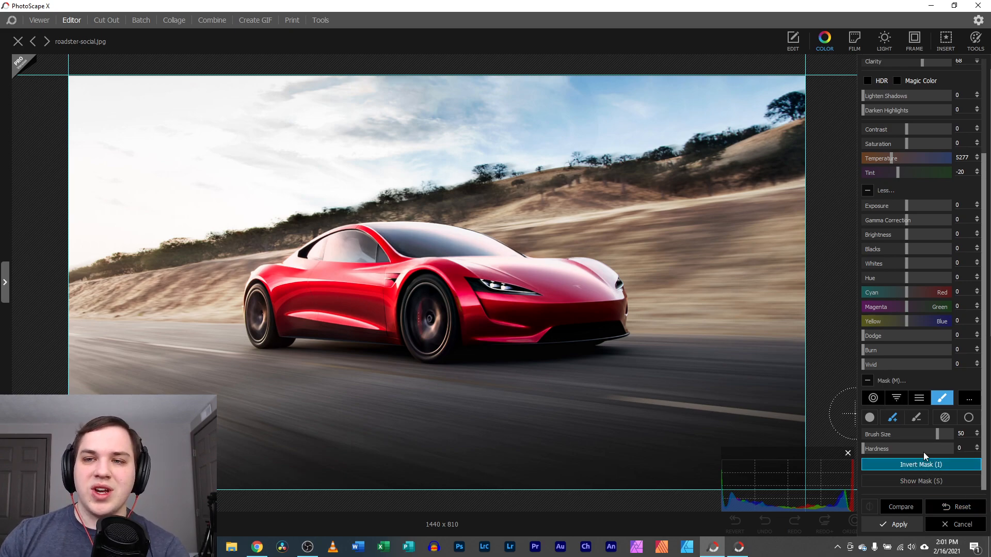
scroll(909, 319, "up", 2)
scroll(909, 319, "up", 2)
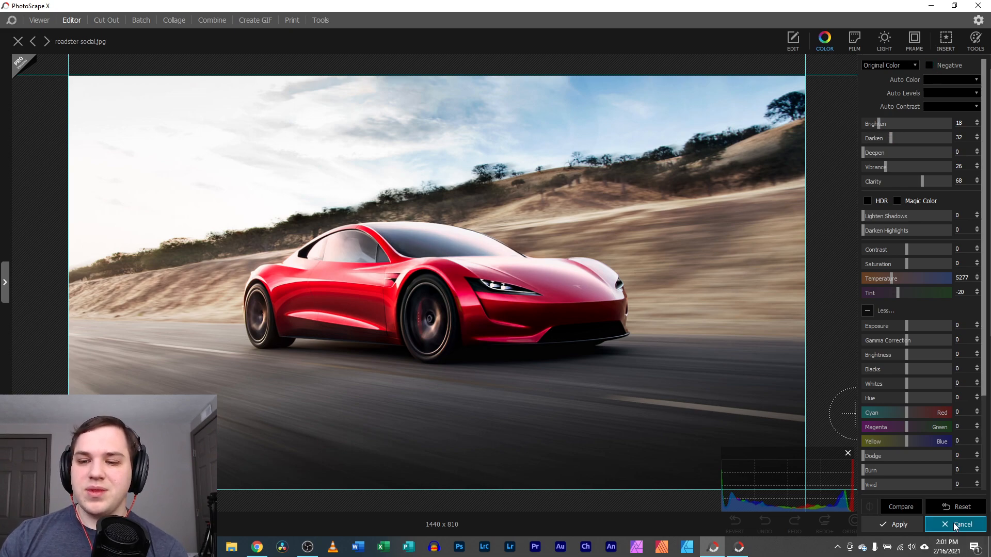
Compare the edit against the original photo, then apply the masked colour adjustment
left_click(906, 510)
left_click(906, 509)
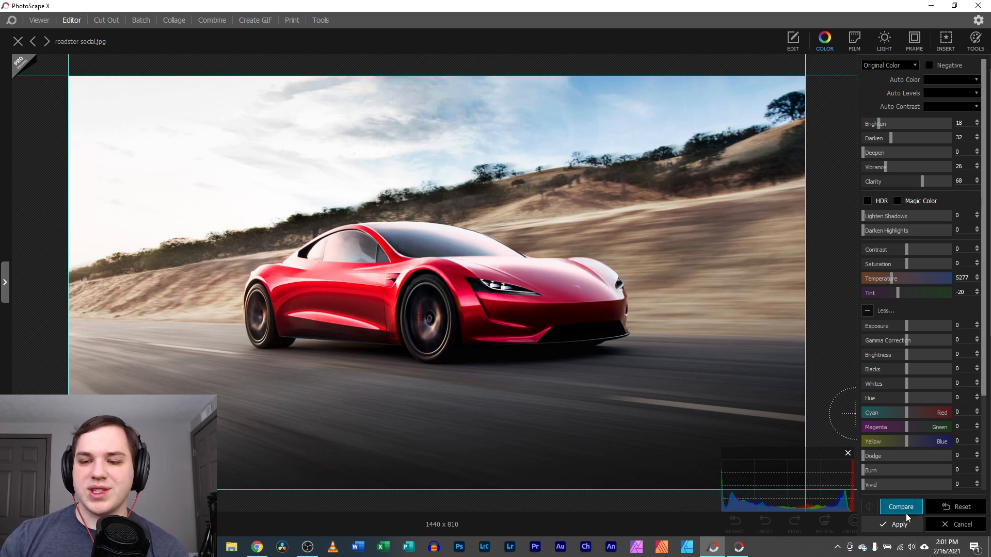
left_click(899, 524)
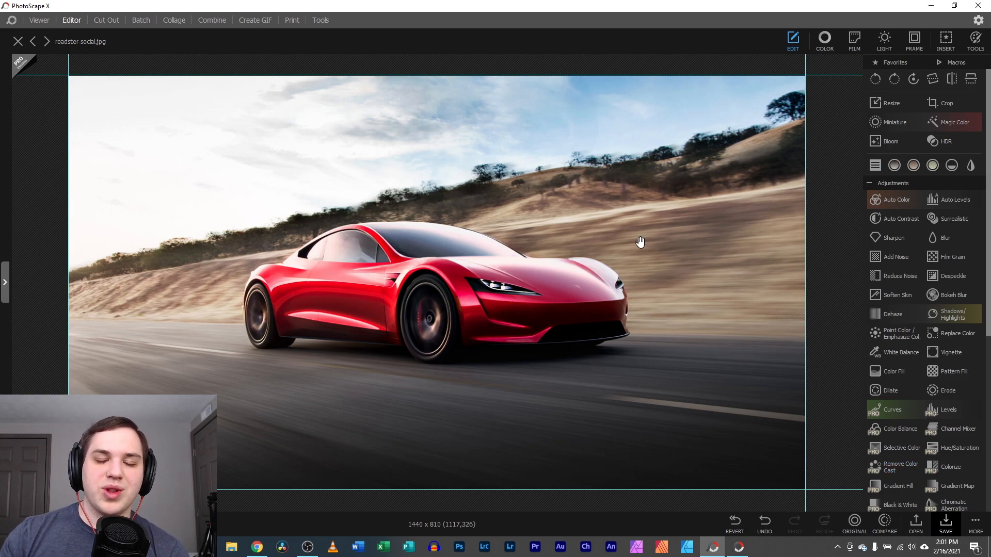
Undo the masked Color edit with Ctrl+Z, then show the FILM filter preset grid
key("ctrl+z")
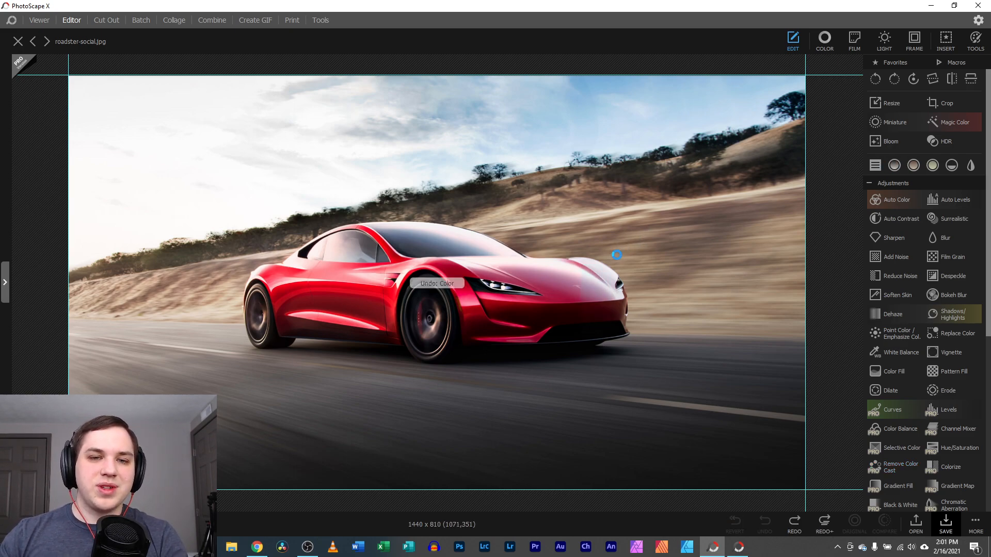
left_click(825, 41)
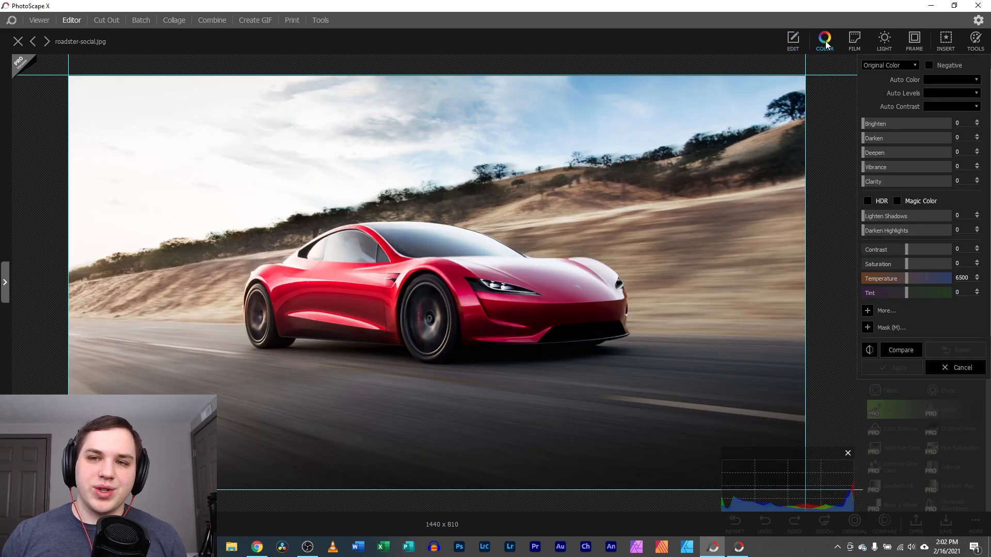
left_click(859, 37)
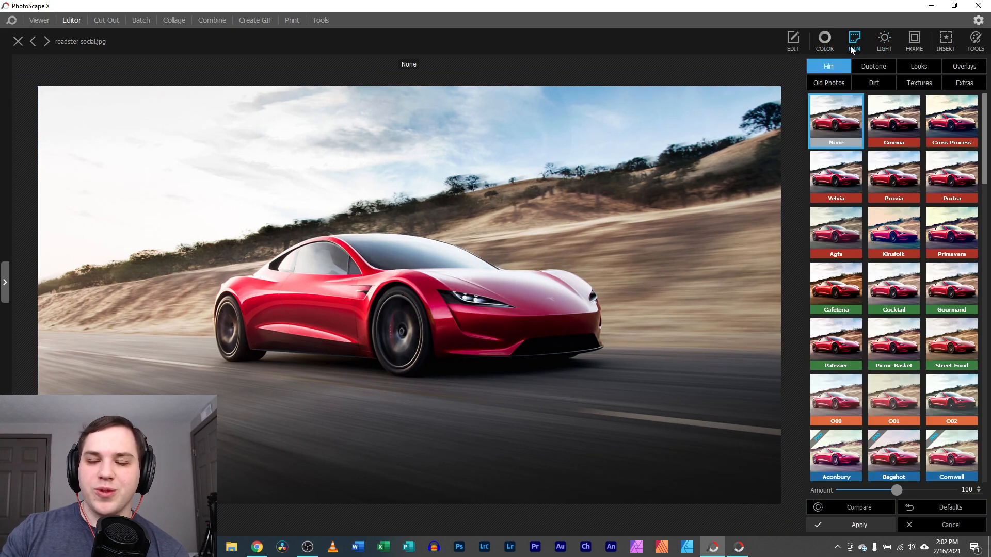
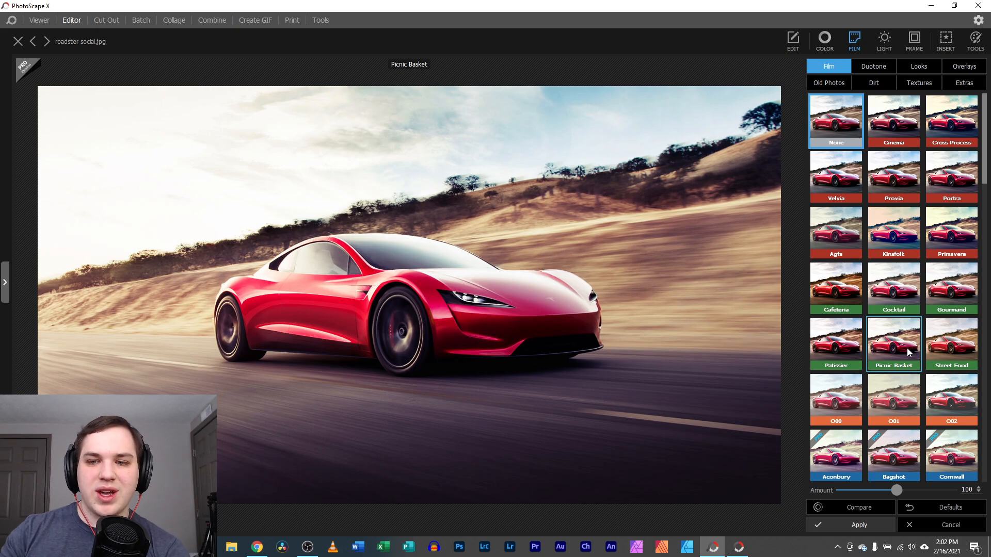
Strengthen the Cafeteria film filter, then preview Provia duotone and the Retro 1970 and 1960 looks
scroll(890, 338, "down", 2)
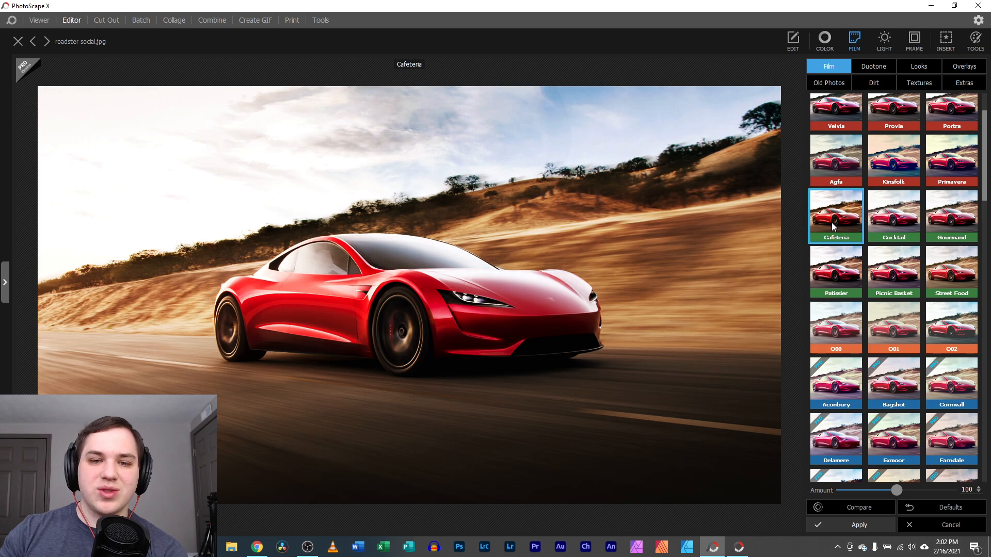
mouse_move(927, 493)
left_mouse_down()
mouse_move(936, 493)
mouse_move(861, 493)
mouse_move(940, 491)
left_mouse_up()
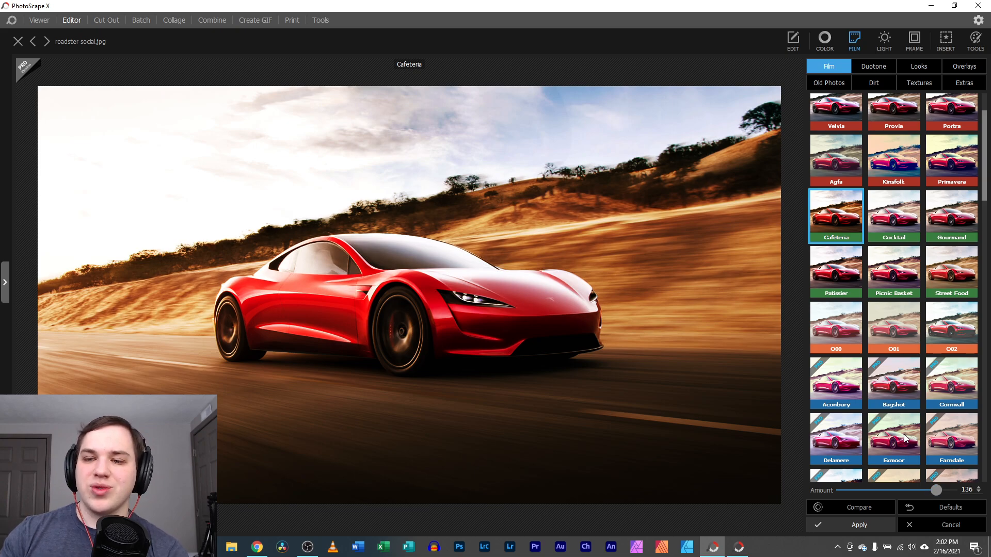
left_click(872, 69)
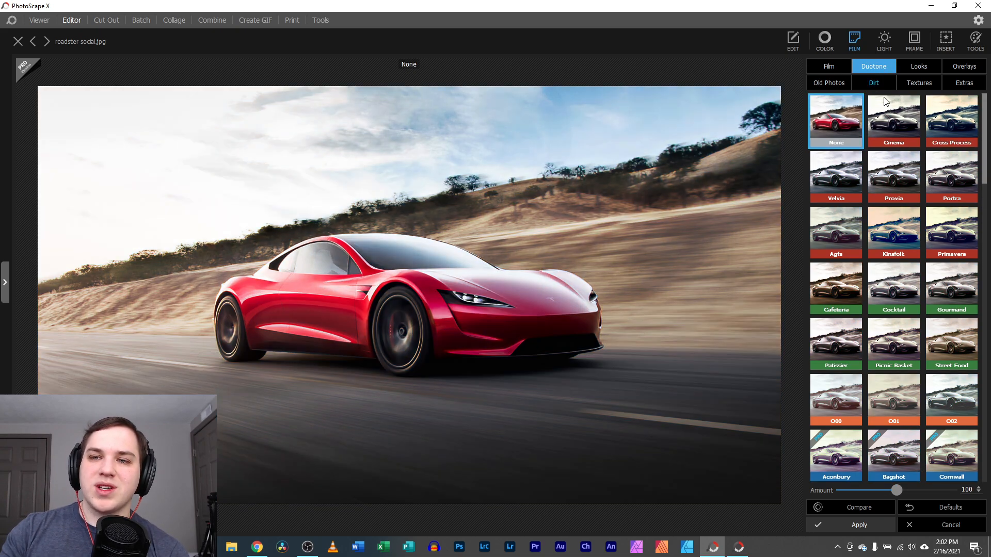
left_click(890, 172)
left_click(917, 69)
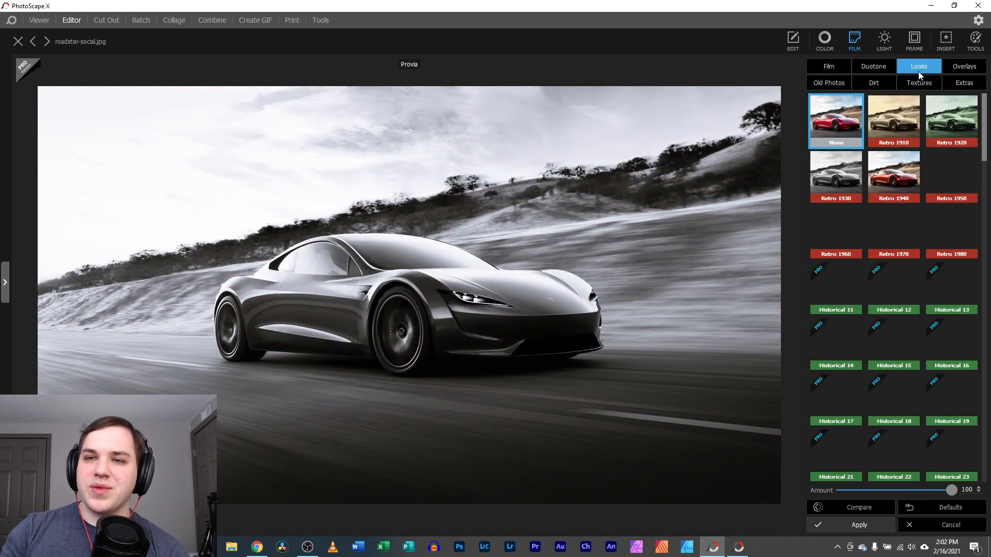
left_click(905, 238)
left_click(855, 252)
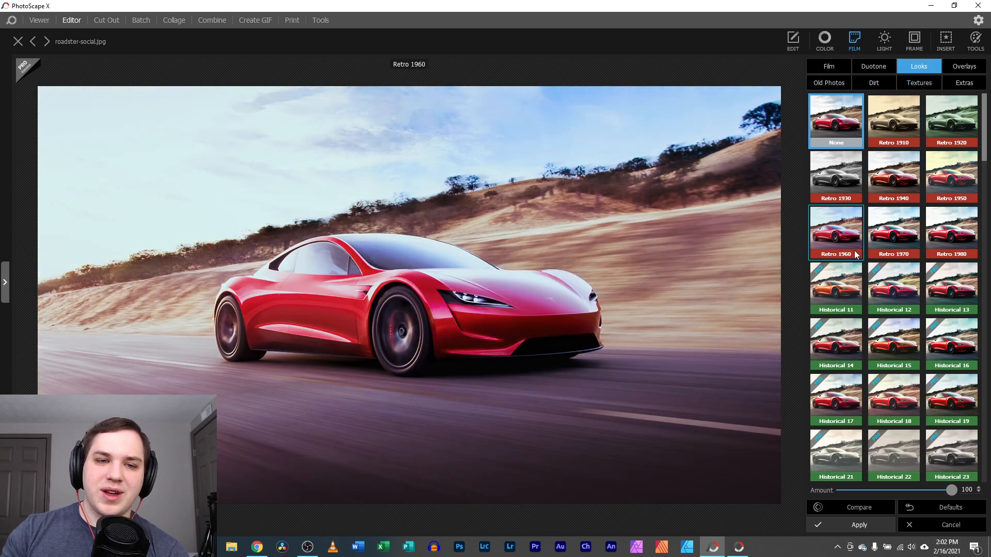
Preview vintage overlays up to Vintage A007, then the A003 and A002 old photo textures
left_click(962, 69)
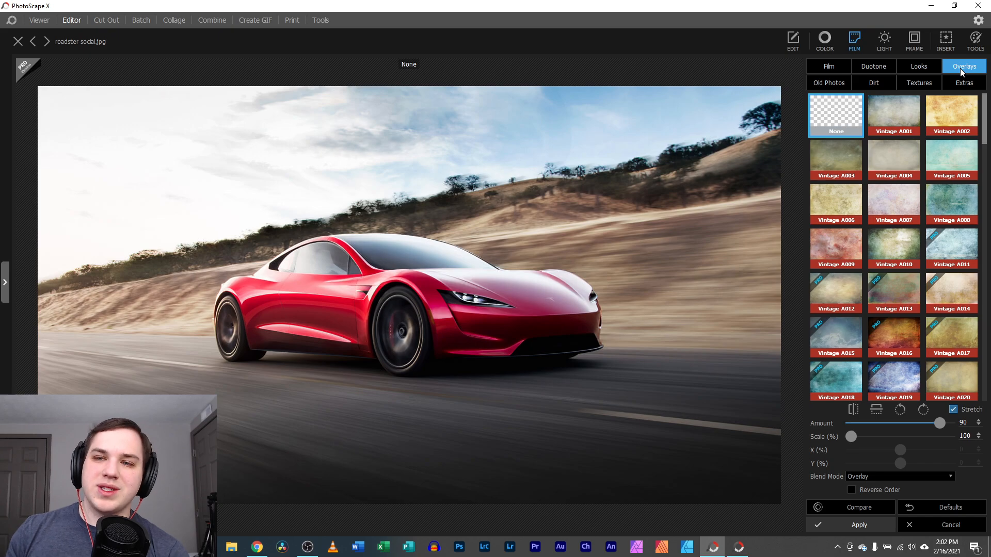
left_click(910, 103)
left_click(890, 155)
left_click(897, 201)
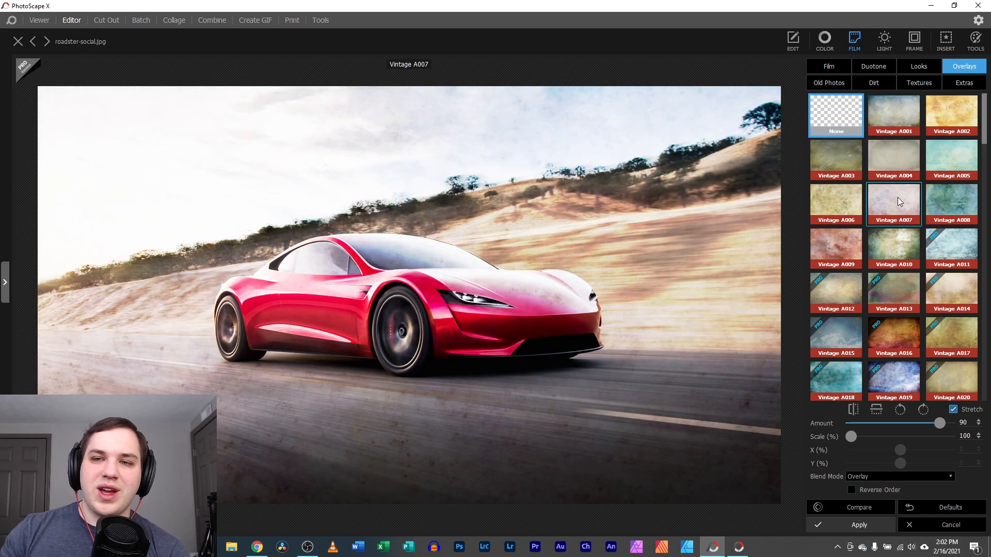
left_click(831, 83)
left_click(848, 169)
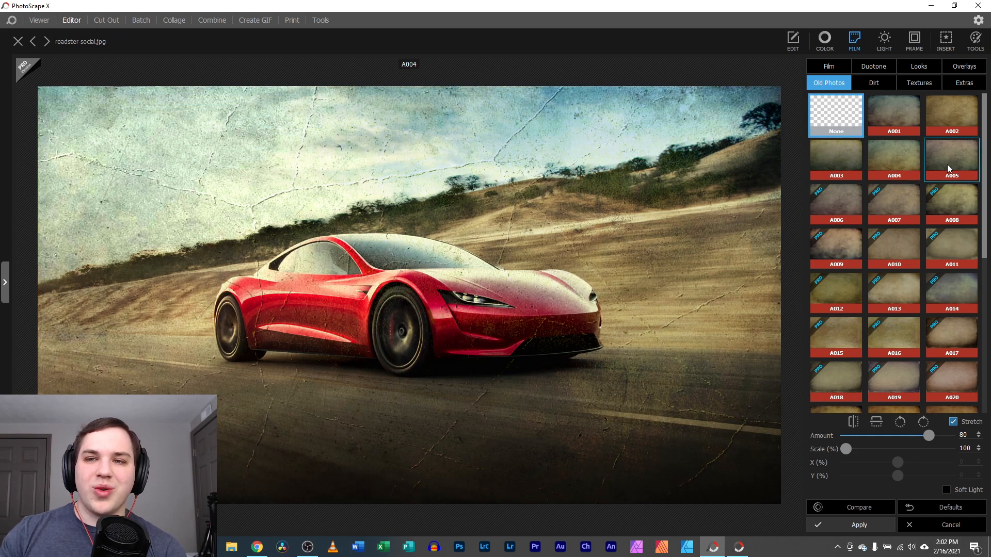
left_click(949, 114)
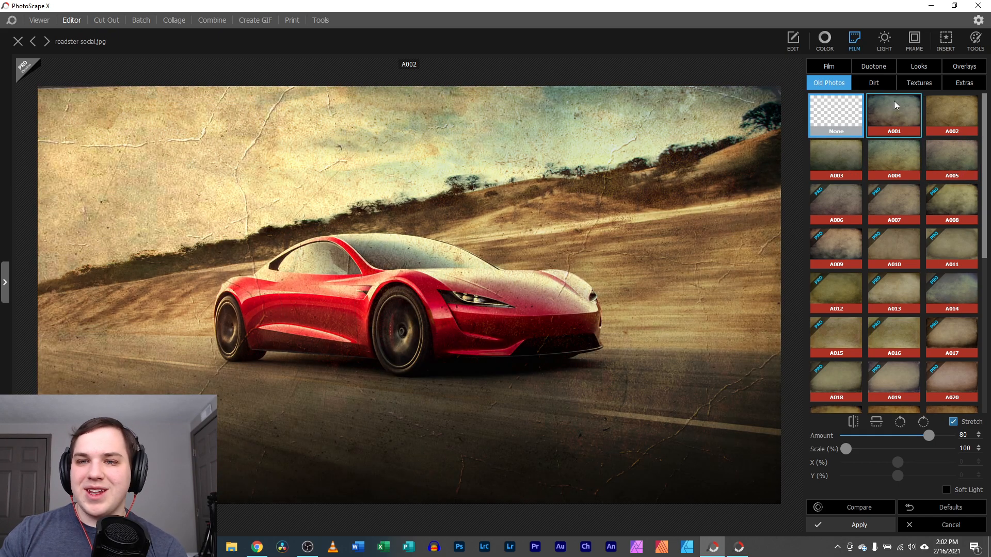
Preview the dirt overlays, including 007, 004 and 002
left_click(874, 82)
left_click(884, 162)
left_click(898, 207)
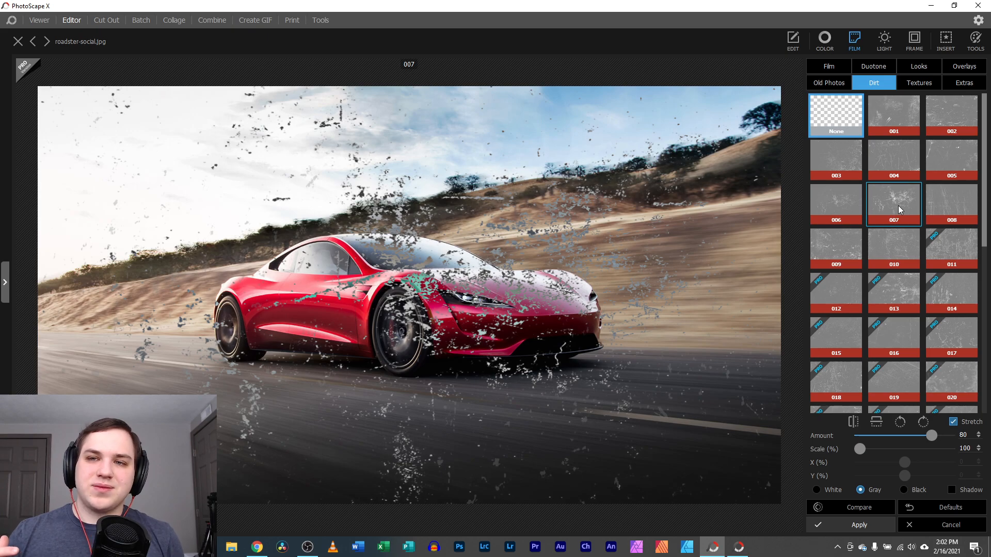
left_click(919, 167)
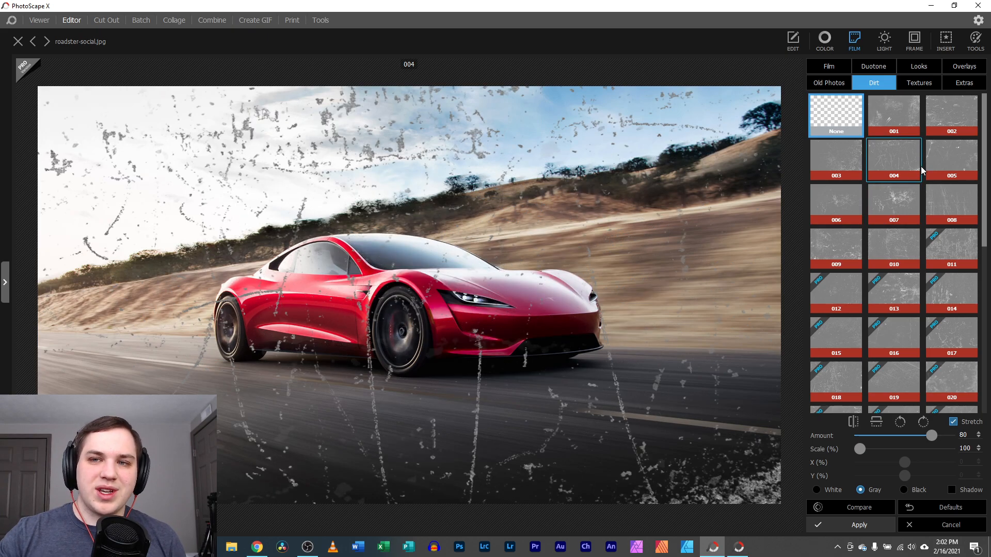
left_click(926, 118)
Preview the Fabric 004 texture, then Scratch 02 and another scratch overlay
left_click(924, 85)
left_click(895, 158)
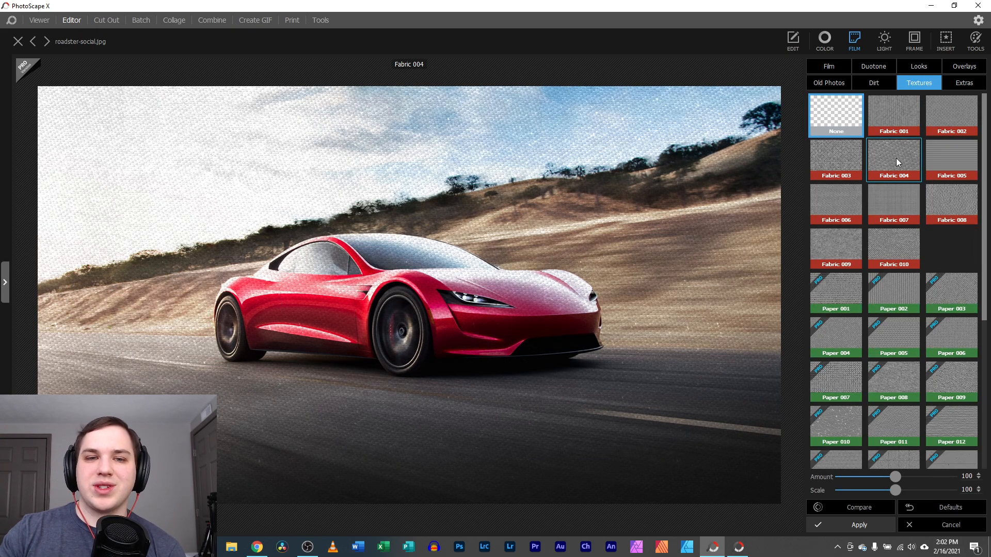
left_click(959, 85)
left_click(931, 117)
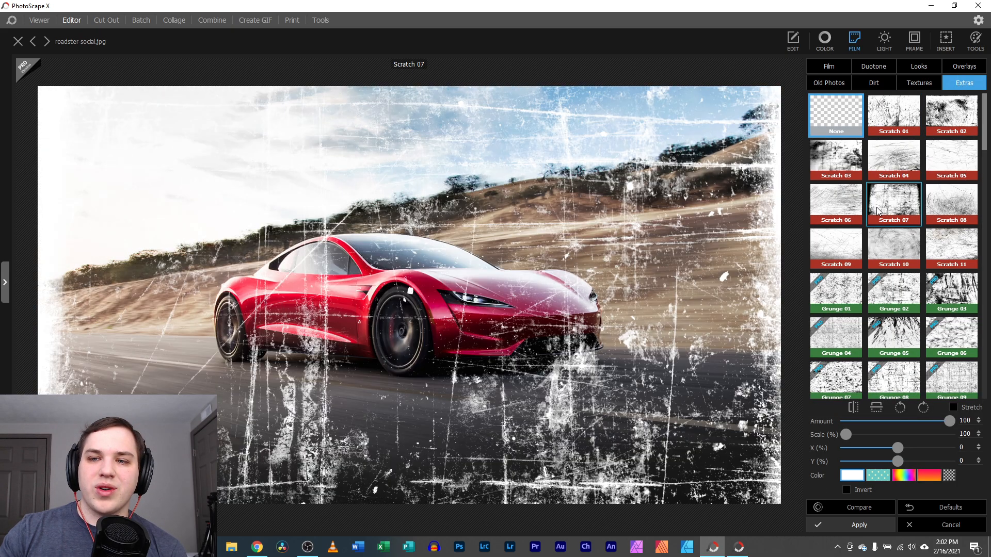
left_click(895, 241)
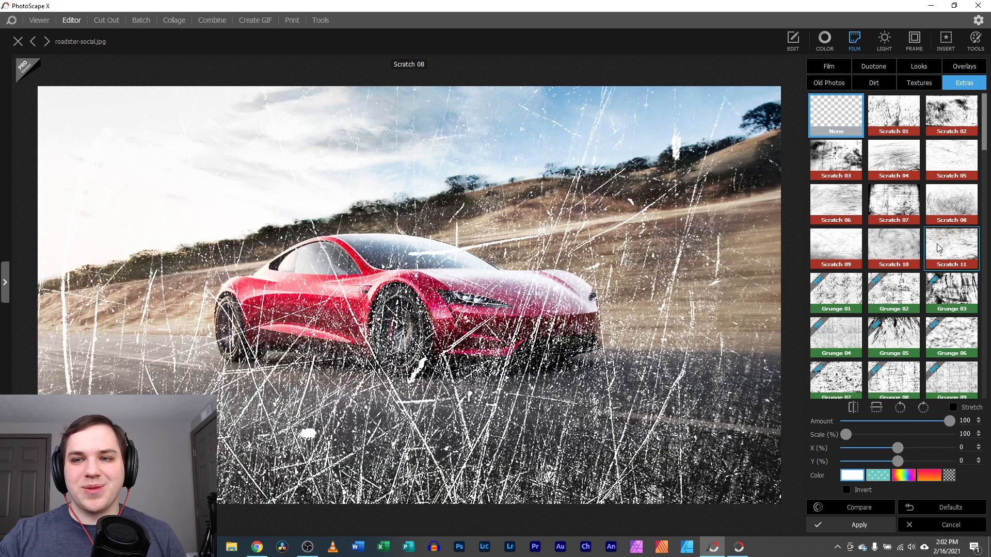
Pick the Scratch 10 overlay, lower its amount to 44, and tint it with a rainbow gradient
left_click(899, 246)
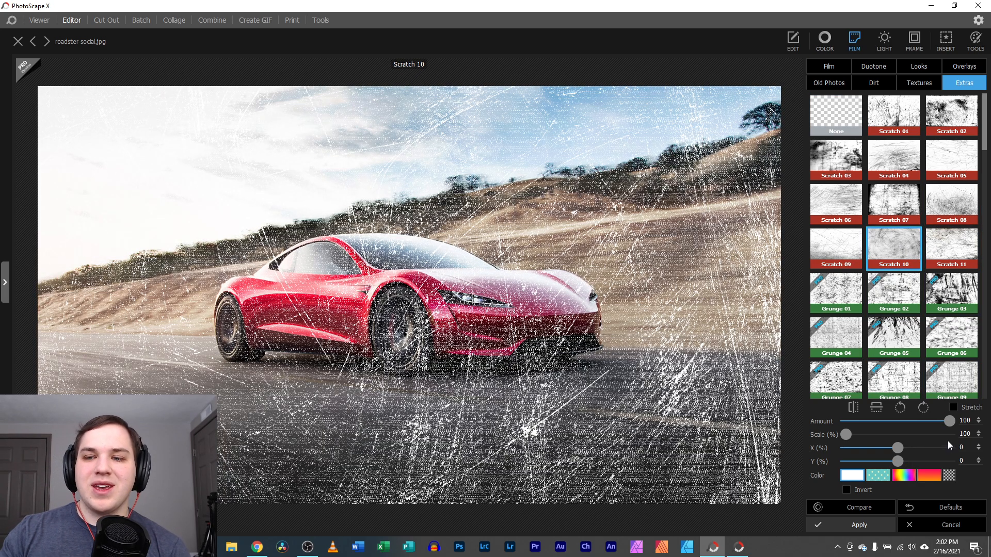
left_click_drag(931, 422, 892, 422)
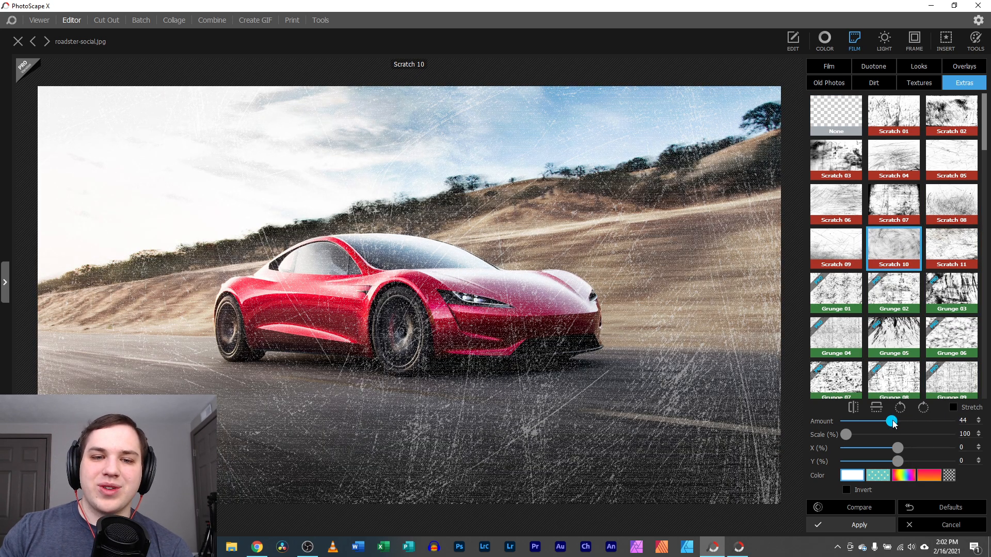
left_click(883, 476)
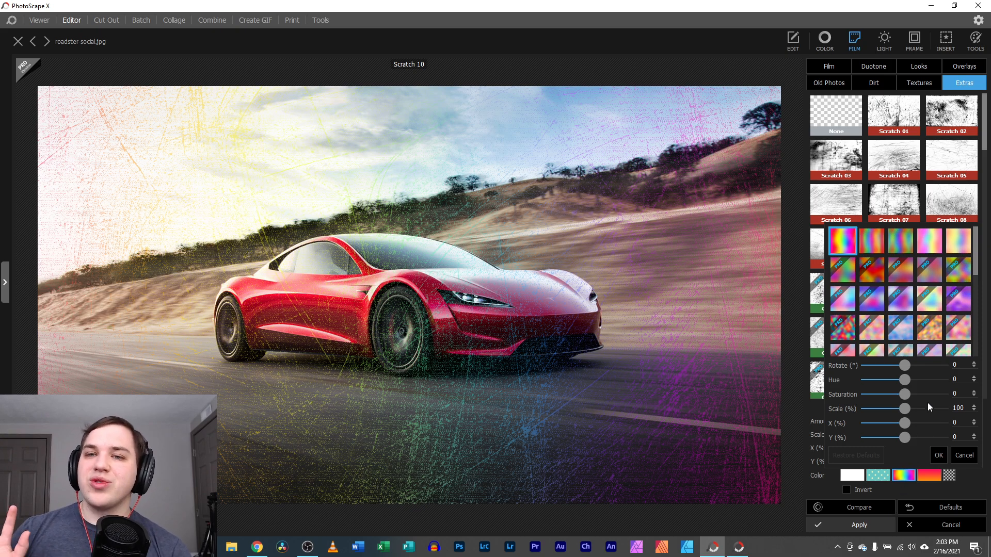
Cancel the rainbow scratch overlay, then revisit the Film presets, Edit tools and Favorites list
left_click(951, 525)
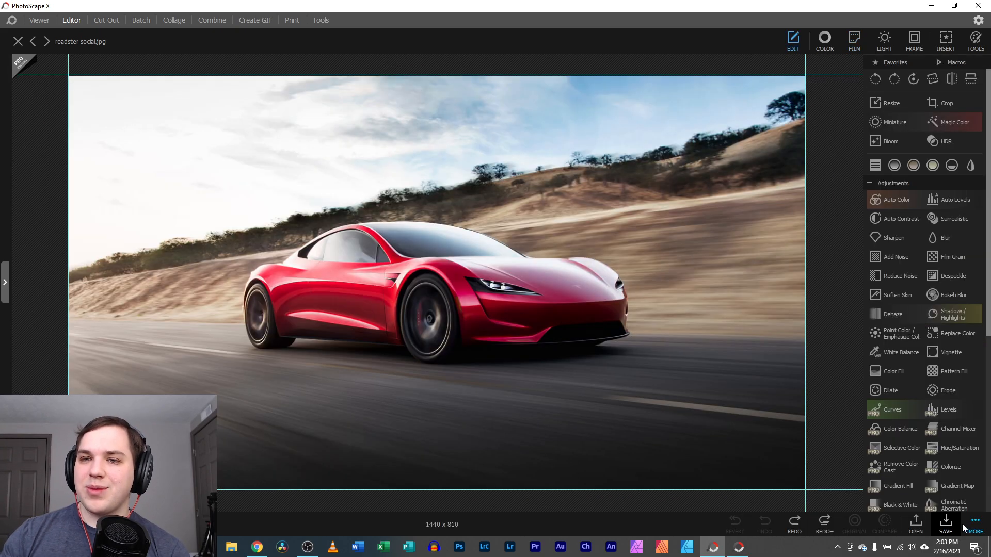
left_click(854, 41)
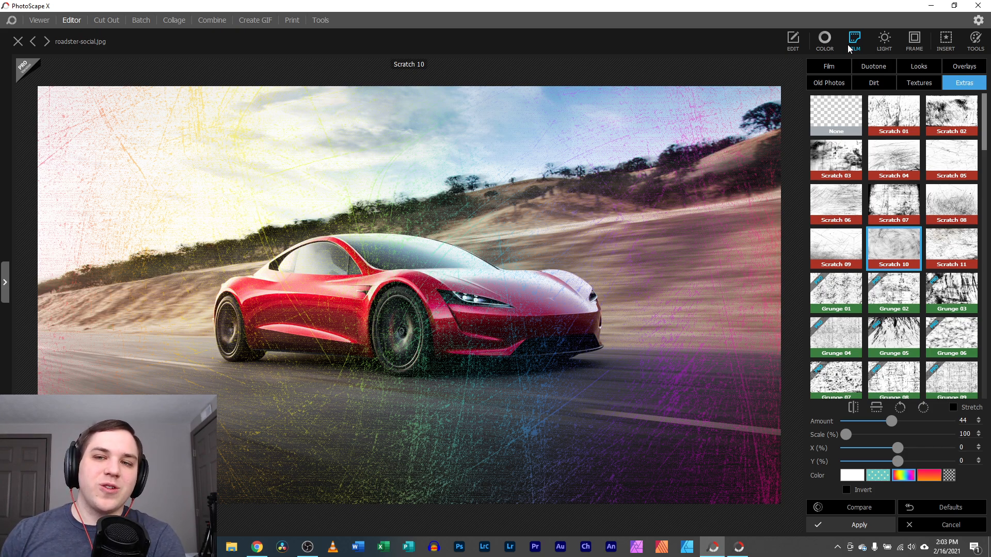
left_click(830, 68)
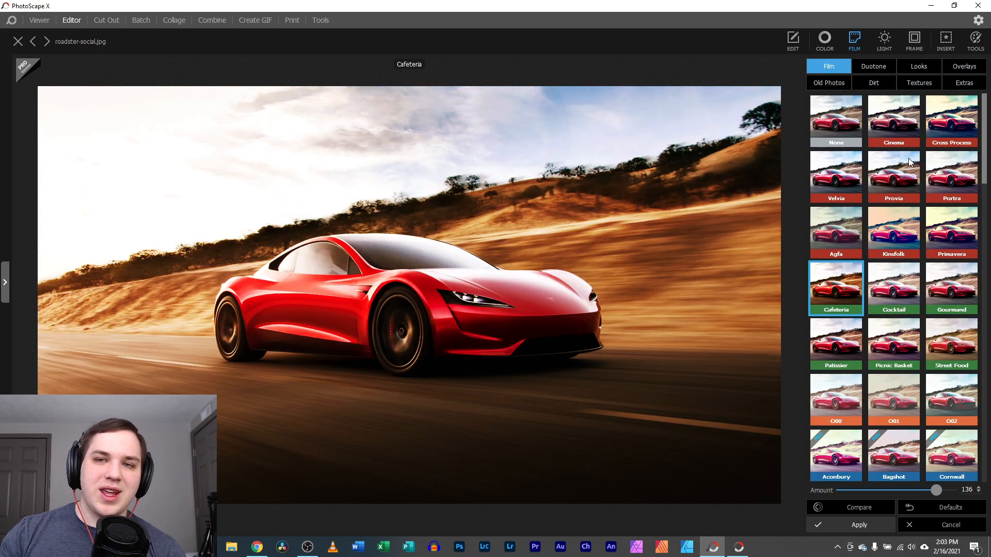
left_click(793, 42)
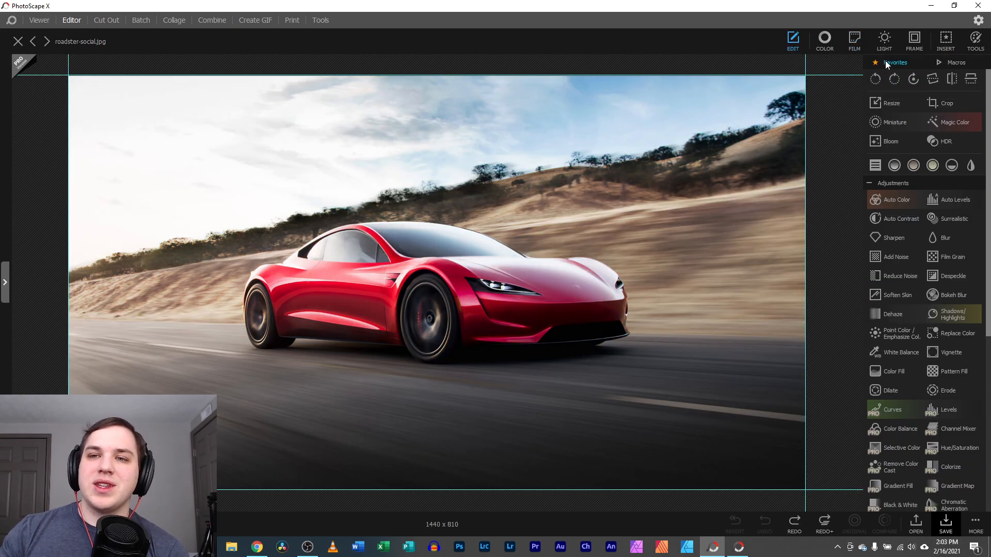
left_click(885, 61)
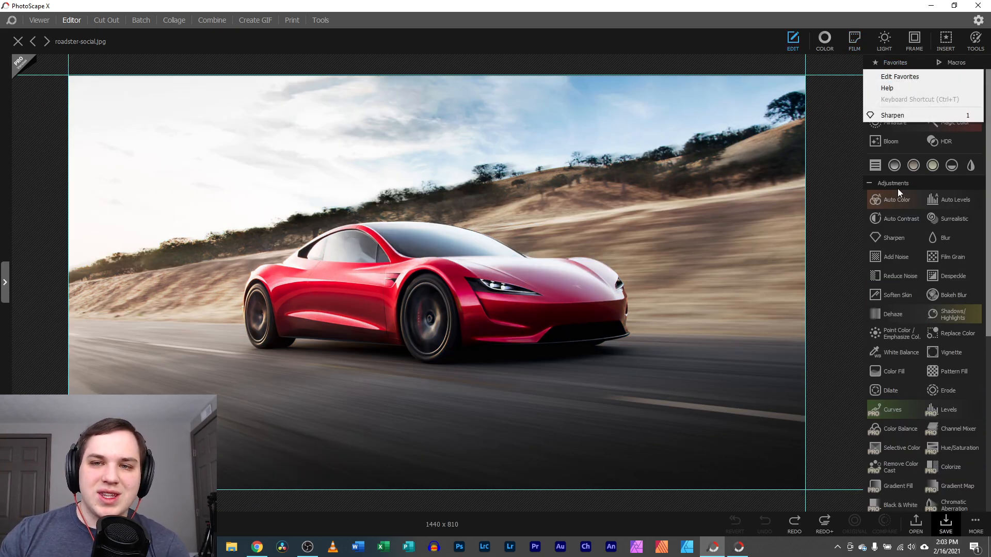
left_click(854, 40)
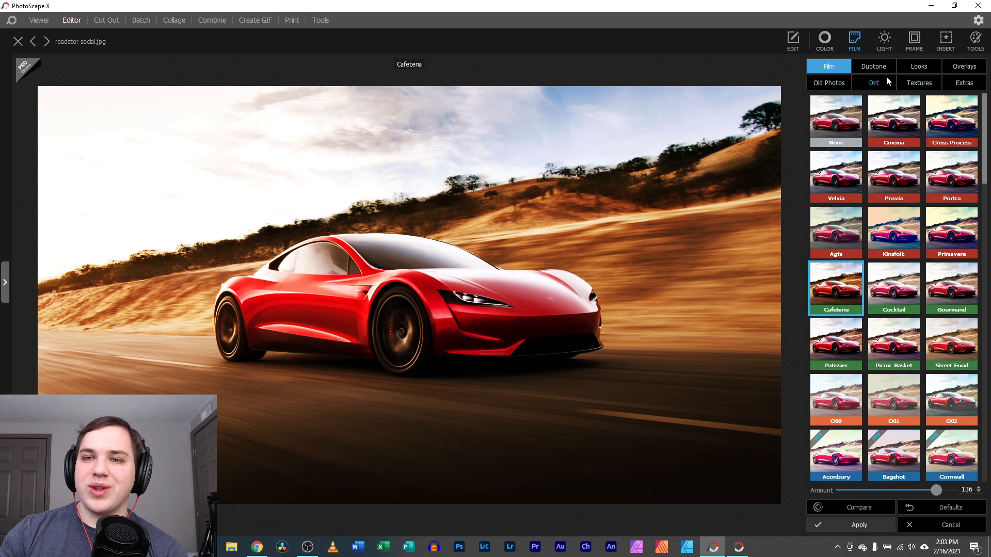
Preview light leaks 001, 004, 007, 010, 011 and 014 on the car photo
left_click(884, 41)
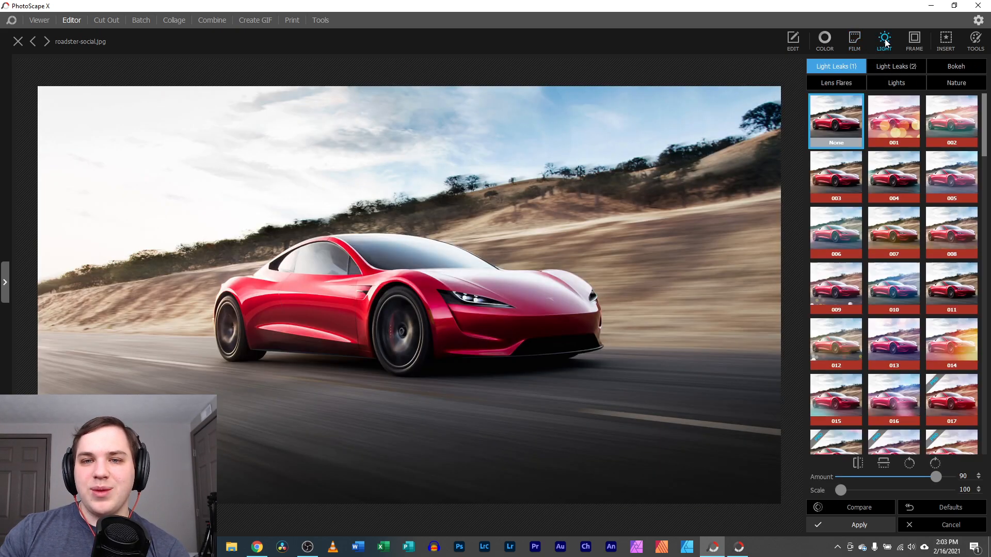
left_click(887, 120)
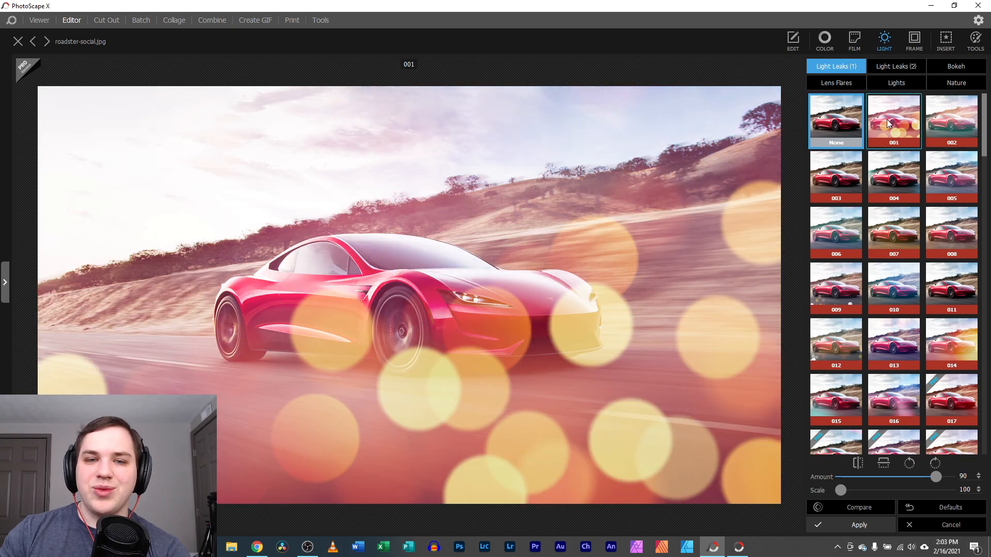
left_click(893, 188)
left_click(890, 247)
left_click(892, 302)
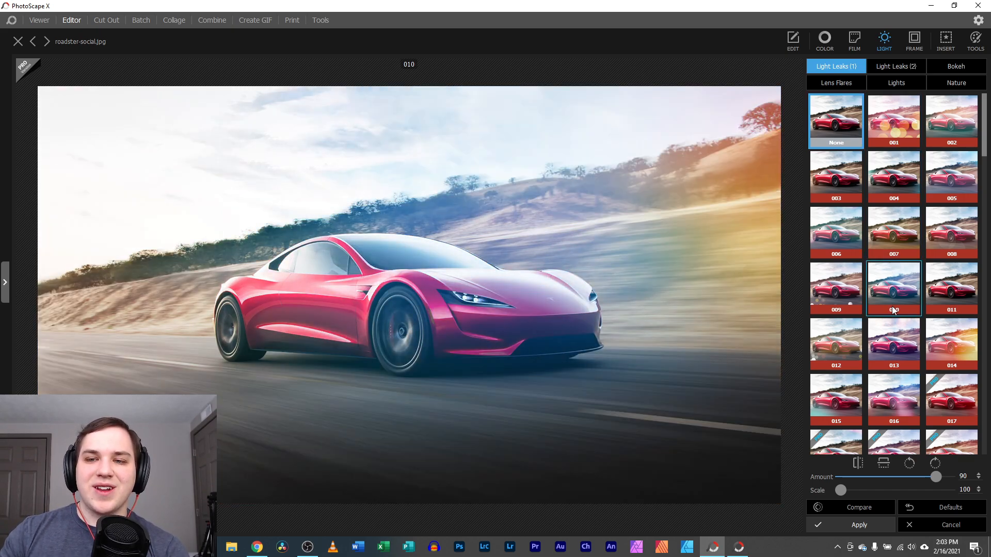
left_click(947, 300)
left_click(944, 335)
Recheck leaks 011, 010, 007 and 004, settle on 013, and dismiss the pro-only 017 offer
left_click(952, 301)
left_click(950, 292)
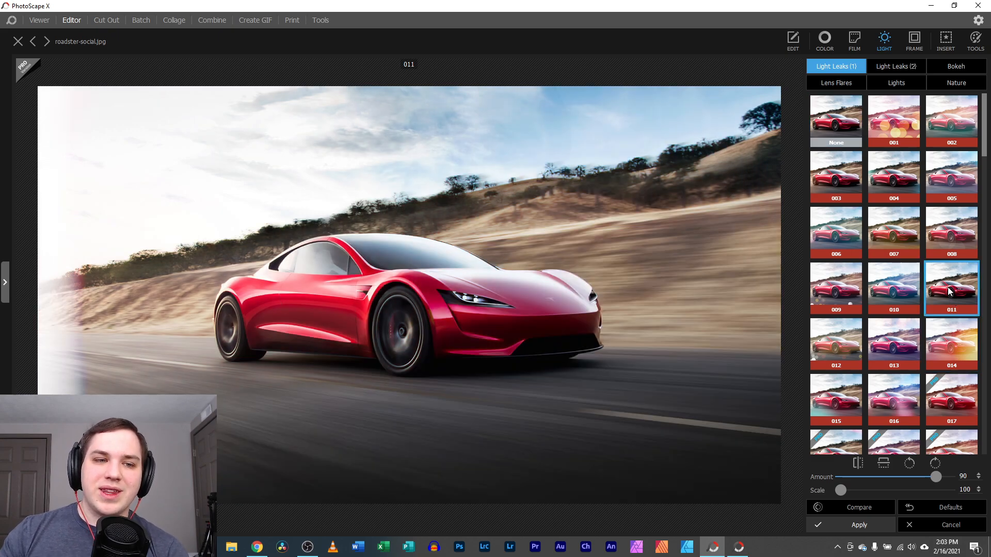
left_click(898, 287)
left_click(885, 228)
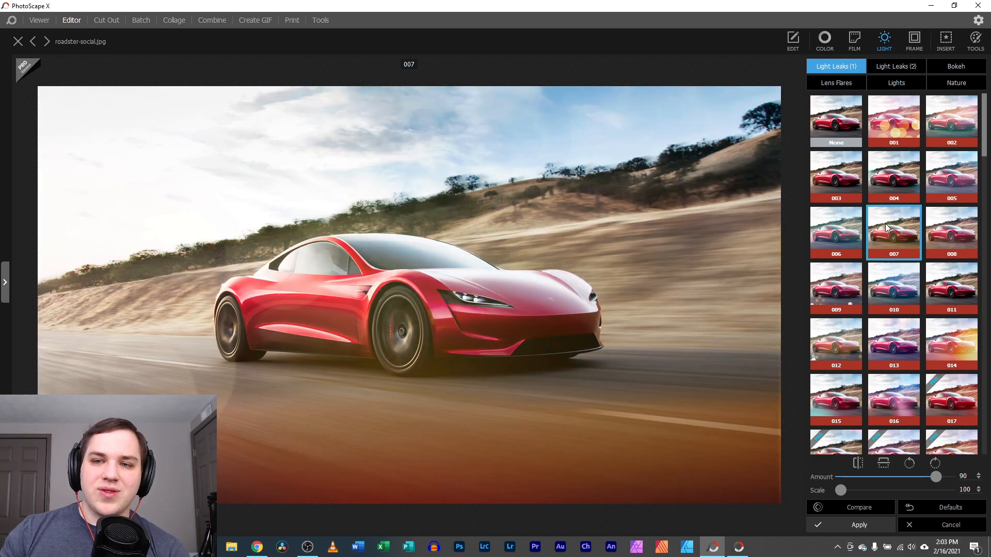
left_click(898, 177)
left_click(906, 341)
left_click(953, 410)
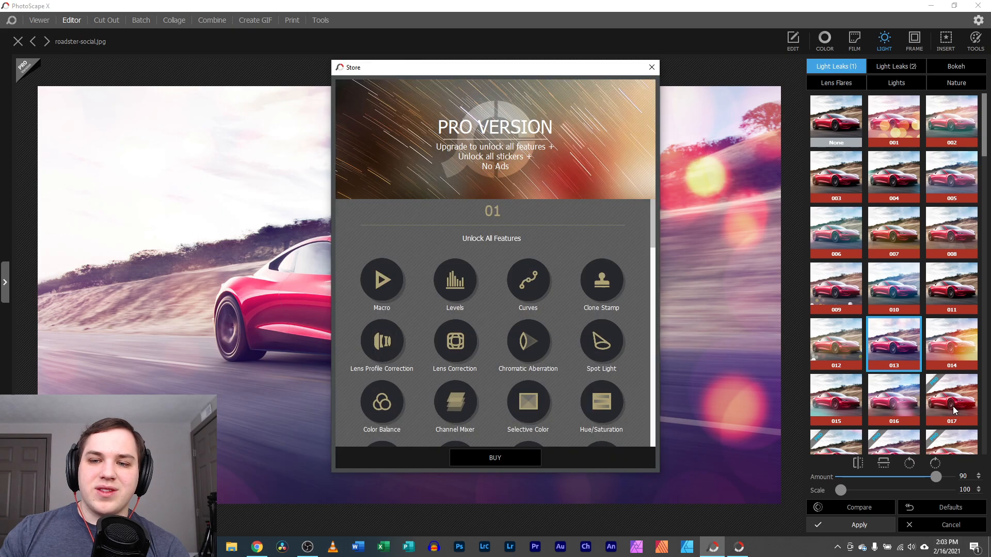
left_click(651, 68)
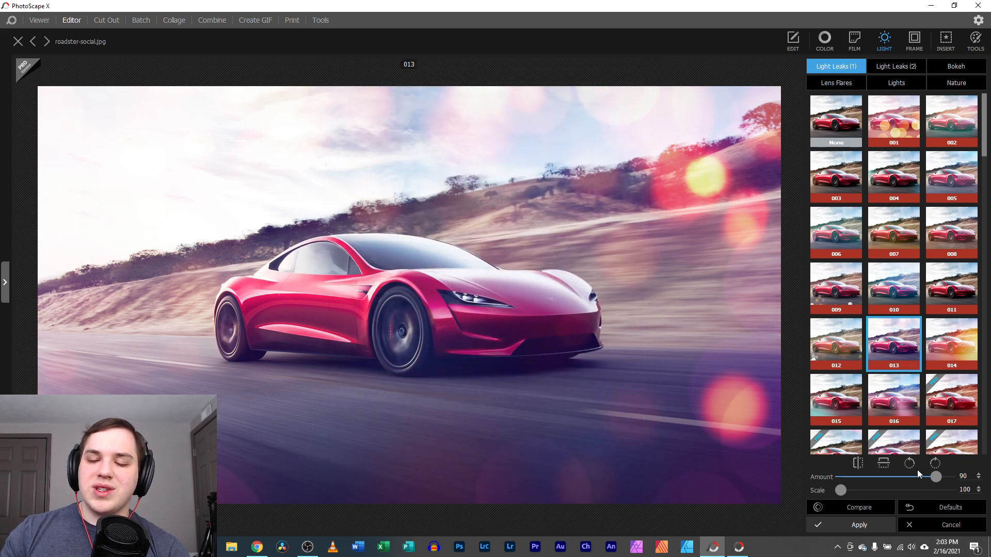
Set light leak 013 to amount 68 and scale 112, rotating the flare to the right edge
left_click_drag(934, 476, 906, 477)
mouse_move(841, 490)
left_mouse_down()
mouse_move(927, 494)
mouse_move(855, 493)
left_mouse_up()
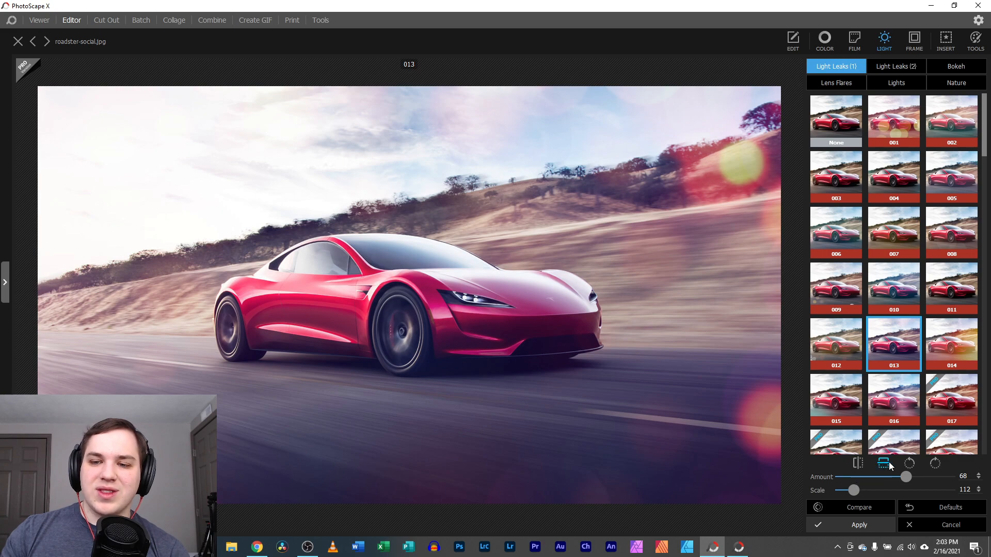
left_click(908, 464)
left_click(909, 464)
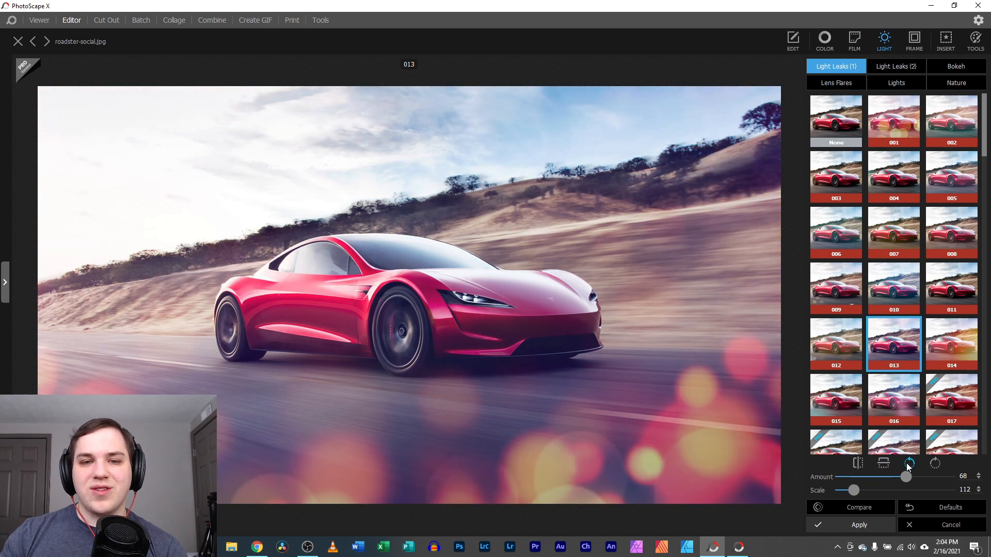
left_click(909, 464)
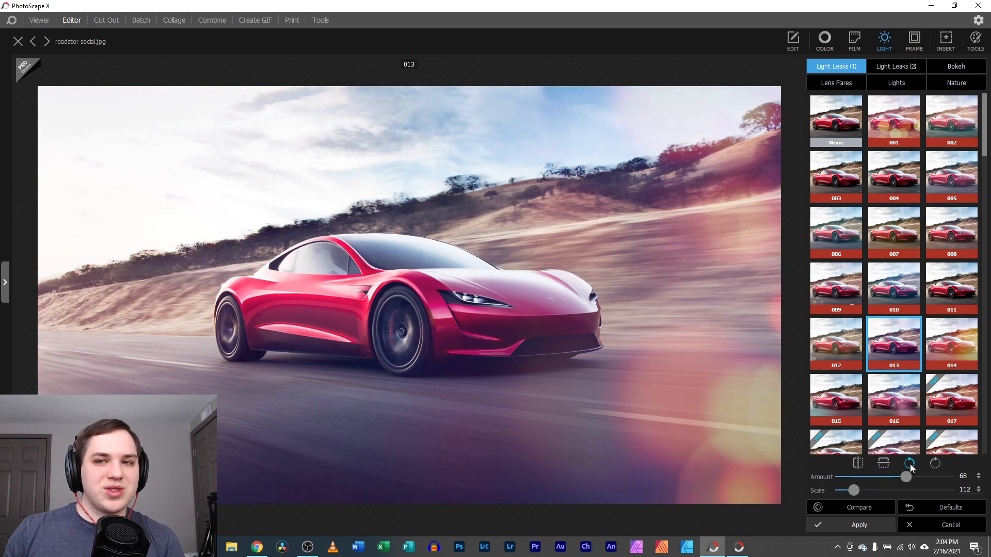
left_click(880, 66)
Apply light leak 005 with a red tint, angle its streak across the car, and compare with the original
left_click(899, 163)
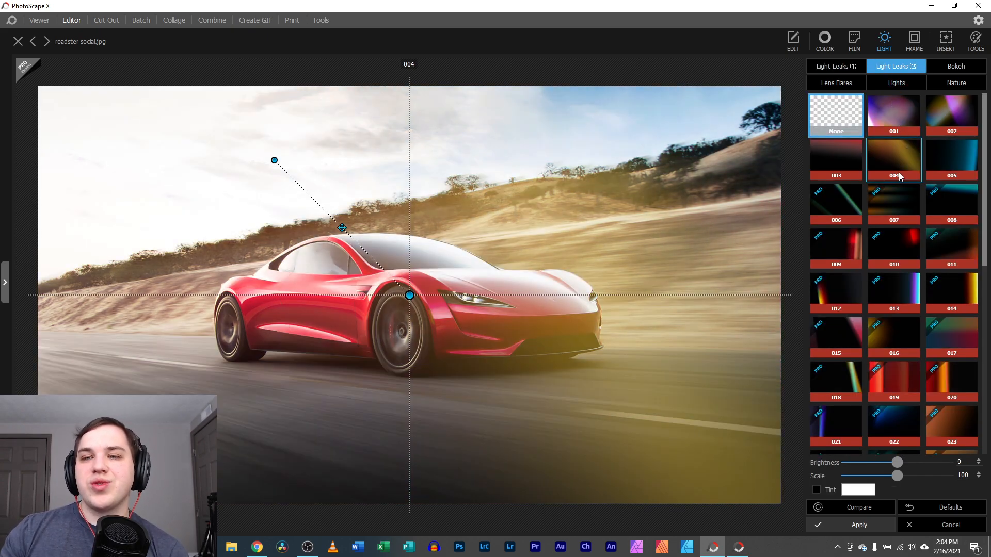
left_click(851, 199)
left_click(950, 167)
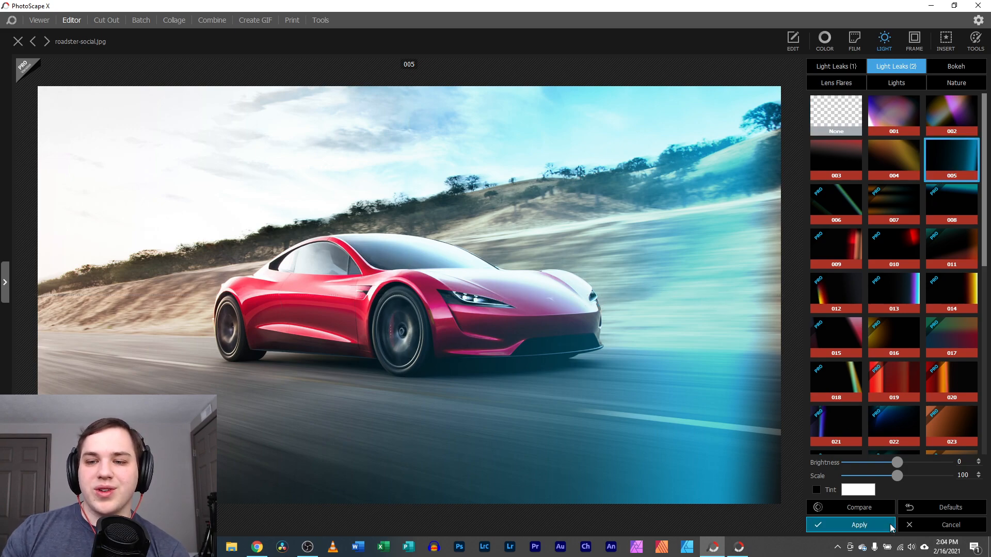
left_click(853, 490)
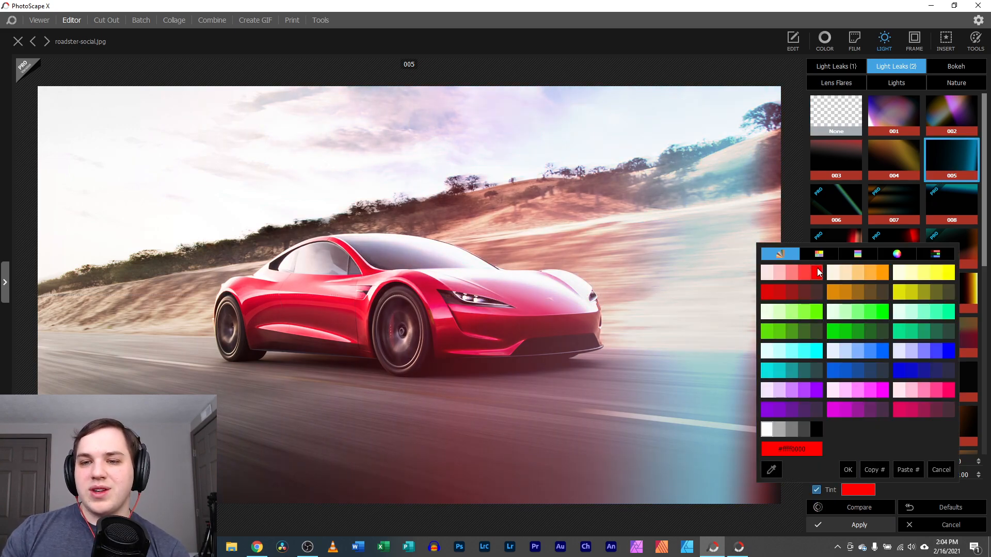
left_click(817, 271)
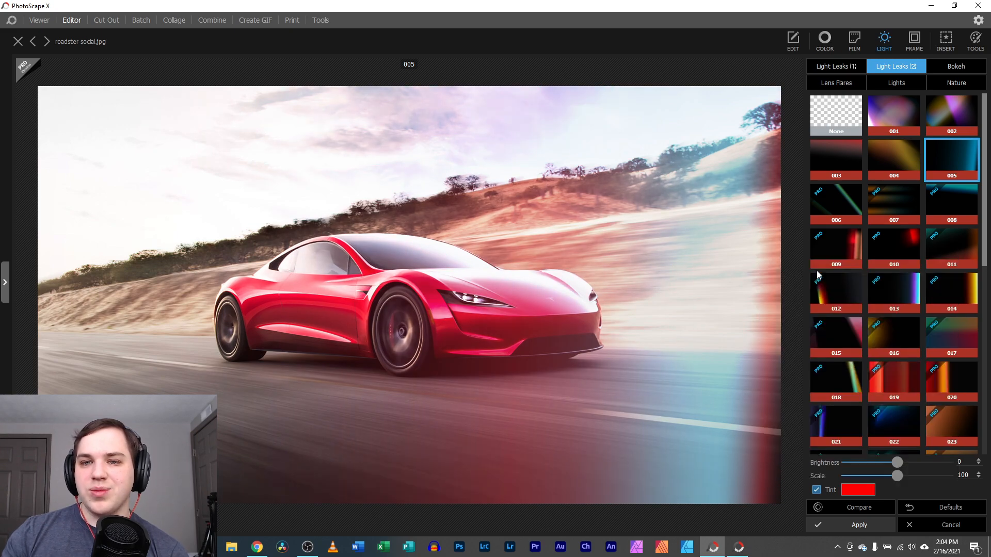
mouse_move(600, 306)
left_mouse_down()
mouse_move(463, 330)
mouse_move(563, 381)
mouse_move(437, 429)
left_mouse_up()
left_click_drag(488, 396, 678, 439)
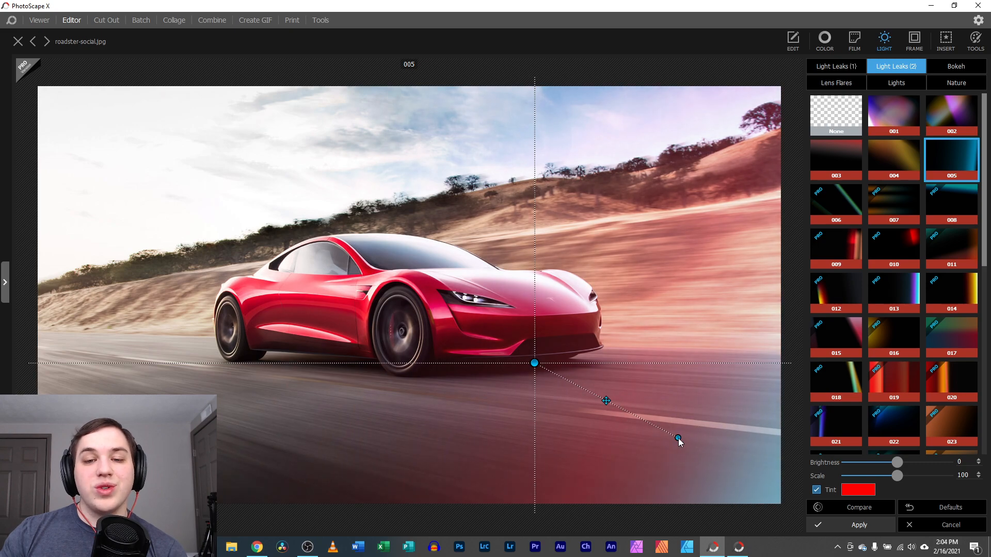
left_click(873, 508)
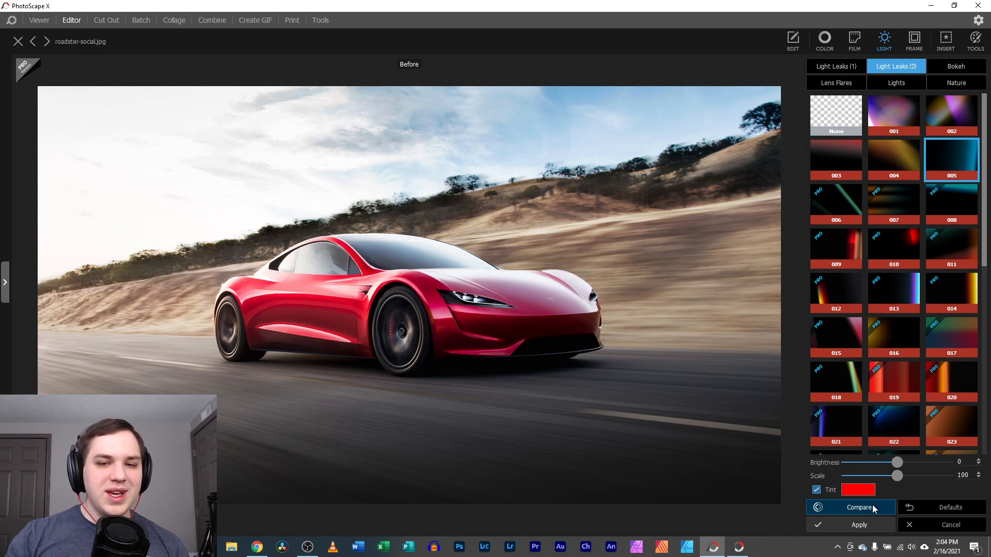
left_click(874, 508)
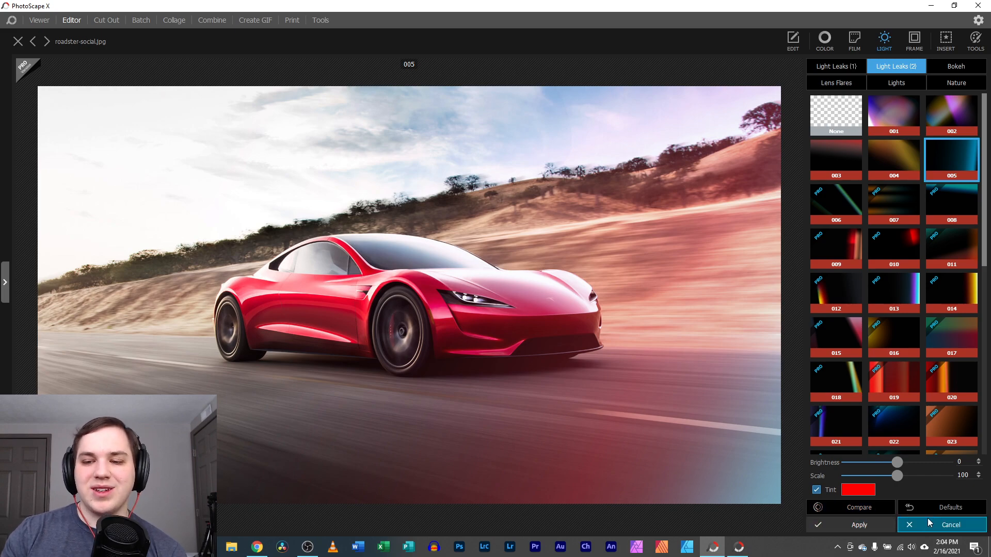
Preview several bokeh overlays ending on preset 012, then browse the lens flare presets
left_click(955, 66)
left_click(896, 124)
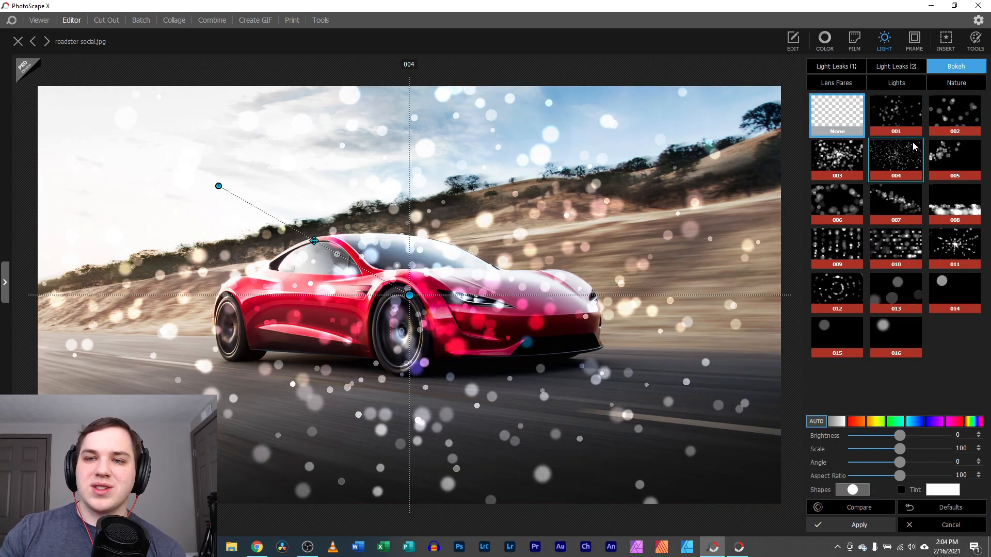
left_click(895, 158)
left_click(844, 202)
left_click(845, 289)
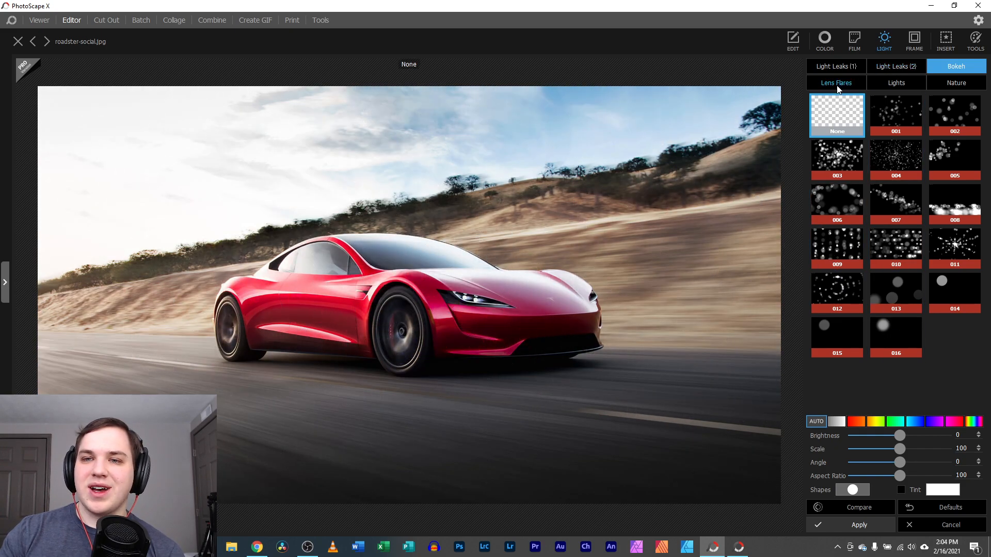
left_click(837, 84)
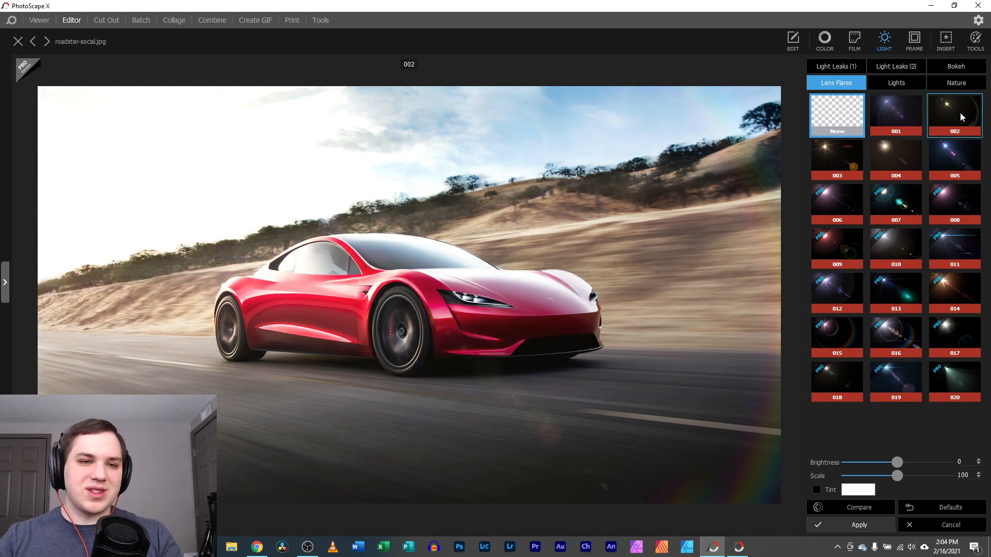
left_click(899, 84)
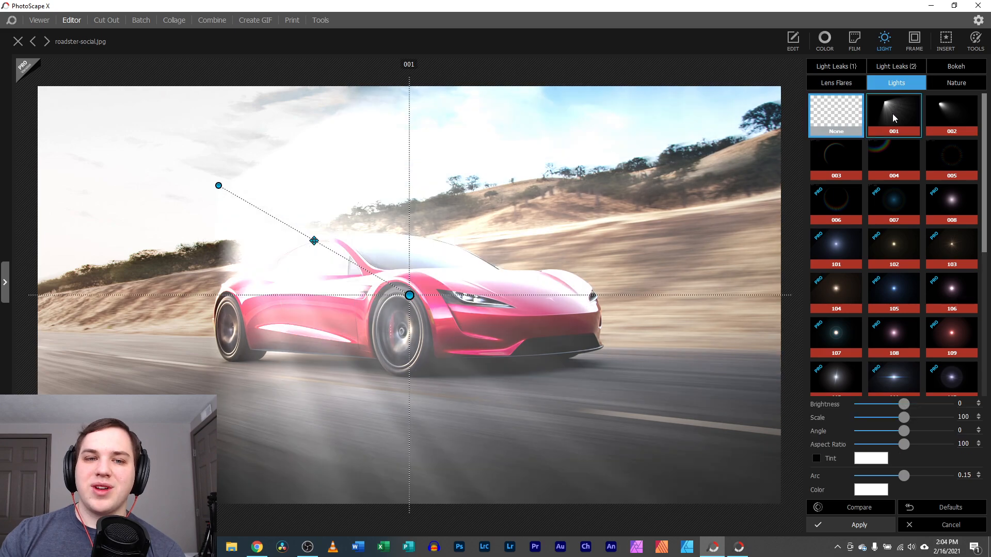
Place light 001 near the car's rear at scale 85, aspect ratio 514, with blue tint and magenta colour
left_click(894, 117)
left_click_drag(313, 241, 160, 170)
left_click_drag(256, 225, 310, 271)
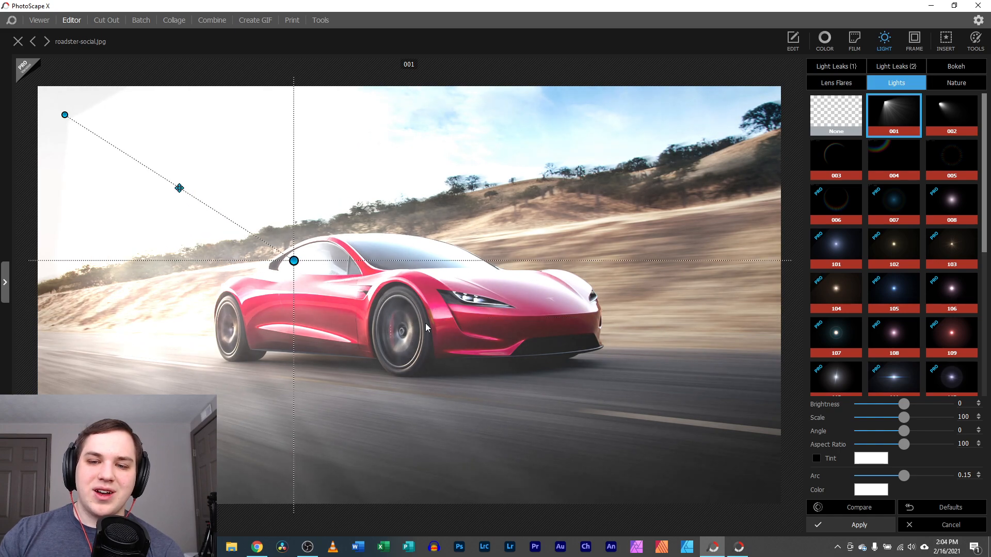
left_click_drag(901, 421, 925, 438)
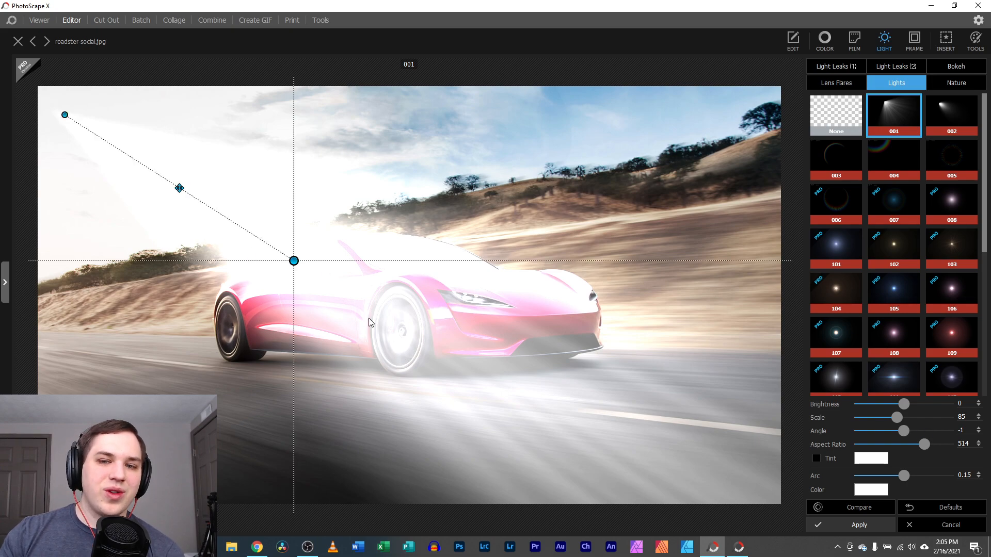
left_click(872, 458)
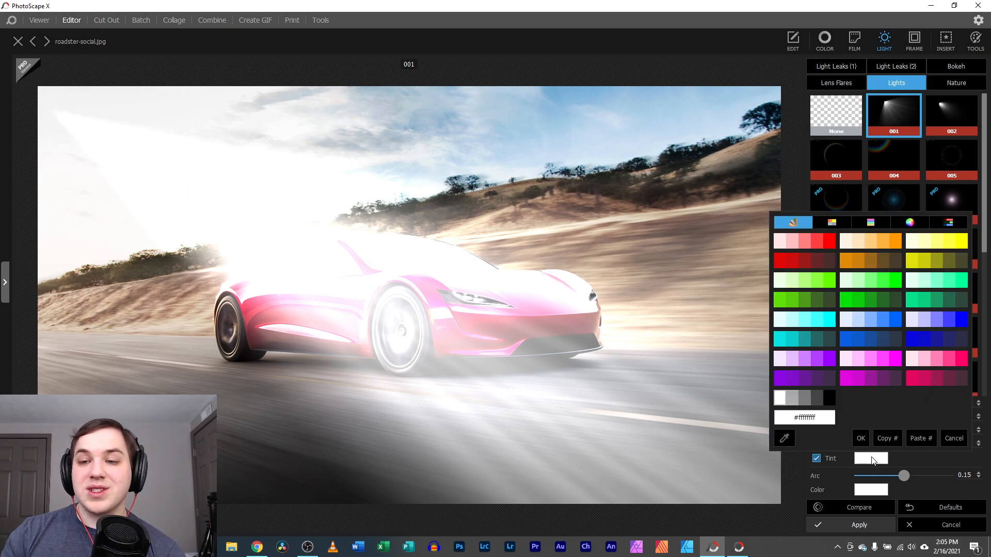
left_click(880, 314)
left_click(870, 490)
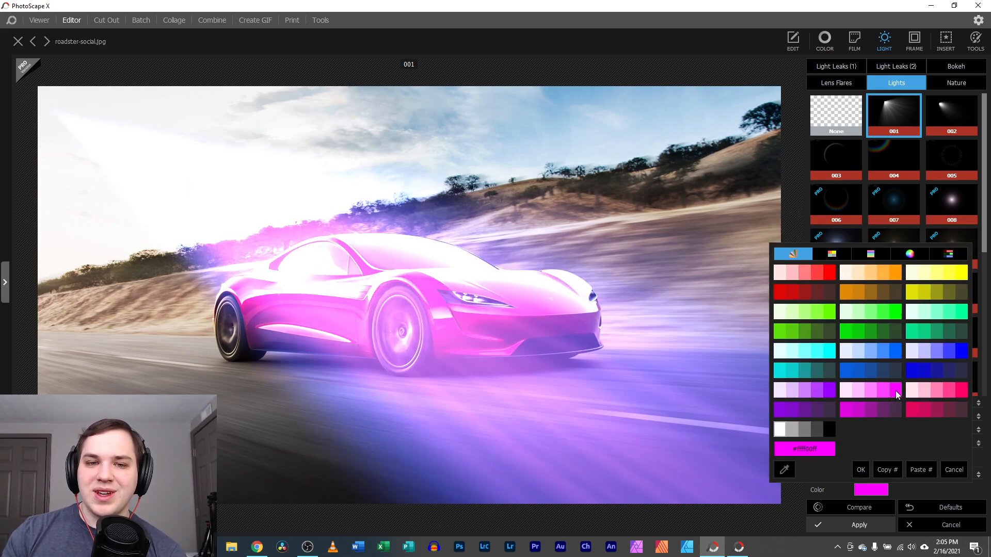
left_click(898, 394)
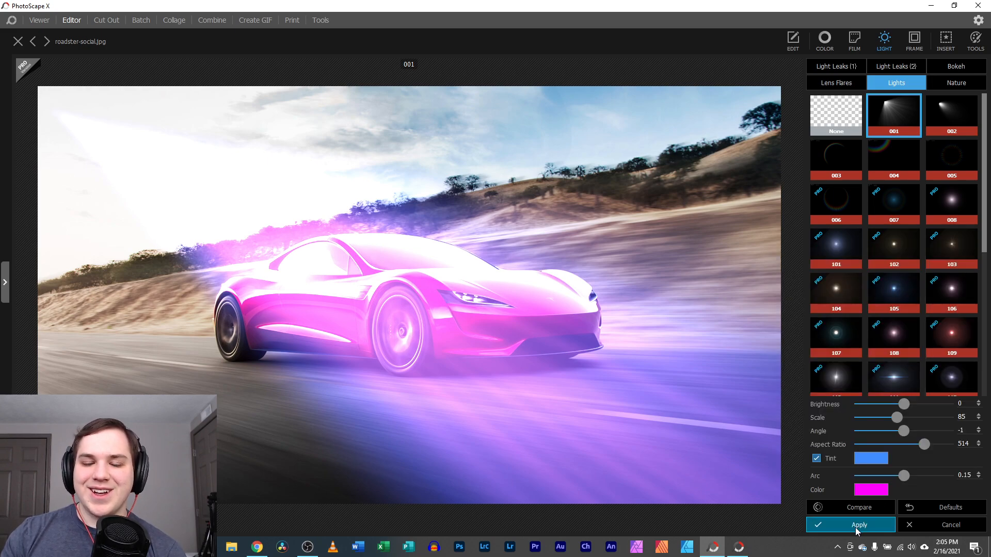
Try the Dust 01 and Dust 03 nature overlays, then cancel the light effects without applying
left_click(953, 84)
left_click(909, 123)
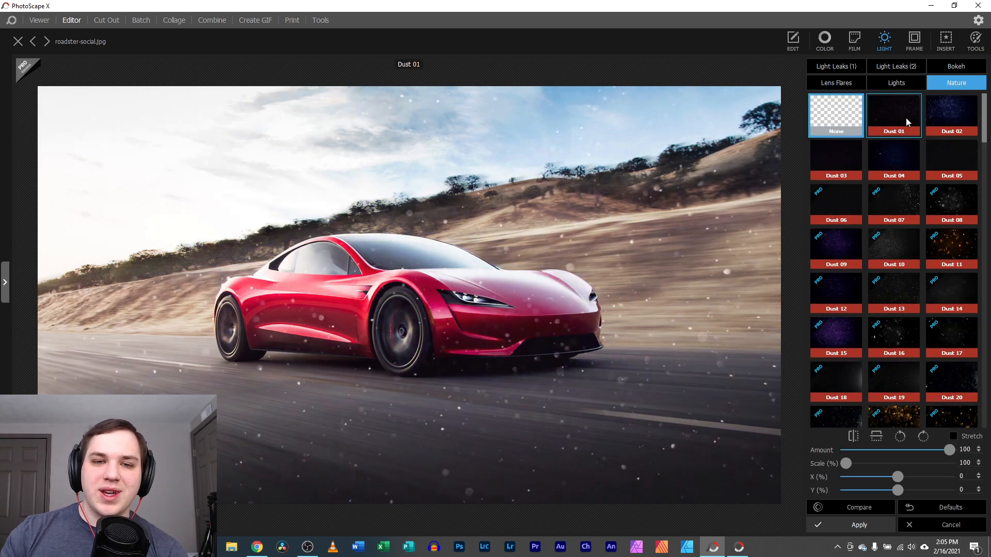
left_click(847, 175)
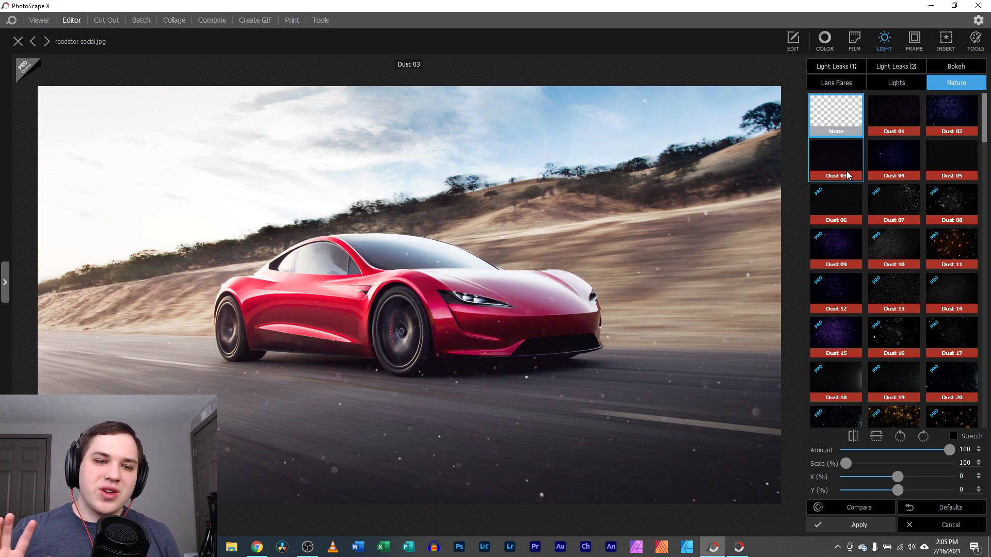
left_click(898, 132)
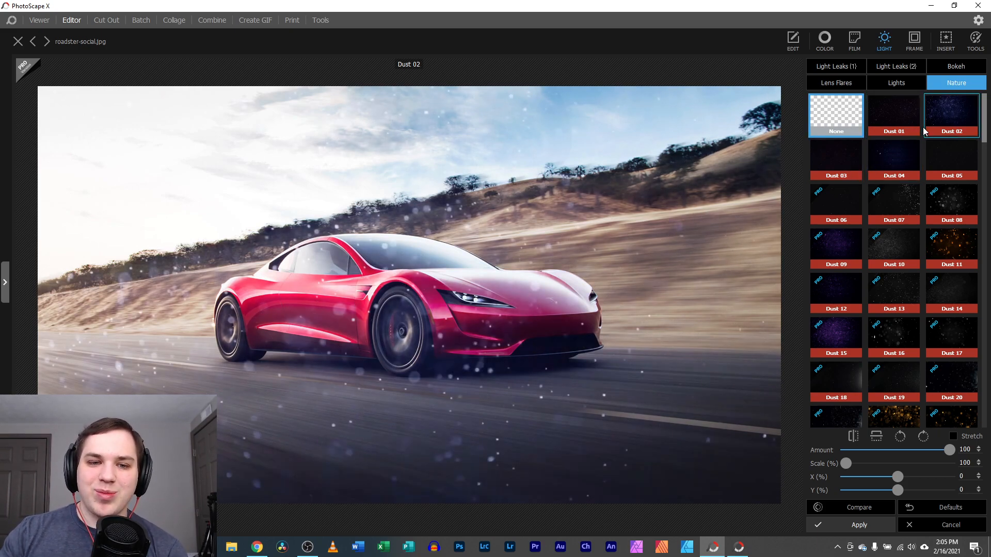
left_click(894, 115)
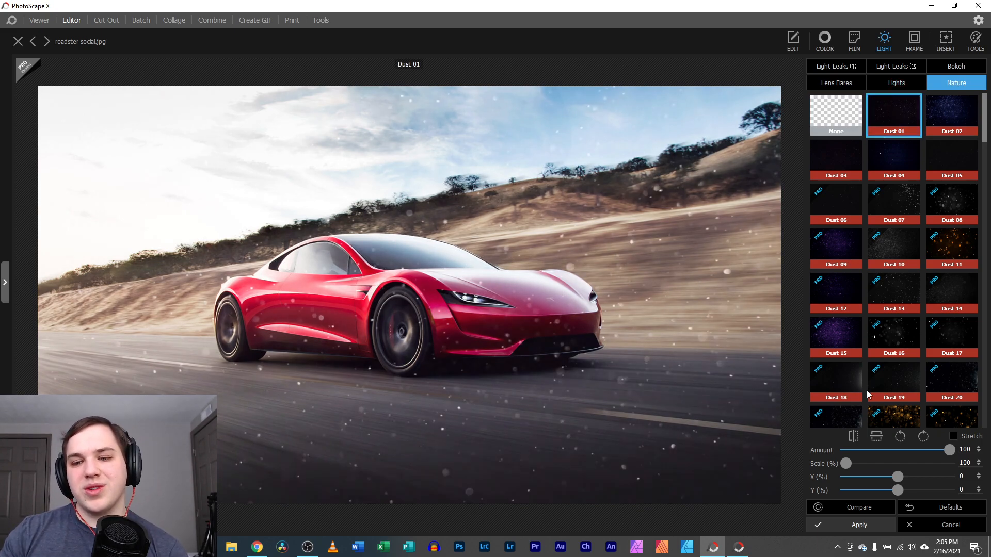
left_click(933, 533)
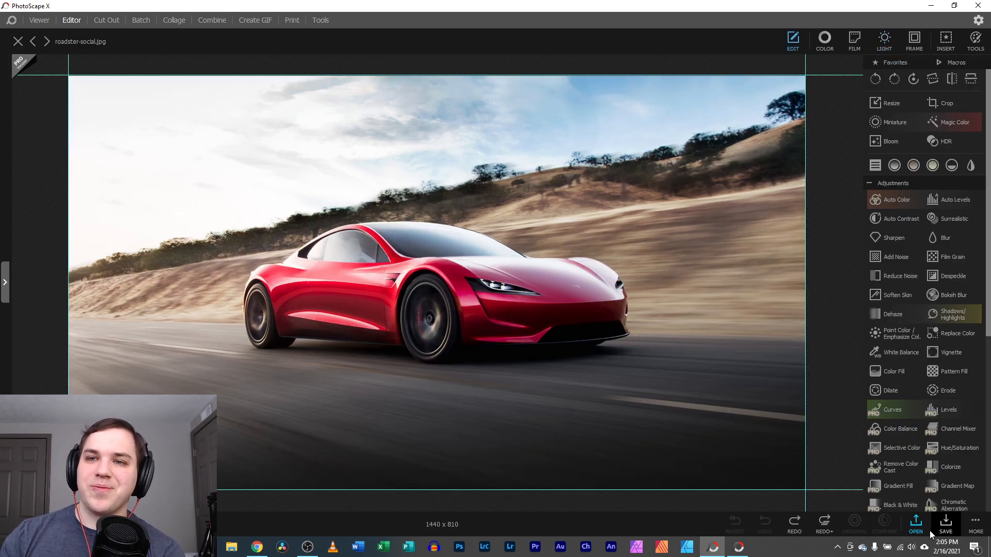
Browse the frame options and preview the corner-notched frame on the car photo
left_click(912, 41)
left_click(897, 66)
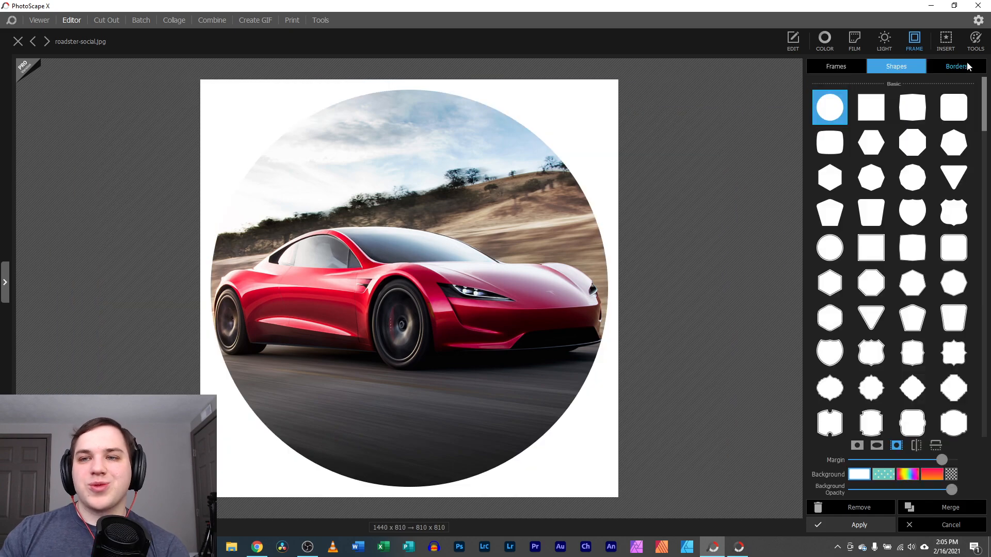
left_click(966, 66)
left_click(835, 66)
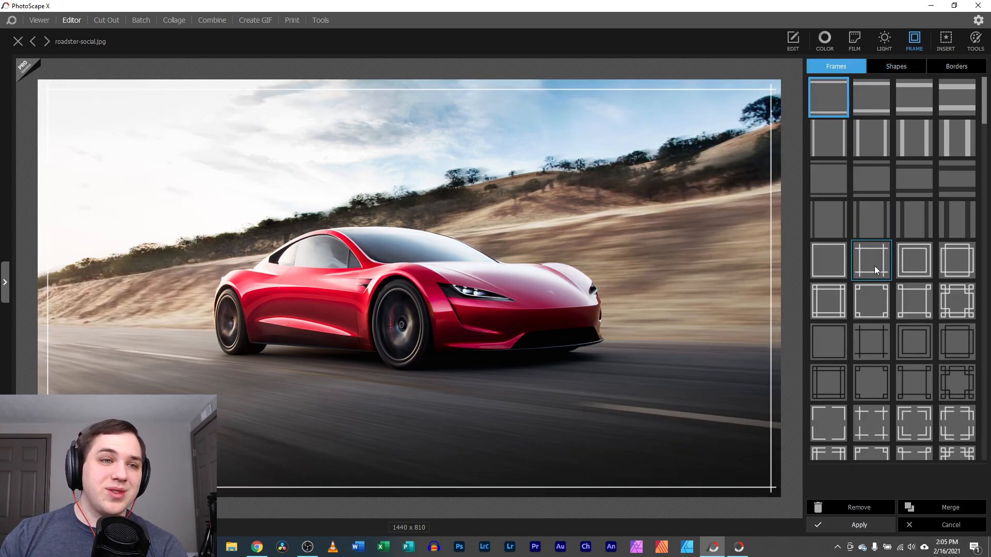
left_click(945, 309)
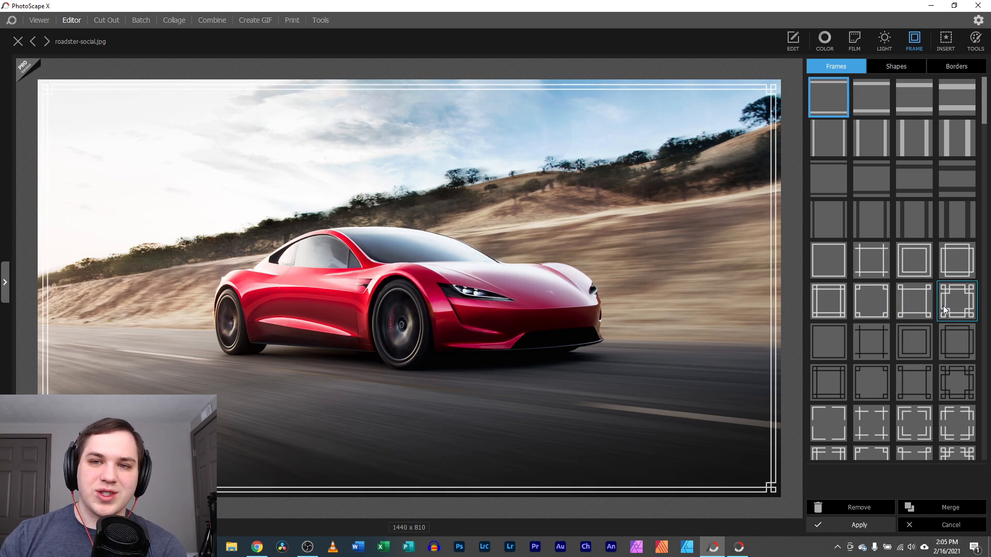
left_click(940, 304)
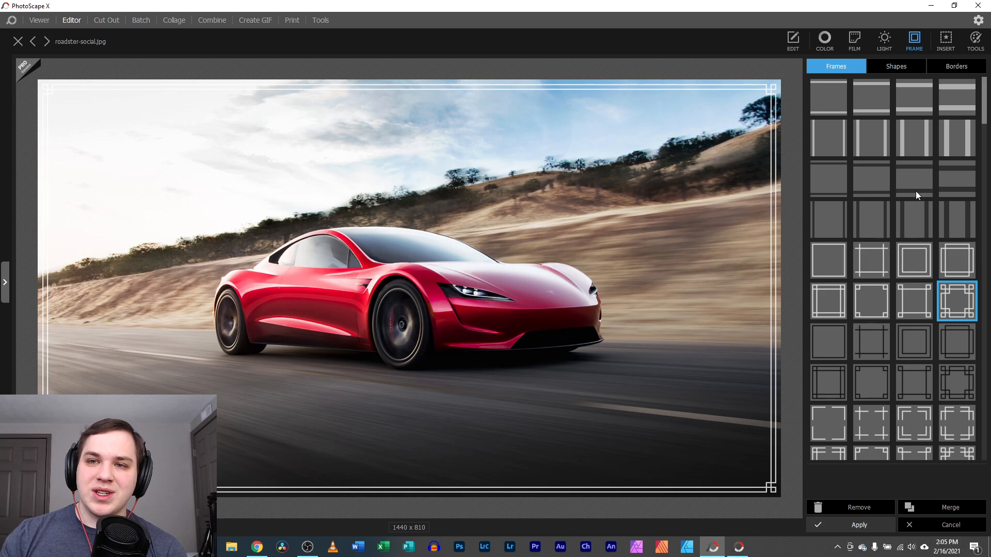
Preview square and circle shape crops, with a transparent background behind the circle
left_click(896, 66)
left_click(877, 110)
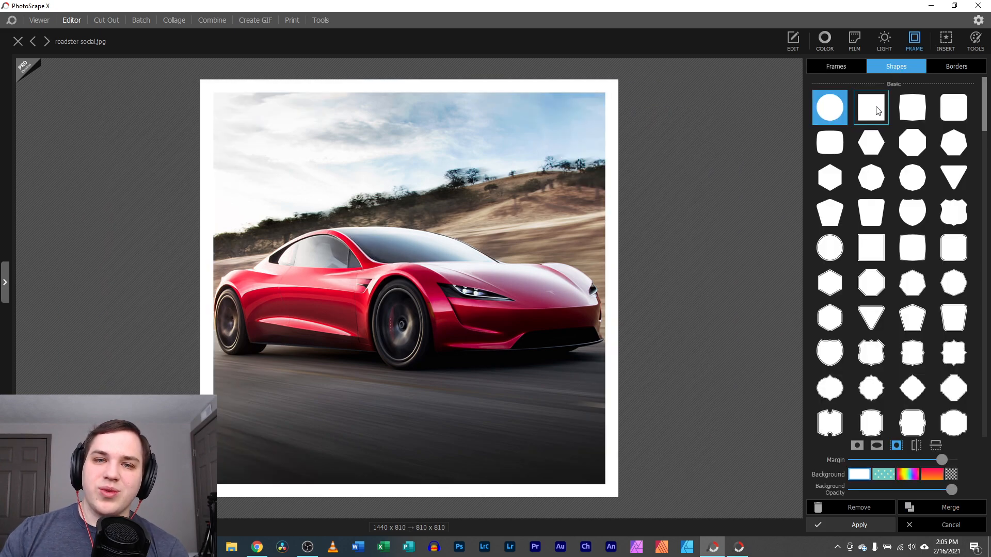
left_click(837, 111)
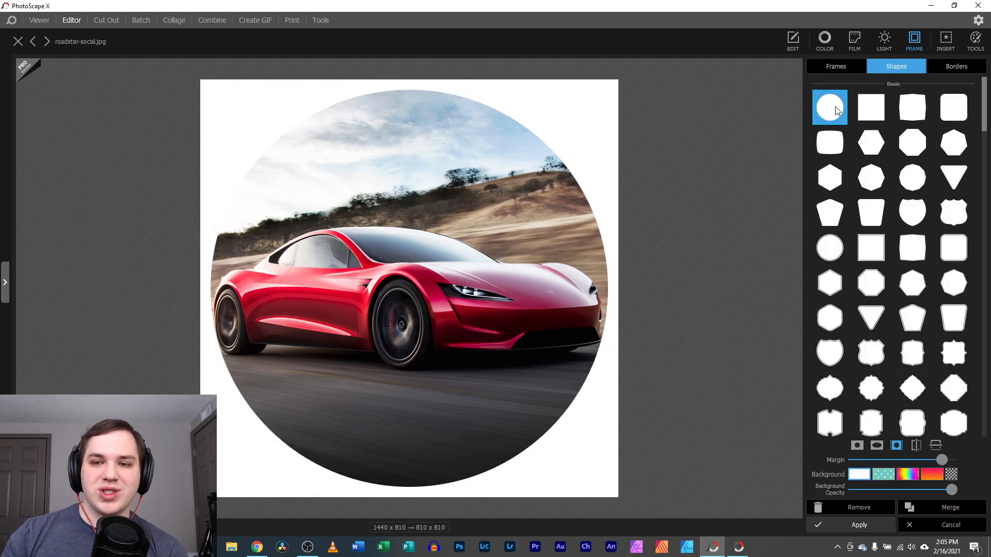
left_click(951, 474)
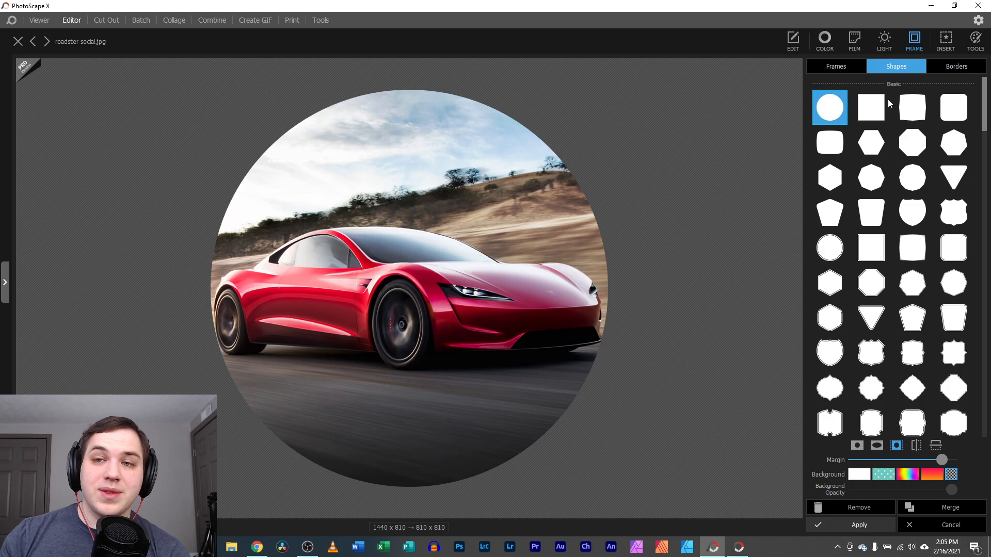
Preview rounded-square and decagon shape frames, scroll the shape list, then cancel the shape frame
left_click(870, 106)
left_click(912, 110)
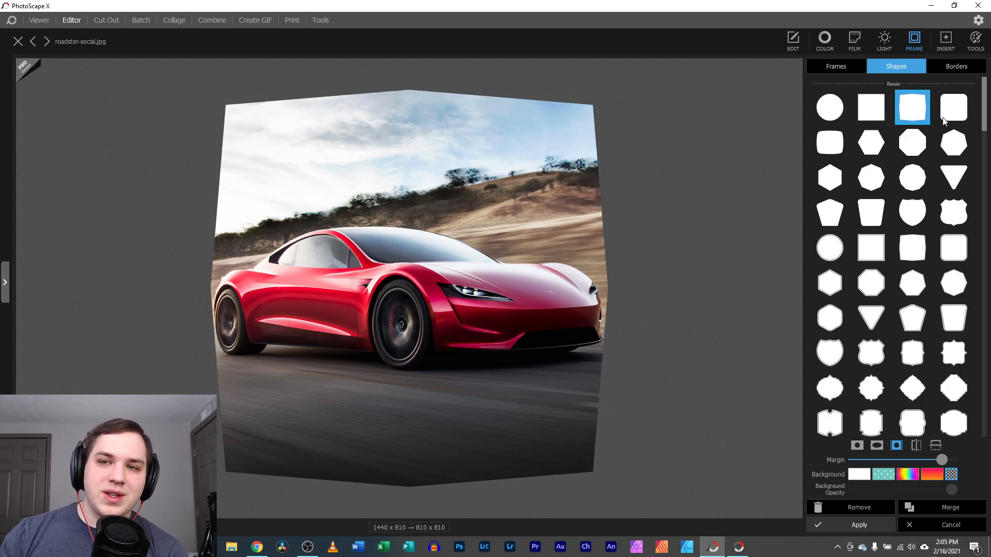
left_click(925, 169)
scroll(955, 206, "down", 3)
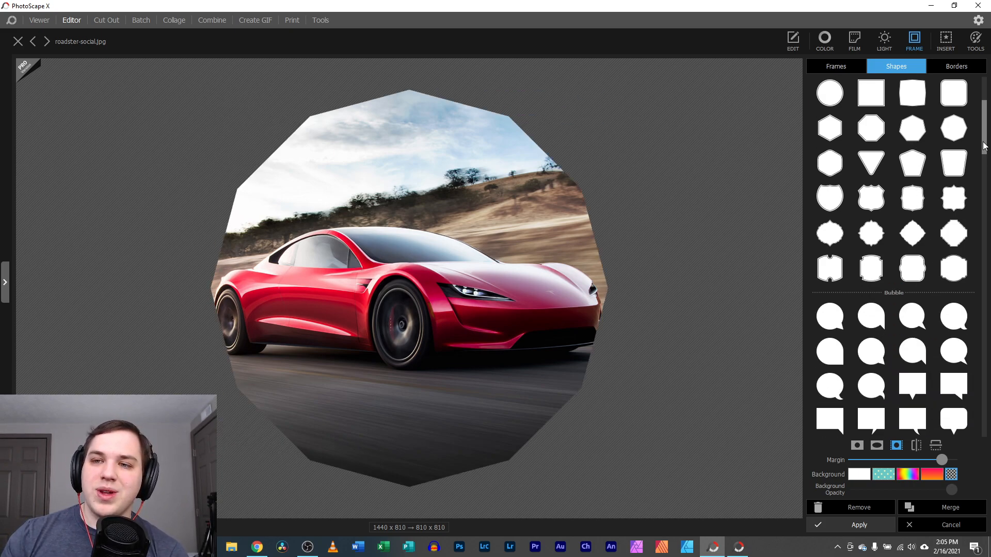
left_click_drag(983, 143, 973, 431)
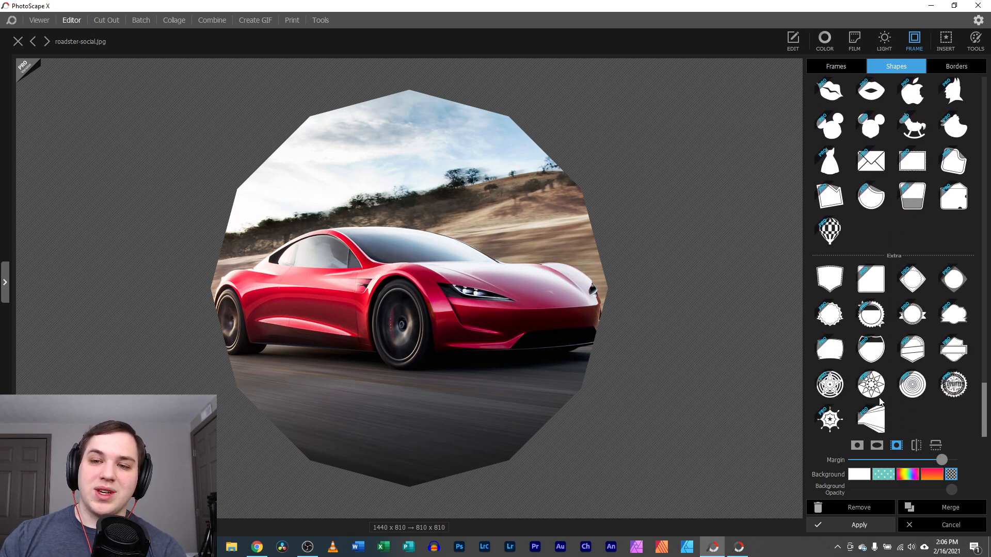
scroll(901, 169, "up", 1)
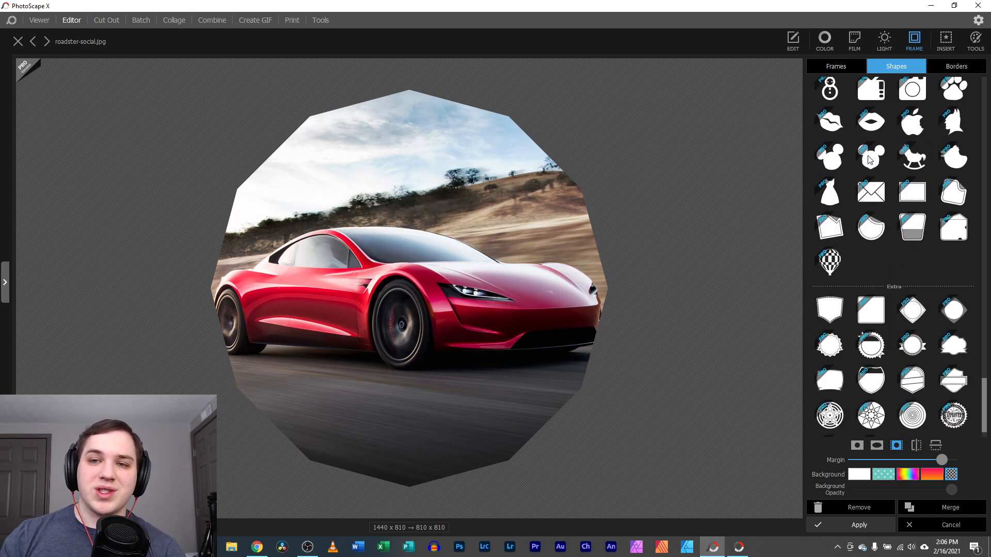
scroll(929, 169, "up", 2)
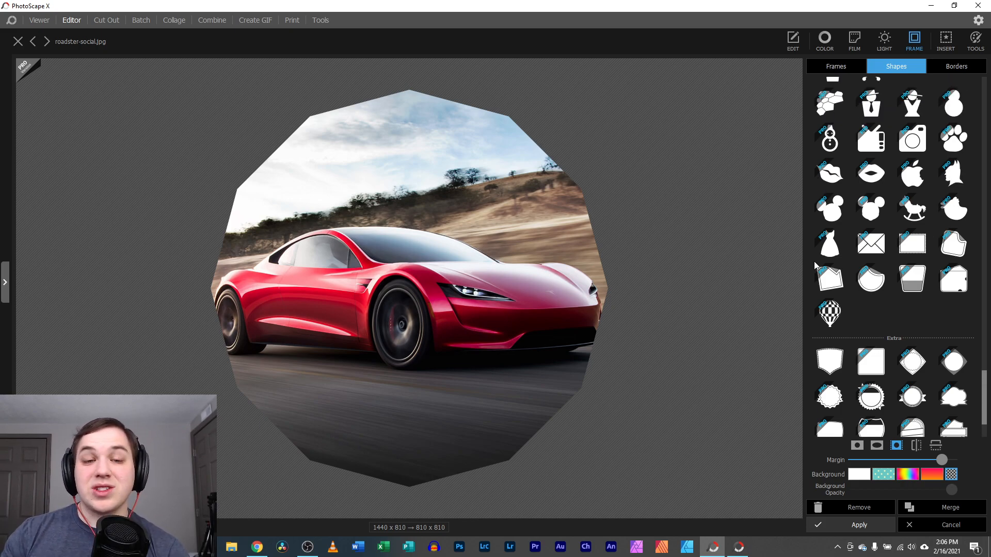
left_click(958, 524)
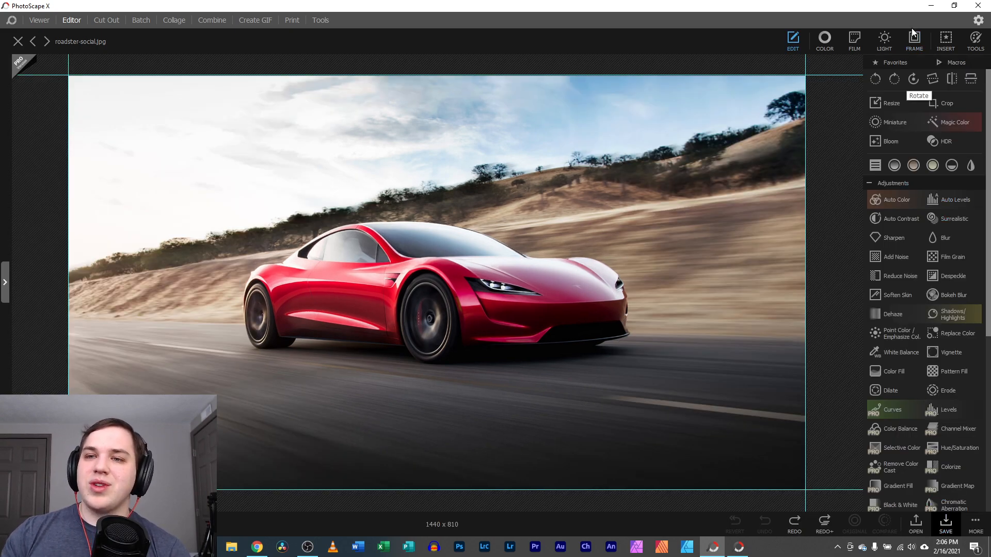
Apply the thick rounded white border with drop shadow, making the photo 1786 x 1156
left_click(914, 36)
left_click(945, 65)
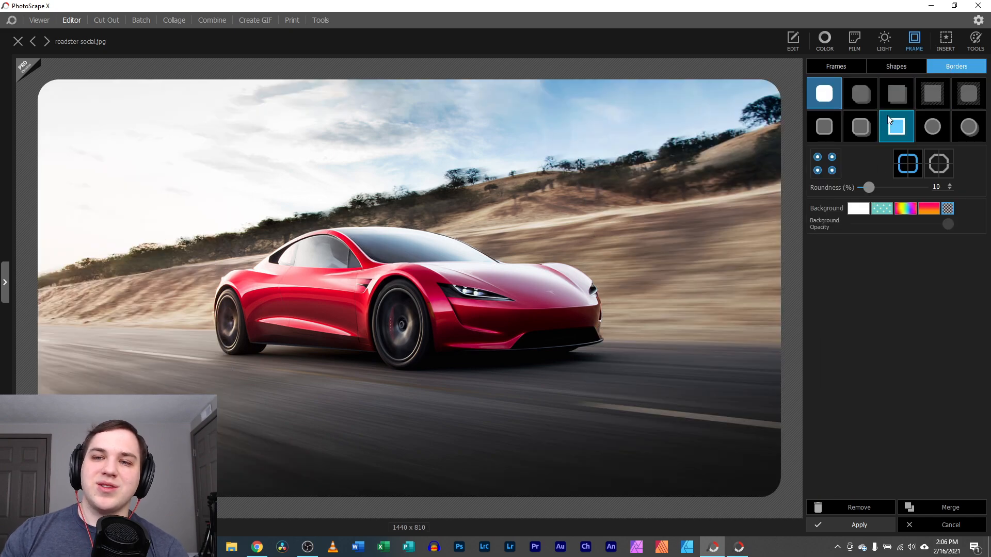
left_click(860, 129)
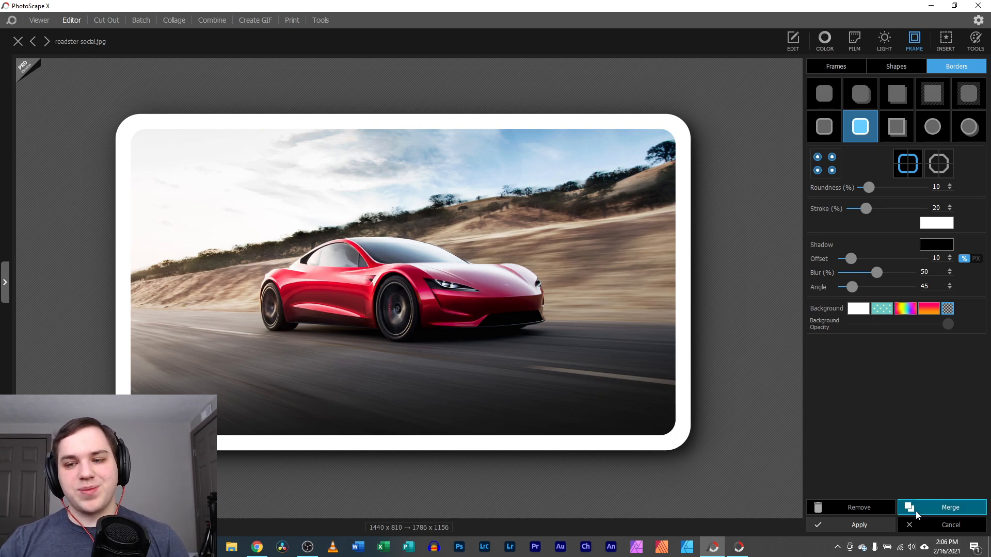
left_click(871, 525)
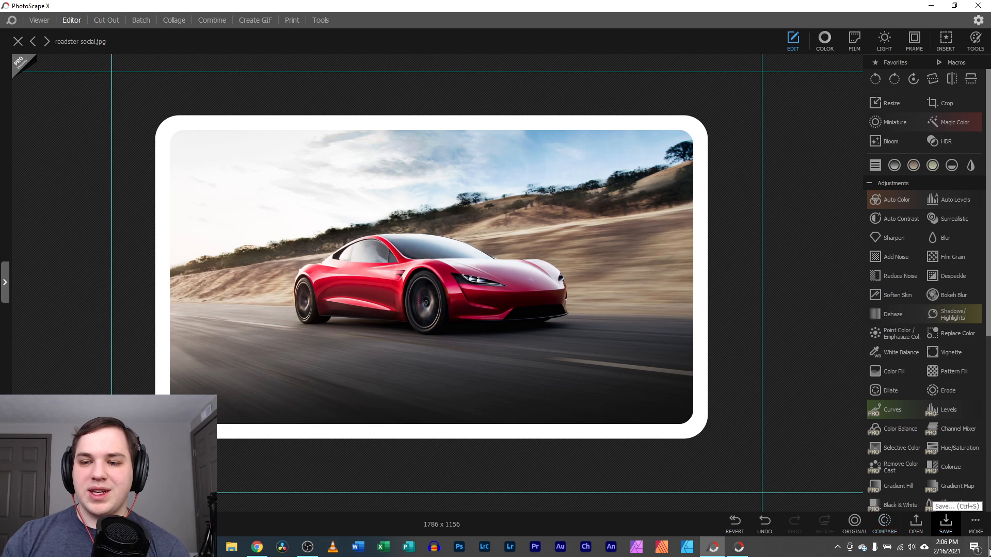
Save the bordered photo as roadster-social.png in PNG format and view it in its folder
left_click(975, 523)
left_click(892, 433)
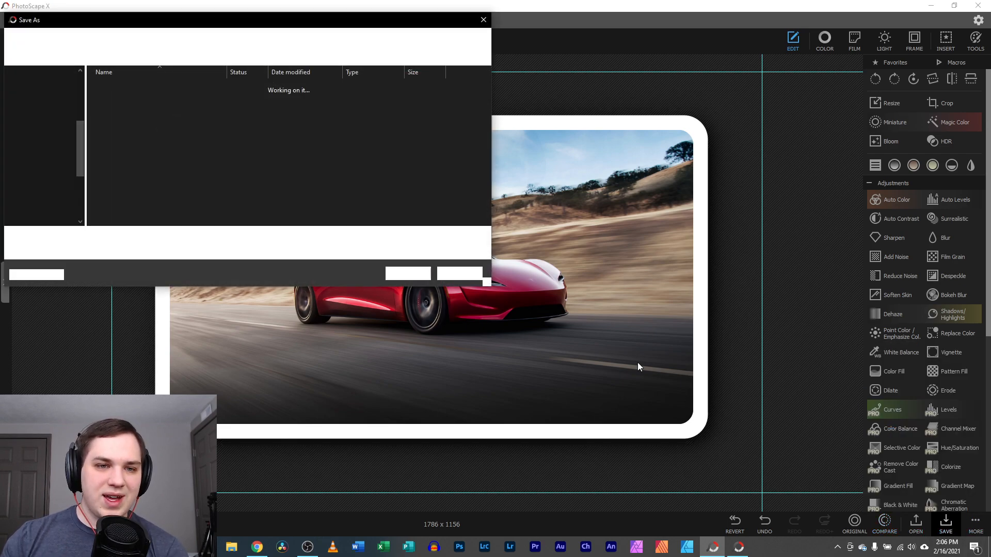
left_click(157, 253)
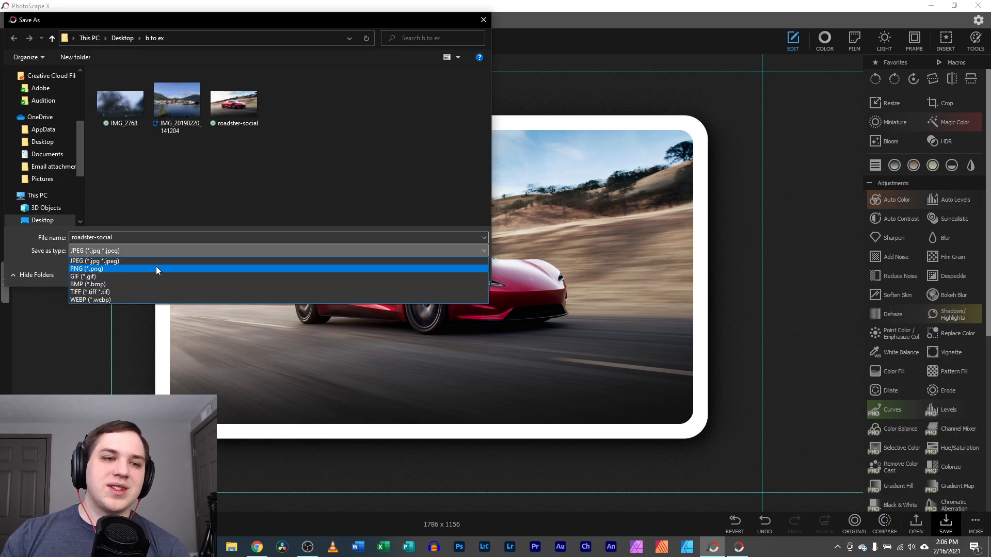
left_click(156, 266)
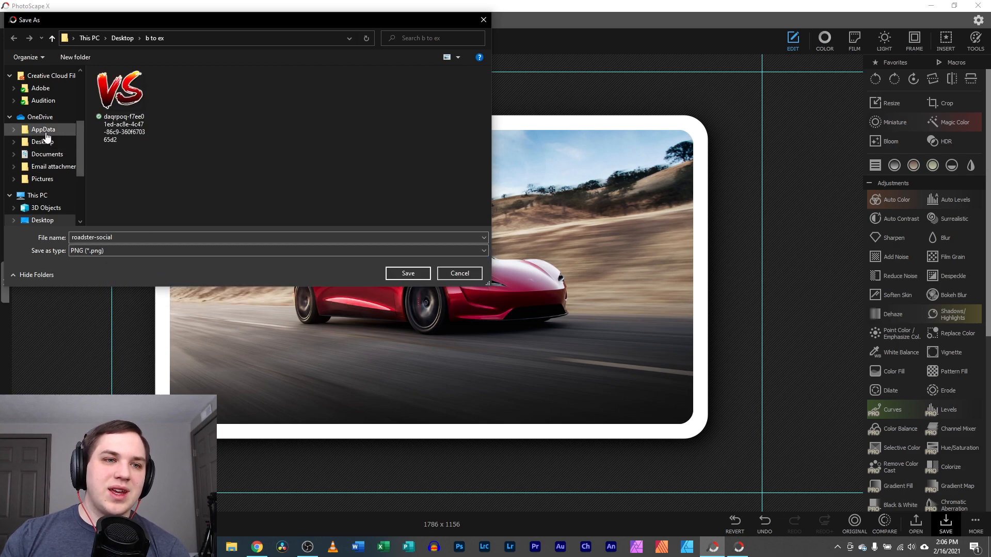
left_click(399, 274)
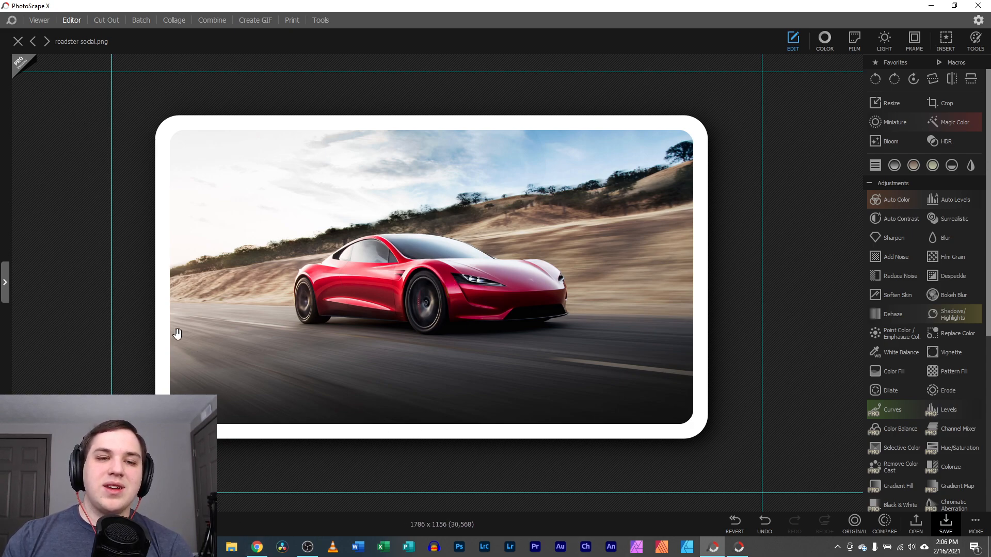
left_click(32, 21)
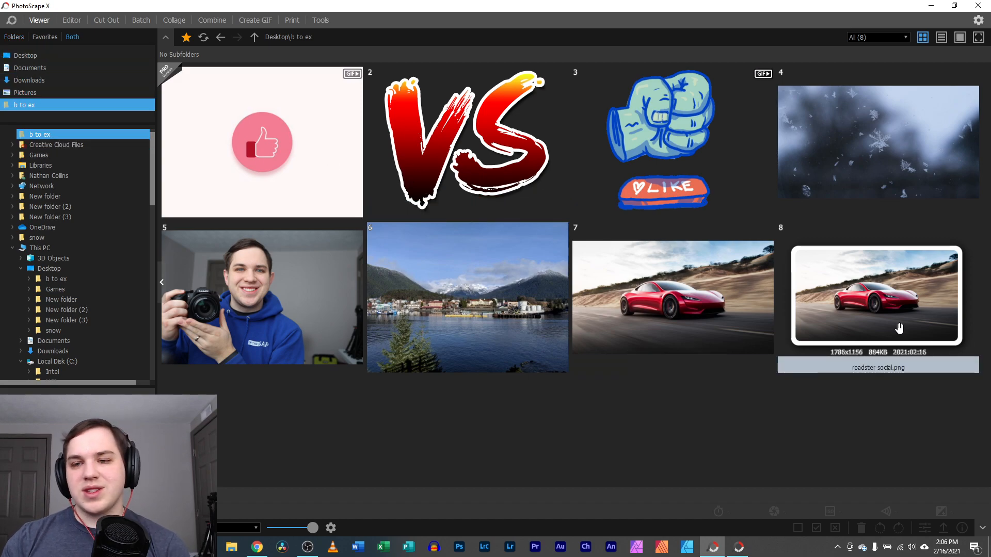
double_click(867, 302)
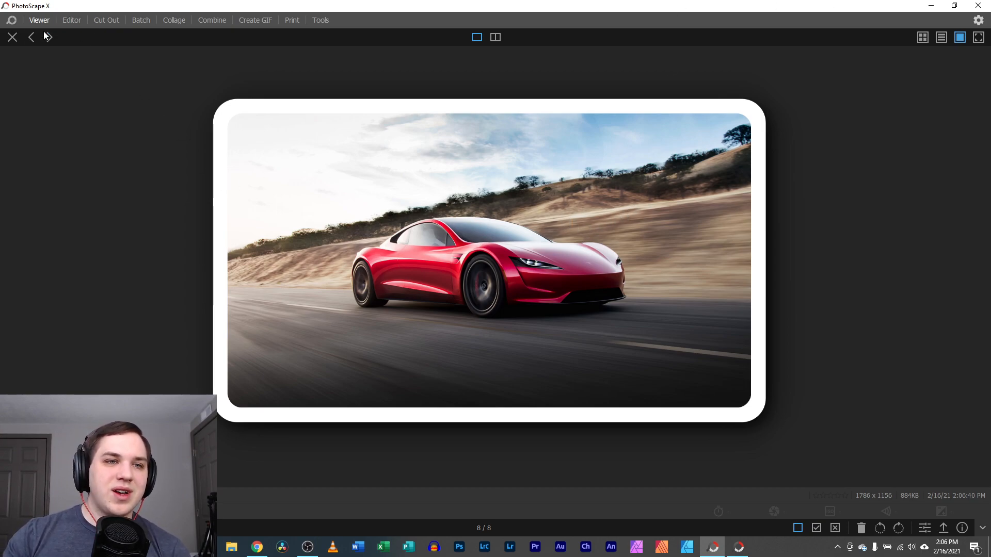
left_click(12, 36)
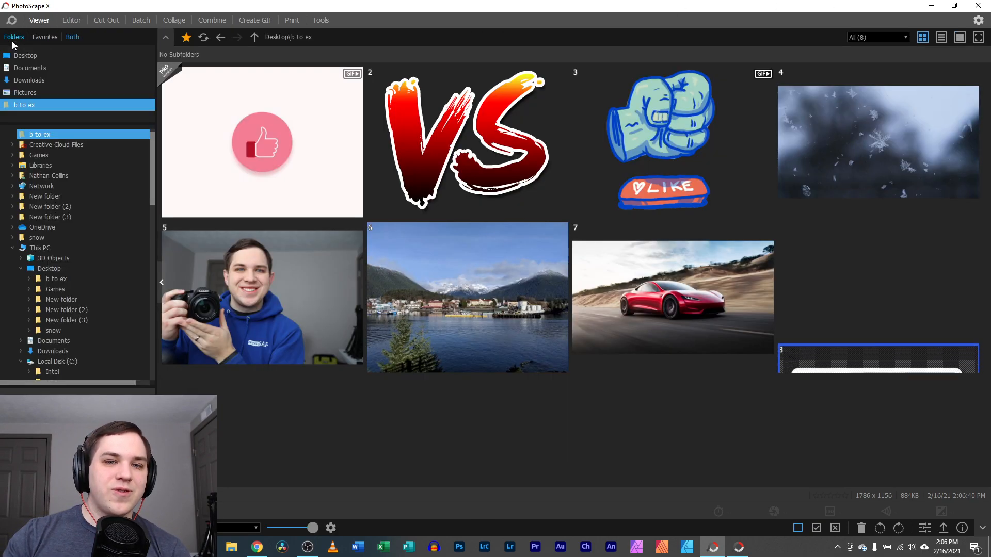
left_click(70, 20)
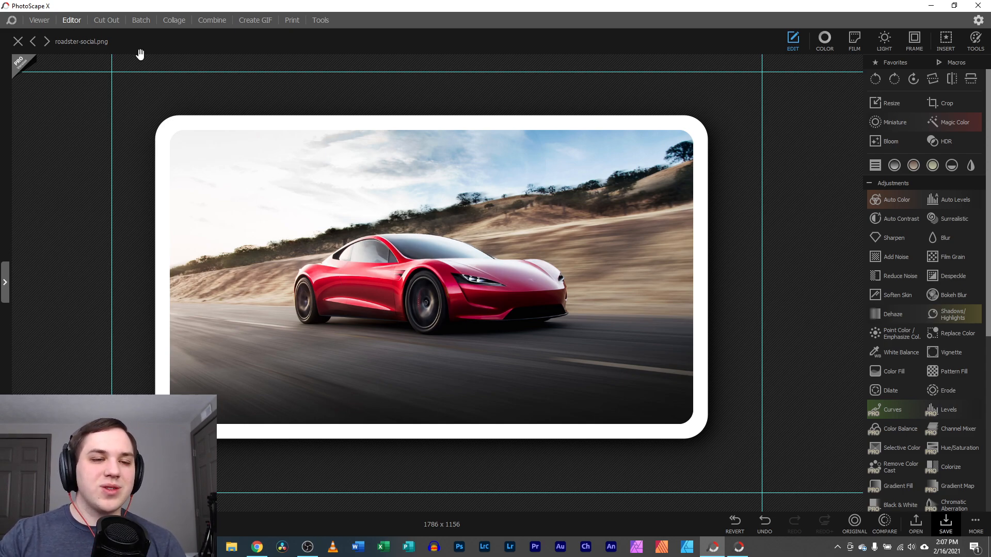
left_click(914, 41)
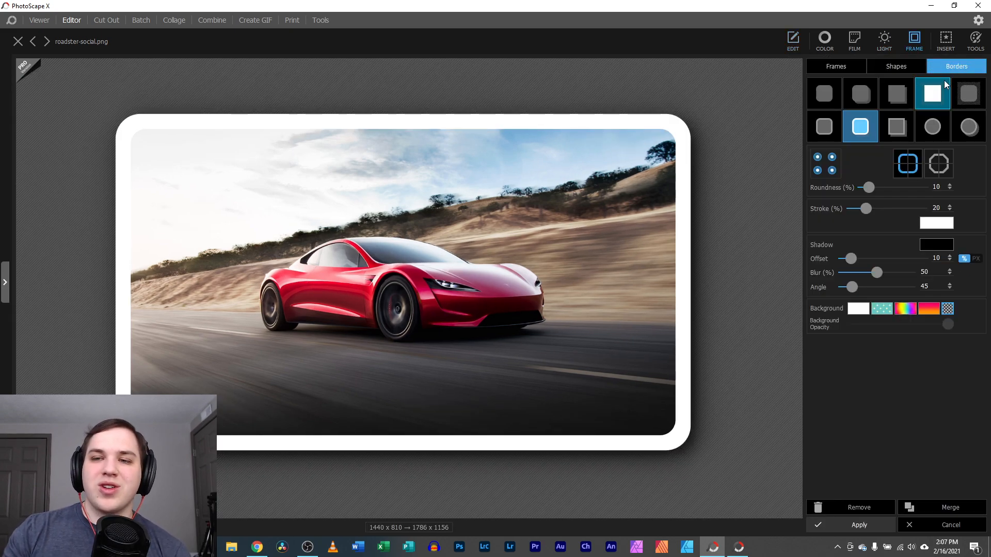
left_click(849, 207)
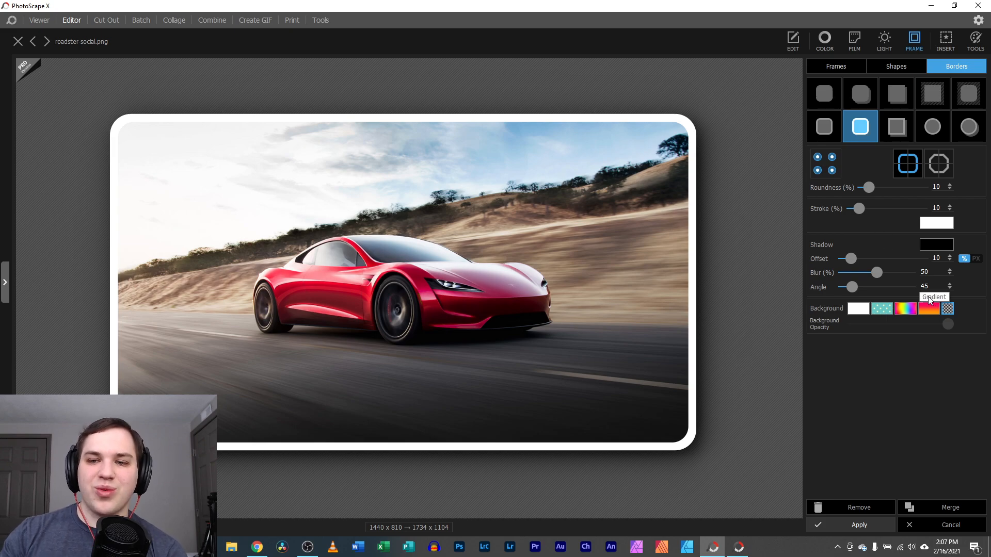
left_click(882, 308)
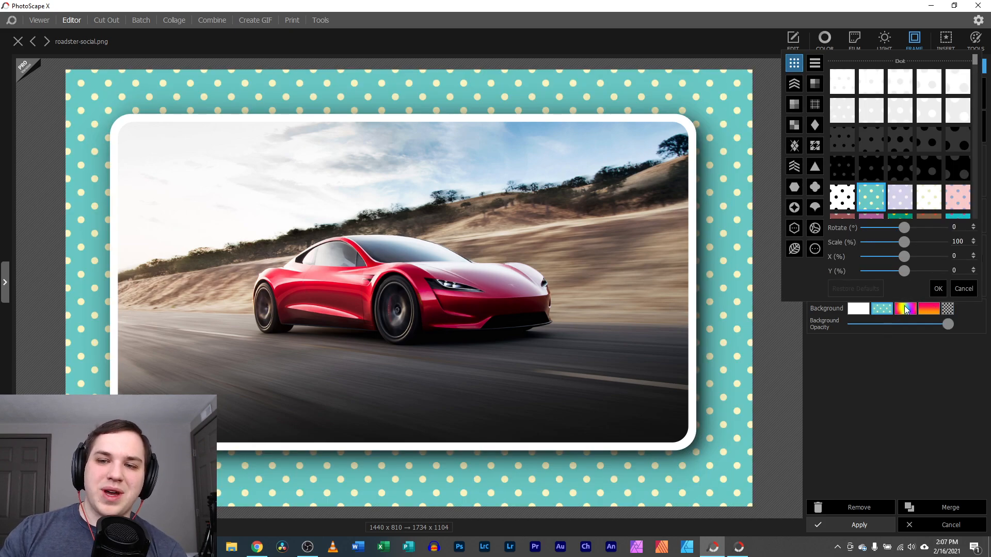
left_click(904, 308)
left_click(858, 308)
left_click(858, 309)
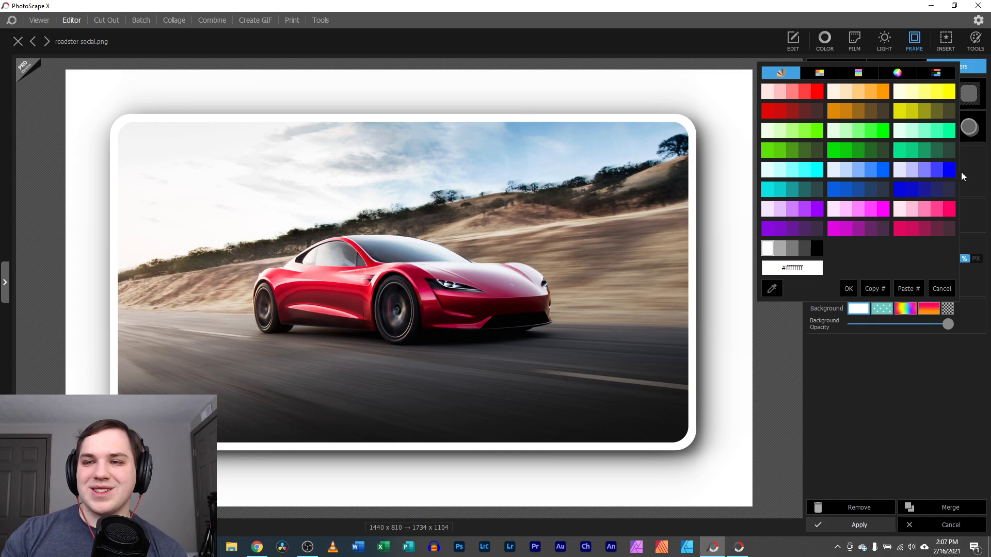
left_click(932, 290)
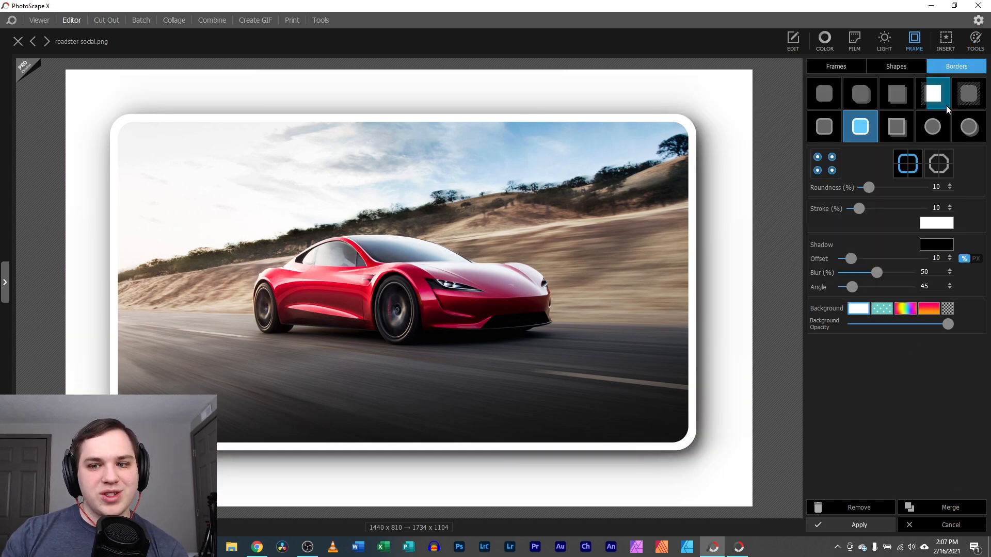
left_click(934, 525)
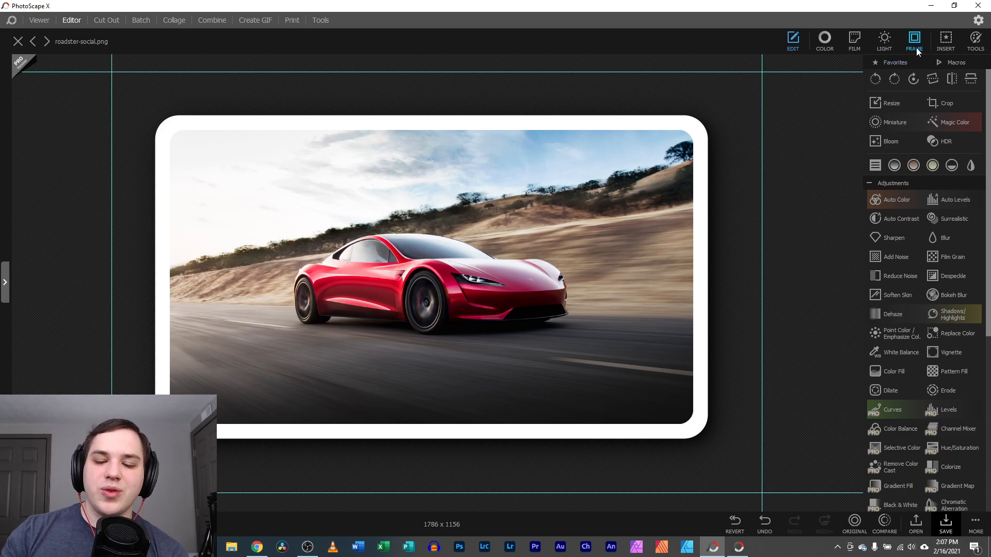
Undo the white border to restore the 1440 x 810 car photo, briefly previewing the Cafeteria film filter
key("ctrl+z")
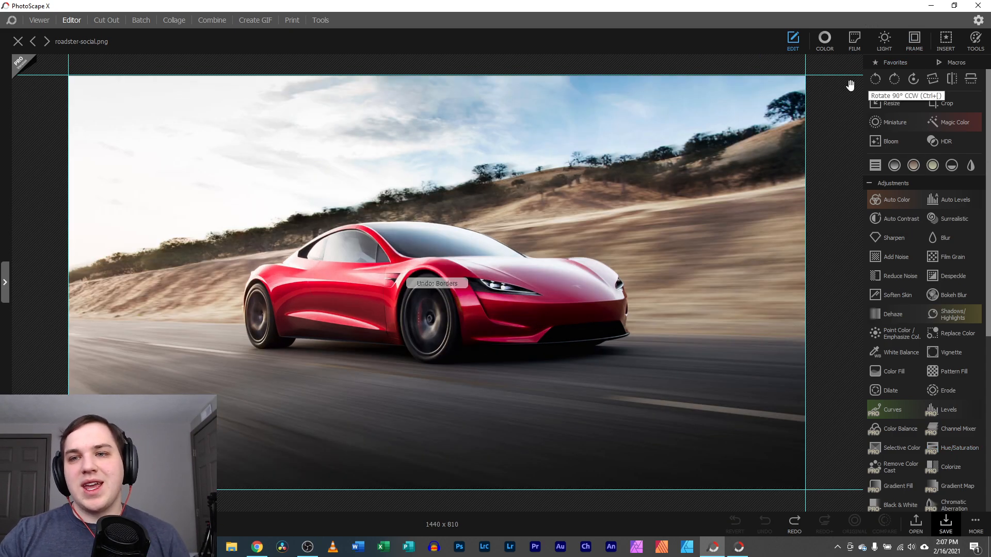
left_click(914, 38)
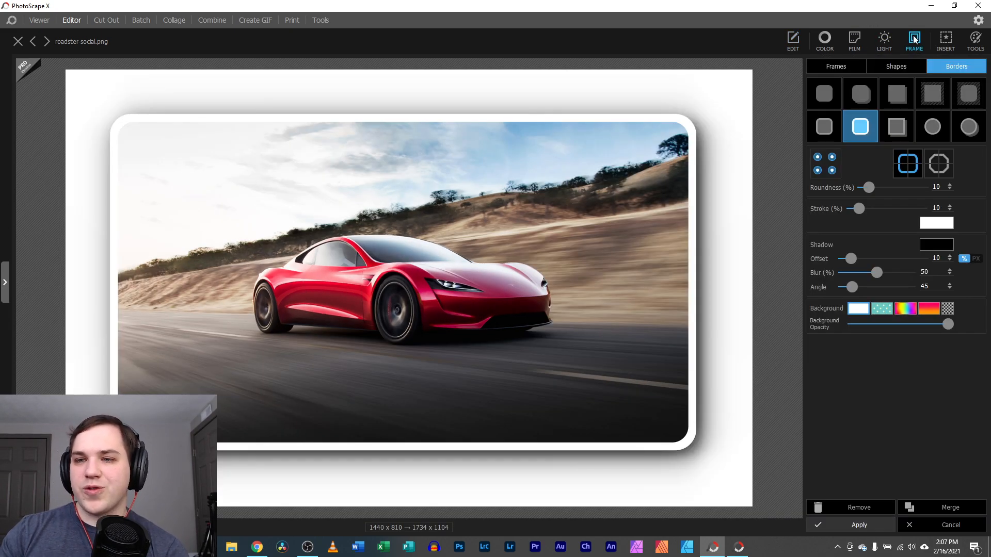
left_click(935, 39)
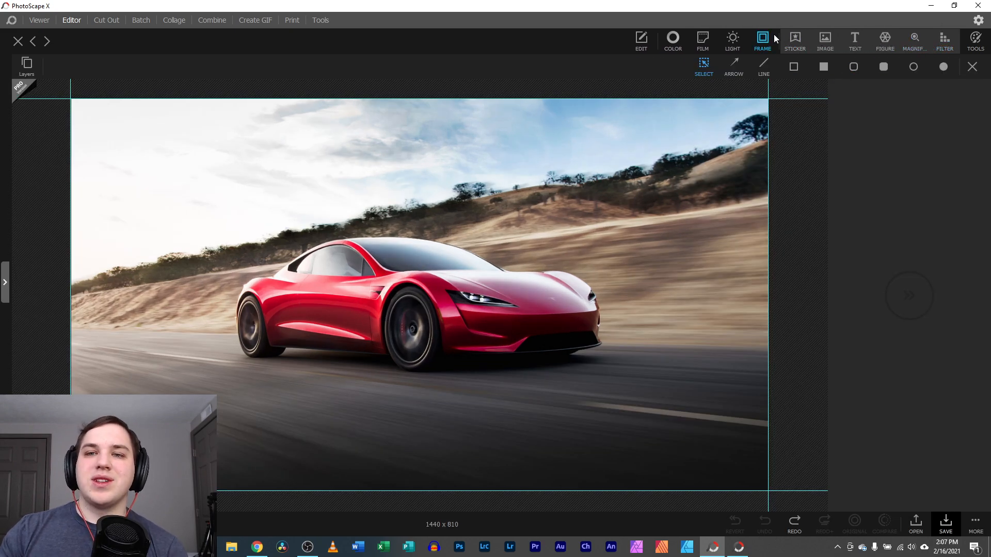
left_click(641, 39)
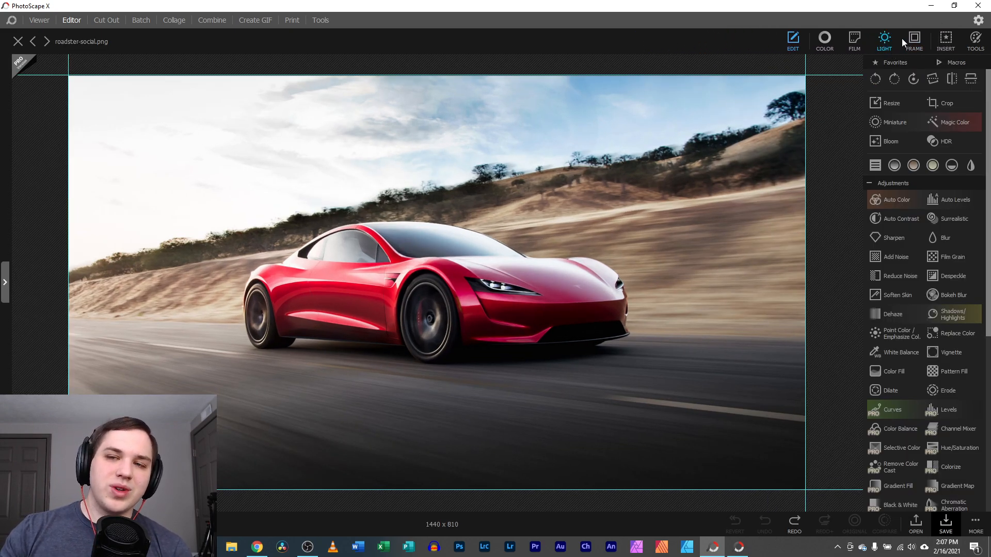
left_click(947, 39)
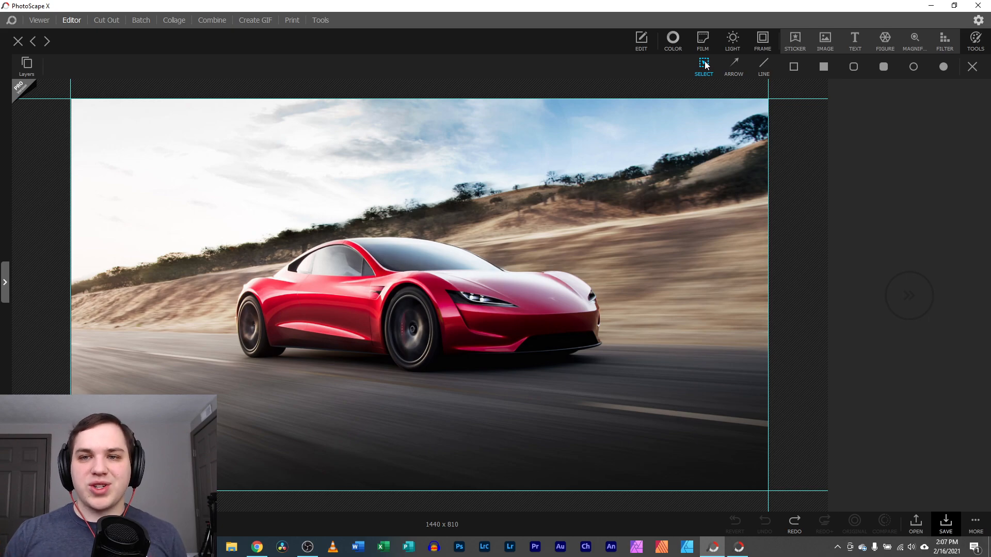
left_click(712, 46)
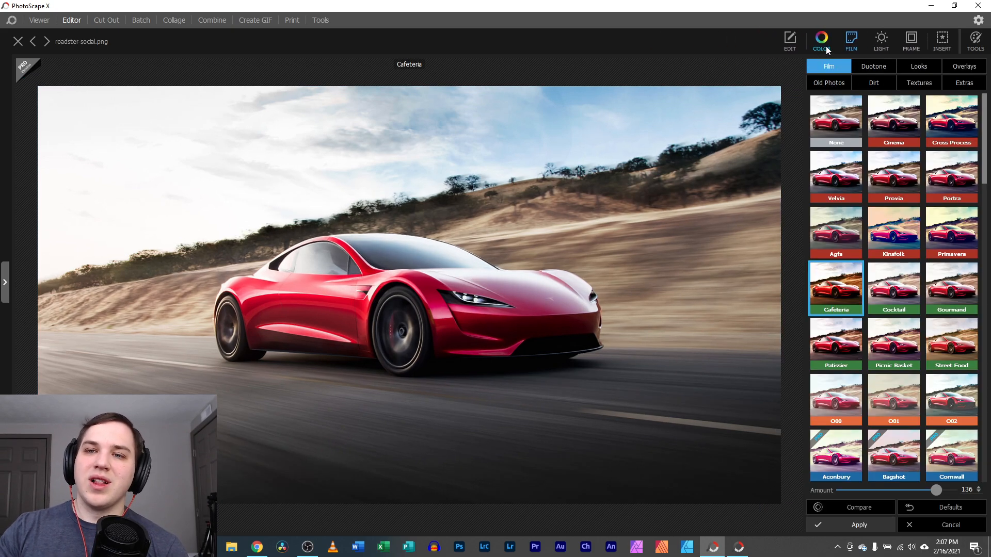
left_click(945, 39)
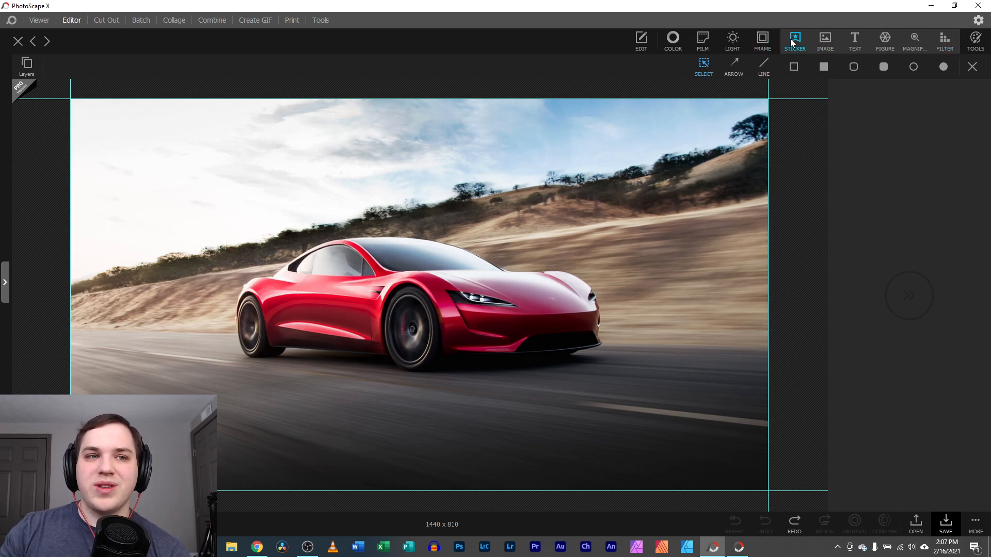
Place a green smiley sticker in the upper-right sky
left_click(795, 40)
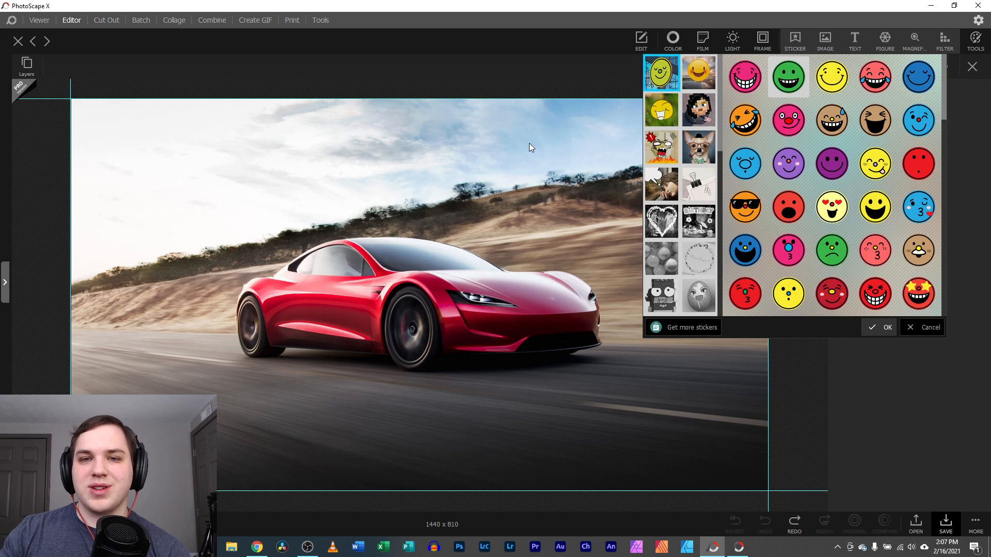
double_click(788, 76)
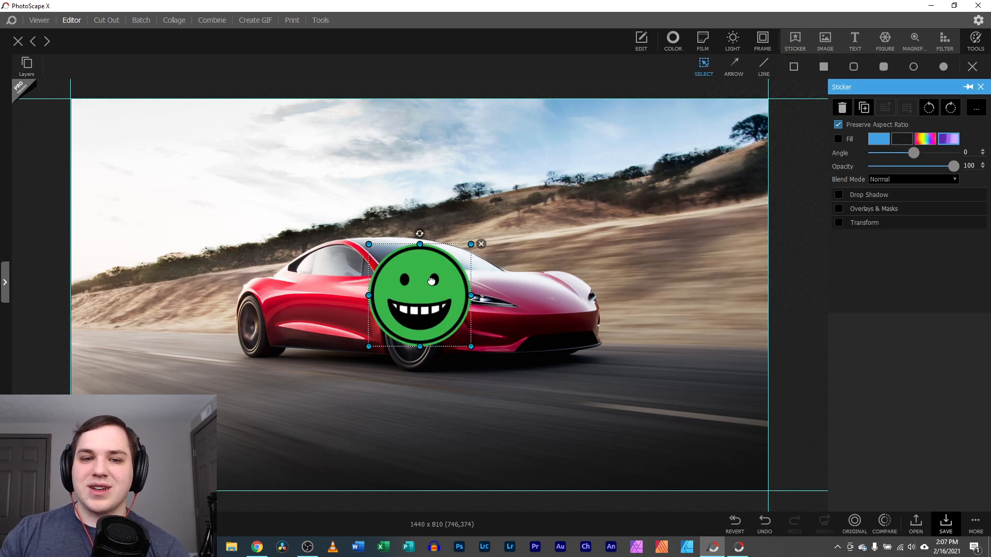
left_click_drag(415, 287, 640, 184)
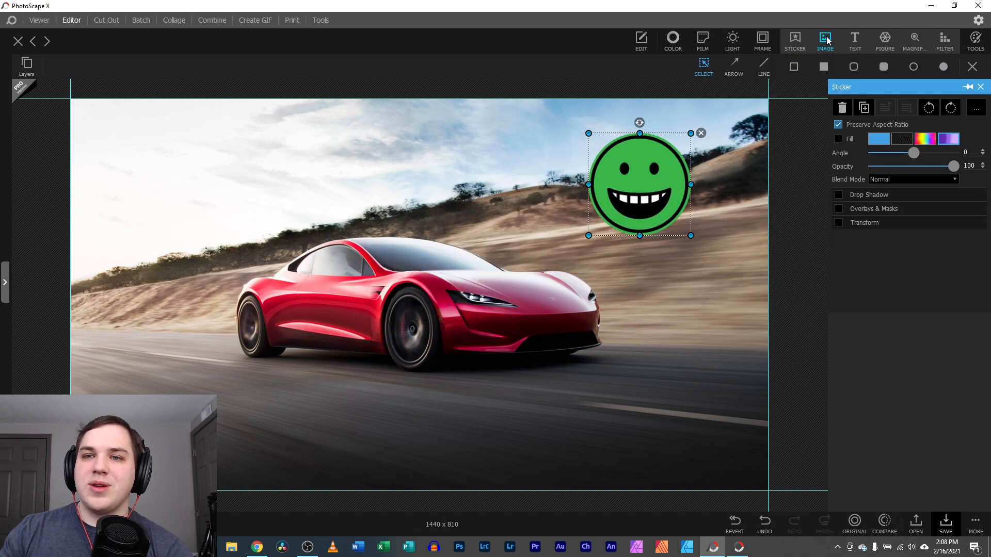
Insert the 4k test (6) picture from PSX Temps and shrink it to 9.4% at bottom-left
left_click(825, 36)
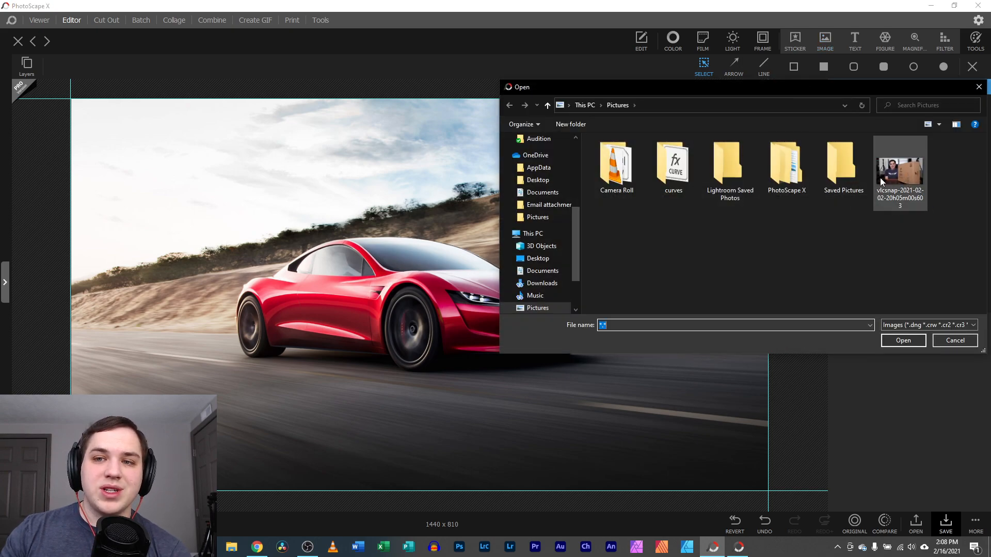
scroll(540, 232, "up", 3)
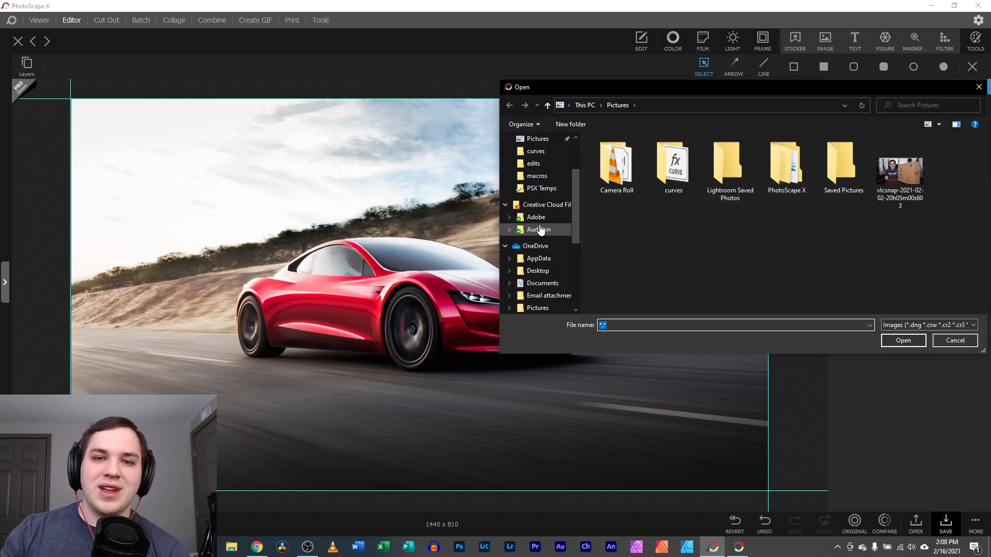
scroll(540, 232, "up", 3)
left_click(541, 258)
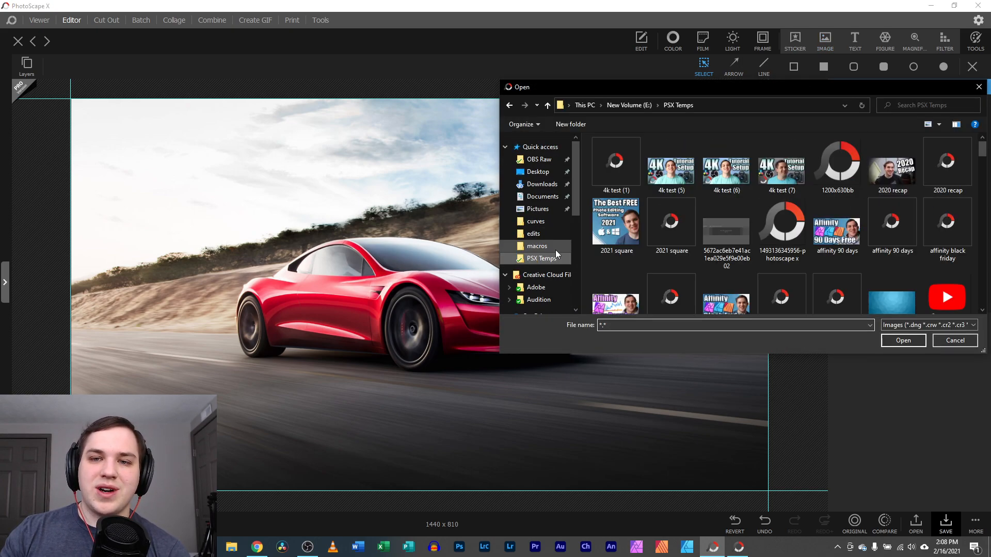
double_click(699, 179)
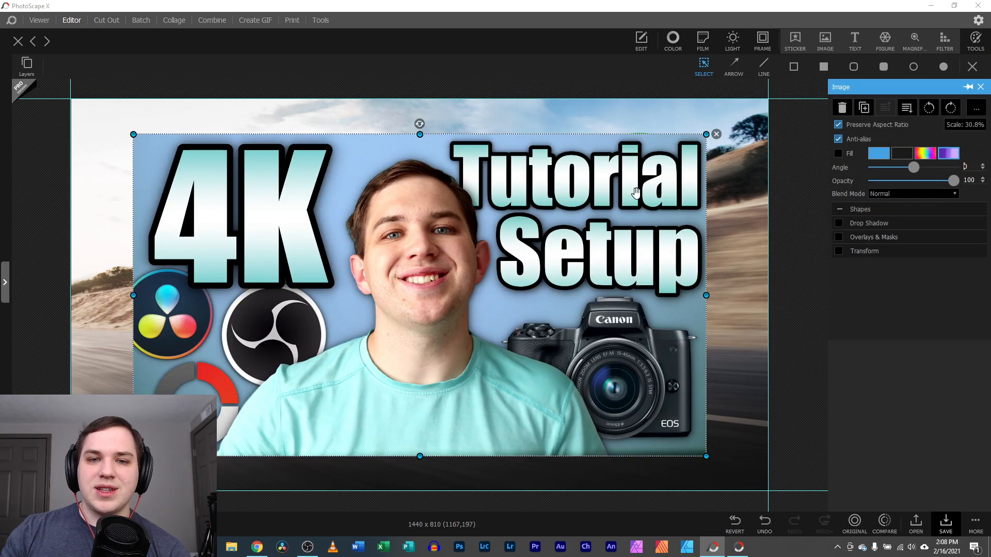
left_click(710, 139)
left_click(700, 139)
left_click_drag(705, 135, 310, 354)
left_click_drag(276, 388, 233, 411)
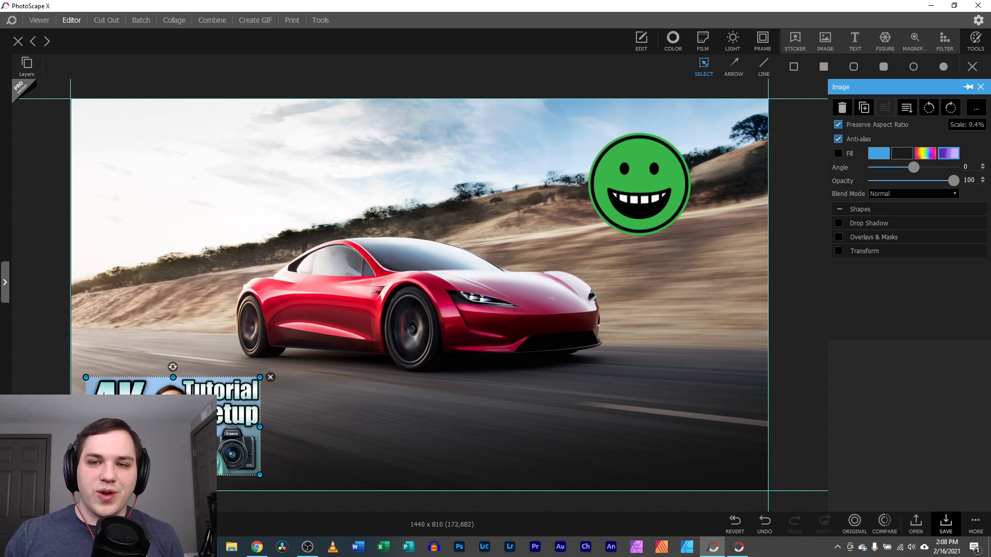
Toggle Drop Shadow and Overlays on and off, then enable Transform for the picture
left_click(838, 223)
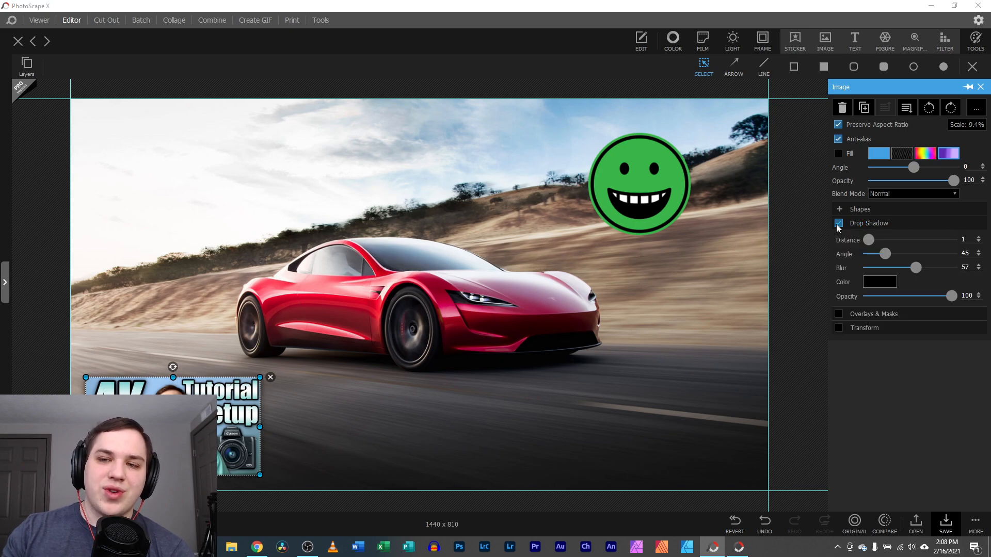
left_click(838, 224)
left_click(837, 237)
left_click(838, 238)
left_click(839, 252)
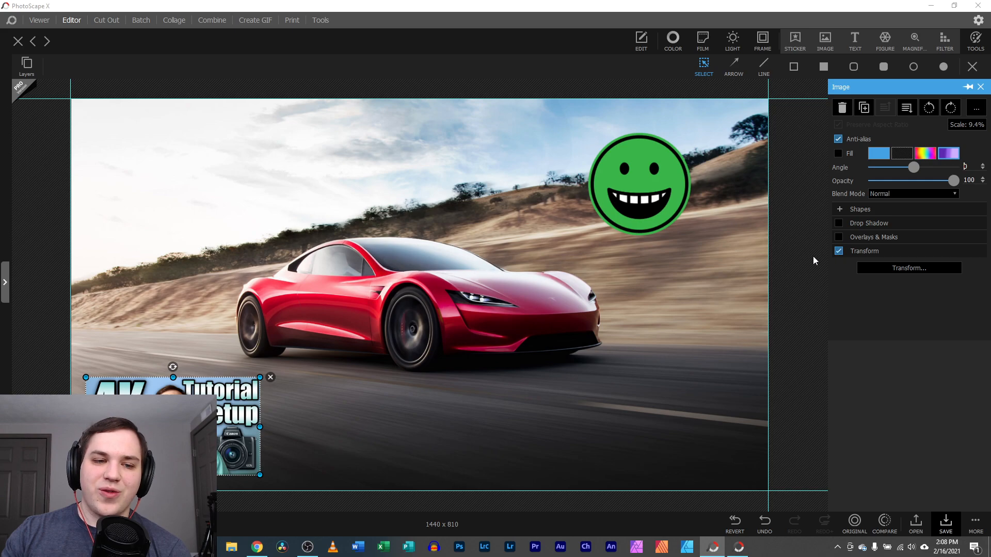
Delete the inserted thumbnail picture and the smiley sticker
left_click(271, 377)
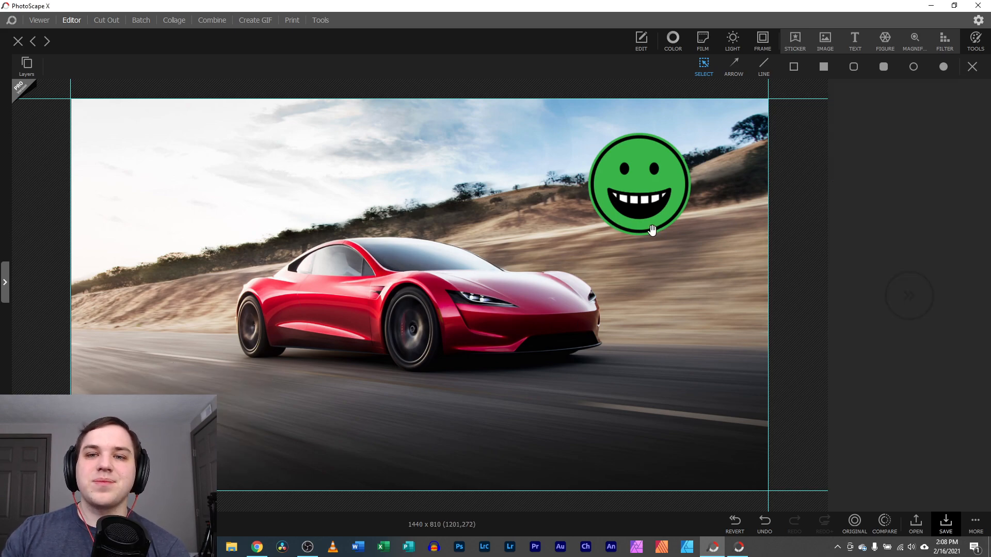
left_click(643, 200)
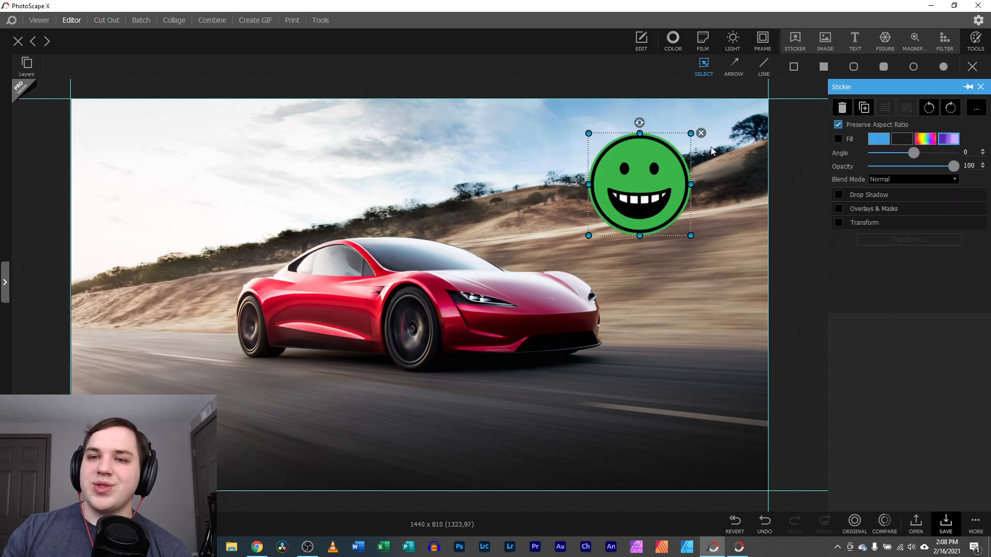
left_click(700, 133)
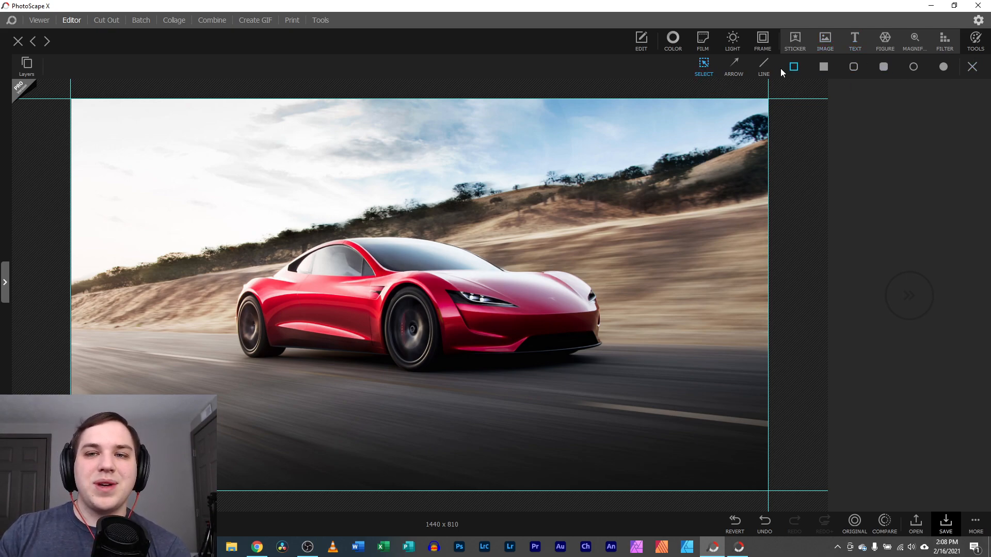
Draw an arrow, an outlined rectangle and a white filled rectangle on the car
left_click(735, 66)
left_click_drag(722, 147, 534, 251)
left_click(491, 204)
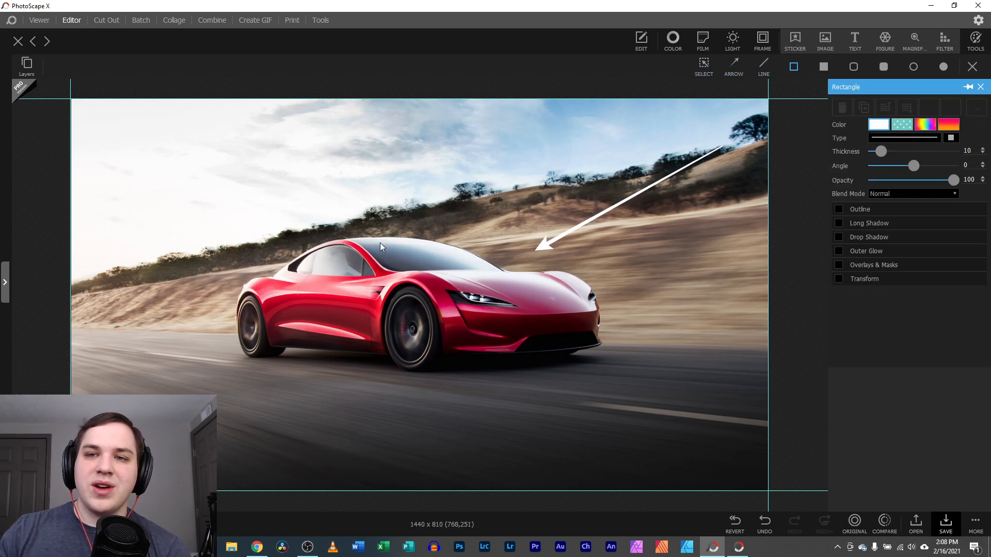
left_click_drag(125, 250, 323, 434)
left_click(823, 66)
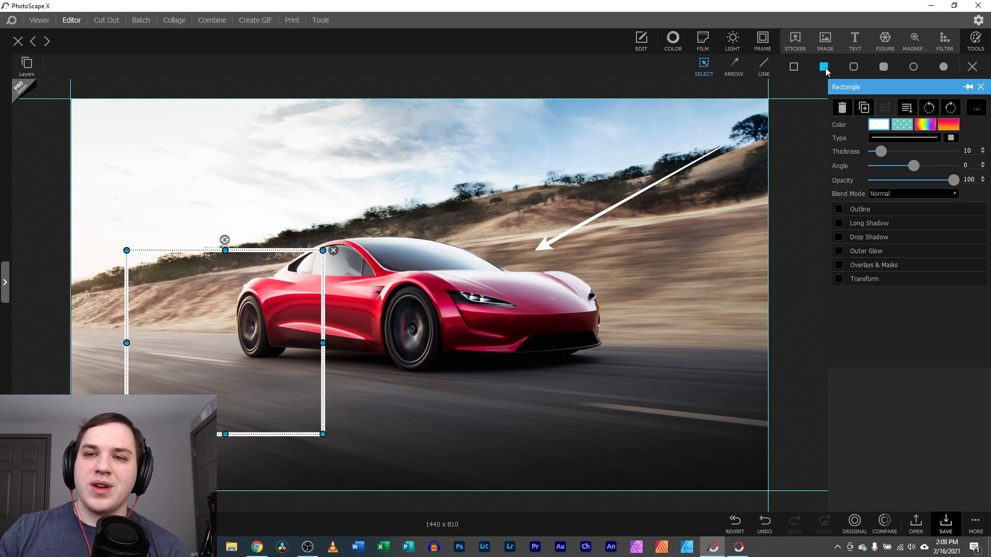
left_click_drag(542, 315, 716, 466)
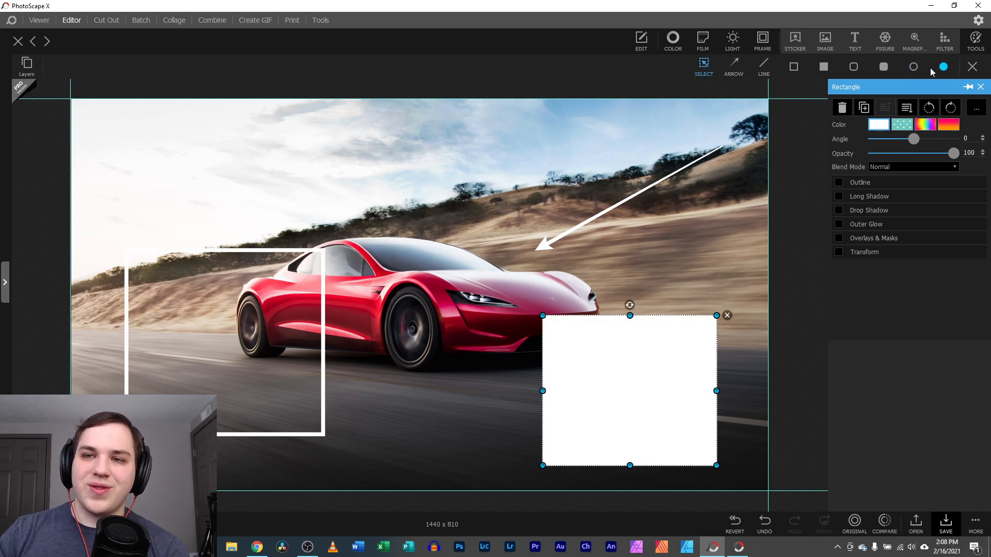
Try white, purple and red dot pattern fills rotated to 38°, then discard the pattern changes
left_click(899, 127)
left_click(886, 189)
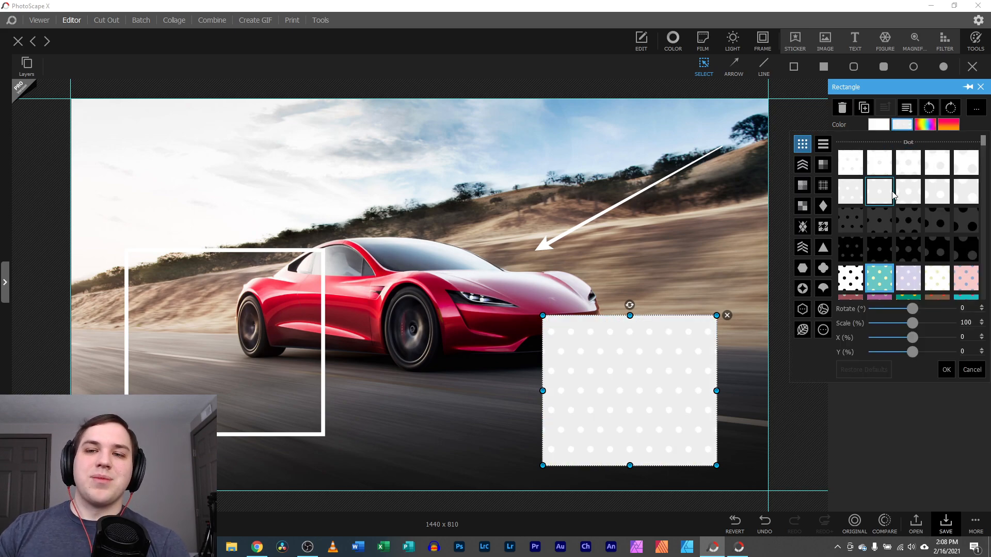
scroll(880, 227, "down", 3)
left_click(881, 246)
left_click(880, 263)
scroll(880, 263, "down", 3)
left_click_drag(906, 312, 855, 343)
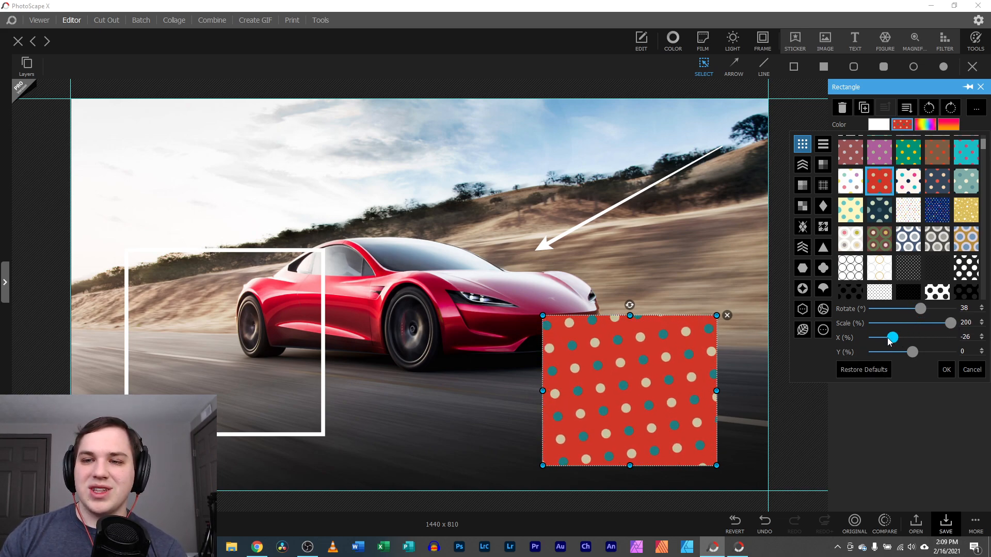
left_click(971, 370)
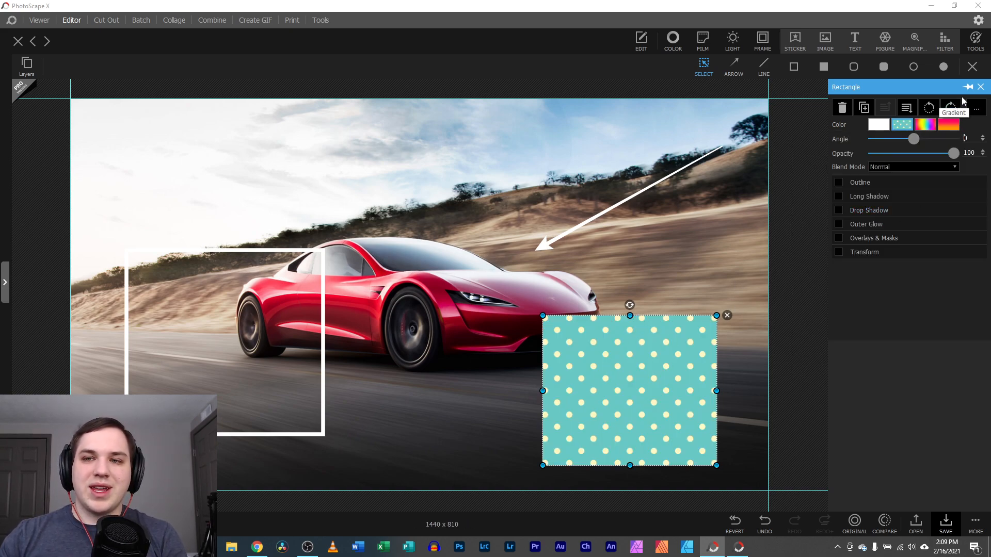
Delete the dotted rectangle, the outlined rectangle and the arrow
left_click(980, 86)
left_click(586, 353)
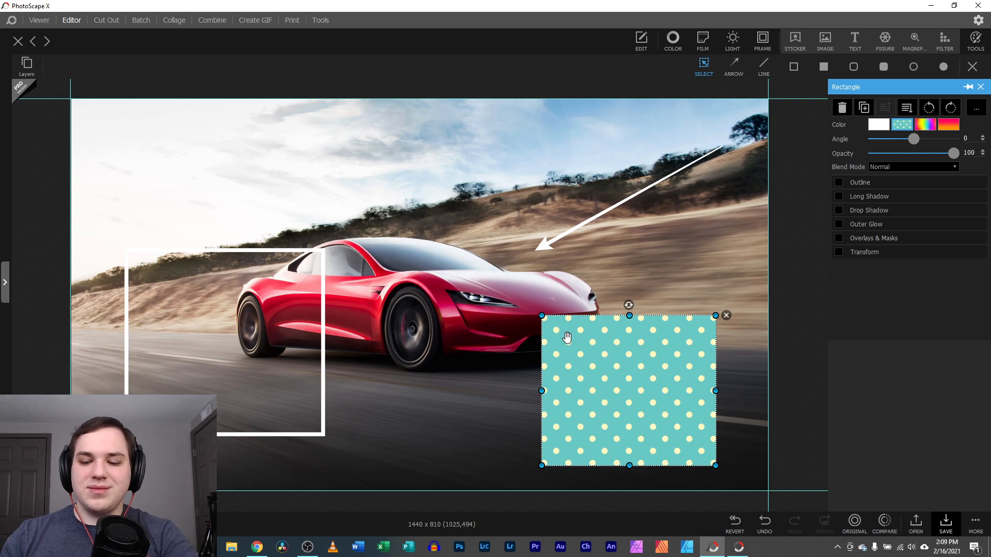
key("Delete")
left_click(319, 317)
key("Delete")
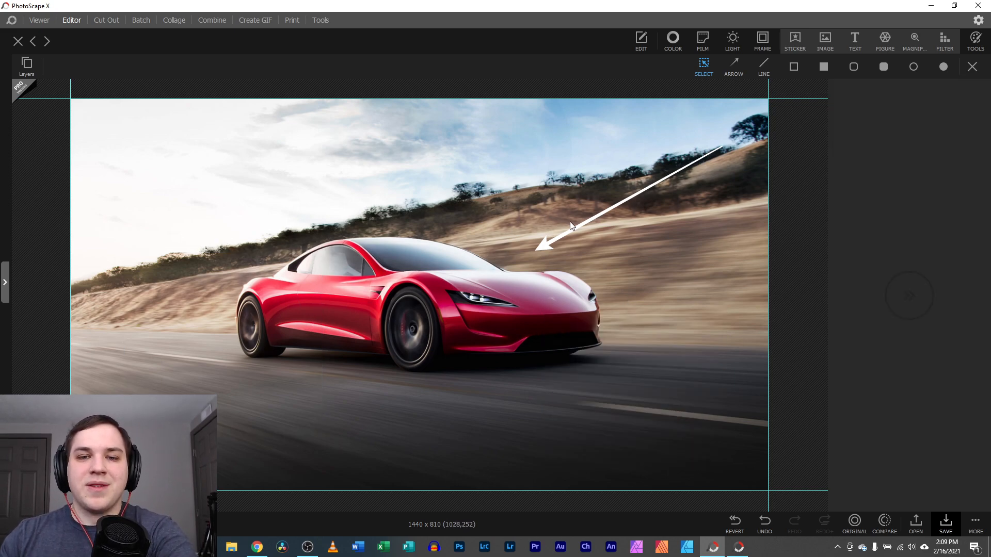
left_click(572, 227)
key("Delete")
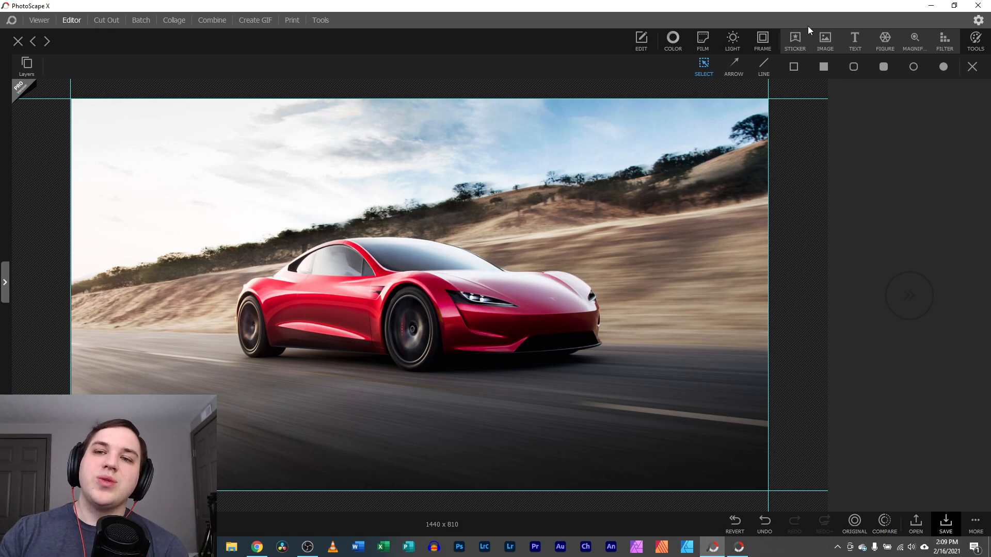
Add a text object at size 311 with no outline, placed in the top-left sky
left_click(854, 39)
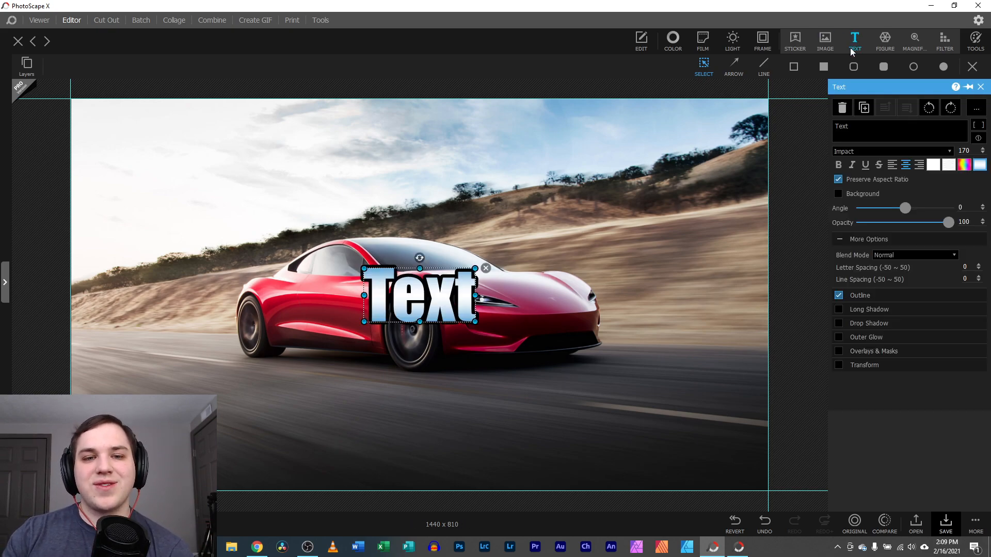
left_click_drag(453, 282, 421, 146)
left_click_drag(442, 185, 535, 231)
left_click_drag(452, 189, 435, 173)
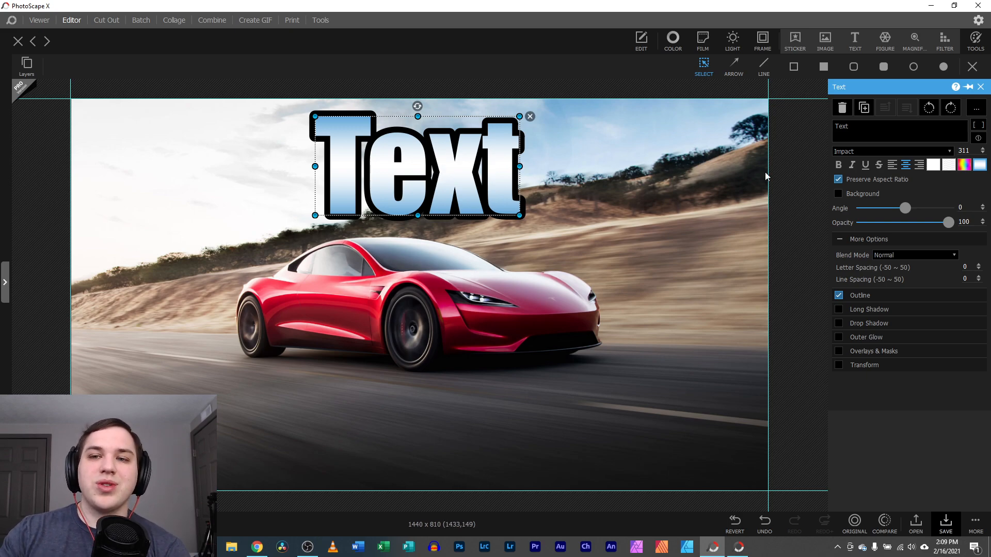
left_click(932, 166)
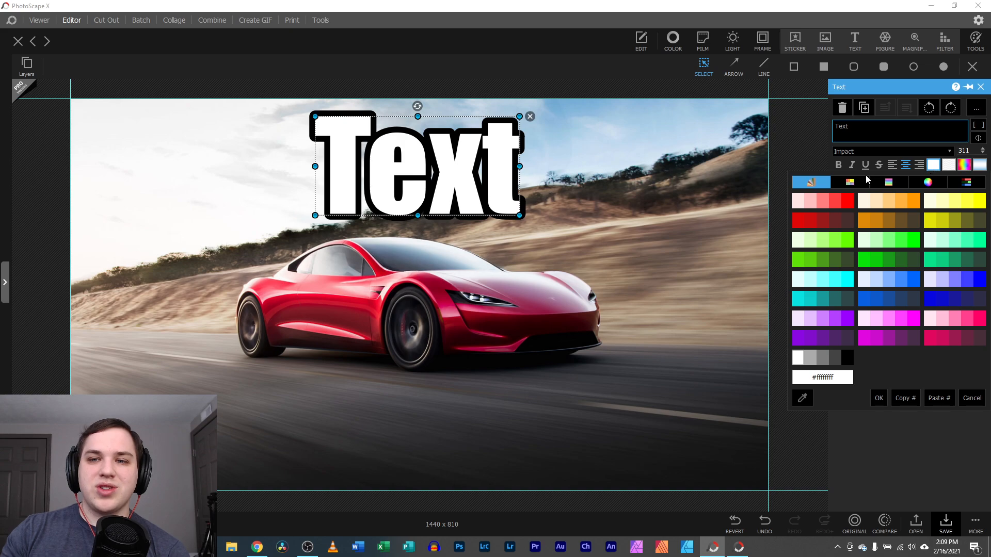
left_click(878, 397)
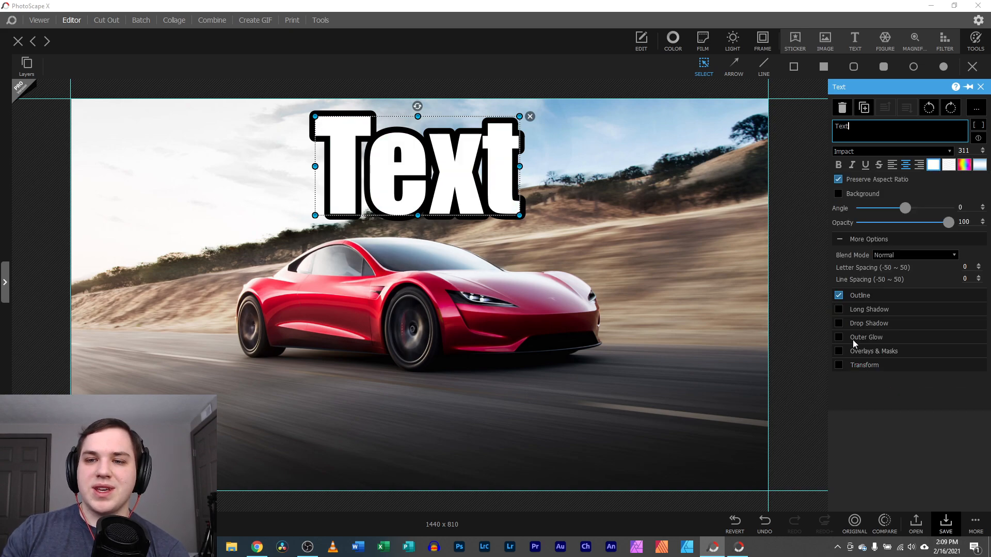
left_click(838, 295)
left_click_drag(469, 177, 244, 171)
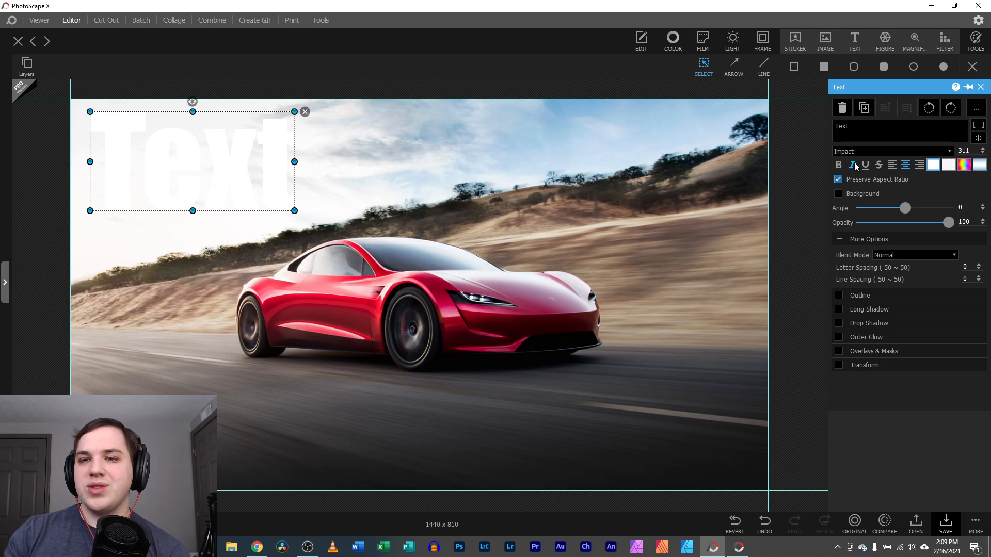
Make the text black and replace the placeholder with the first name
left_click(934, 164)
left_click(848, 358)
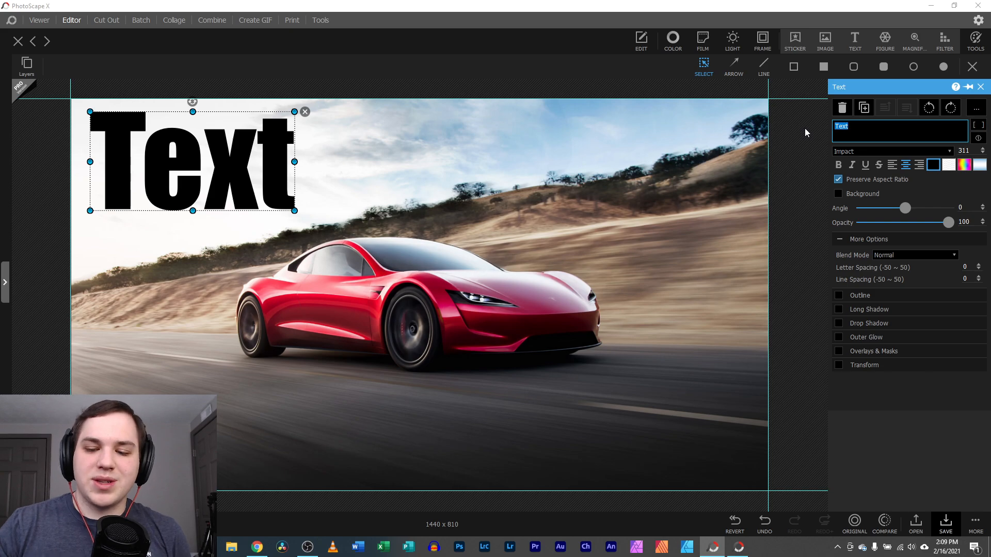
key("BackSpace")
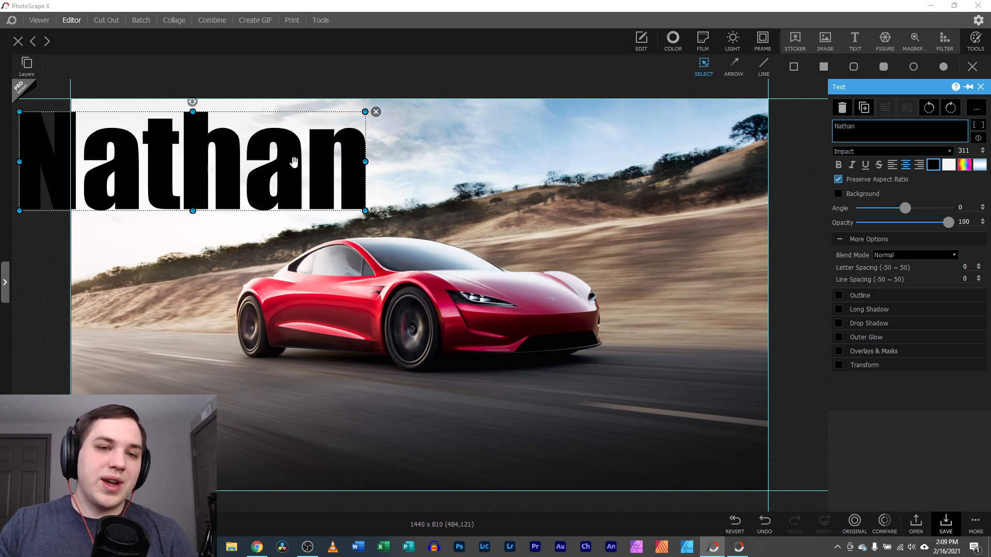
left_click_drag(290, 157, 351, 155)
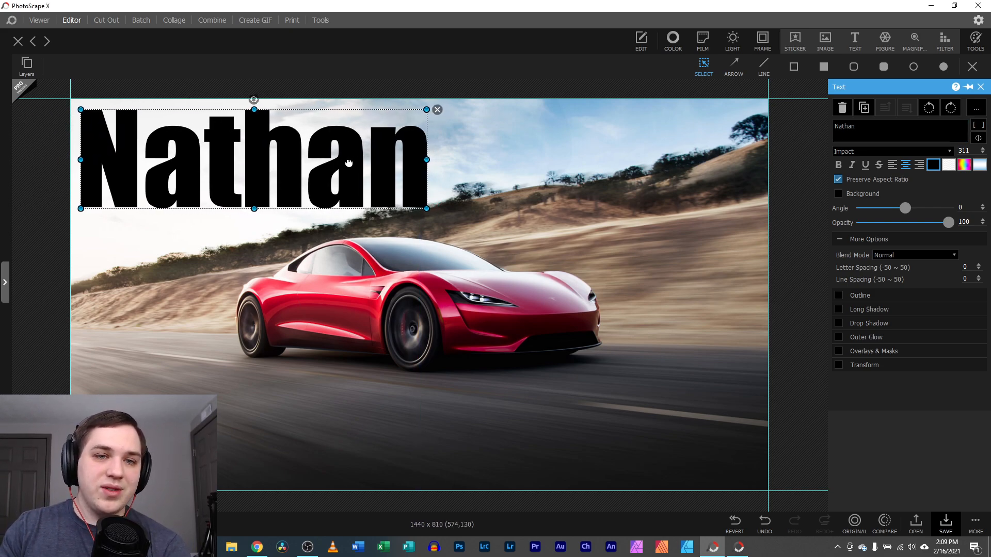
Append the circled 5 symbol to the name and reposition the text
left_click(979, 139)
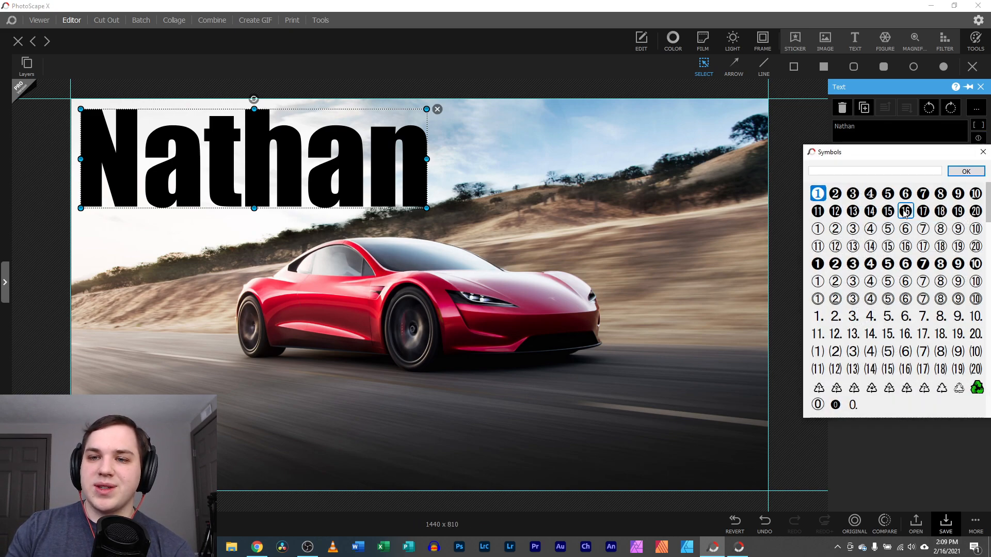
left_click(888, 194)
left_click(962, 171)
left_click_drag(429, 192, 502, 194)
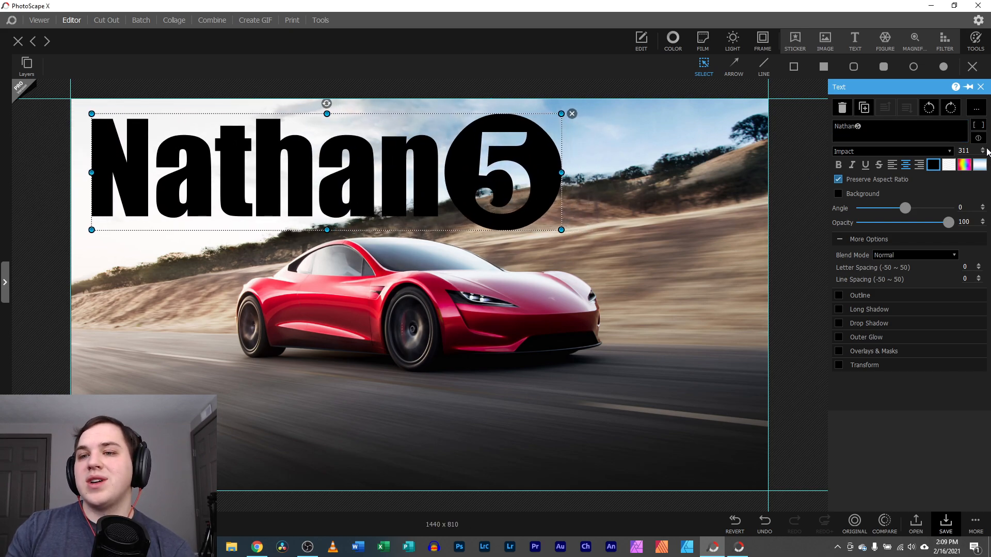
Insert a check mark symbol from the Symbols list after the circled 5
left_click(979, 139)
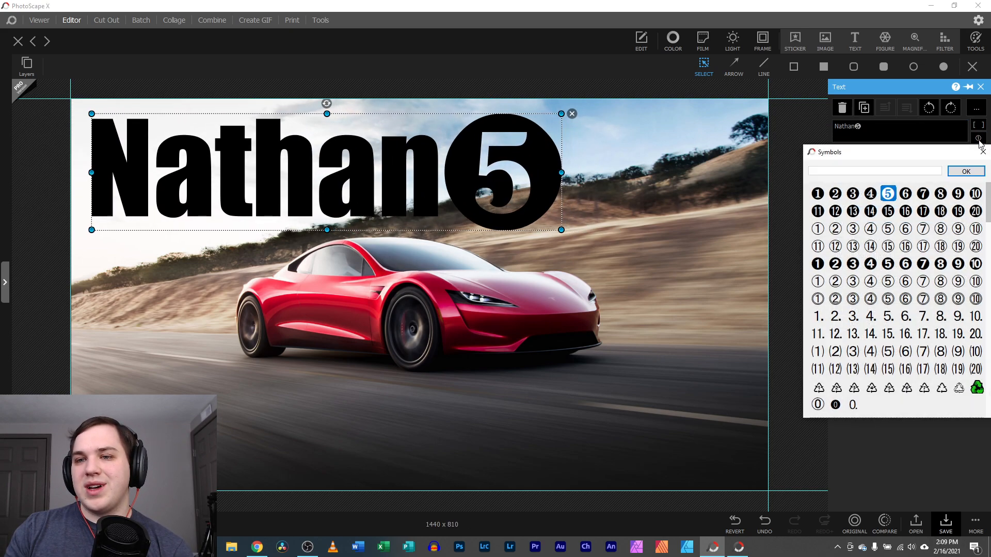
scroll(988, 247, "down", 5)
left_click_drag(989, 246, 980, 413)
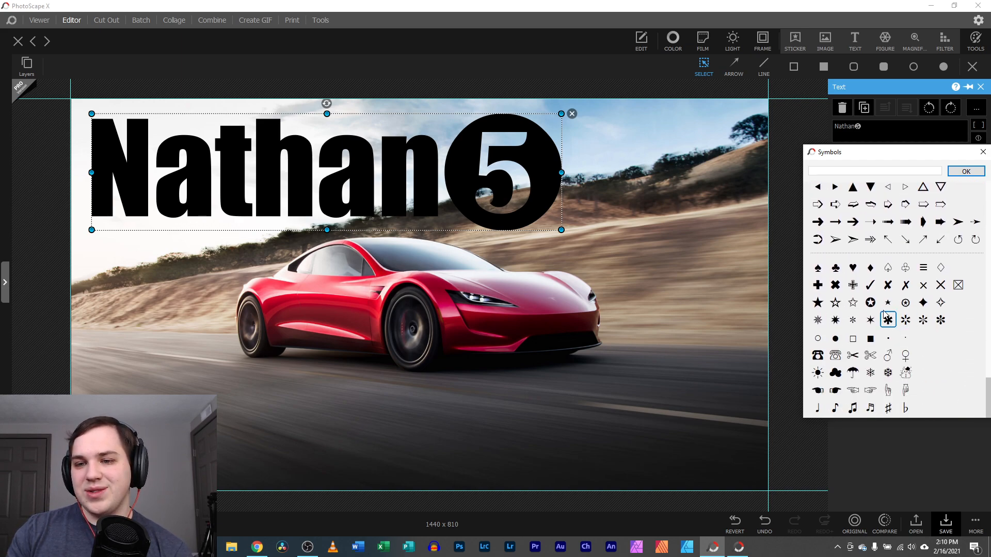
double_click(870, 284)
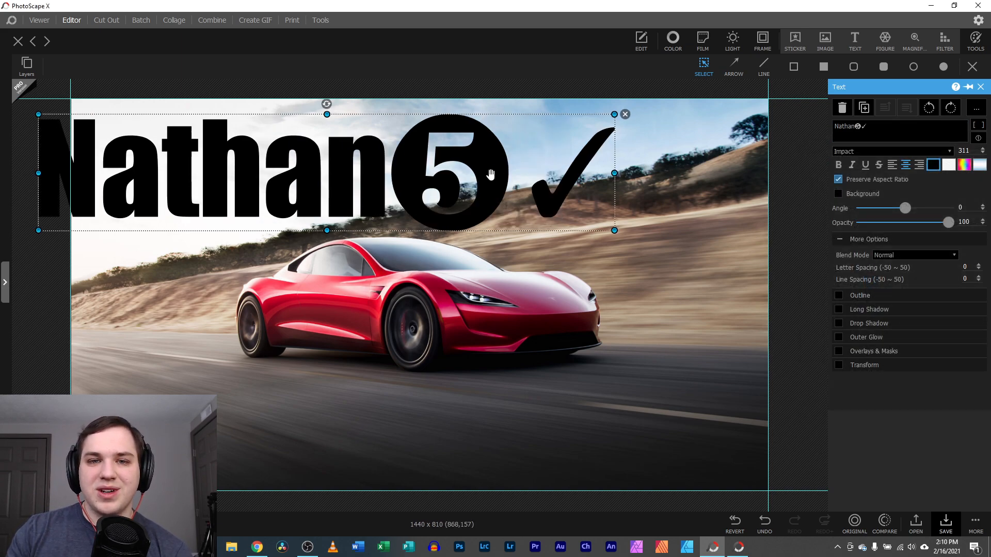
Remove the circled 5 and check mark from the text, undoing an accidental deletion
left_click_drag(458, 173, 510, 171)
left_click_drag(871, 126, 860, 127)
key("BackSpace")
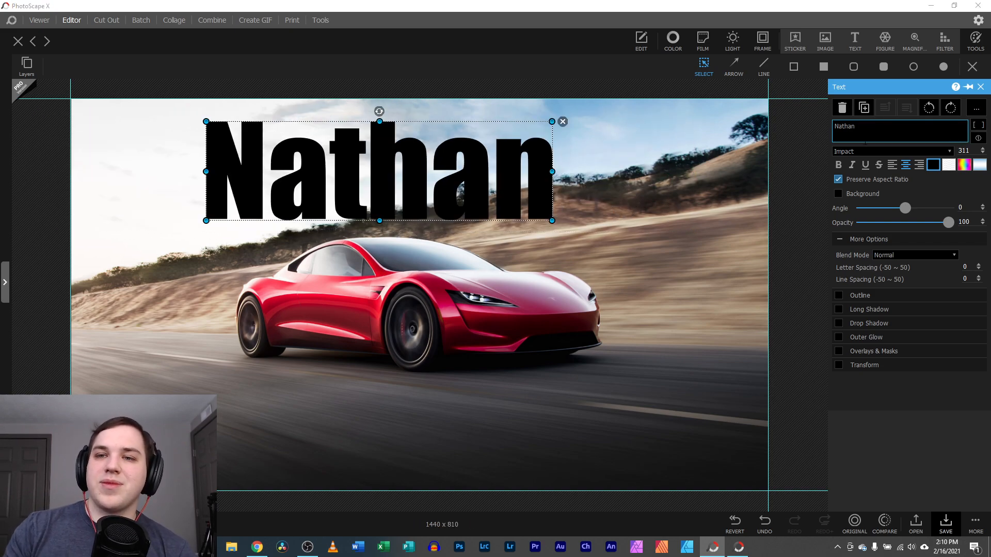
left_click(841, 108)
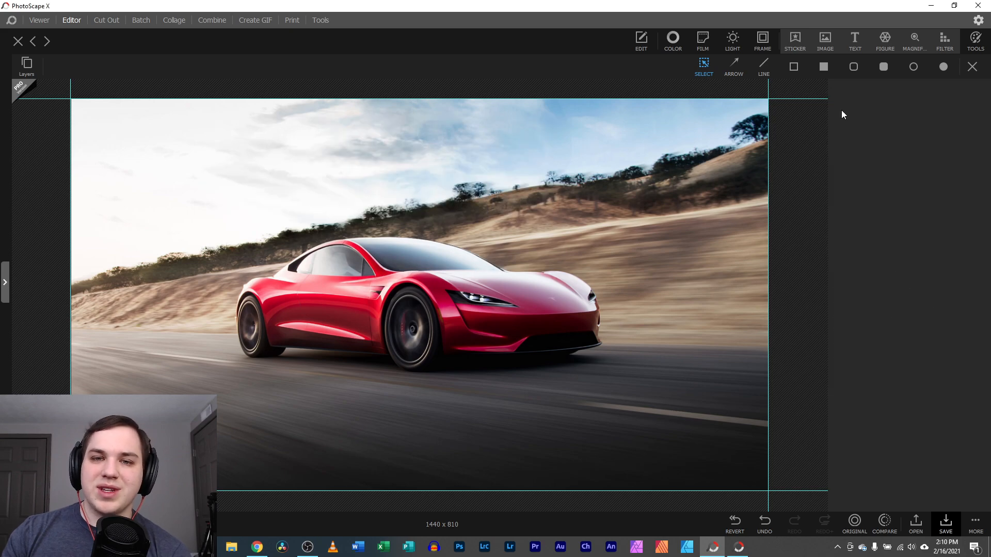
key("ctrl+z")
key("ctrl+z")
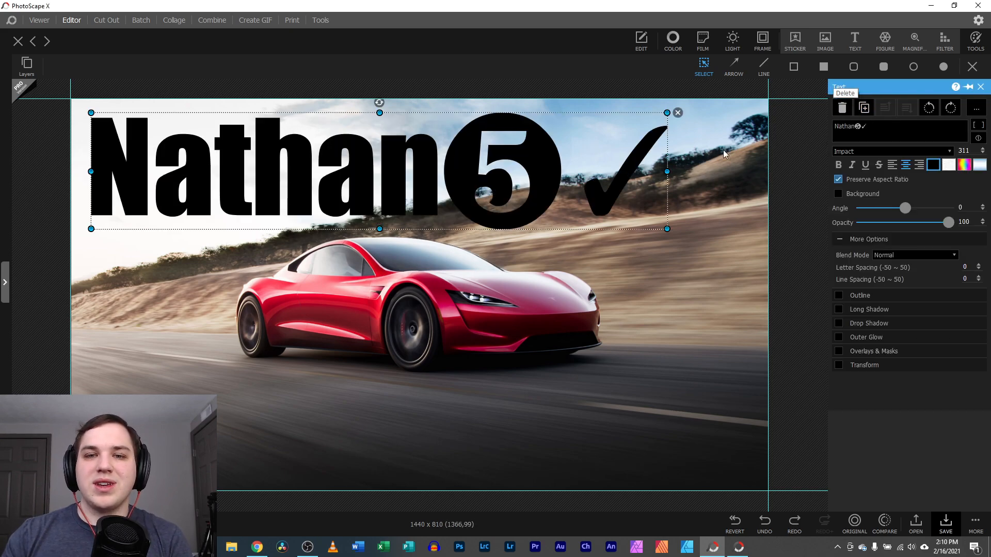
left_click(872, 126)
key("BackSpace")
key("BackSpace")
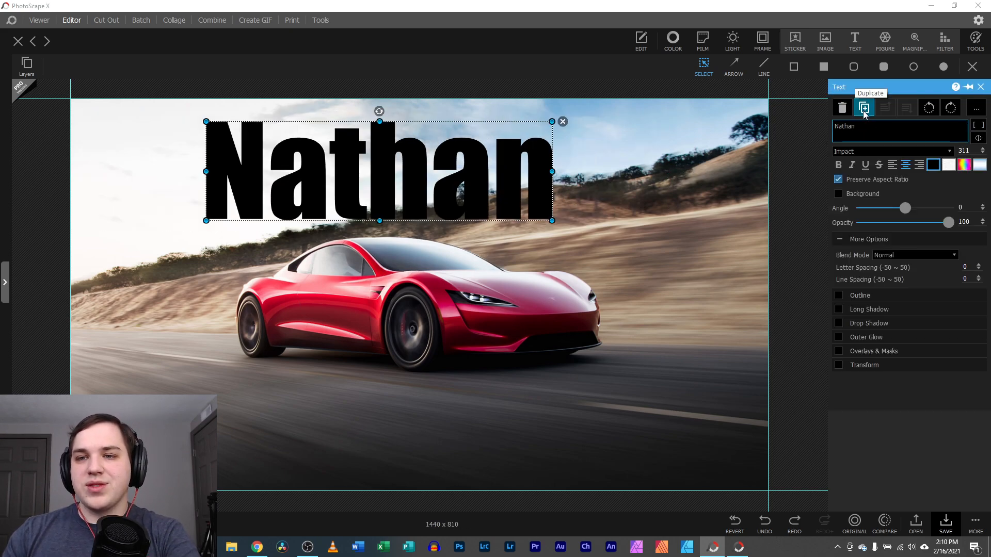
Place the copied name at lower right and try light pink on the top name, then undo it
left_click_drag(500, 178, 688, 433)
left_click_drag(464, 181, 337, 167)
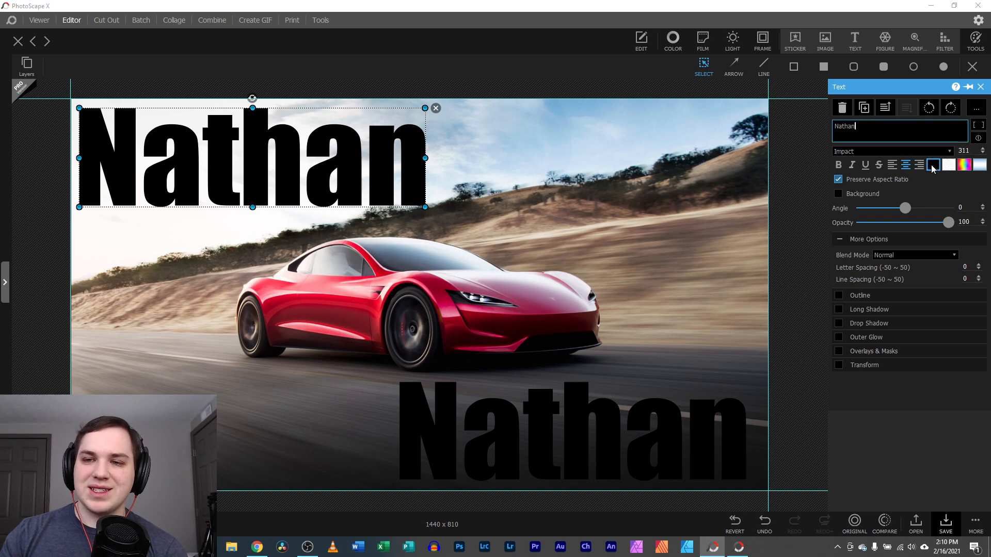
left_click(933, 165)
left_click(800, 199)
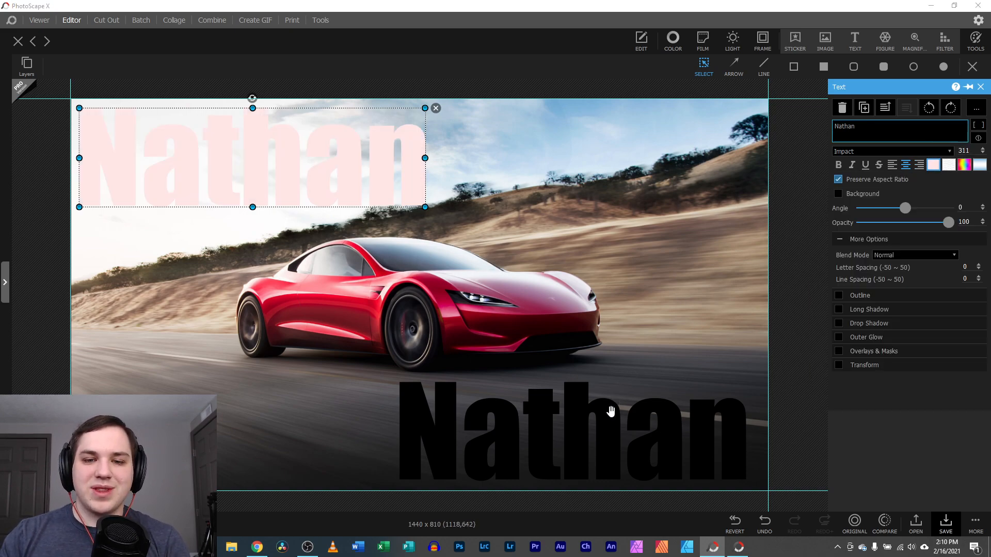
left_click(686, 375)
left_click(392, 181)
left_click(503, 185)
key("ctrl+z")
key("ctrl+z")
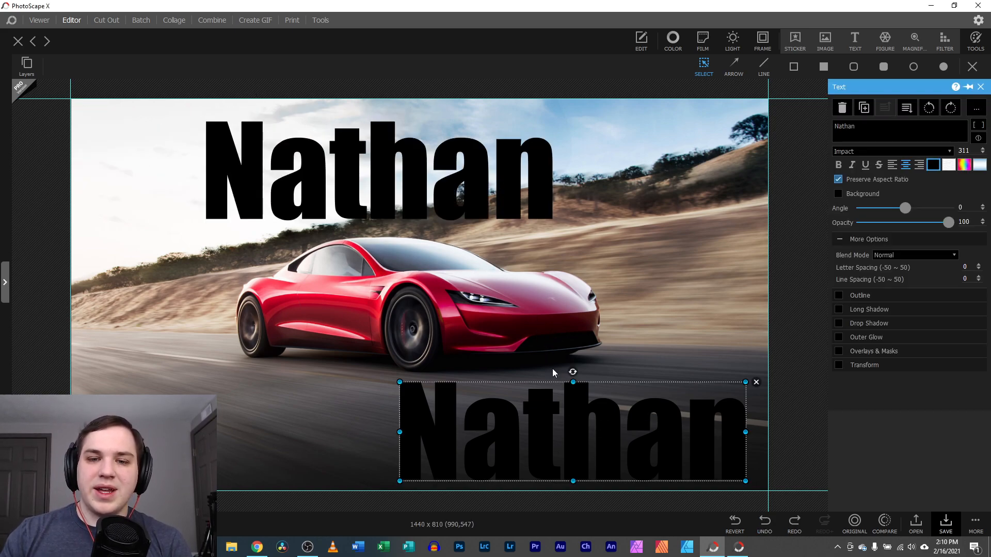
Turn the lower copy pale pink, delete it, and move the name toward the top-left corner
left_click(932, 164)
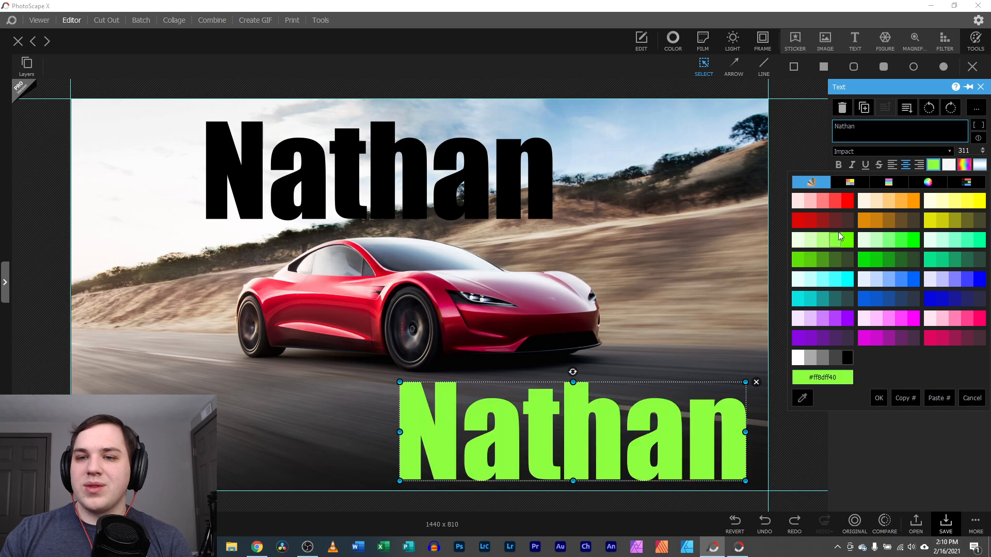
left_click(799, 199)
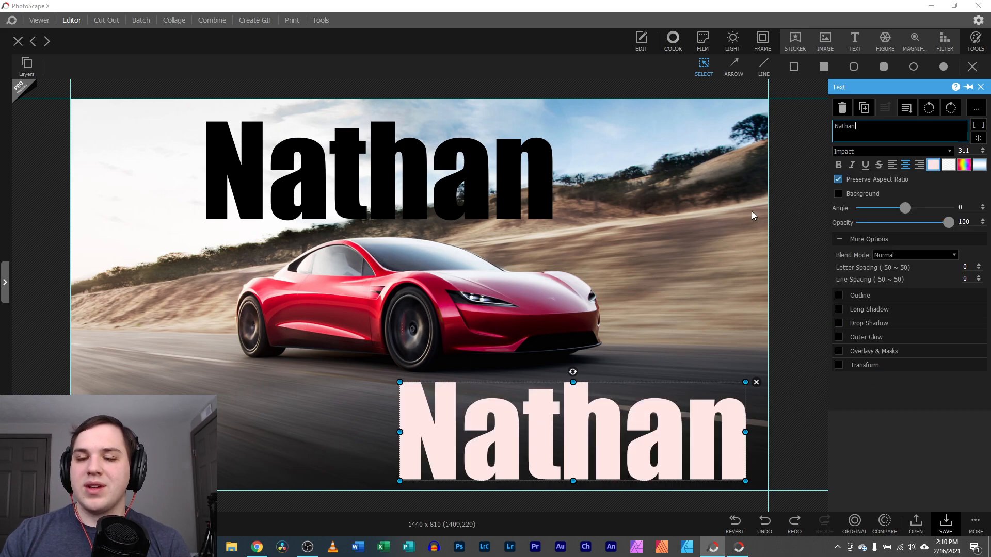
left_click(756, 381)
left_click_drag(360, 183, 257, 169)
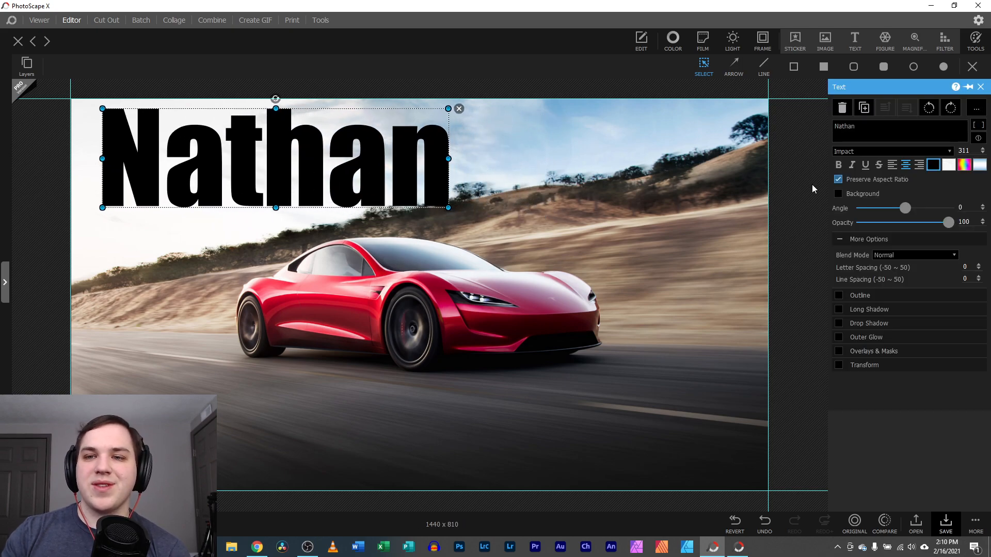
Browse the font list and keep Impact as the font
left_click(878, 153)
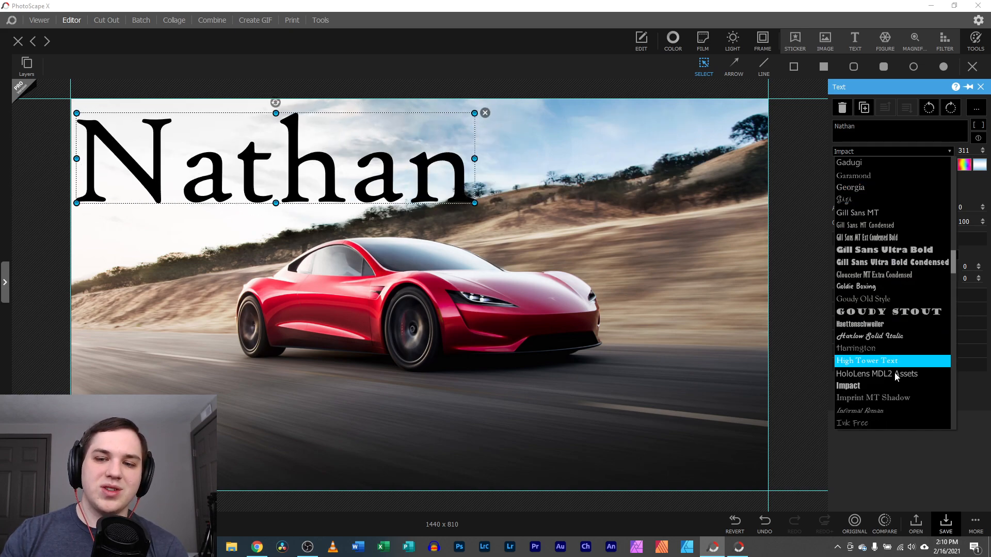
scroll(898, 369, "down", 1)
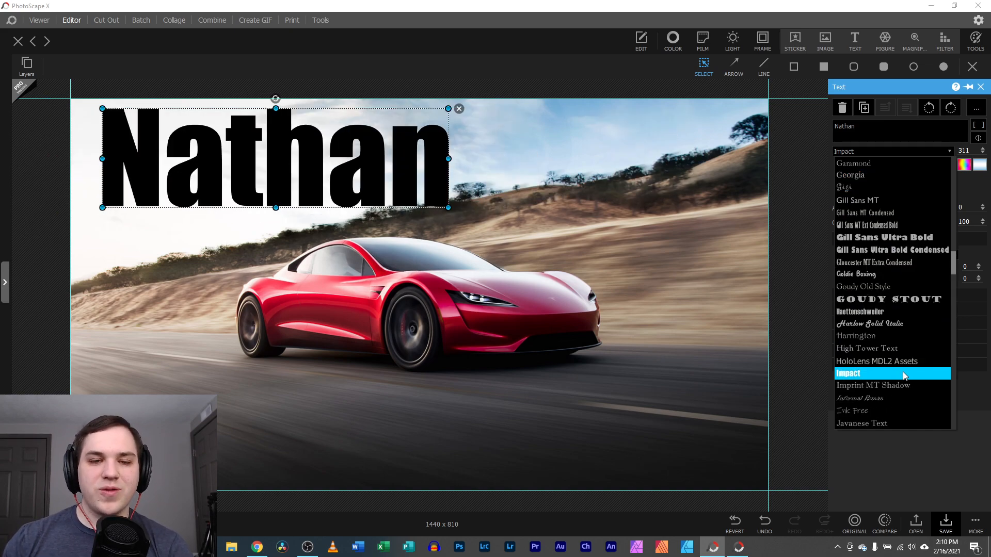
scroll(897, 369, "down", 3)
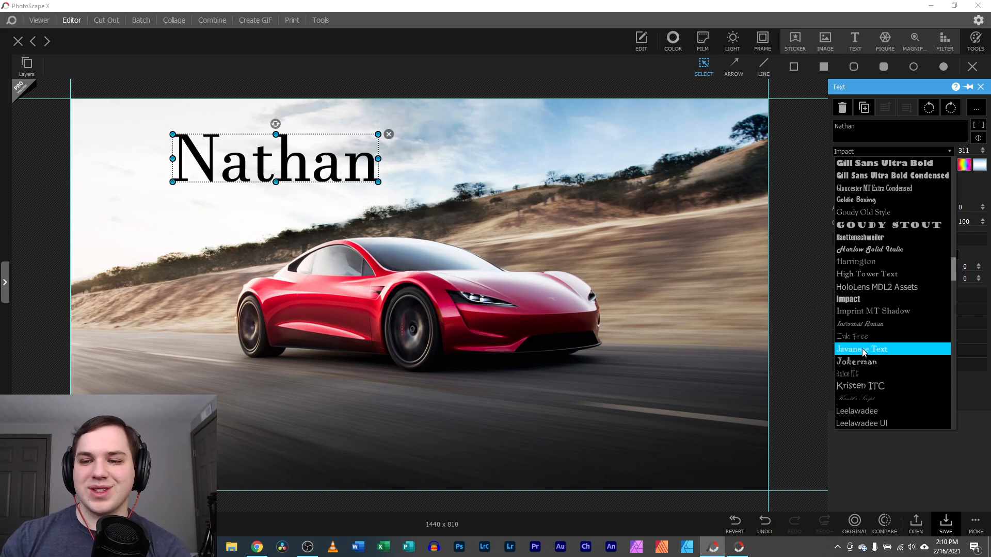
scroll(869, 410, "down", 2)
scroll(869, 406, "down", 1)
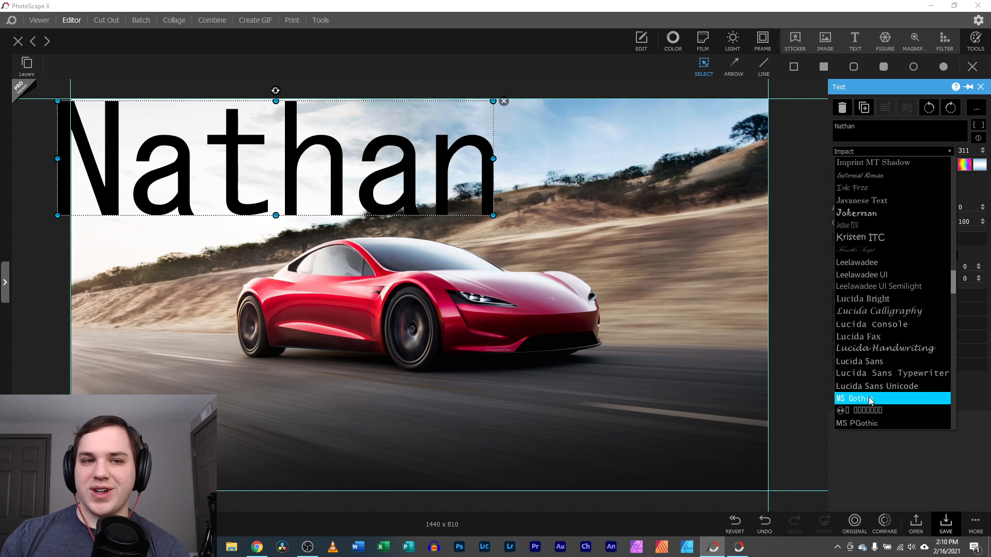
scroll(870, 401, "up", 5)
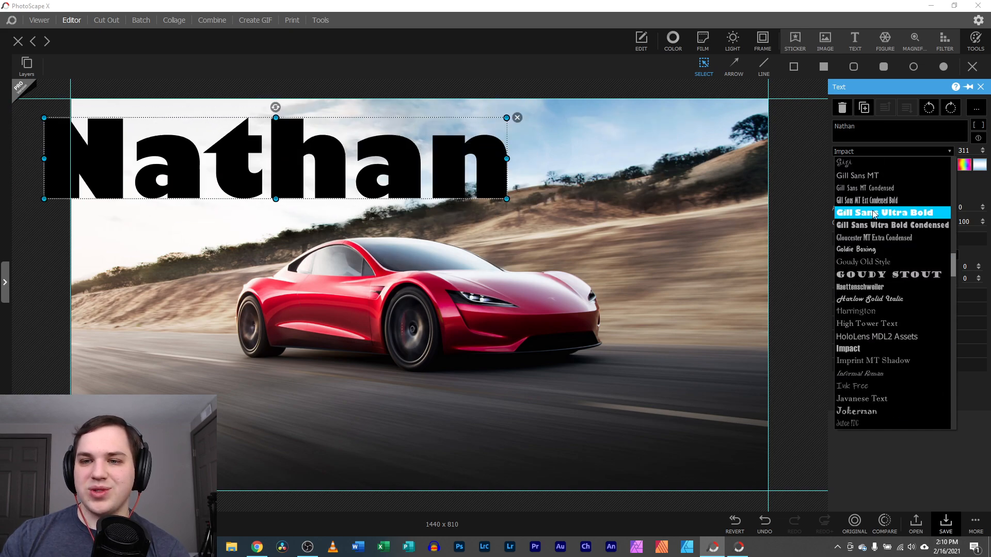
left_click(857, 349)
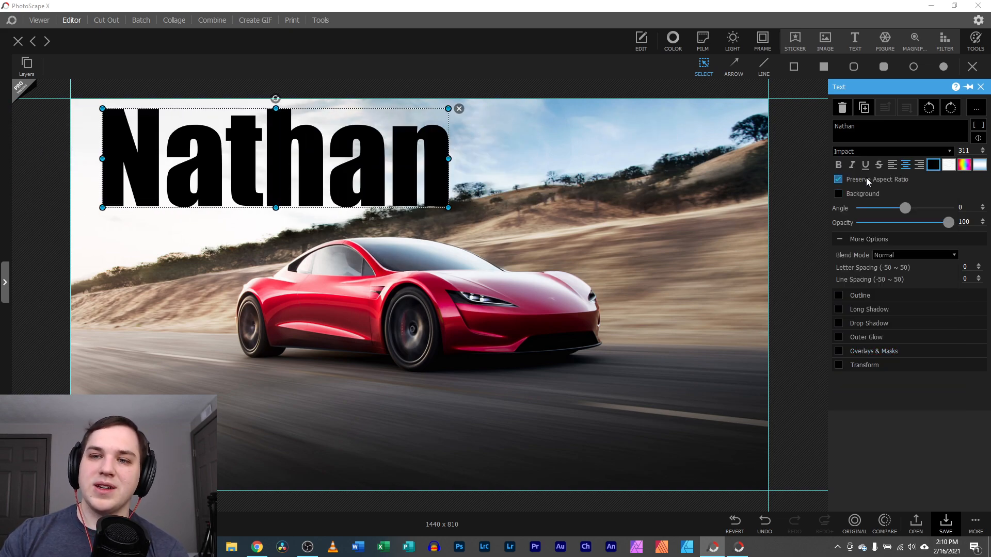
Try bold, italic and underline styles, keeping only bold
left_click(838, 165)
left_click(852, 165)
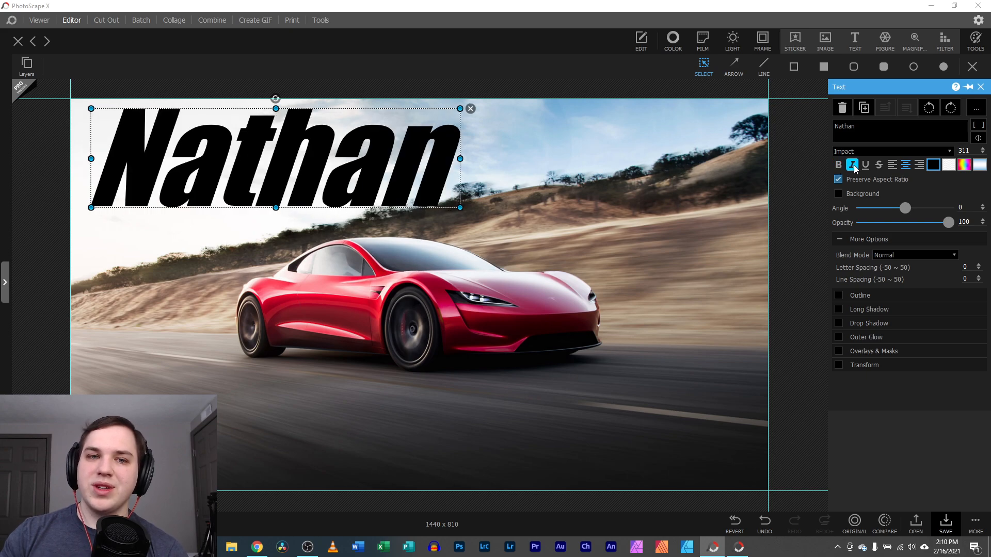
left_click(865, 165)
left_click(865, 165)
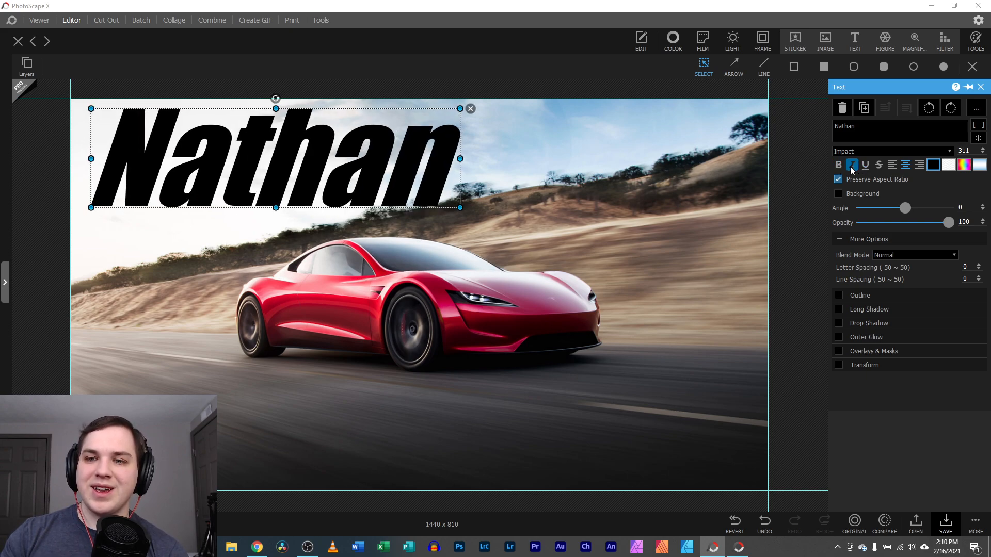
left_click(852, 165)
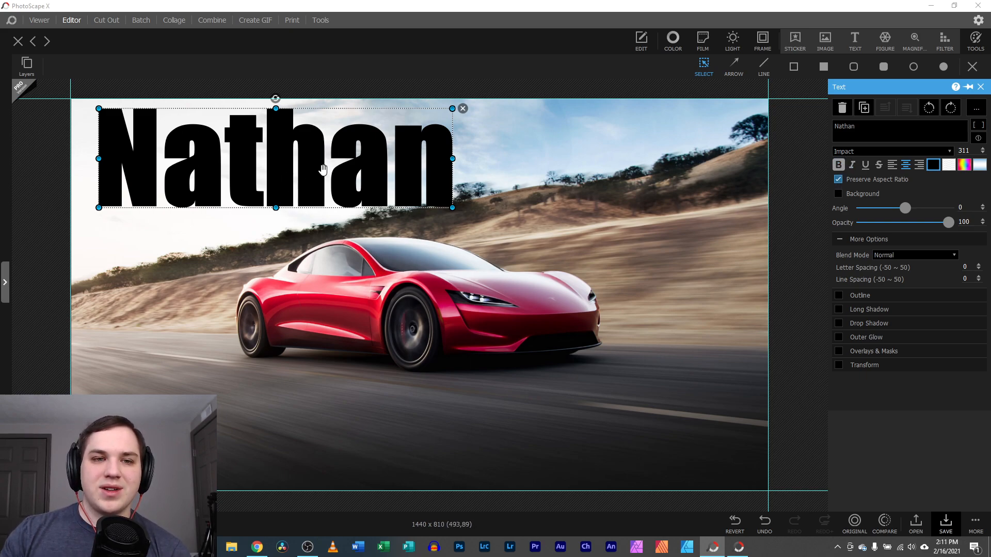
left_click(839, 165)
left_click(838, 165)
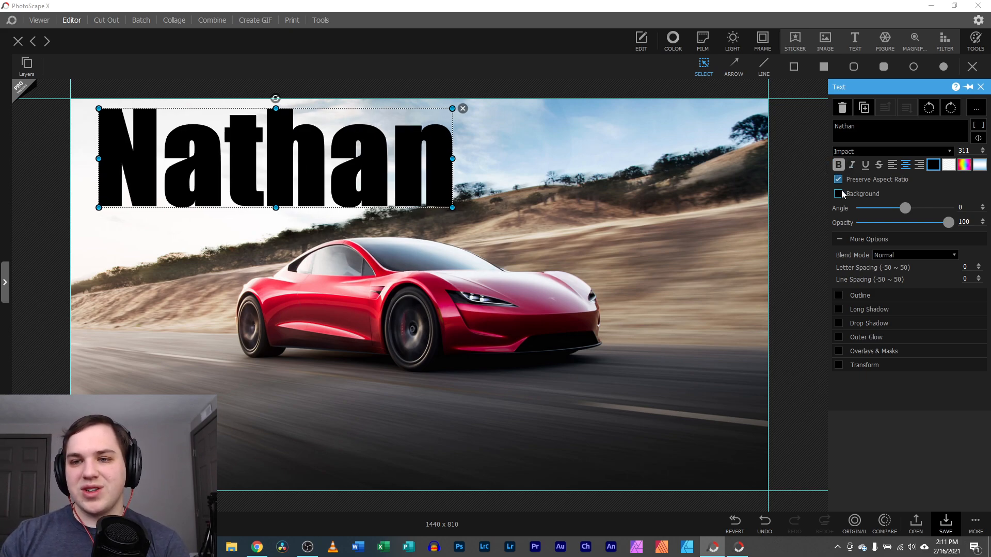
Move the name above the car and tilt it to -2°
left_click_drag(437, 182, 622, 229)
mouse_move(461, 146)
left_mouse_down()
mouse_move(463, 136)
mouse_move(503, 157)
mouse_move(516, 204)
mouse_move(468, 121)
mouse_move(552, 216)
mouse_move(454, 124)
mouse_move(458, 141)
left_mouse_up()
left_click_drag(453, 206, 362, 178)
left_click_drag(904, 209, 904, 209)
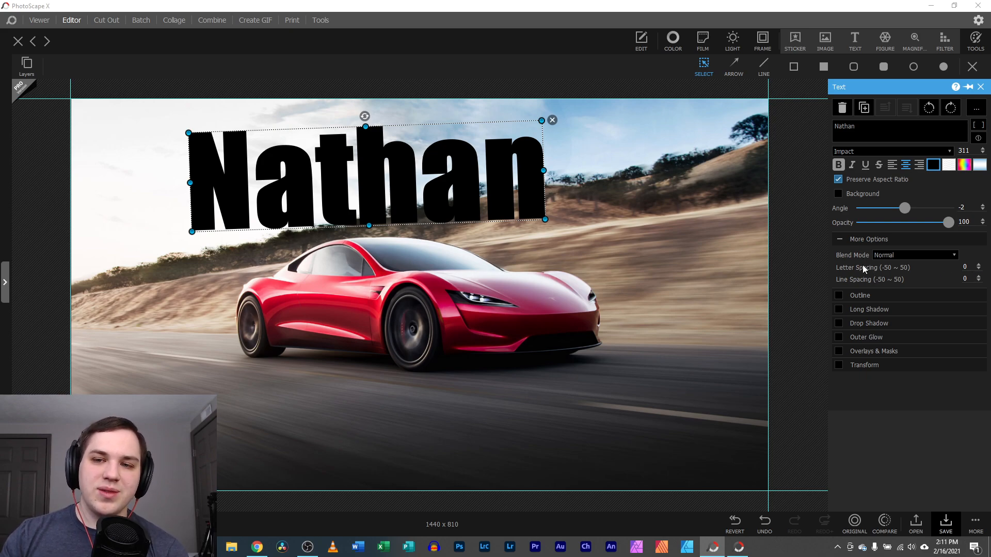
Set the text's letter spacing to 5
left_click(839, 240)
left_click(839, 240)
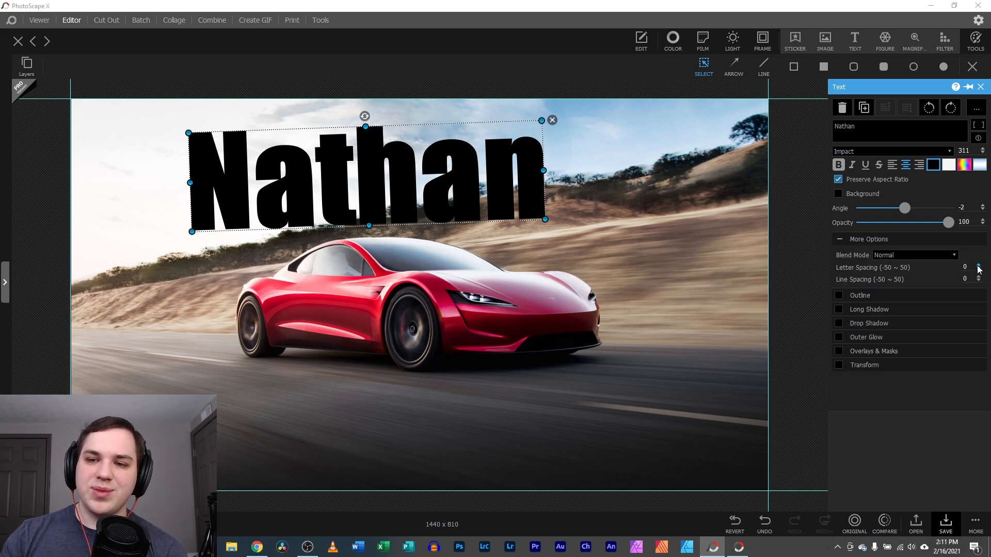
left_click(940, 256)
left_click(943, 256)
left_click(978, 266)
left_click(978, 266)
left_click(978, 266)
left_click(978, 266)
left_click(979, 265)
left_click(978, 266)
left_click(978, 266)
left_click(979, 268)
left_click(979, 269)
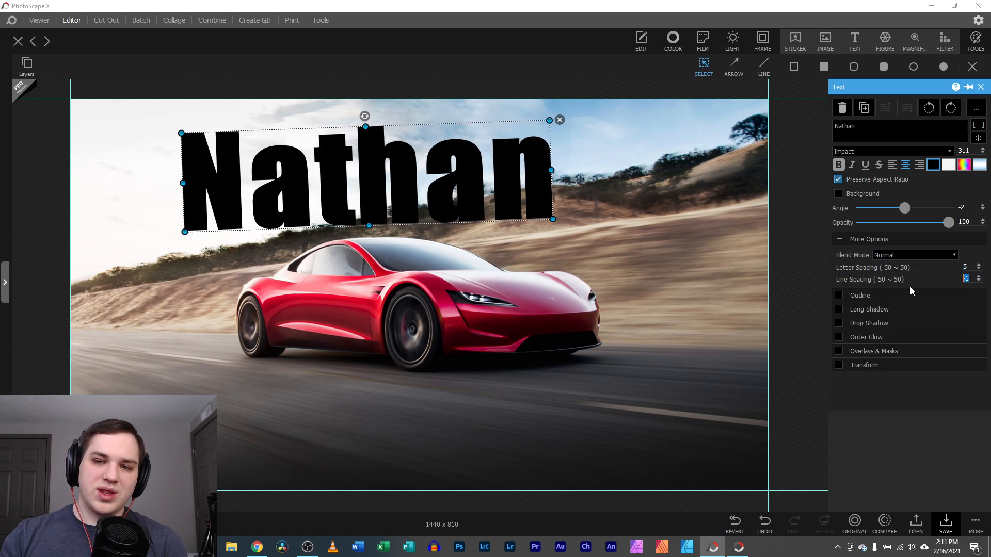
left_click(864, 107)
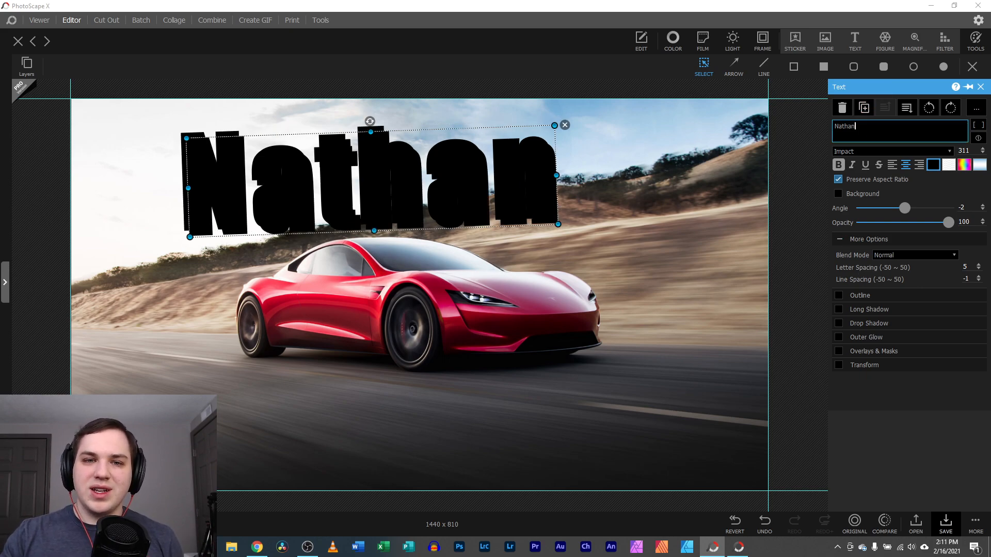
Duplicate the name, delete the duplicate, and shift the original slightly left
left_click(639, 212)
left_click(544, 165)
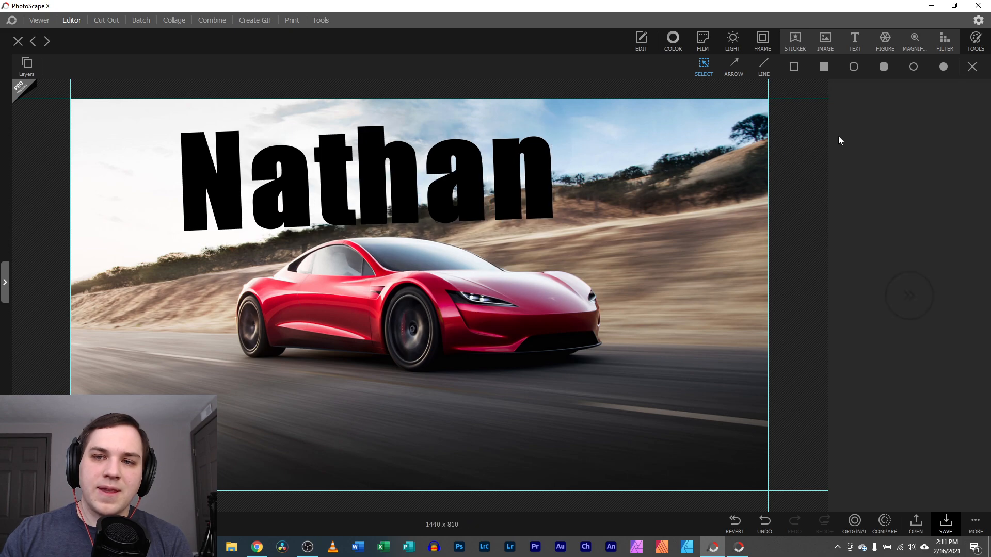
left_click(849, 124)
left_click(863, 108)
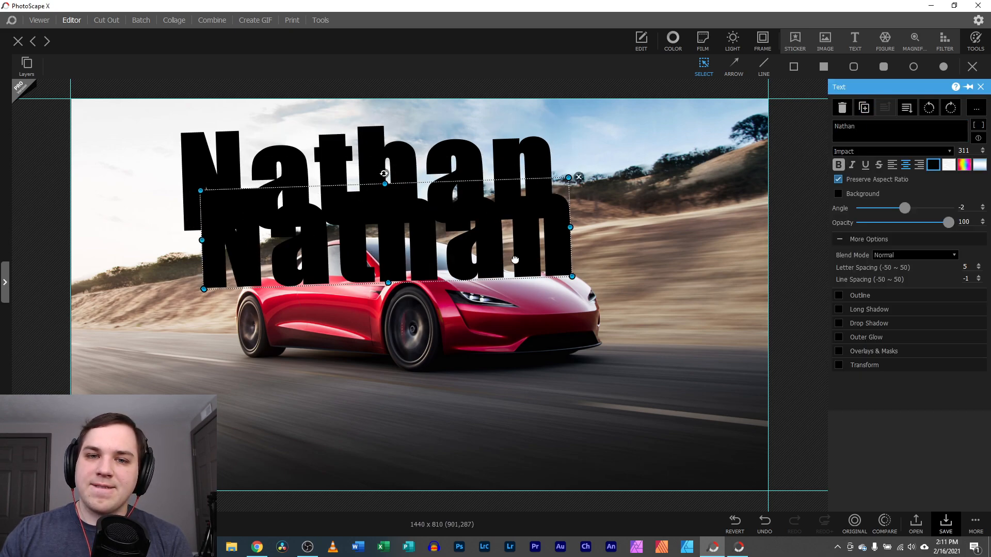
left_click(595, 218)
left_click_drag(371, 173, 345, 169)
Add the surname on a second line of the text, correcting typos
left_click(857, 127)
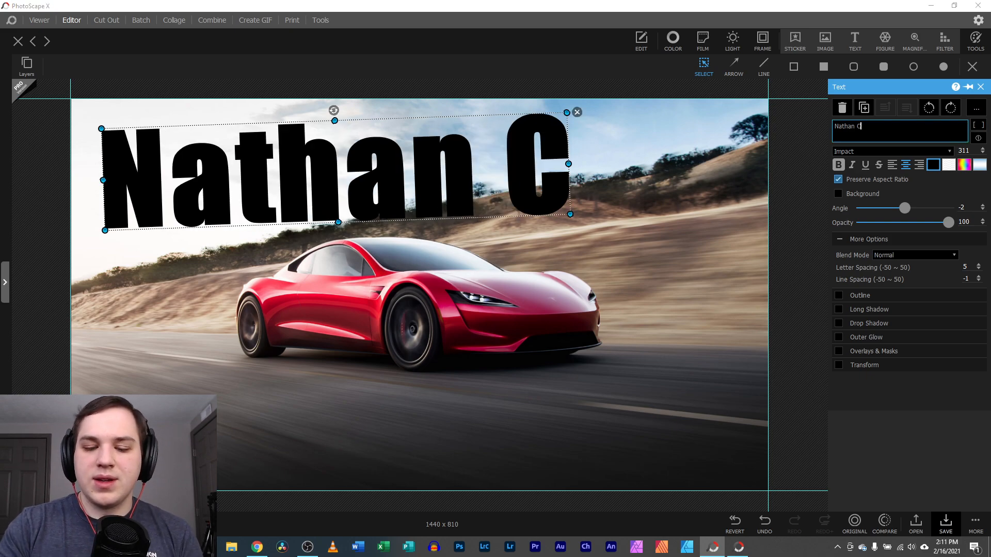
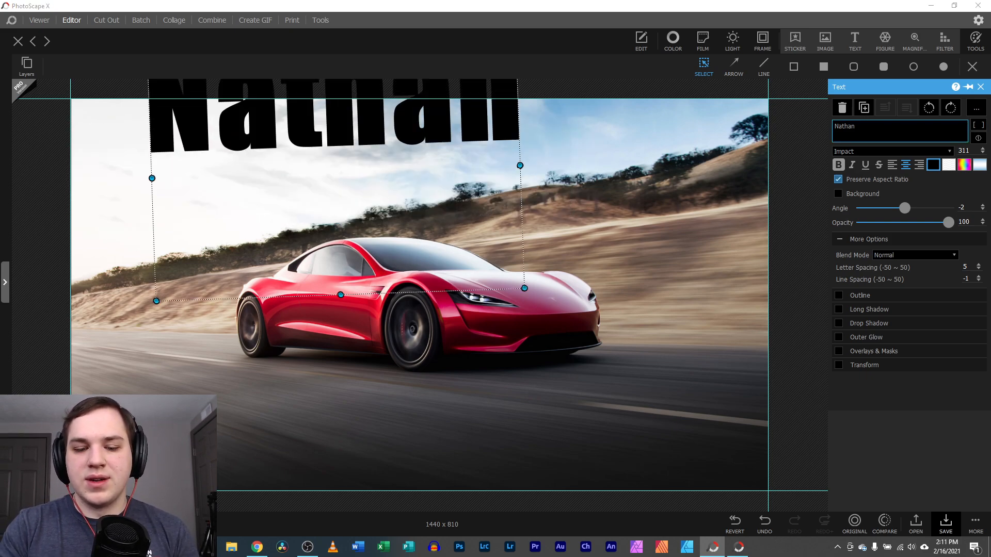
key("Home")
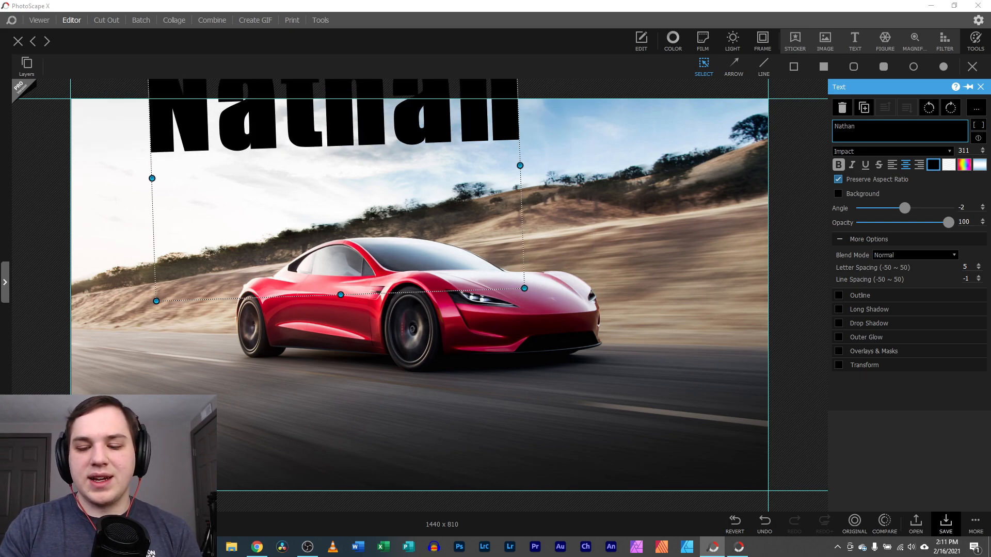
key("End")
key("Return")
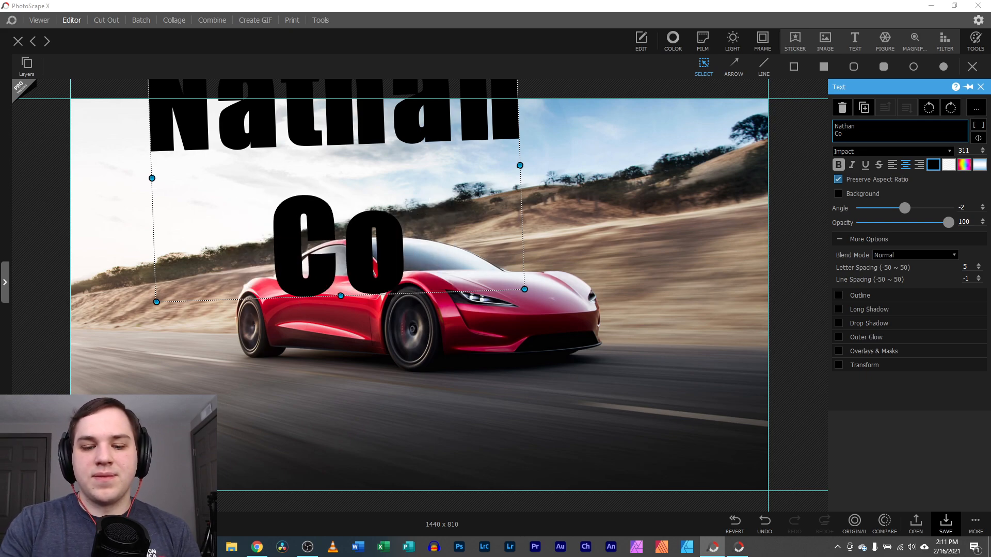
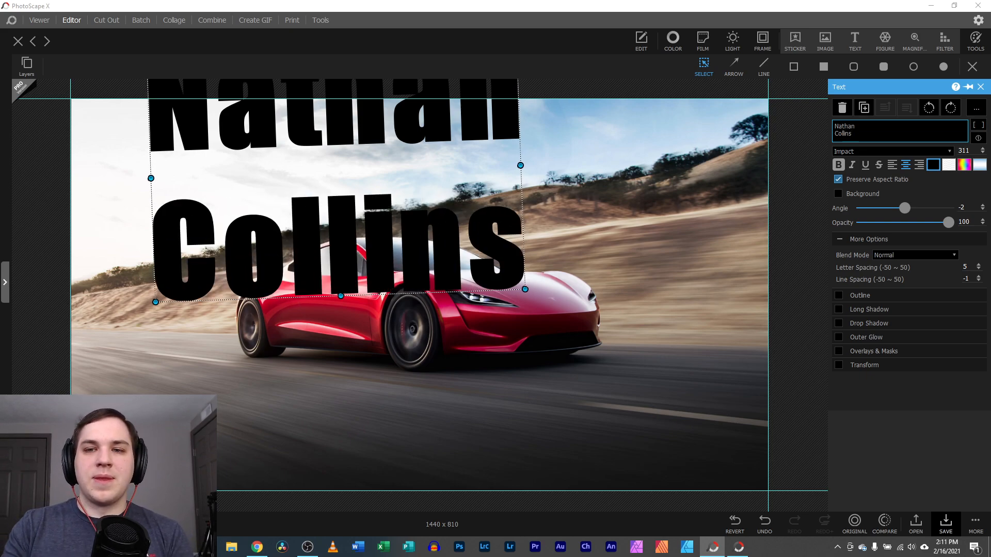
Shrink the two-line name to size 179 and place it in the top-left corner
left_click_drag(335, 232, 315, 338)
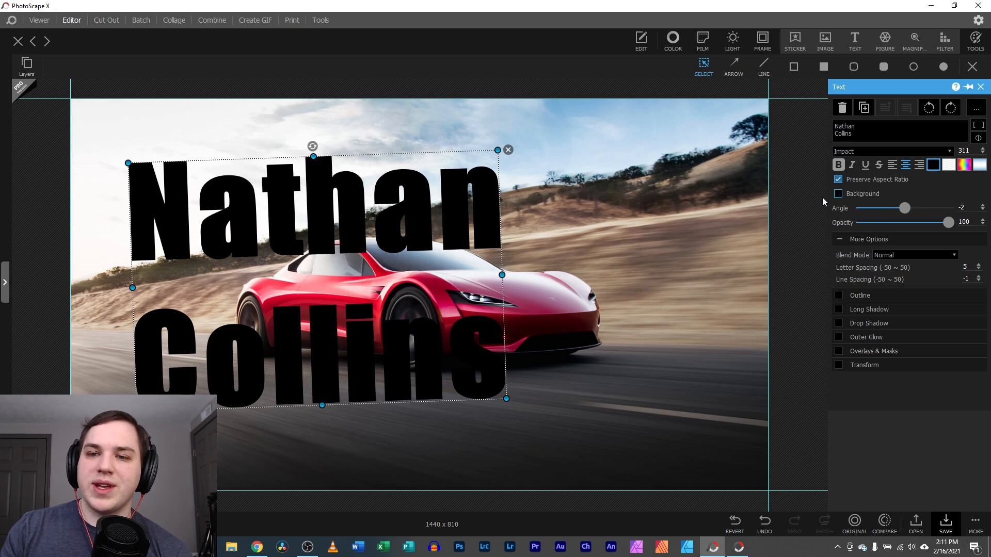
left_click_drag(506, 398, 346, 299)
left_click_drag(286, 251, 252, 209)
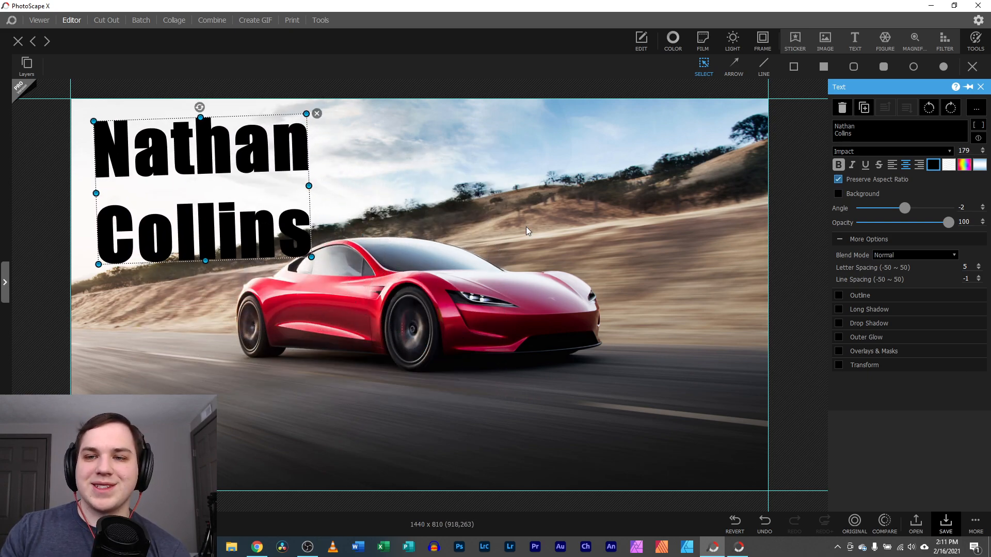
Give the name text a thick black outline and a white fill
left_click(838, 241)
left_click(839, 253)
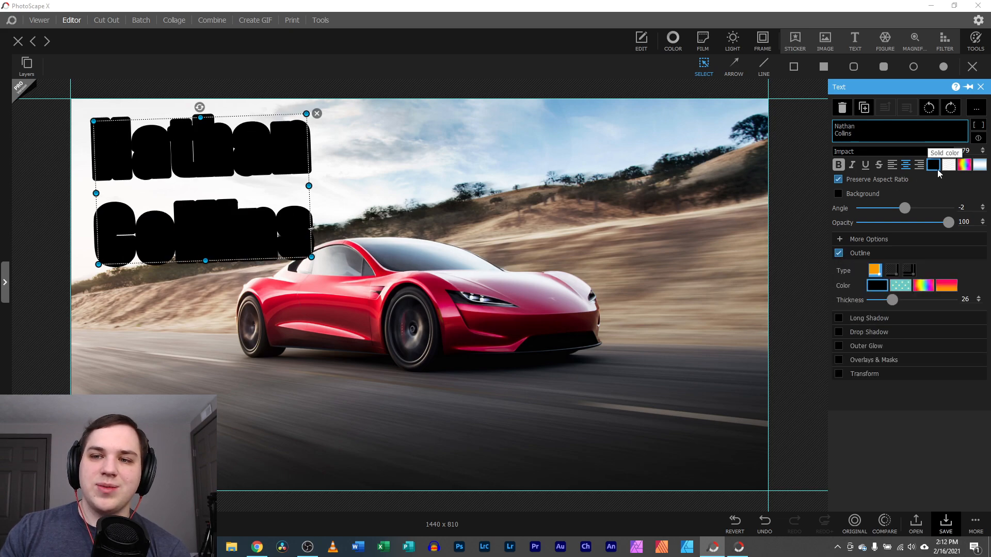
left_click(934, 166)
left_click(798, 202)
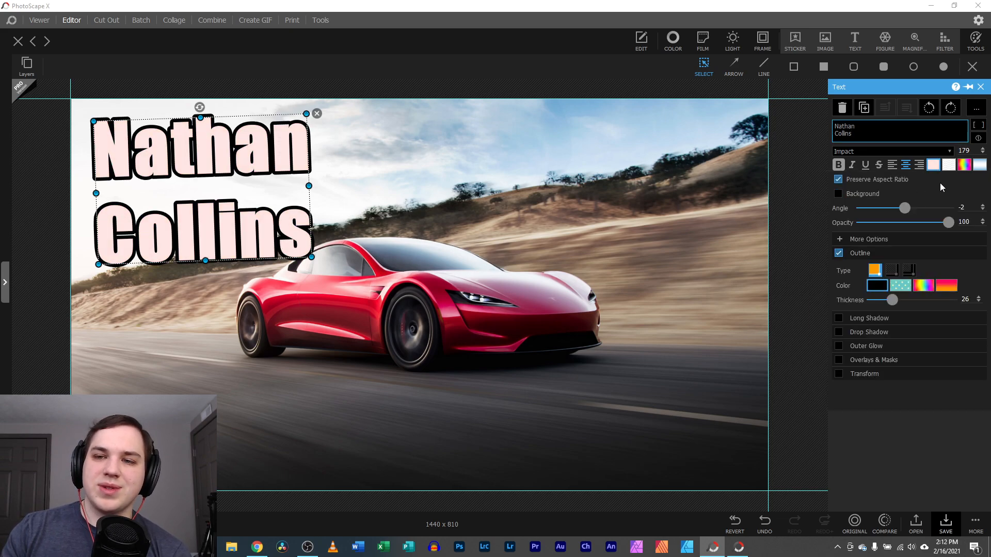
left_click(932, 164)
left_click(801, 356)
mouse_move(257, 252)
left_mouse_down()
mouse_move(244, 242)
mouse_move(255, 248)
left_mouse_up()
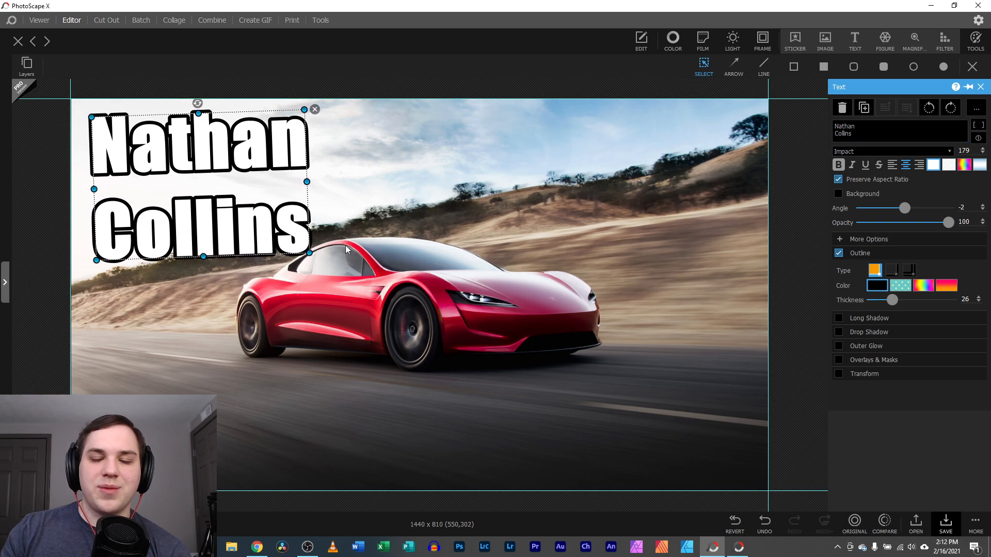
Tighten the line spacing to -17 and shift the name text slightly up-left
left_click(838, 240)
left_click(979, 281)
left_click(979, 281)
left_click(978, 281)
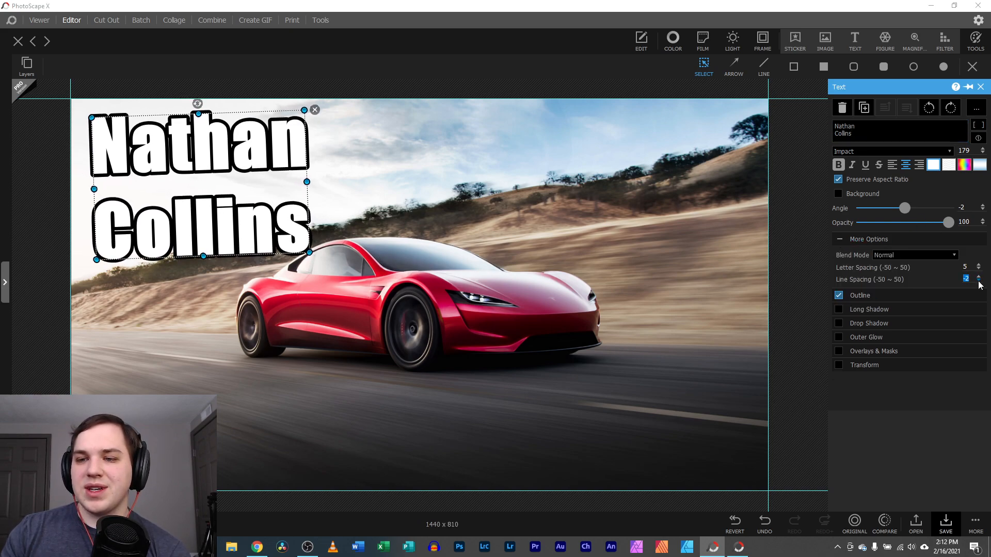
left_click(979, 282)
left_click(979, 281)
left_click(978, 281)
left_click(979, 282)
left_click(979, 281)
left_click(979, 281)
left_click(979, 281)
left_click(979, 282)
left_click(979, 281)
left_click(979, 282)
left_click(979, 281)
left_click(979, 281)
left_click_drag(277, 250, 270, 238)
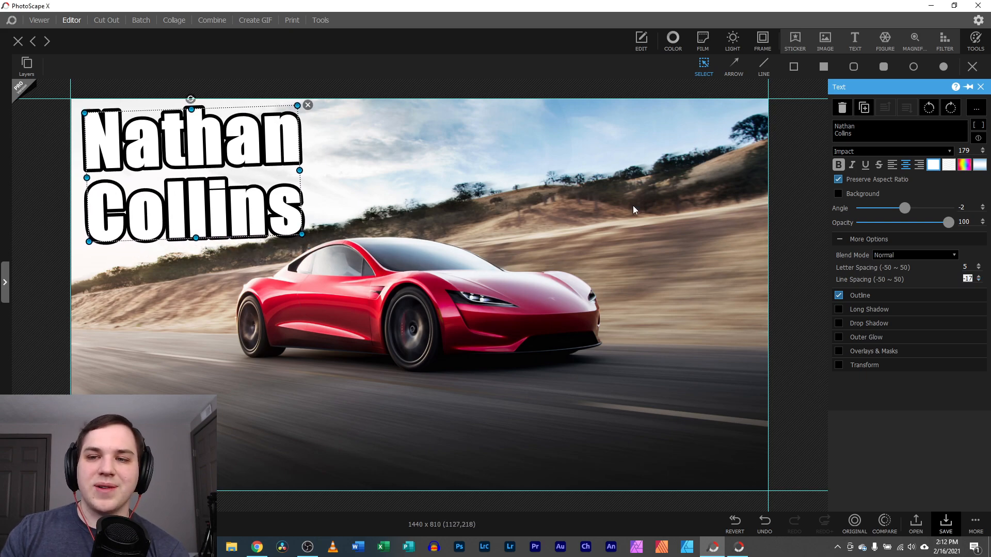
Add a black long shadow at angle 301, falling toward the lower left
left_click(844, 295)
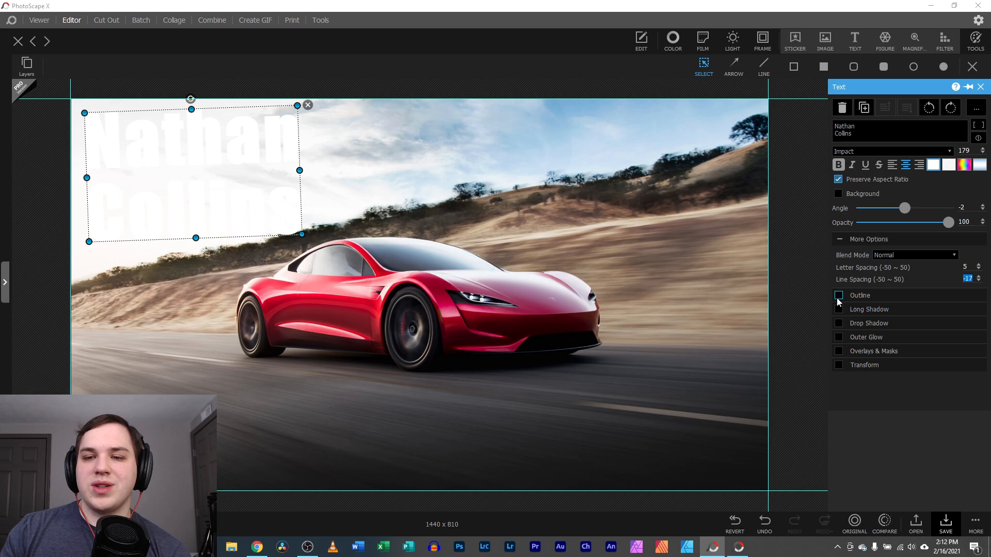
left_click(838, 296)
left_click(854, 333)
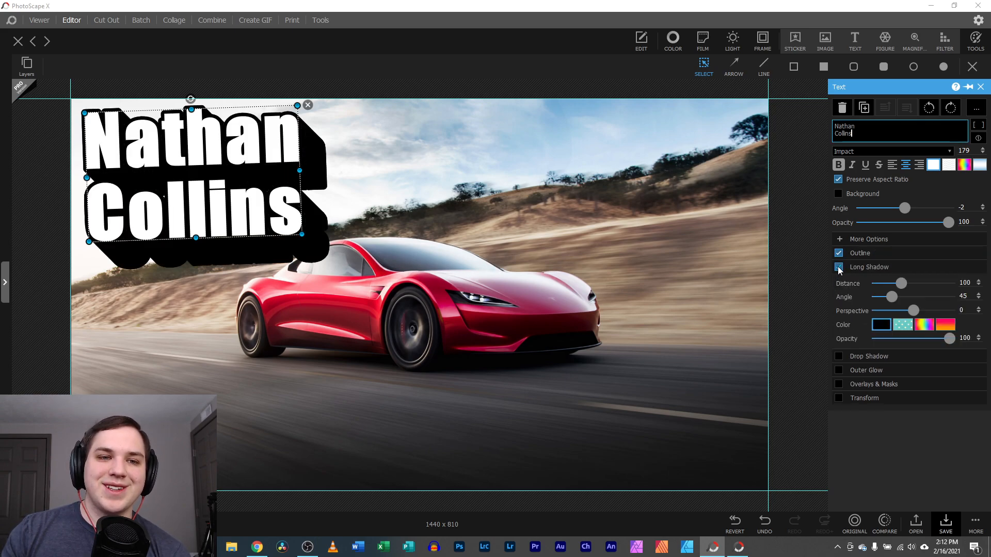
left_click_drag(888, 298, 930, 285)
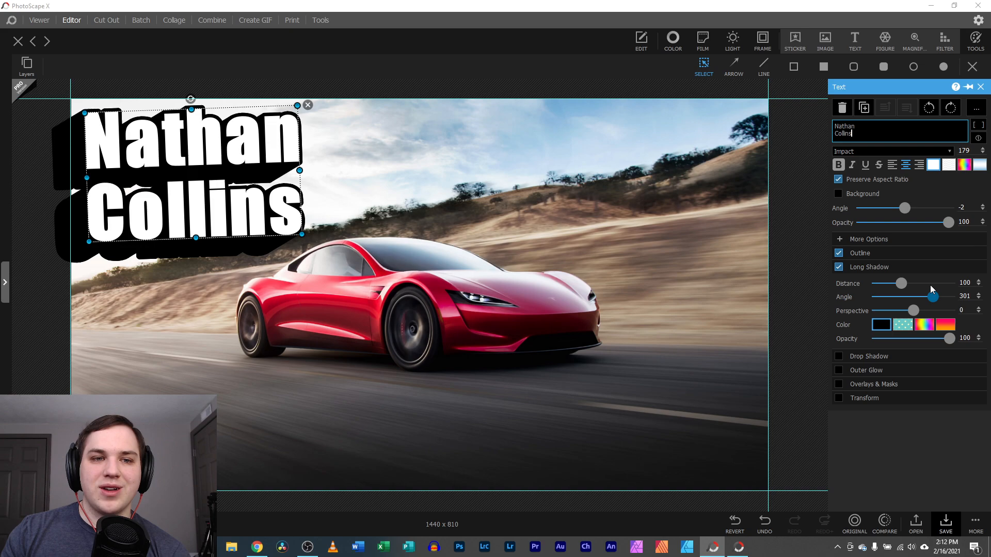
Remove the long shadow and try a drop shadow, leaving it off
left_click(839, 268)
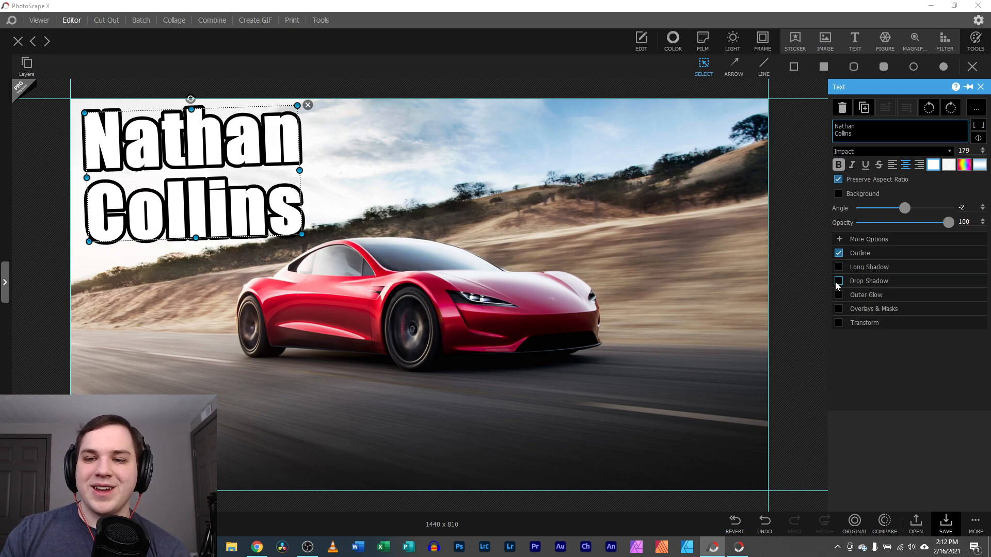
left_click(837, 281)
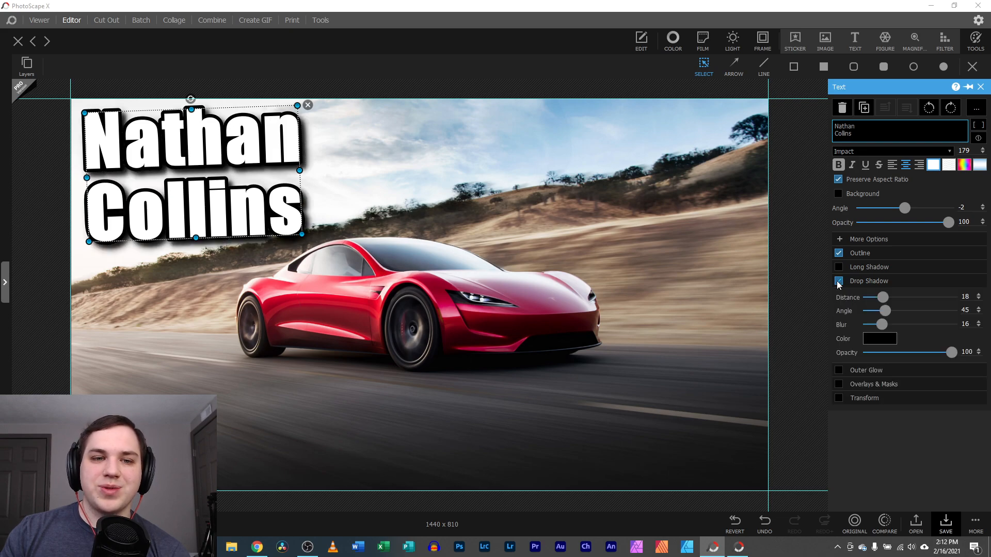
left_click(837, 281)
left_click(837, 281)
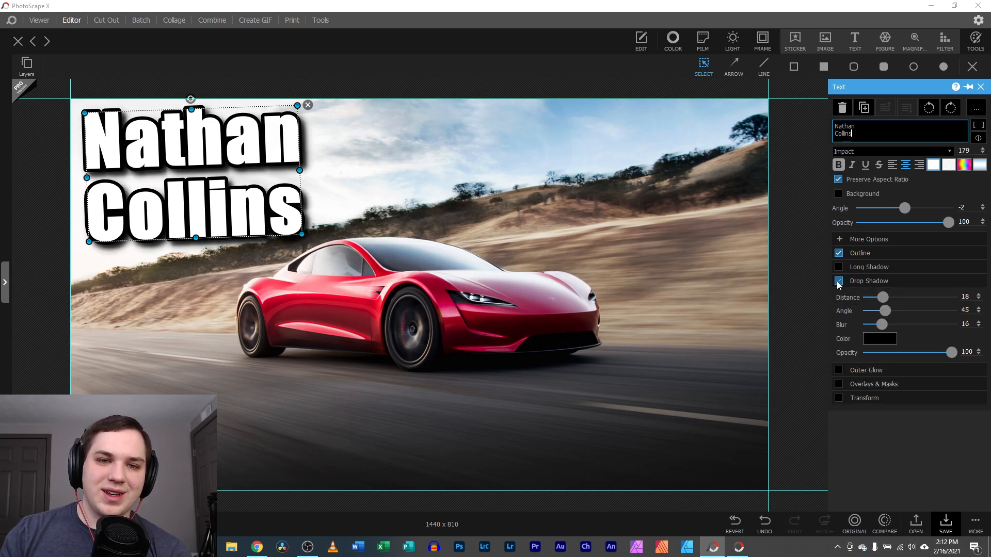
left_click(838, 282)
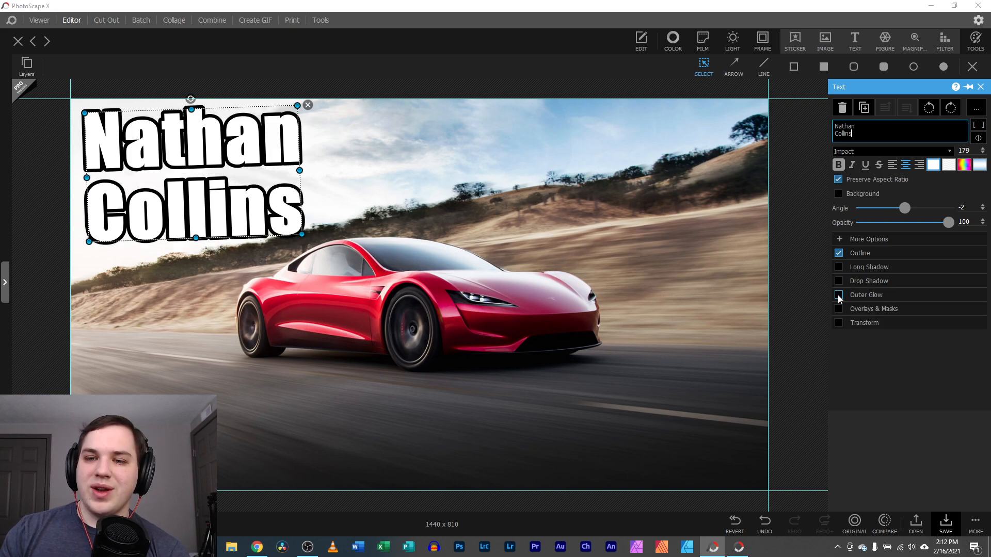
Try a pink outer glow, remove it, and expand Overlays & Masks
left_click(838, 295)
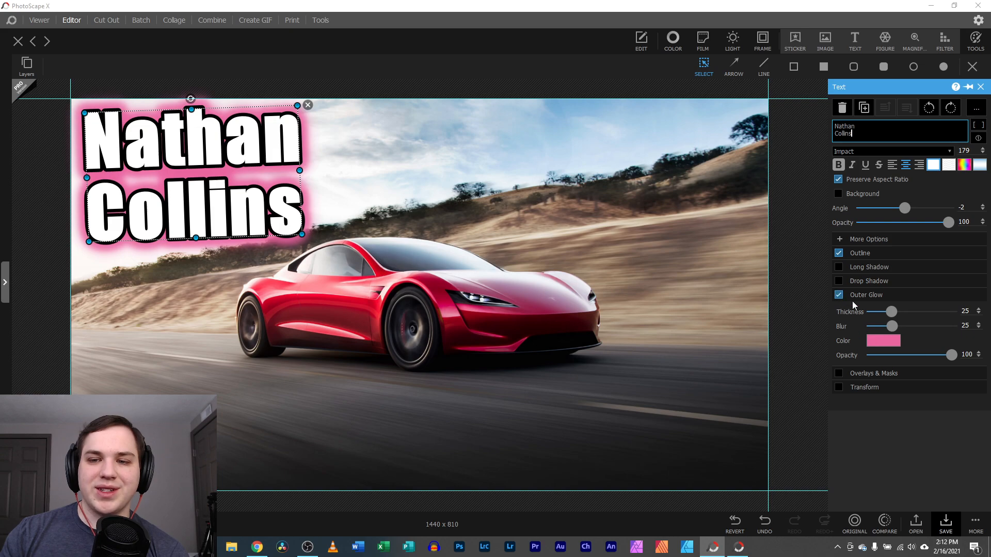
left_click(838, 282)
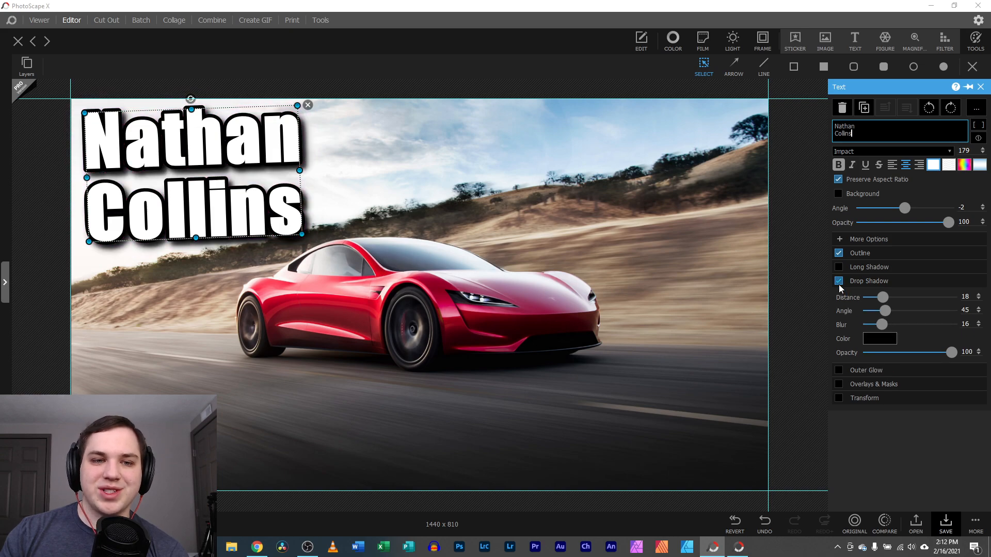
left_click(839, 369)
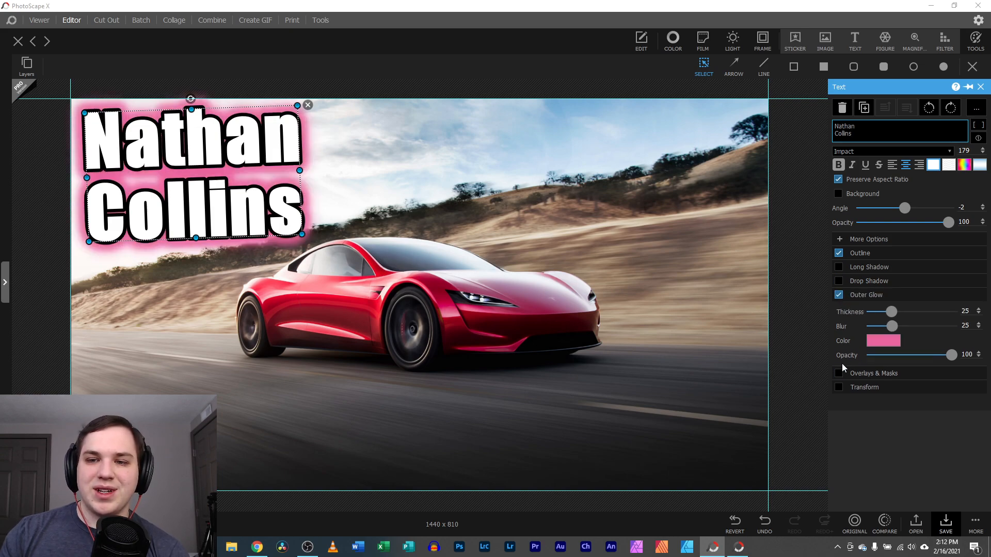
left_click(838, 294)
left_click(848, 311)
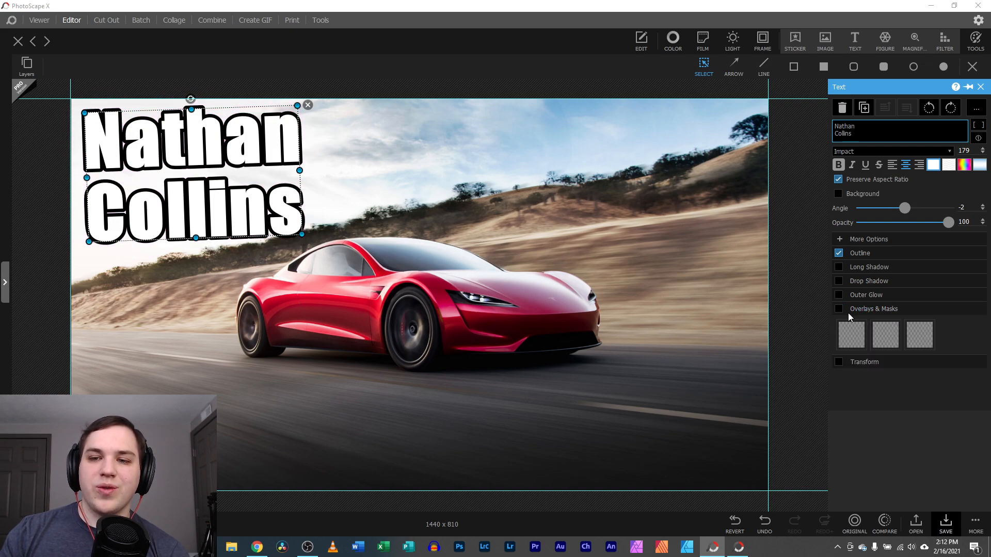
Overlay a fine grainy grunge texture on the text, scaled to Object and tinted black
left_click(851, 334)
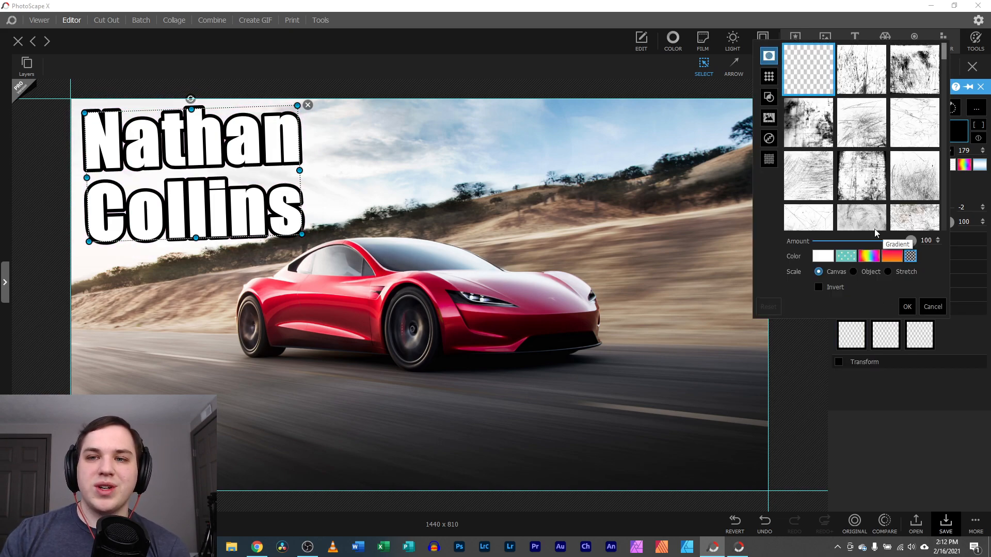
left_click(808, 122)
left_click(853, 272)
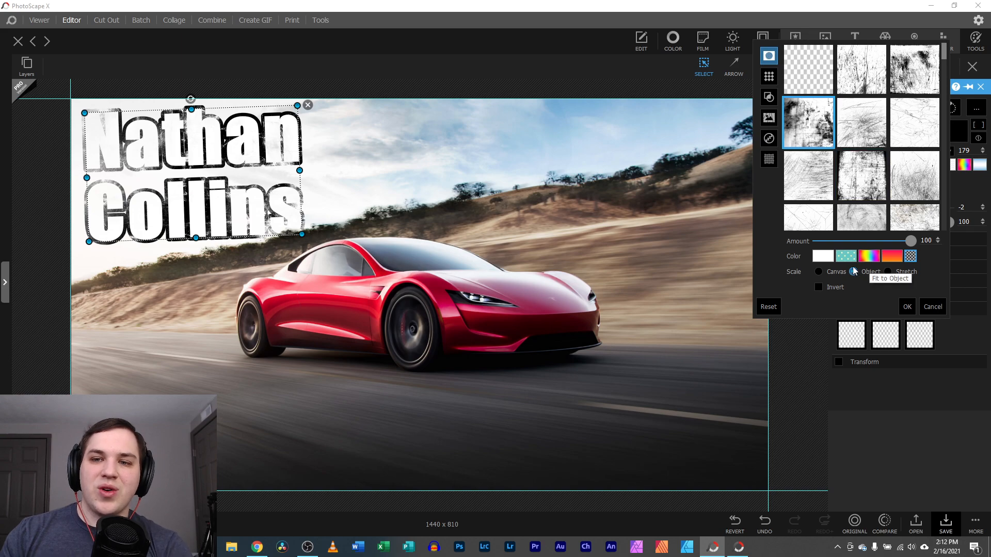
left_click(823, 256)
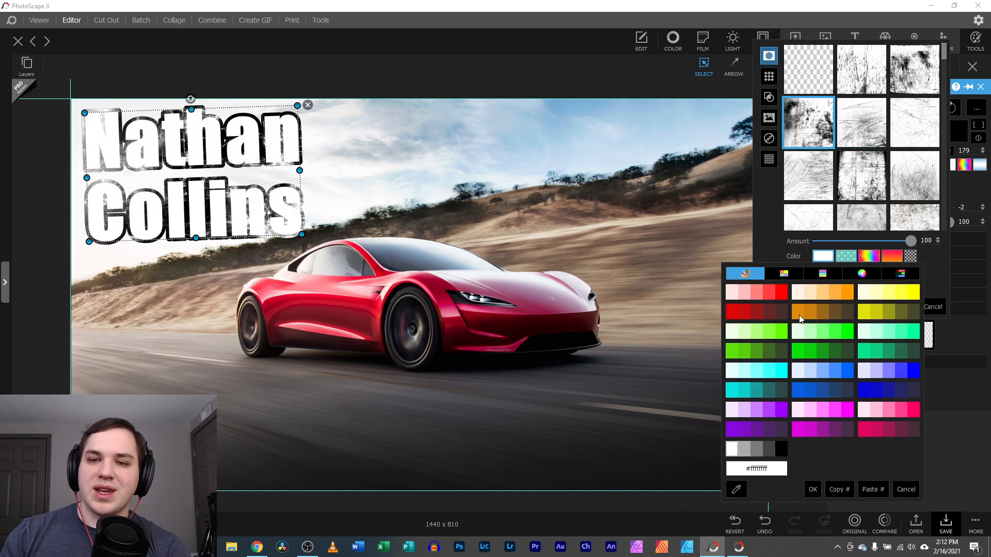
left_click(781, 429)
double_click(781, 449)
left_click(808, 175)
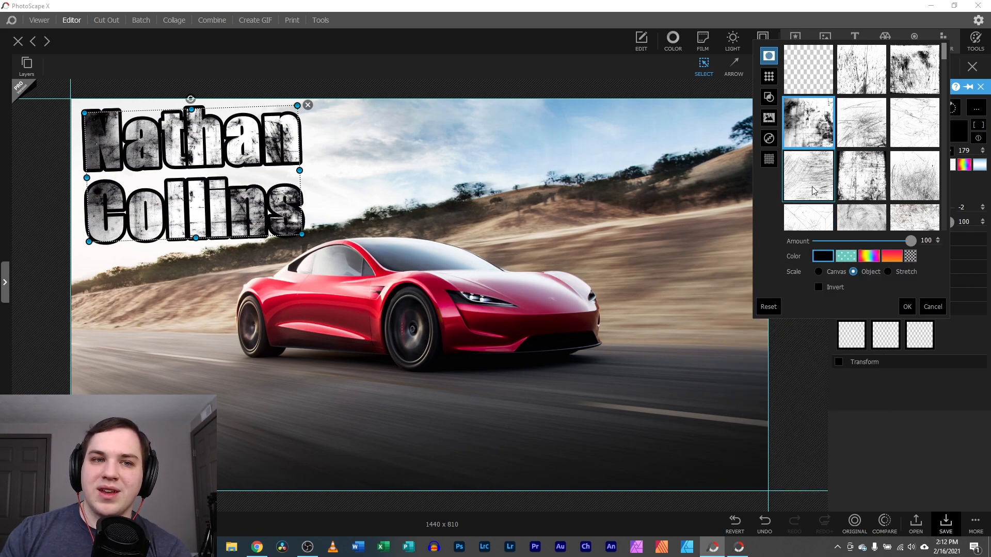
scroll(878, 194, "down", 1)
left_click(815, 194)
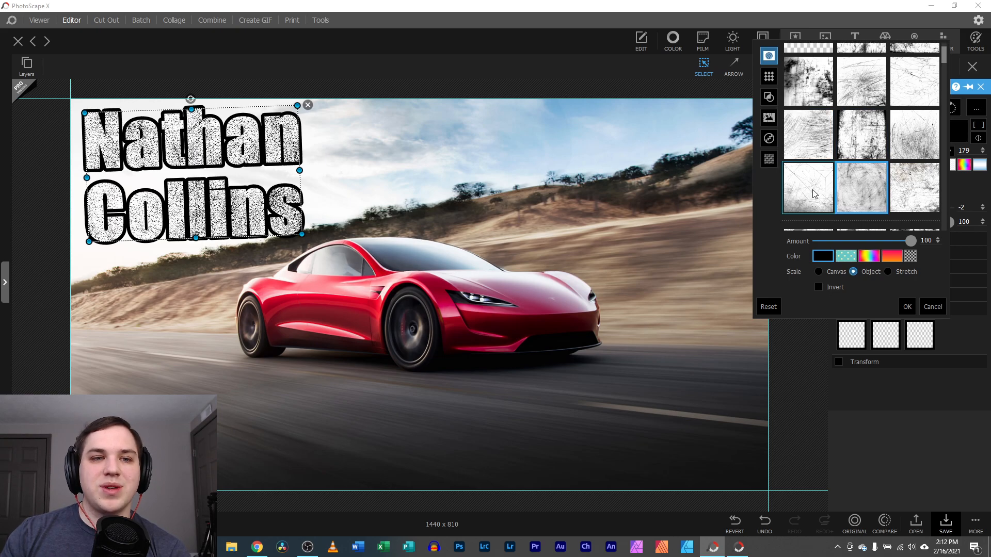
scroll(870, 180, "down", 1)
left_click(860, 173)
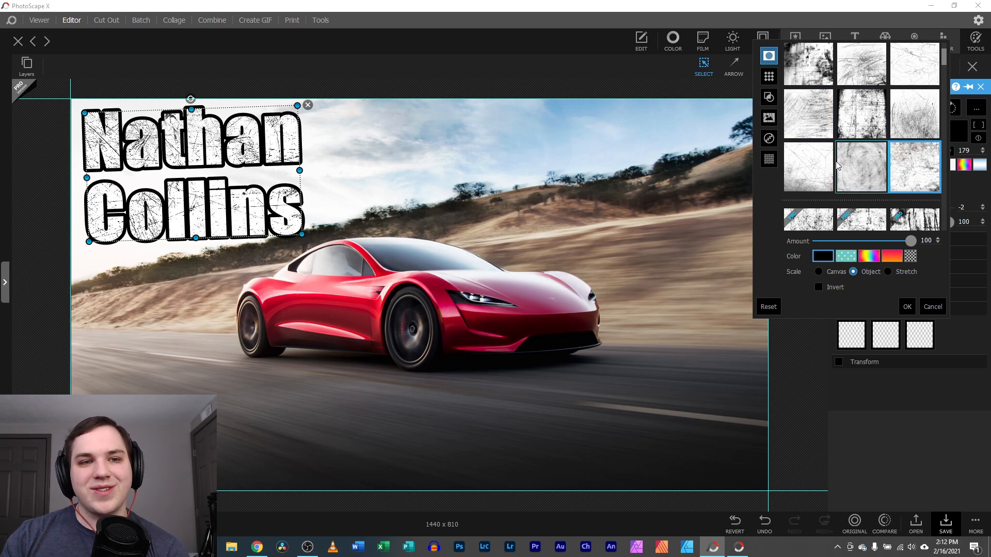
left_click(906, 306)
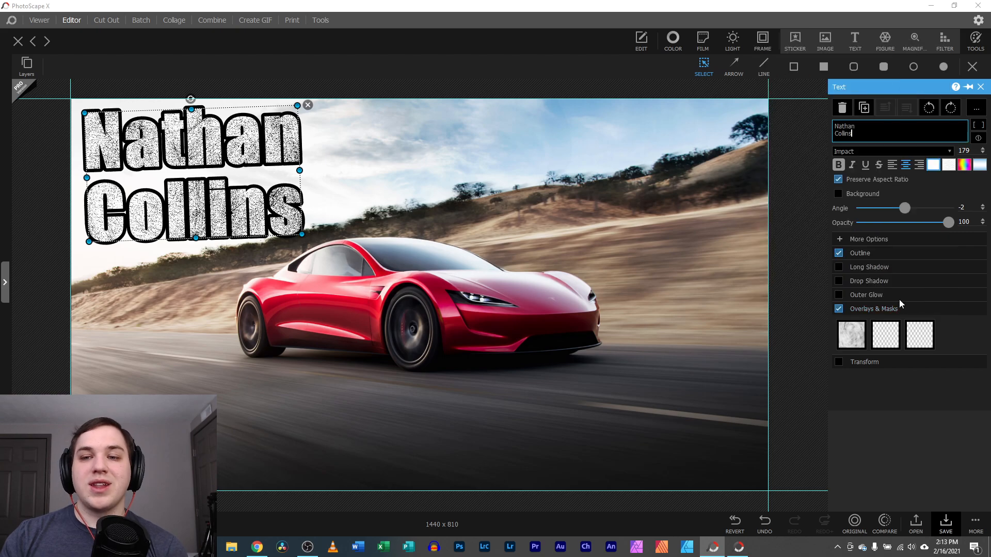
Try red, purple and green text fills, then keep the text white
left_click(938, 169)
left_click(846, 201)
left_click(822, 323)
left_click(799, 338)
left_click(820, 254)
left_click(795, 221)
left_click(877, 265)
left_click(879, 270)
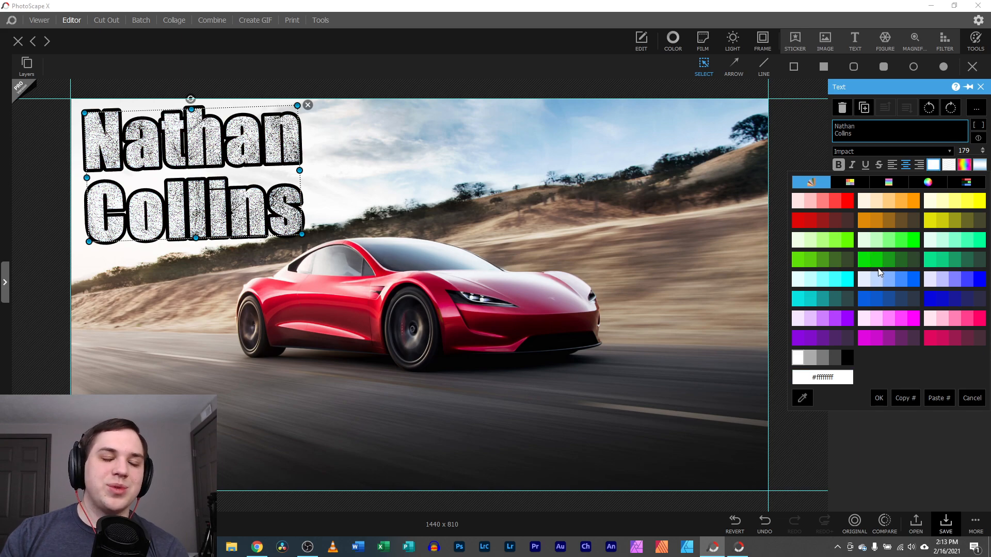
left_click(970, 398)
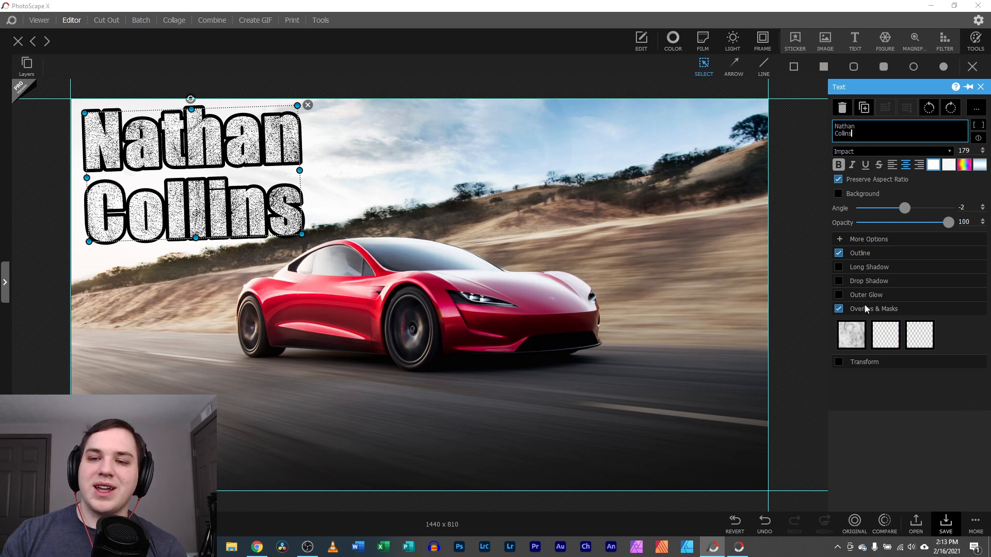
Remove the texture overlay and apply a perspective skew transform to the name text
left_click(838, 309)
left_click(838, 323)
left_click(892, 340)
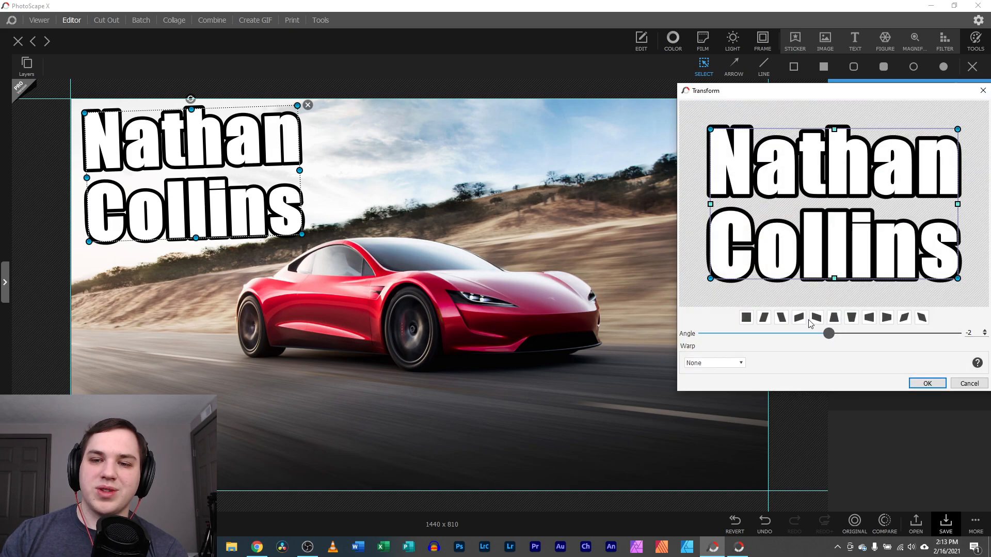
left_click(816, 318)
left_click(781, 318)
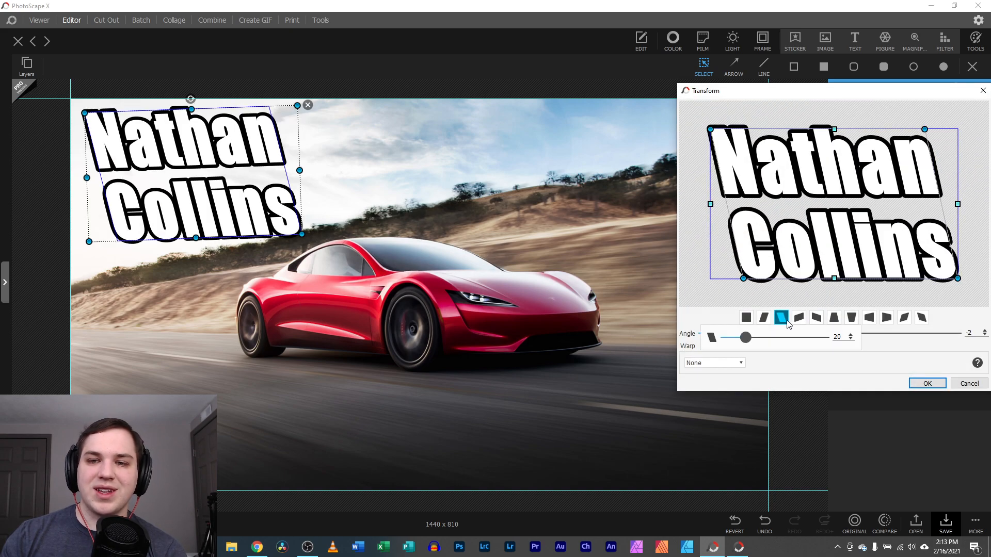
left_click(915, 383)
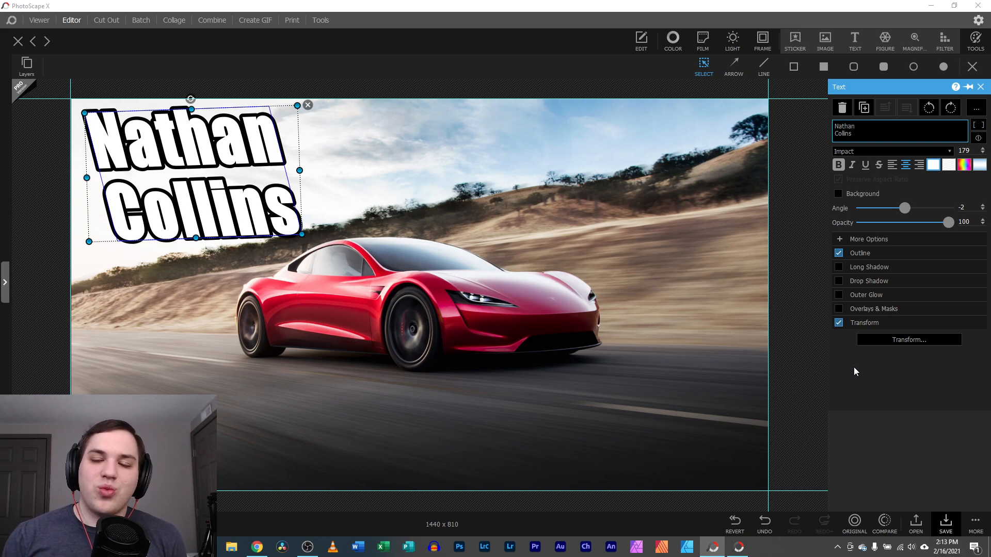
Undo and redo the last text change, then delete the name text
left_click(980, 87)
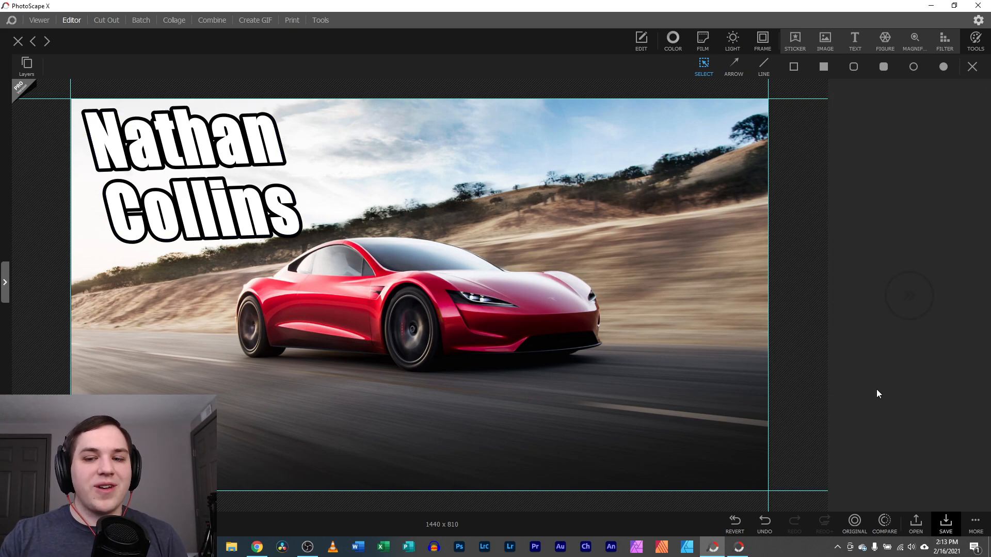
left_click(774, 521)
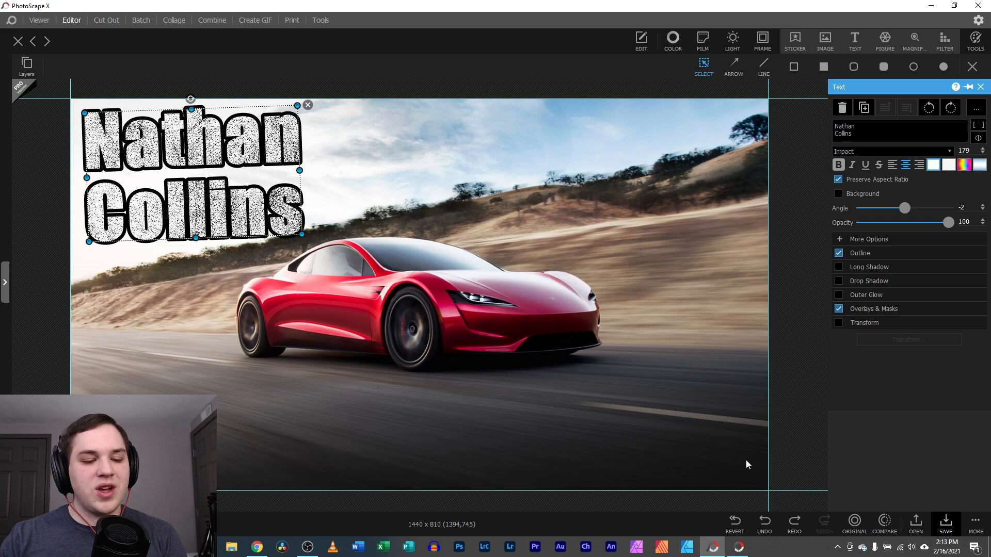
key("ctrl+z")
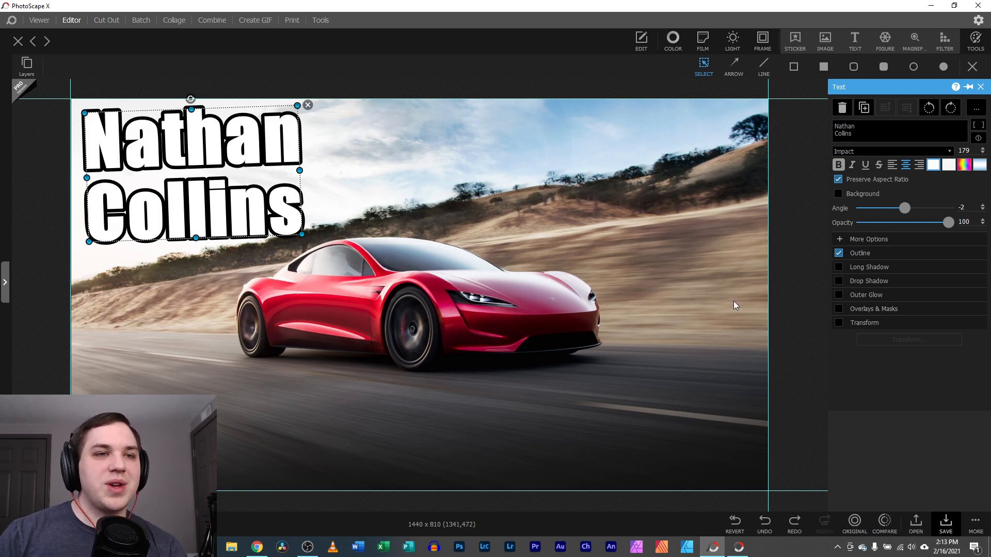
left_click(981, 87)
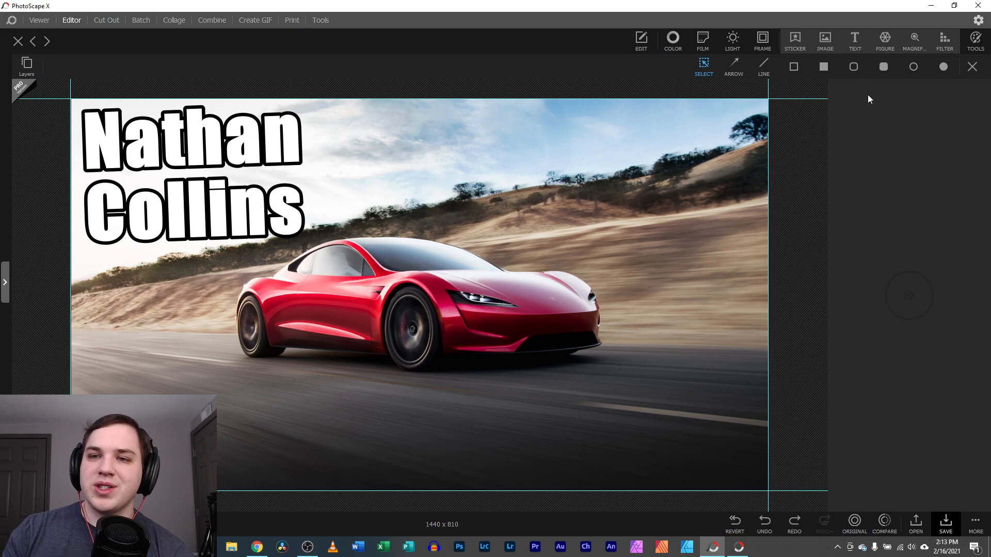
left_click(260, 133)
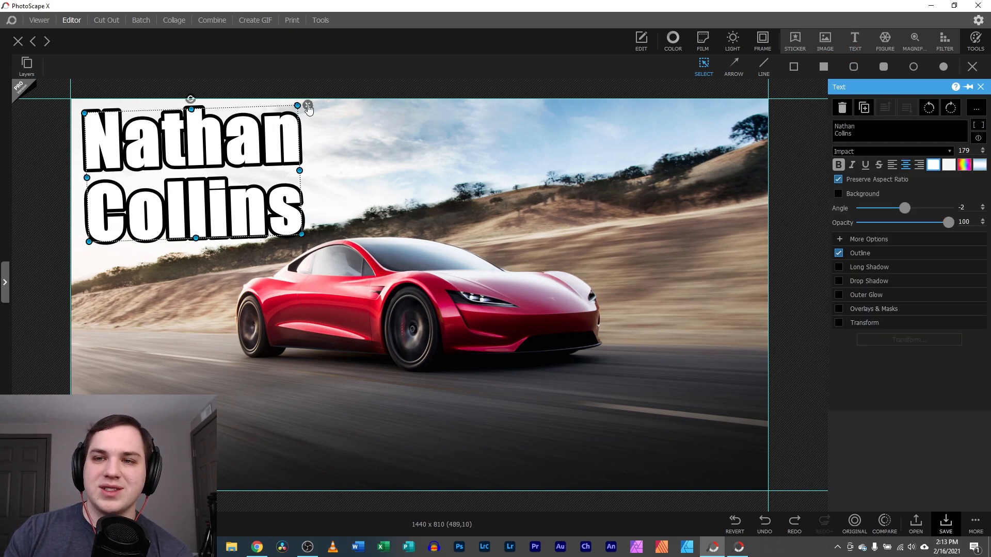
left_click(305, 107)
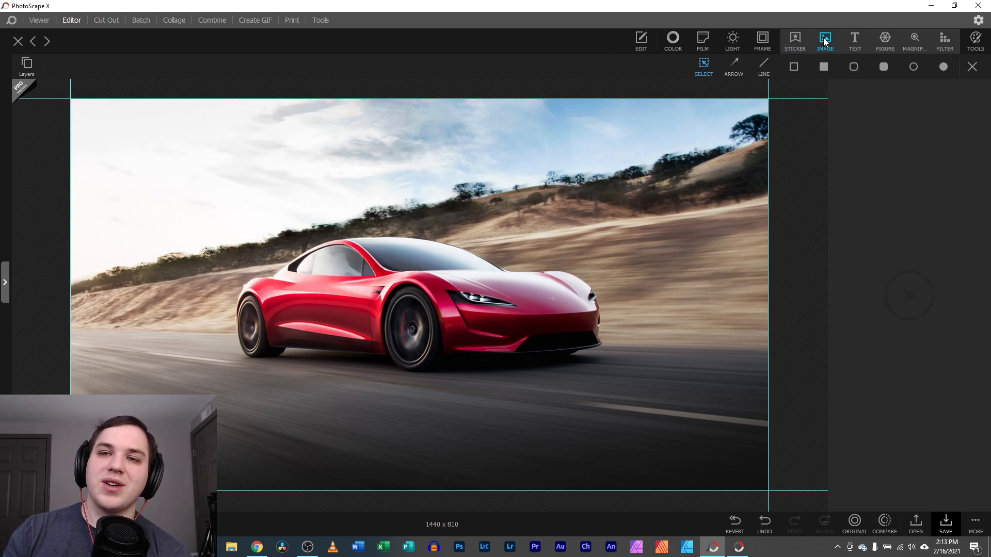
Add a large Text title in the upper left with a white-to-blue gradient fill
left_click(854, 39)
left_click_drag(473, 320, 329, 224)
left_click_drag(316, 198, 269, 182)
left_click(979, 165)
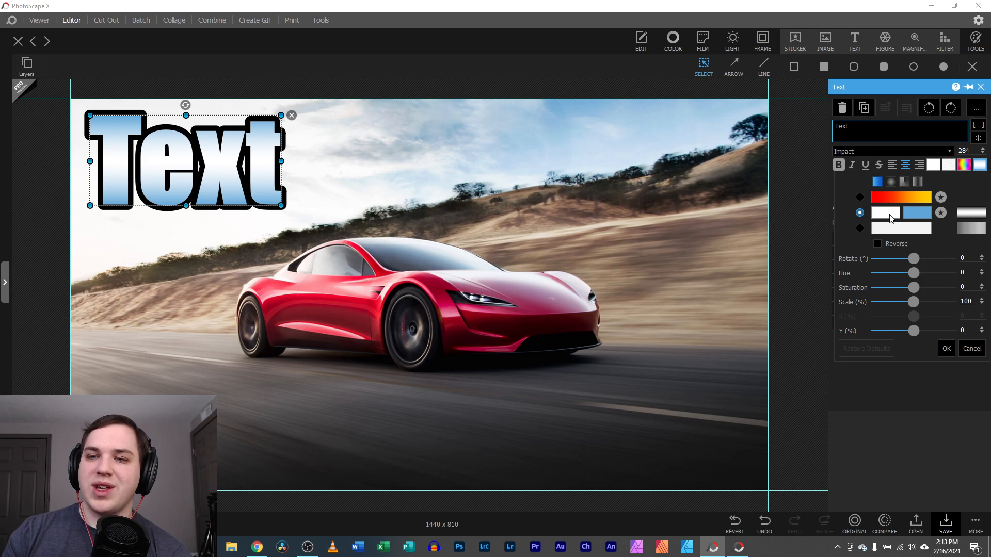
left_click(908, 212)
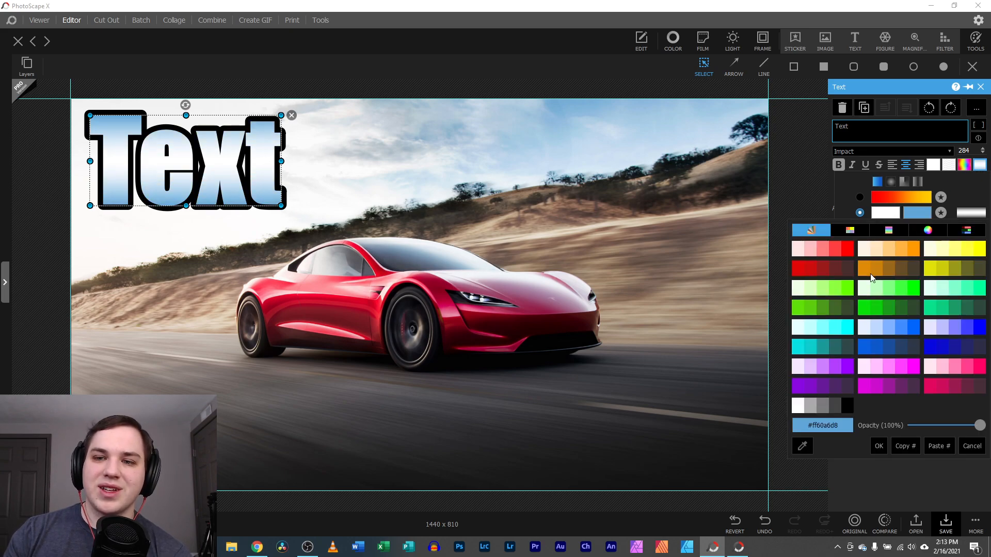
left_click(847, 249)
left_click(971, 348)
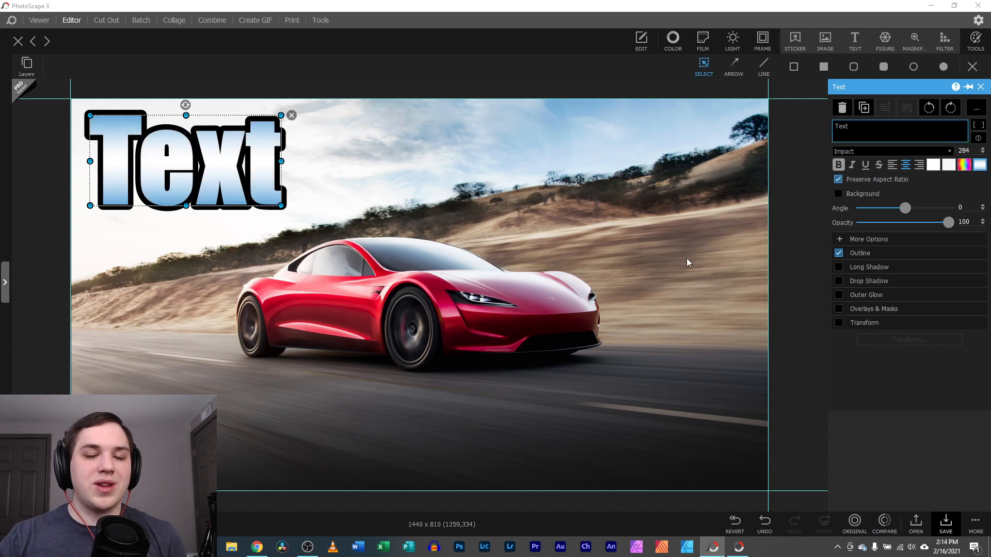
left_click(980, 87)
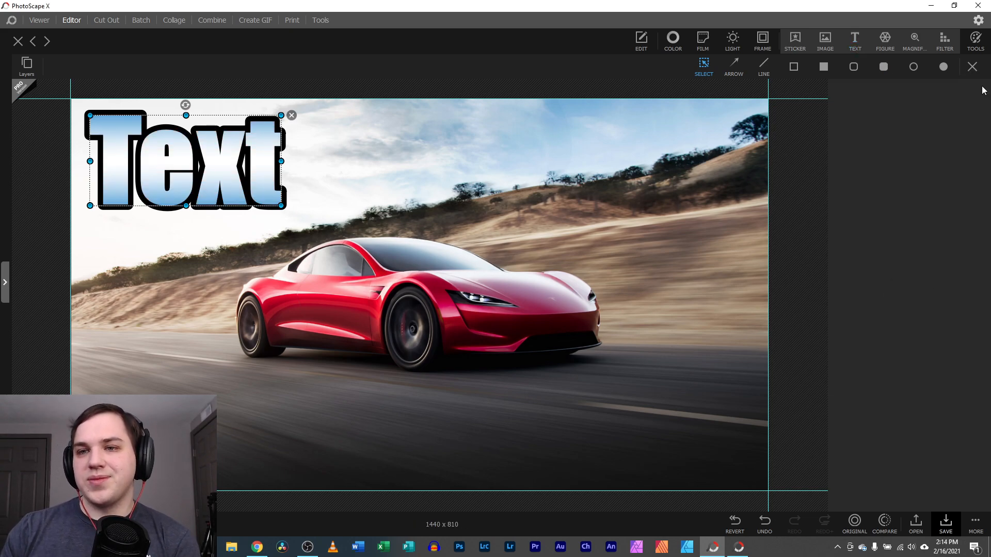
Place an enlarged octagon shape at upper right, try a gradient fill, then delete it
left_click(885, 40)
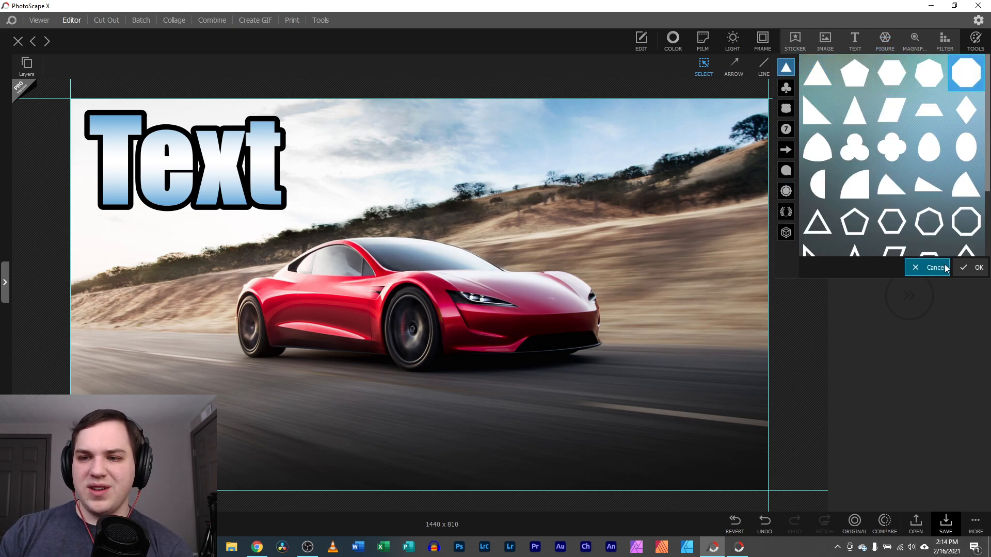
left_click(970, 268)
left_click_drag(453, 267, 697, 137)
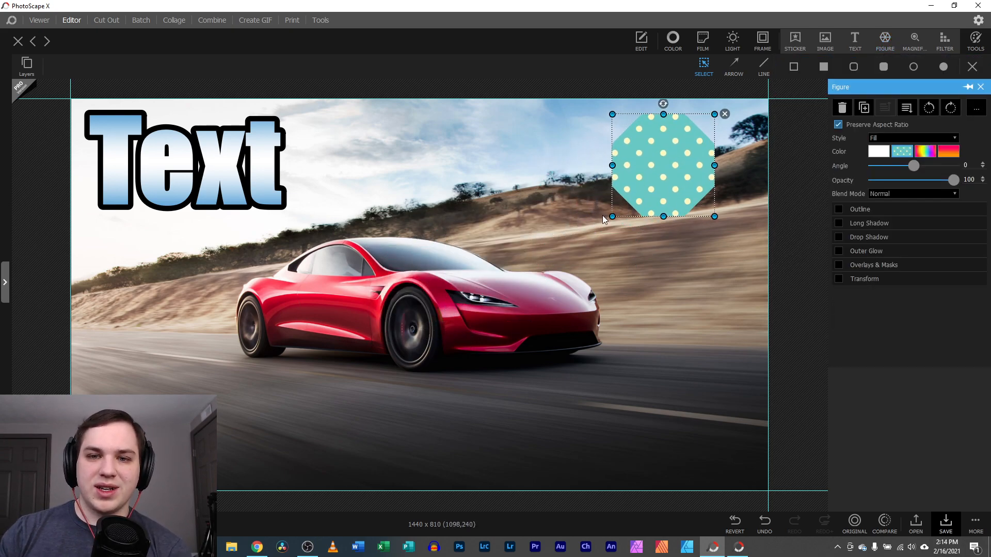
left_click_drag(611, 216, 552, 275)
left_click(878, 151)
left_click(949, 151)
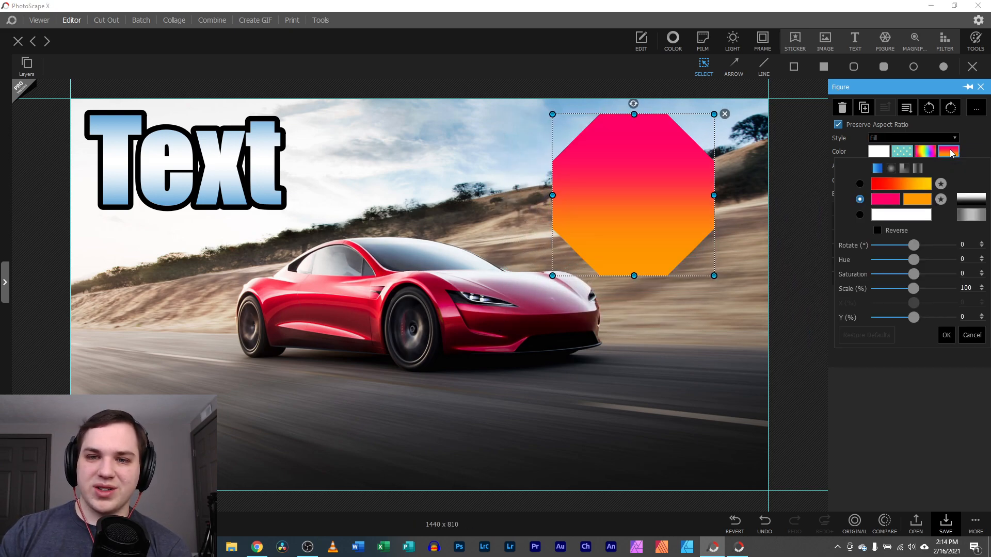
left_click(972, 335)
left_click(981, 87)
left_click(678, 147)
left_click(724, 111)
left_click_drag(648, 158, 652, 157)
left_click(729, 113)
left_click(915, 36)
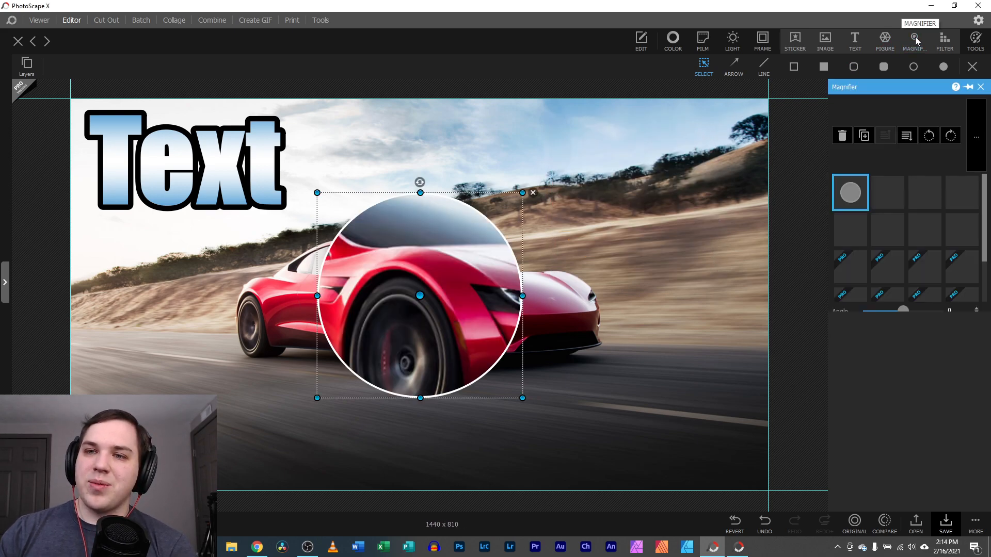
left_click_drag(454, 277, 693, 191)
left_click_drag(553, 310, 575, 289)
left_click_drag(664, 199, 480, 302)
left_click(596, 357)
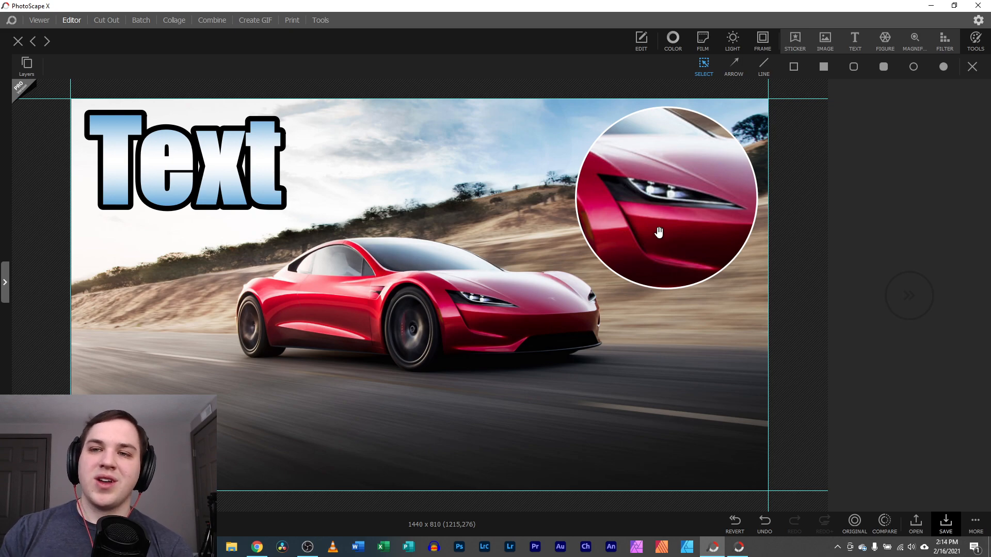
left_click(705, 185)
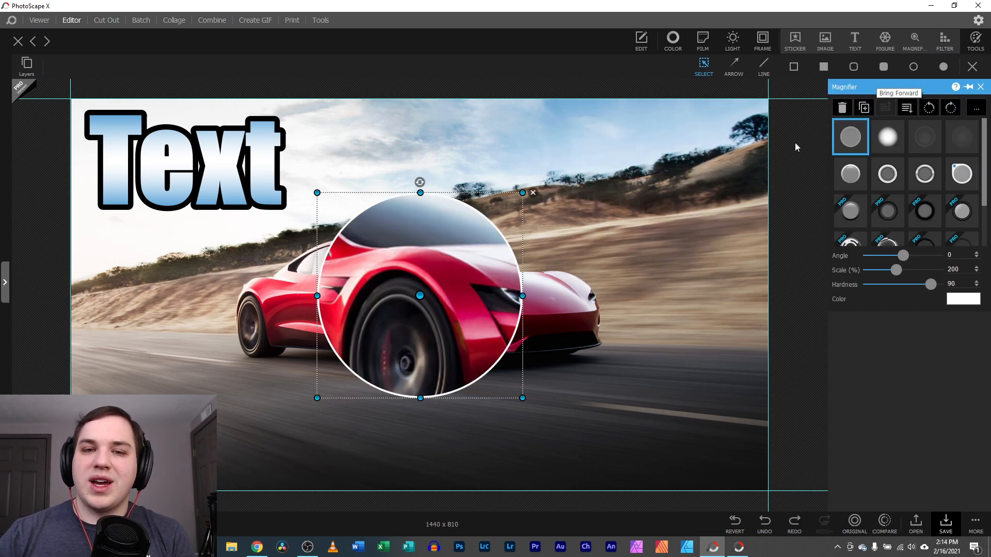
left_click(533, 193)
Delete the gradient Text title from the car photo
left_click(944, 41)
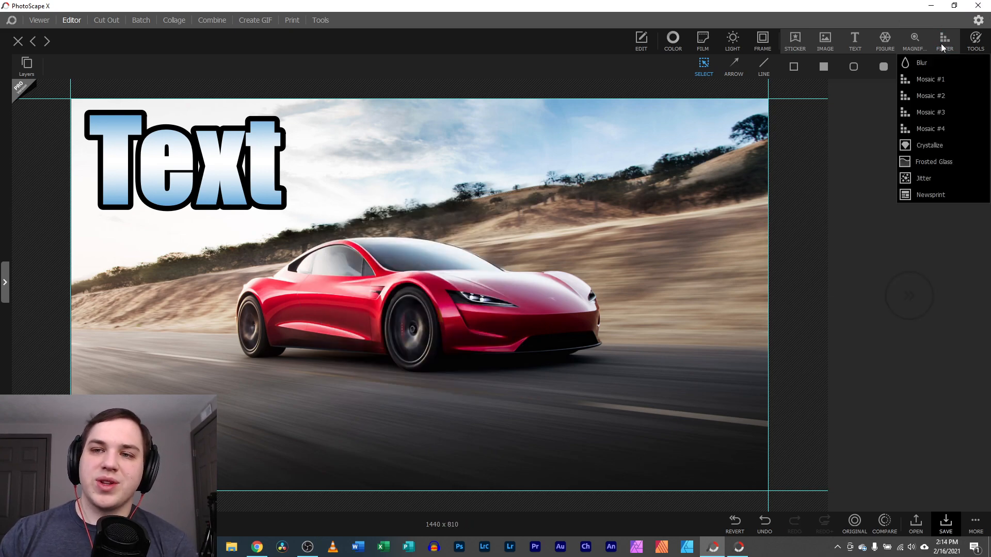
left_click(248, 139)
left_click(292, 115)
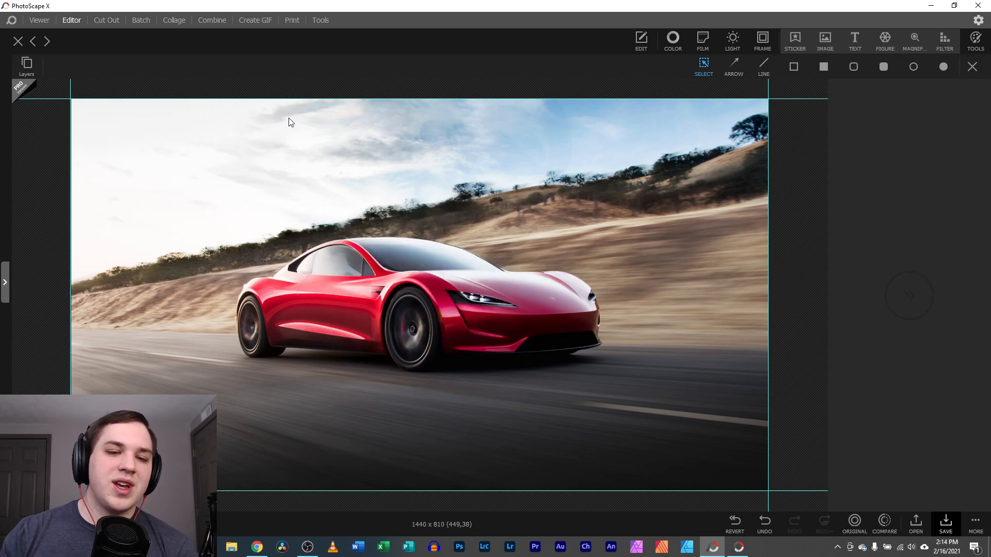
Add a Blur filter area and stretch it to cover the car
left_click(946, 42)
left_click(926, 61)
left_click_drag(360, 300, 237, 297)
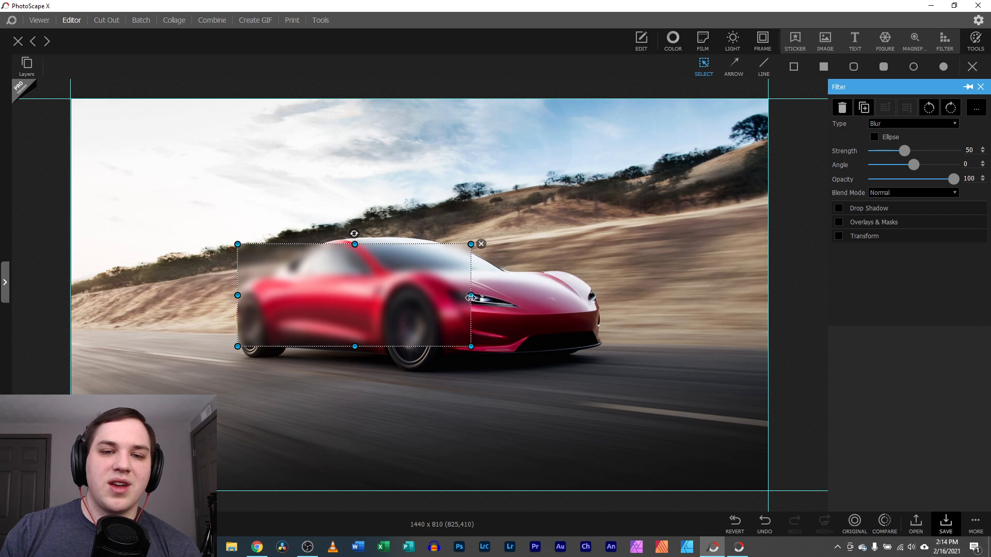
left_click_drag(471, 297, 608, 298)
left_click_drag(422, 347, 422, 382)
left_click_drag(422, 248, 425, 233)
left_click_drag(424, 285, 421, 287)
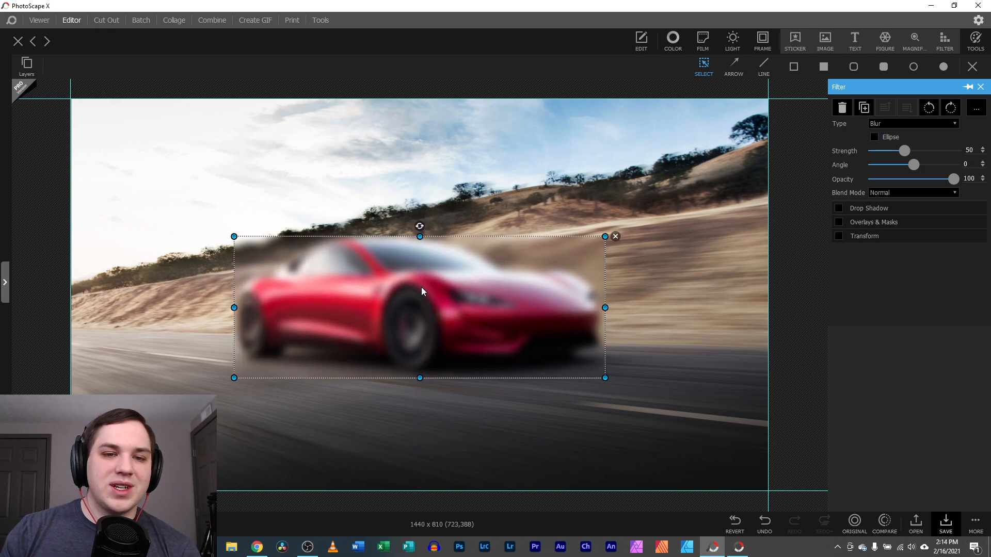
left_click(979, 88)
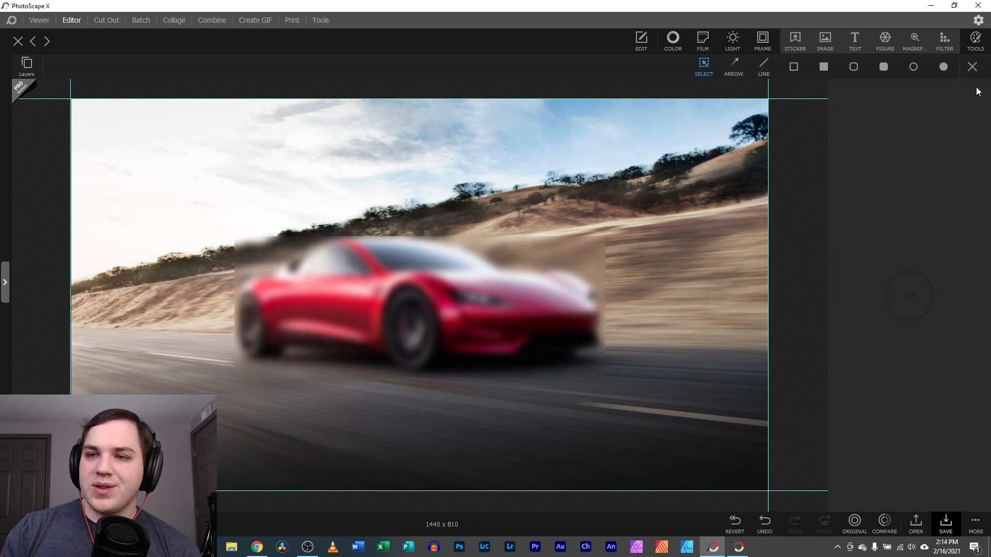
Look through the brush and drawing tool lists, then apply the blur area
left_click(977, 41)
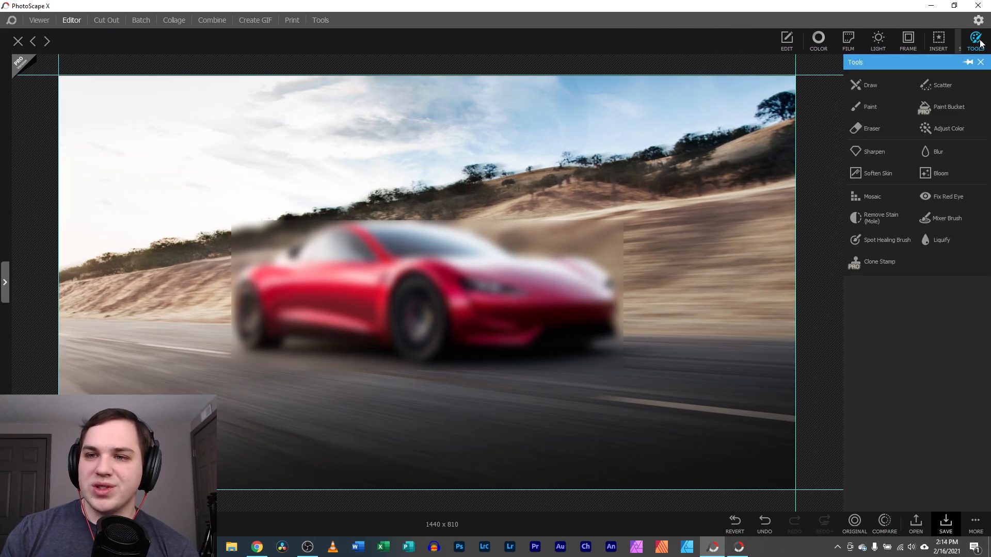
left_click(865, 85)
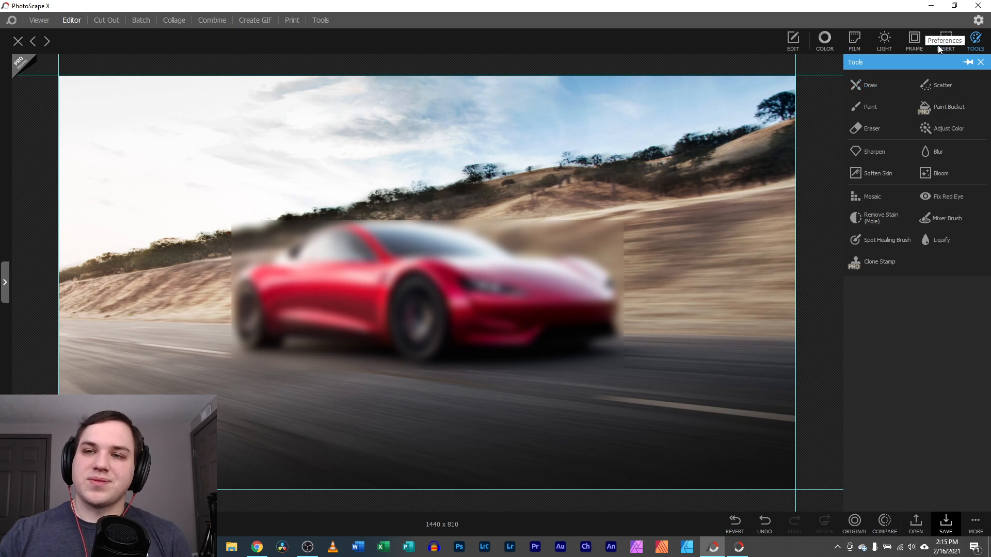
left_click(974, 41)
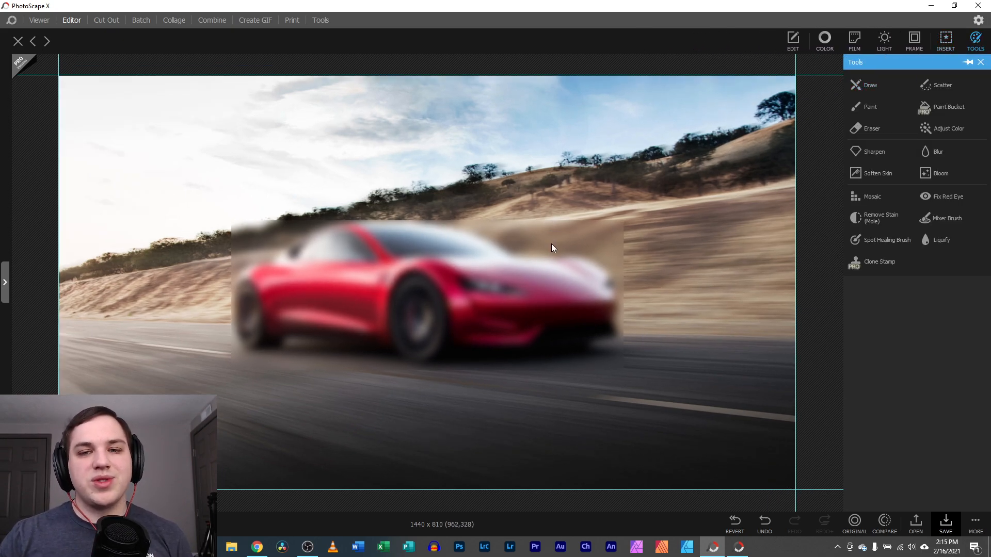
left_click(981, 62)
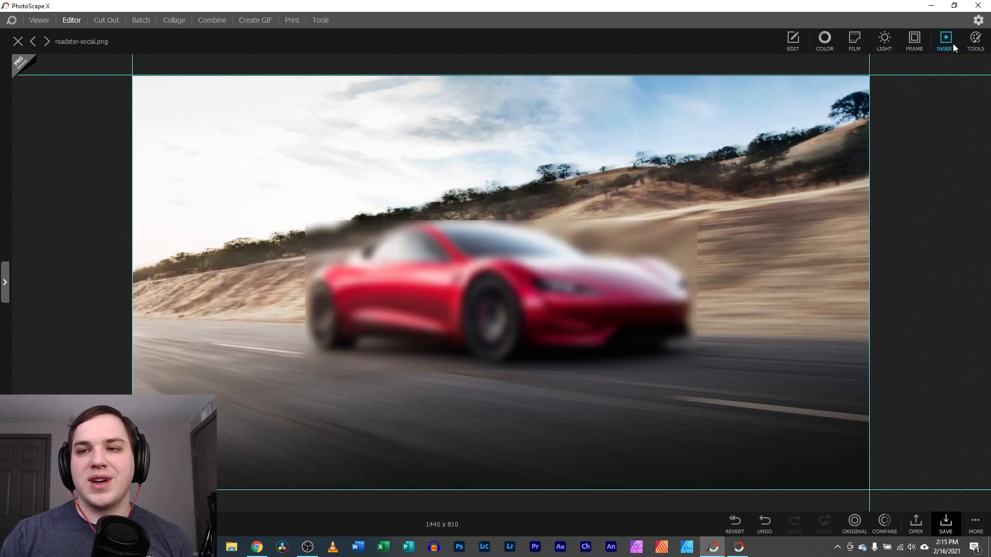
left_click(946, 41)
left_click(566, 241)
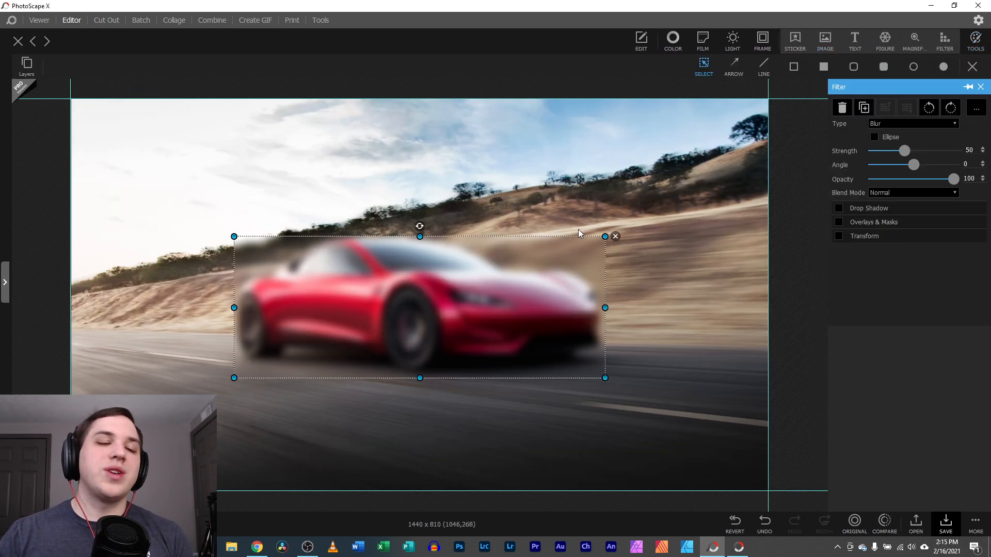
left_click(980, 45)
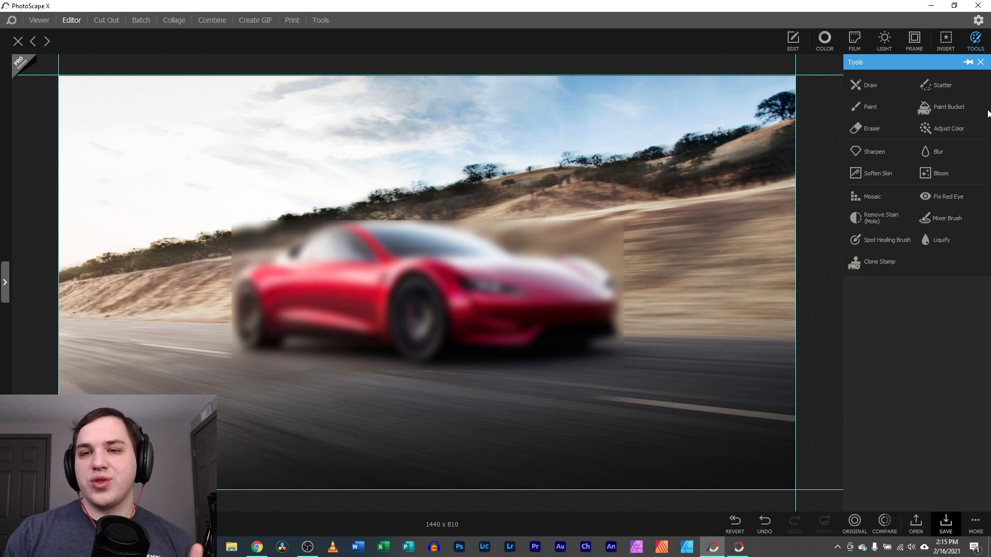
Delete the blur area so the car is sharp, and show the folder browser
left_click(792, 39)
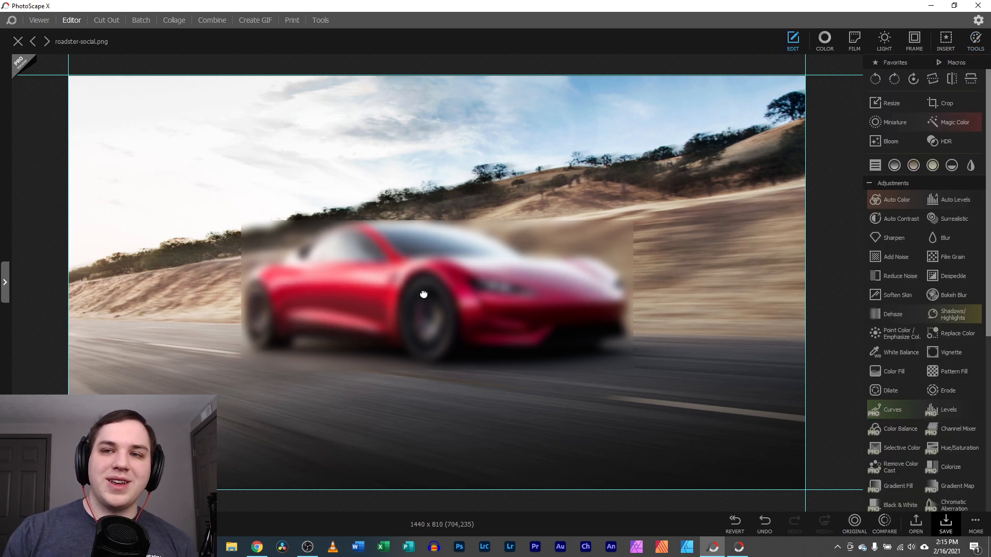
left_click(949, 40)
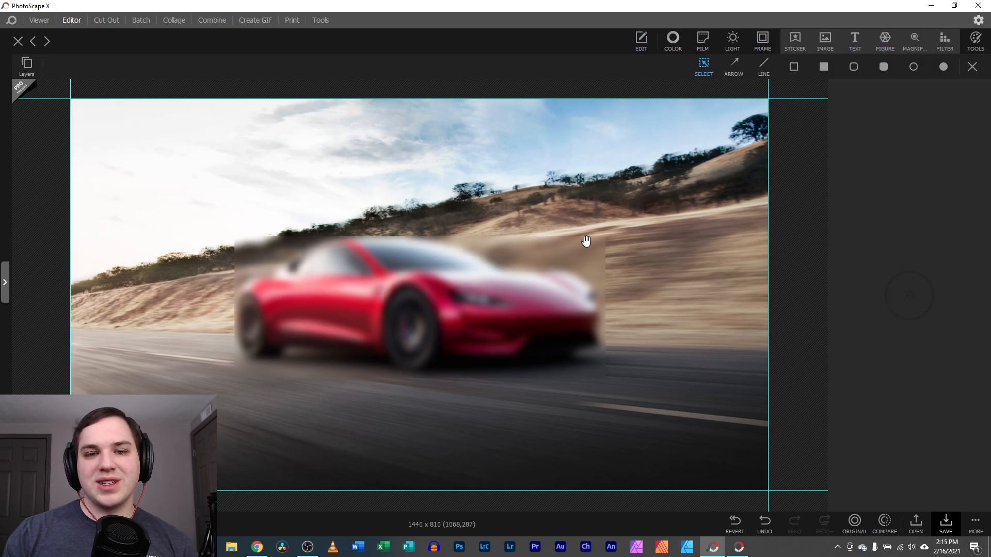
left_click(563, 271)
key("Delete")
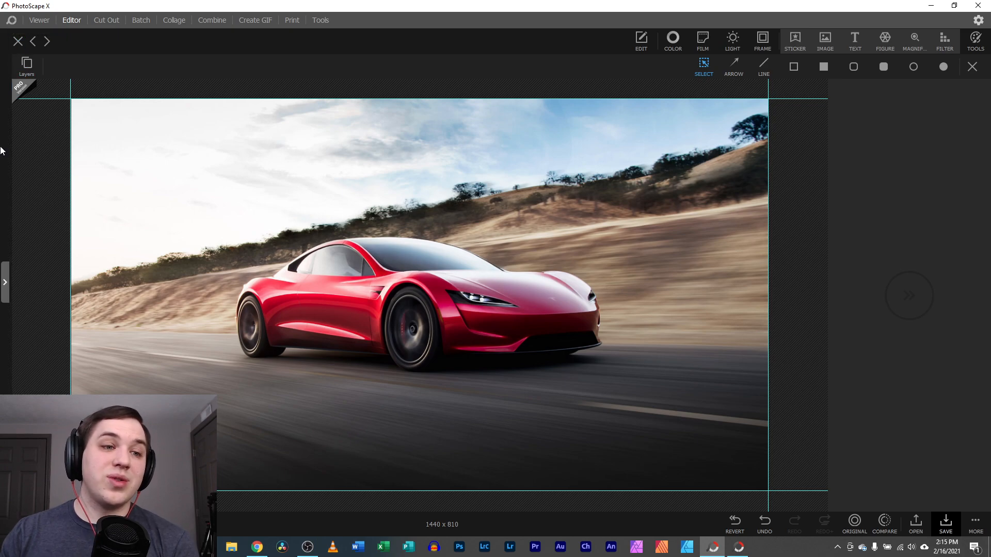
left_click(6, 283)
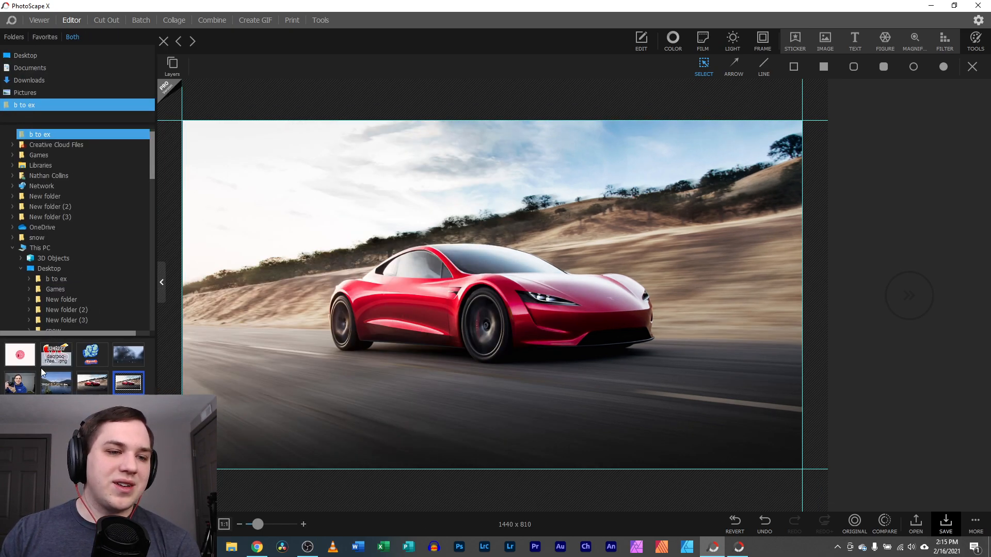
Discard the car photo edits and open the harbor photo IMG_20190220_141204.jpg
left_click_drag(60, 390, 576, 222)
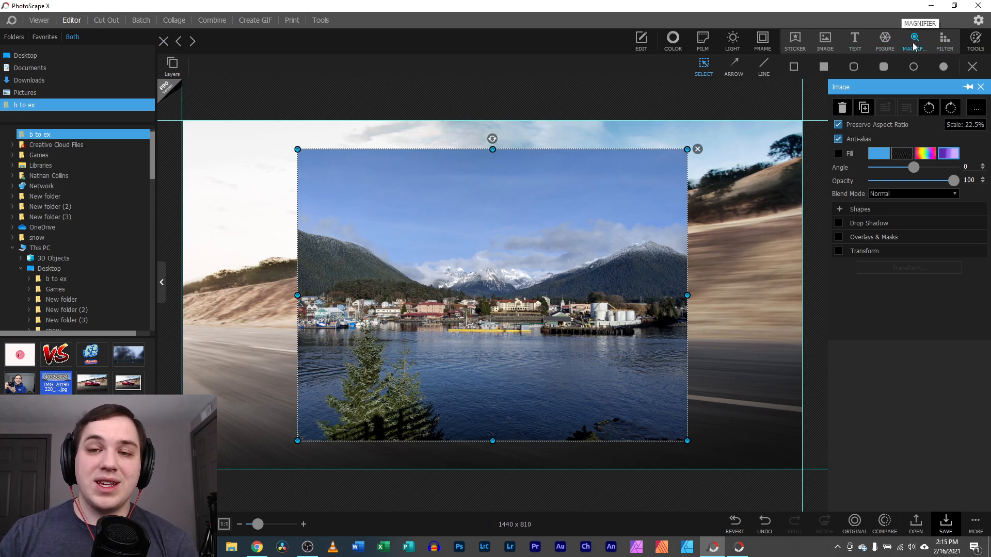
left_click(641, 40)
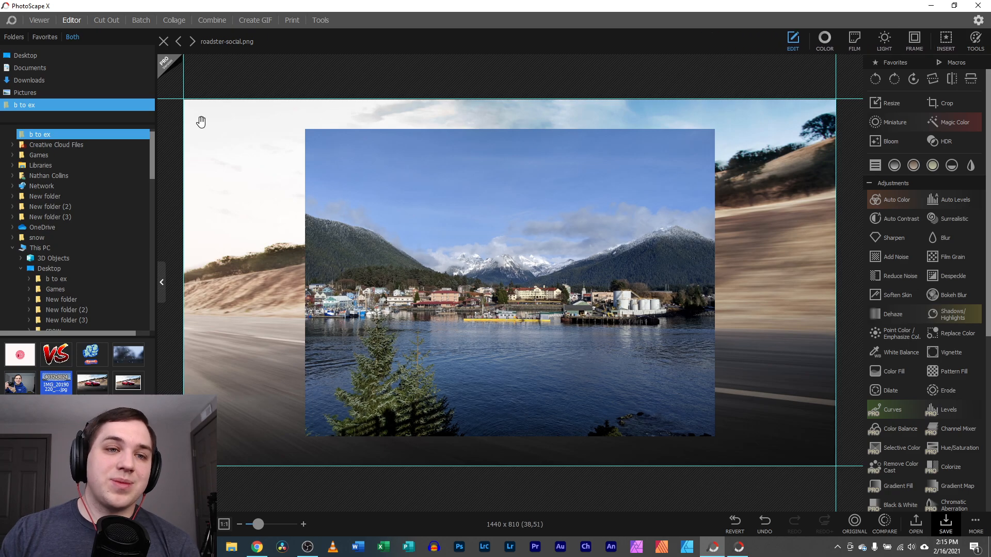
left_click(163, 42)
left_click(493, 283)
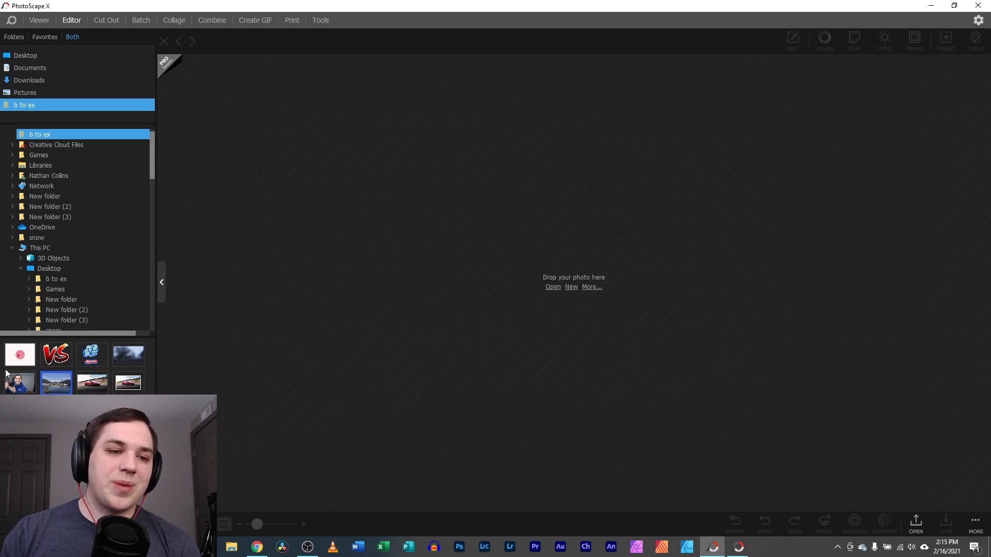
left_click(57, 386)
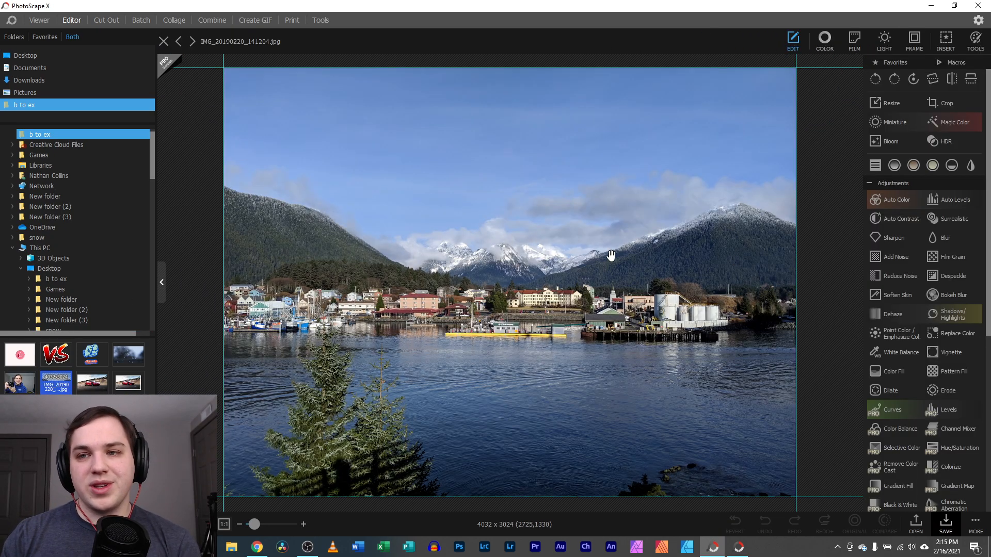
left_click(975, 39)
Write a white freehand signature with a thin brush across the harbor sky
left_click(859, 85)
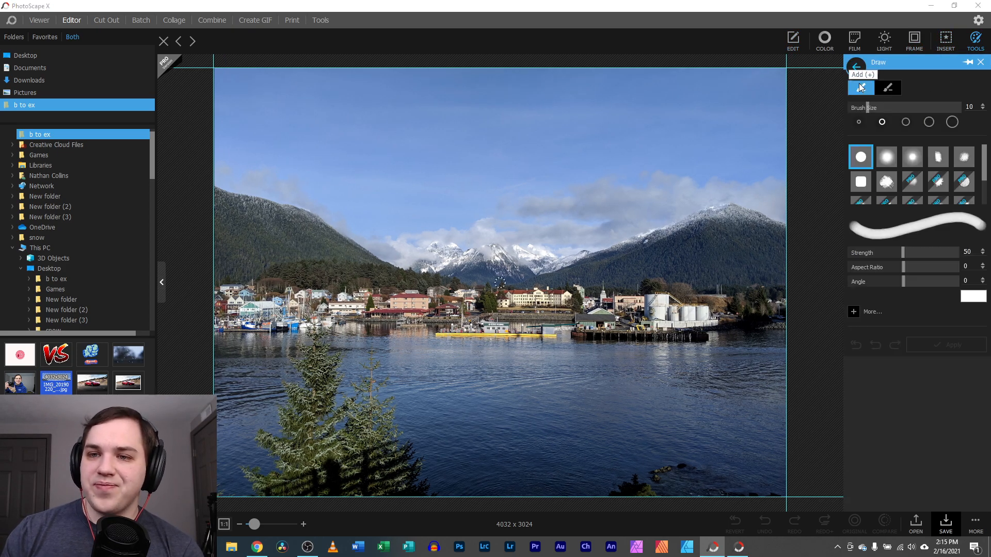
mouse_move(347, 124)
left_mouse_down()
mouse_move(451, 167)
mouse_move(522, 246)
mouse_move(643, 315)
mouse_move(493, 359)
mouse_move(501, 433)
mouse_move(574, 459)
left_mouse_up()
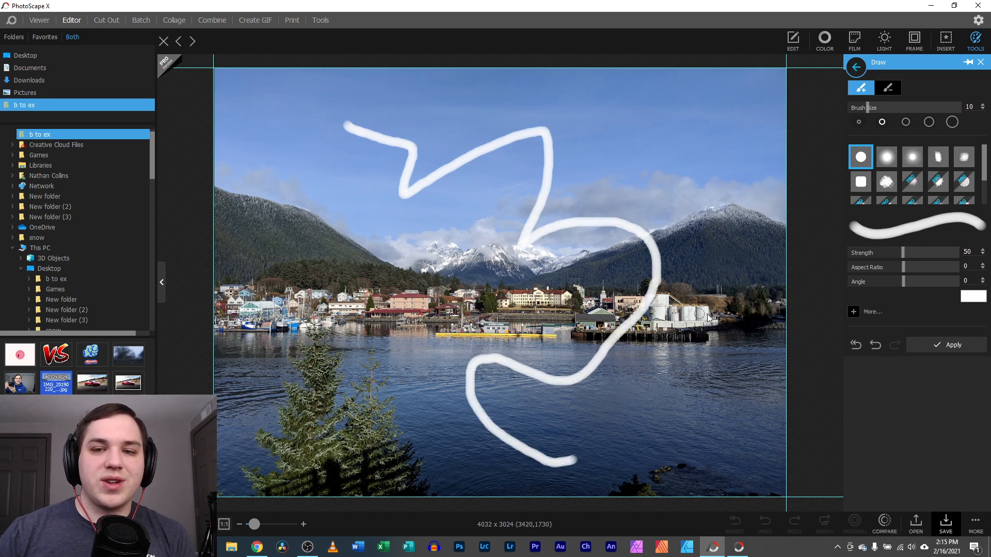
left_click(875, 345)
left_click(940, 161)
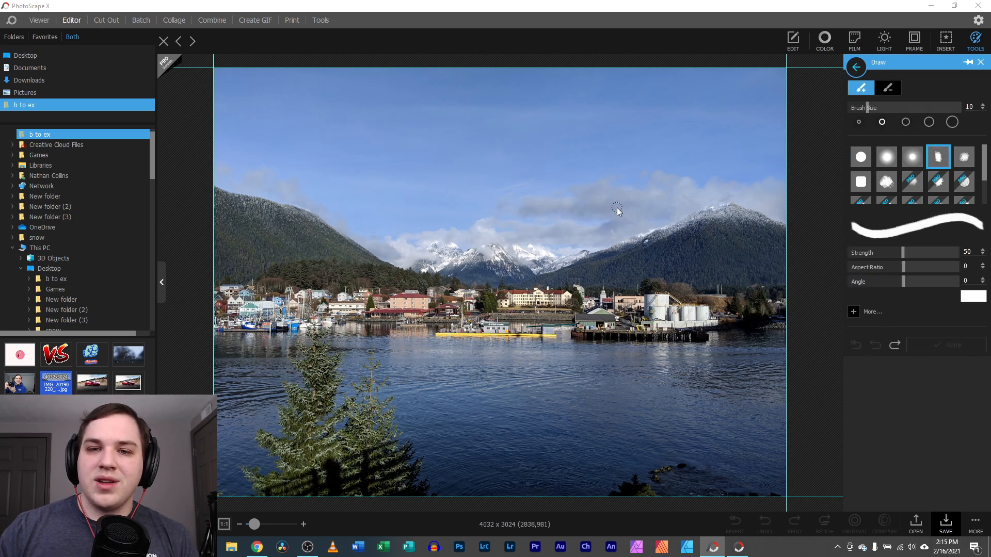
left_click_drag(274, 110, 280, 153)
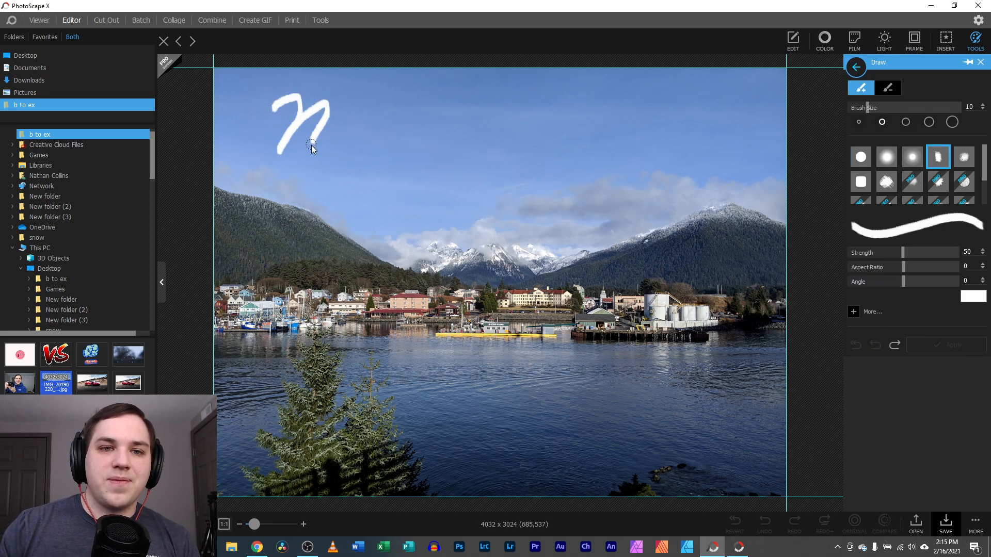
left_click_drag(341, 142, 363, 134)
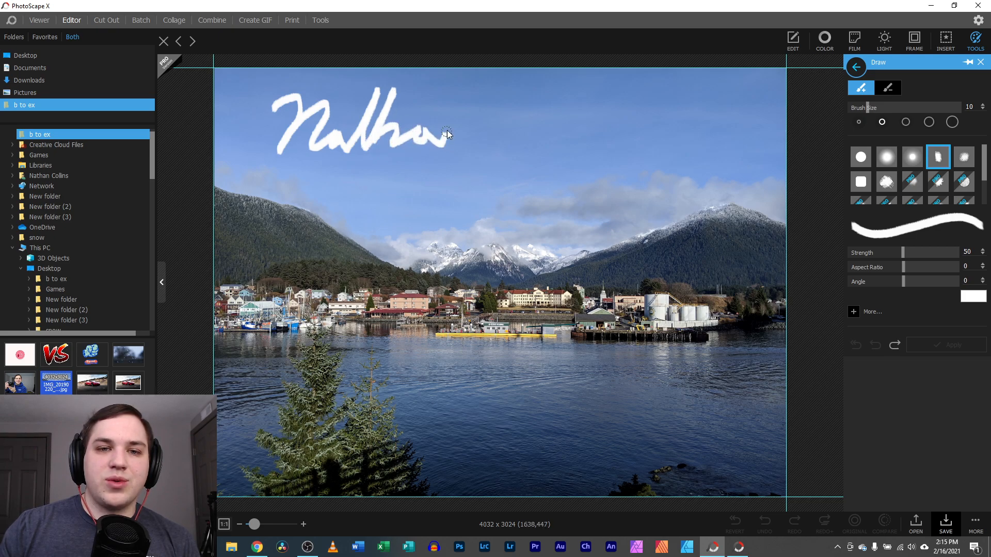
left_click_drag(476, 141, 518, 126)
left_click_drag(344, 99, 562, 99)
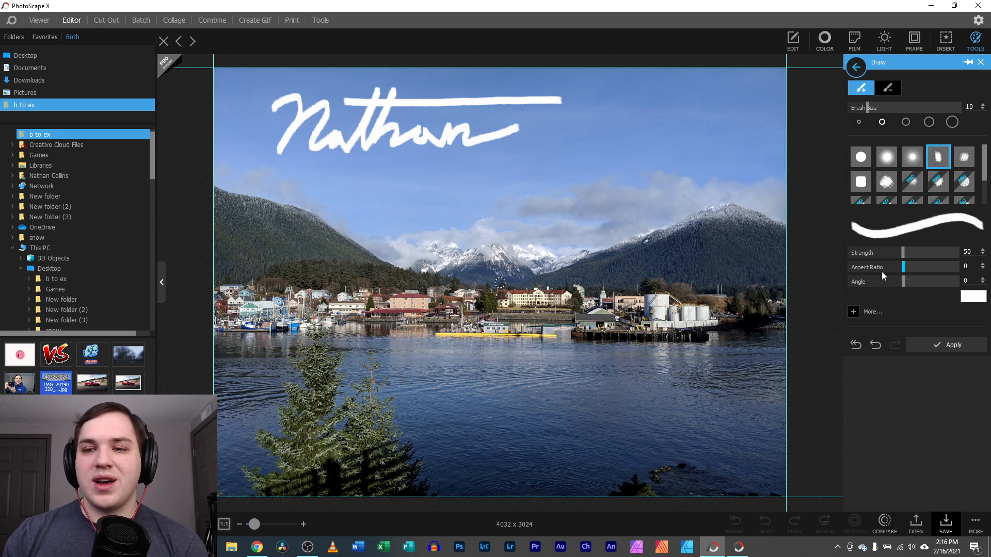
Set brush angle to -55, add a curving stroke, erase stray marks, commit, then undo
mouse_move(904, 280)
left_mouse_down()
mouse_move(939, 283)
mouse_move(869, 280)
left_mouse_up()
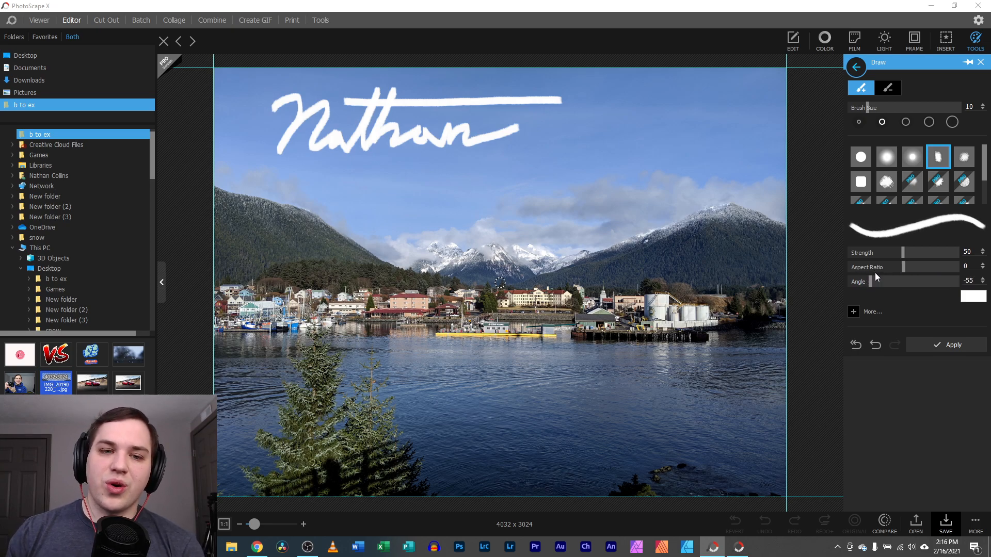
left_click_drag(660, 162, 633, 191)
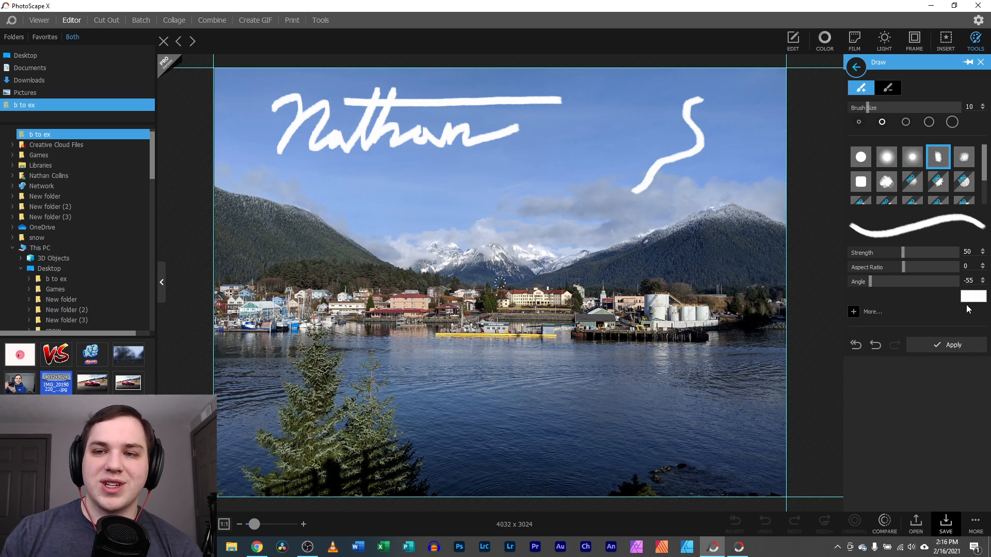
left_click(891, 89)
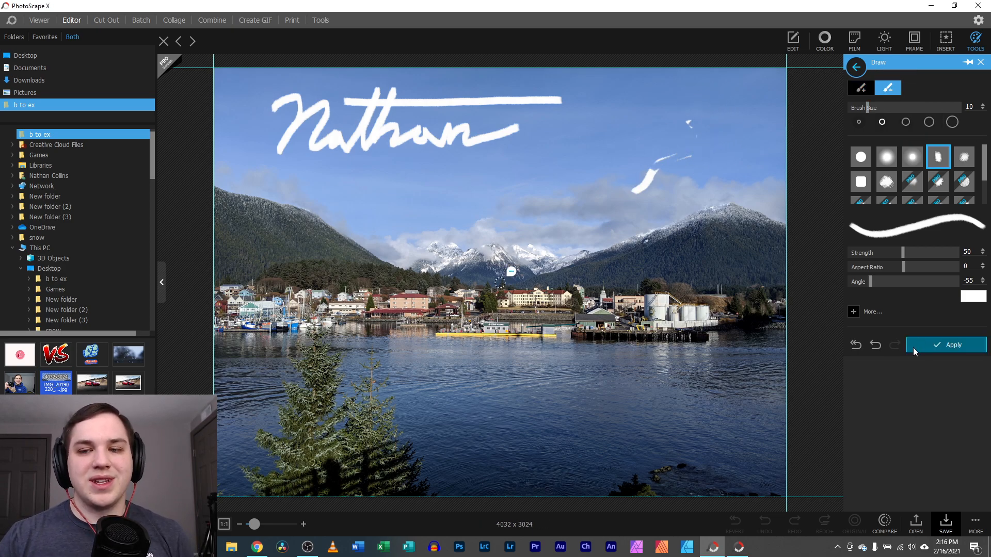
left_click(980, 62)
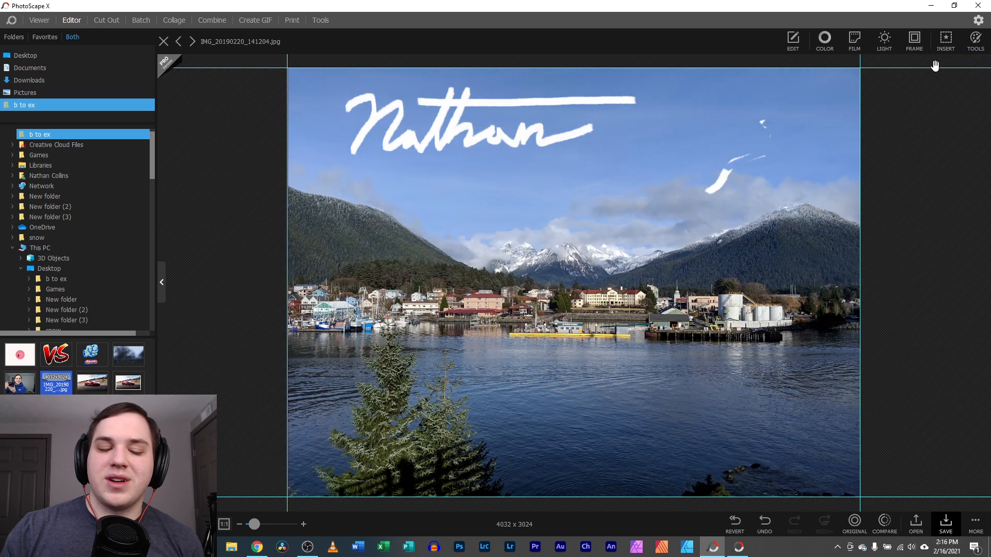
key("ctrl+z")
Switch to the Scatter brush, try a loop of dots across the sky, then undo it
left_click(945, 39)
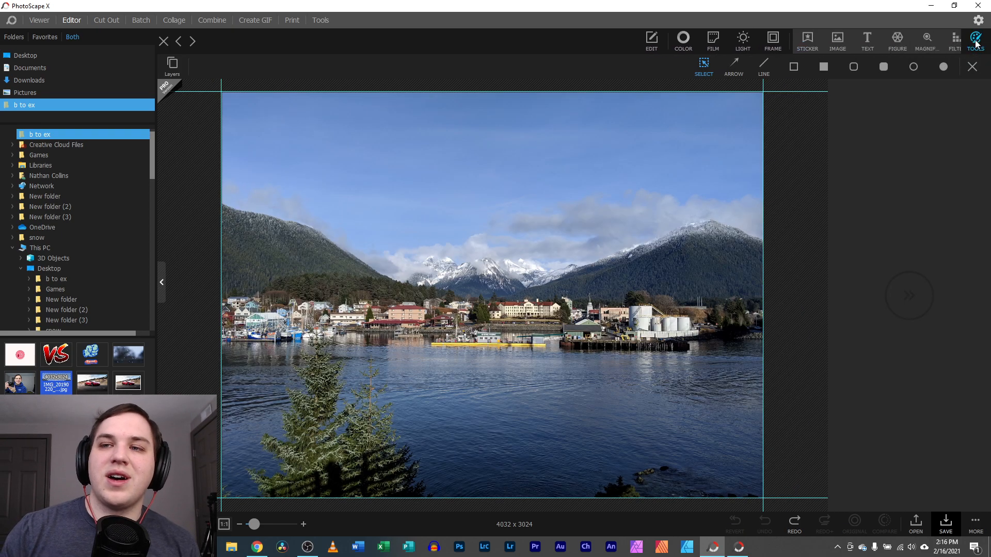
left_click(975, 39)
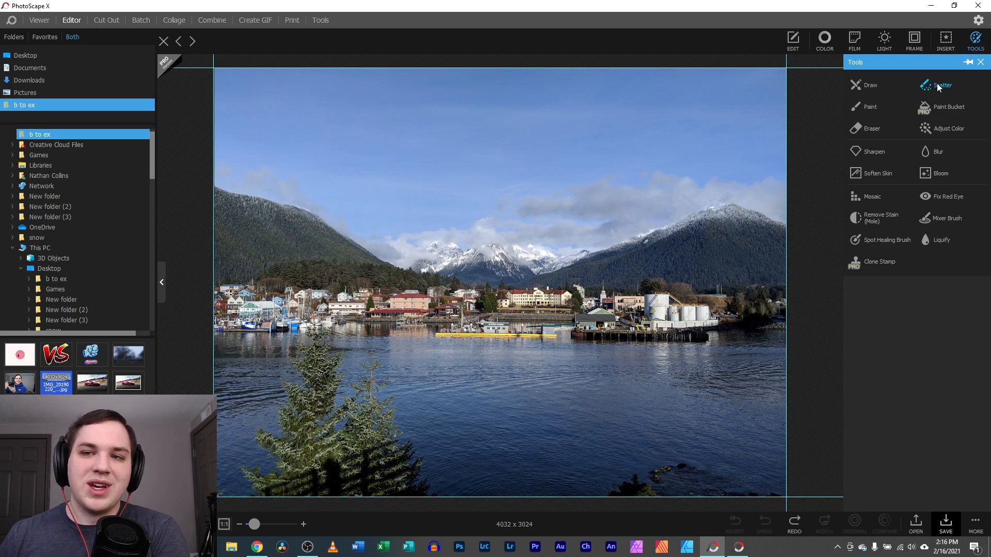
left_click(934, 91)
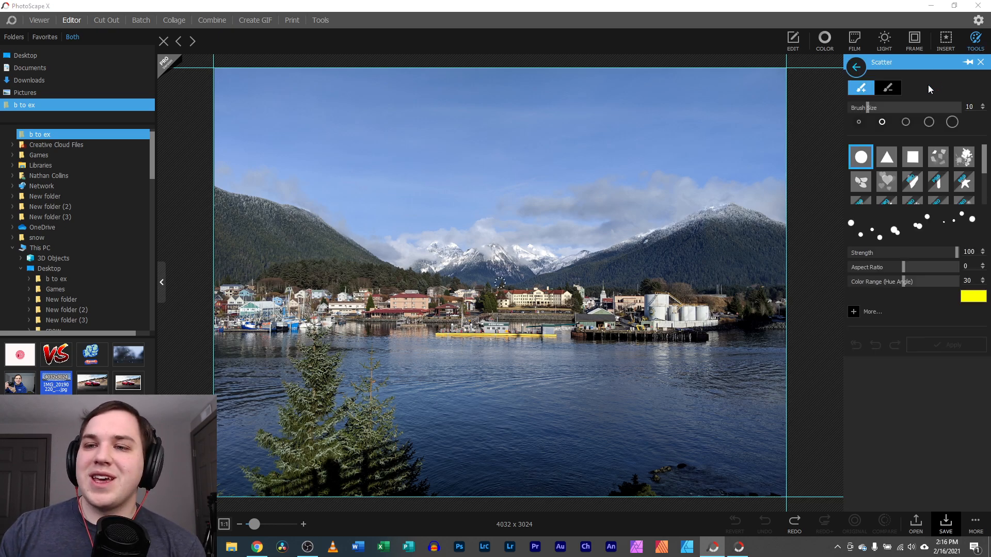
mouse_move(697, 96)
left_mouse_down()
mouse_move(531, 134)
mouse_move(407, 122)
mouse_move(533, 195)
mouse_move(580, 258)
mouse_move(437, 304)
left_mouse_up()
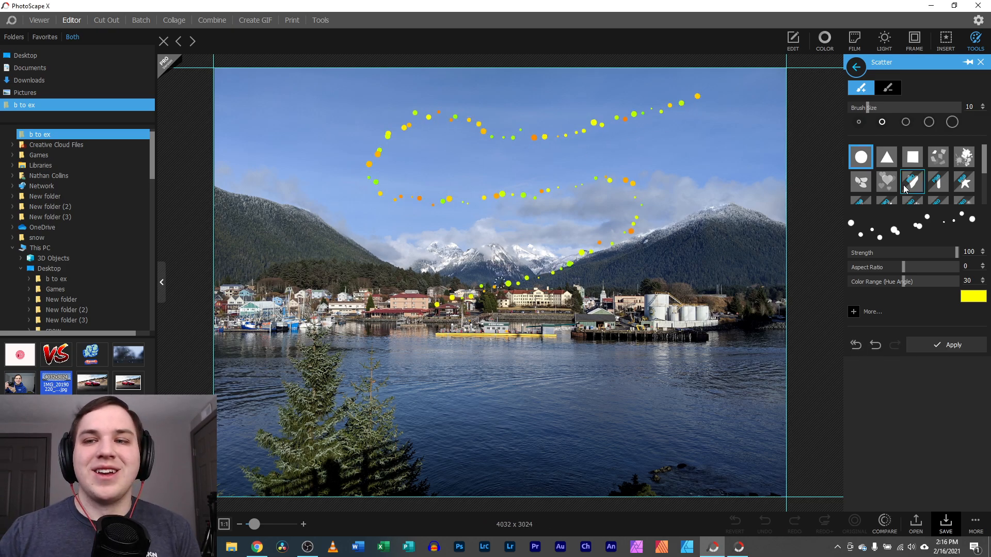
left_click(875, 345)
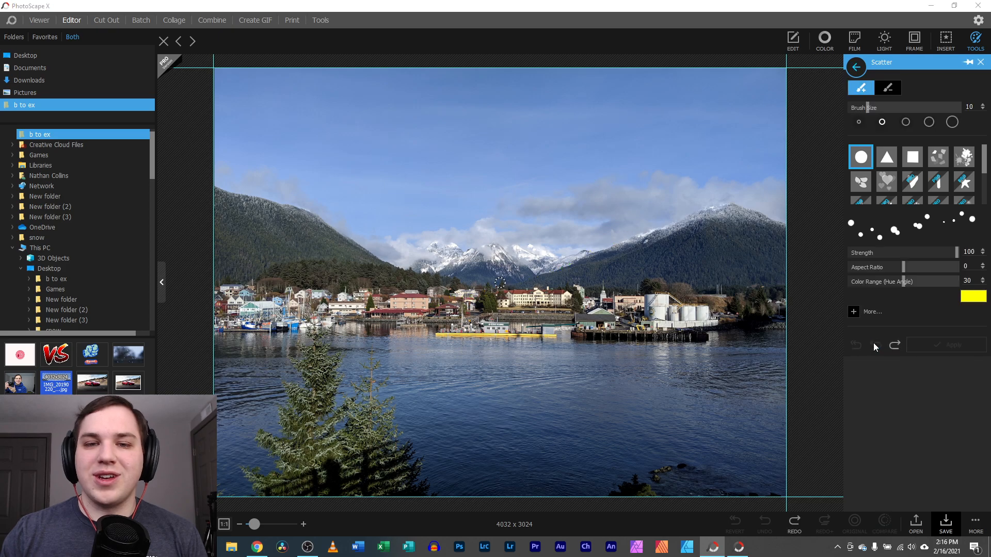
Set the scatter to white hearts, paint two arcs across the sky, then clear them
left_click(886, 185)
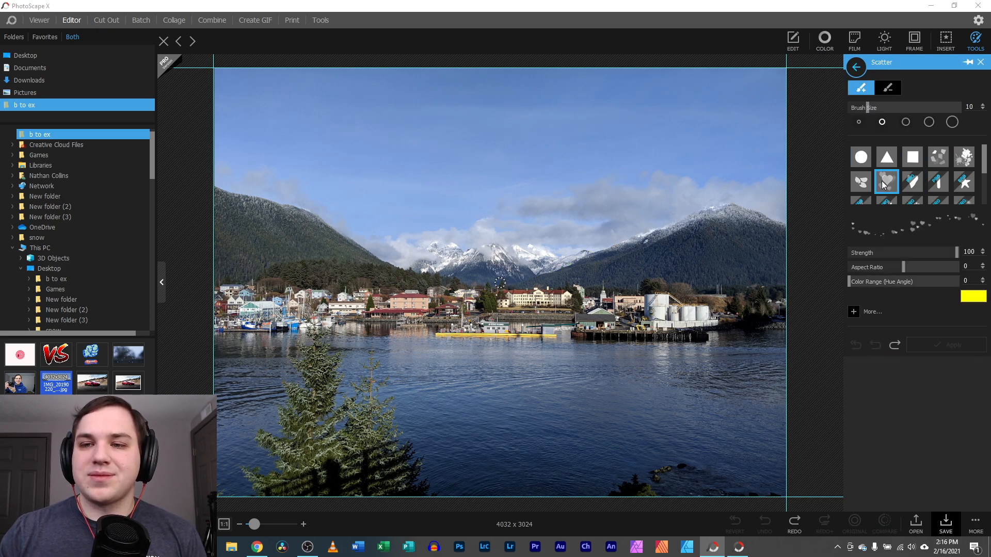
left_click(977, 295)
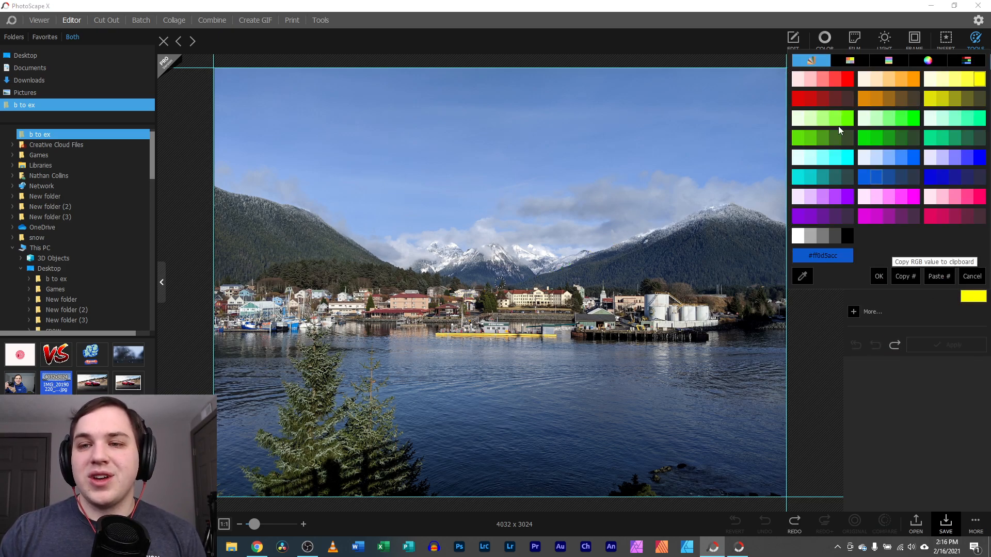
left_click(806, 240)
mouse_move(648, 118)
left_mouse_down()
mouse_move(434, 152)
mouse_move(367, 187)
mouse_move(543, 201)
mouse_move(591, 189)
left_mouse_up()
mouse_move(533, 97)
left_mouse_down()
mouse_move(378, 98)
mouse_move(237, 135)
left_mouse_up()
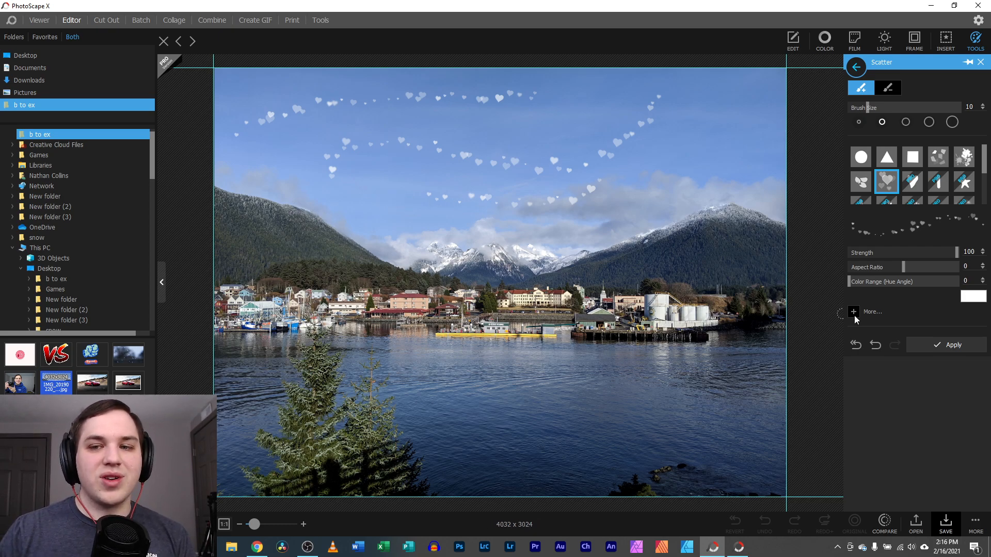
left_click(857, 346)
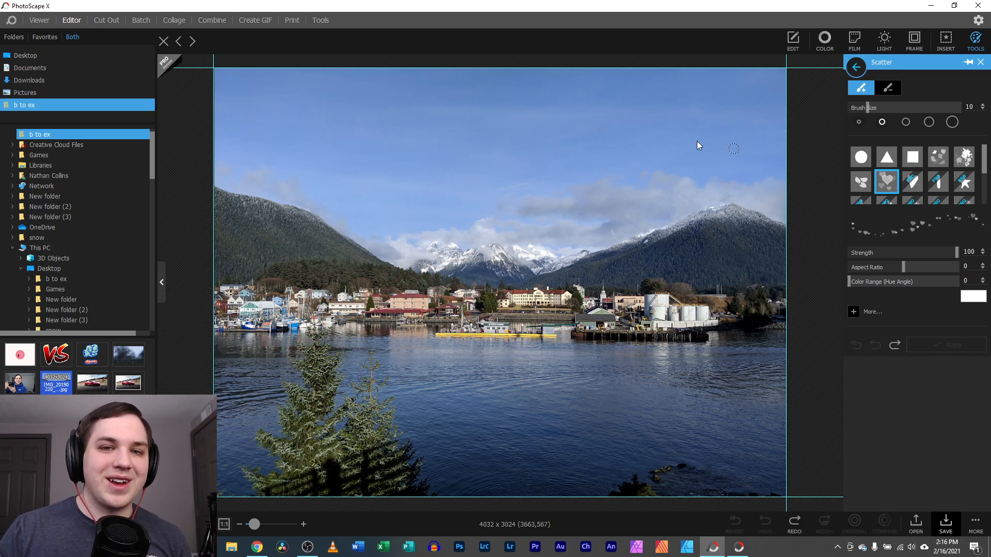
Raise Brush Size to 51 and scatter large white hearts over the sky and water
left_click_drag(729, 151, 315, 161)
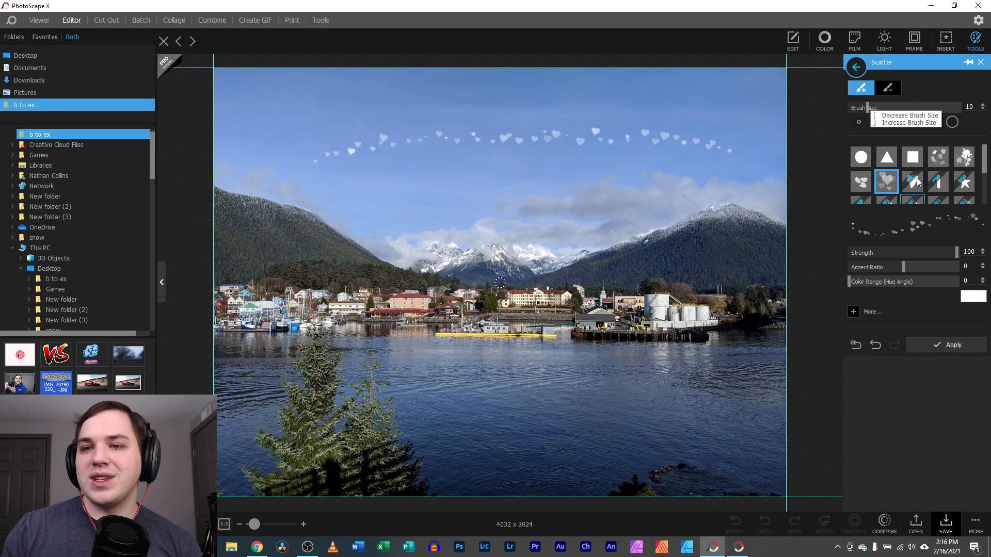
left_click_drag(891, 107, 943, 107)
left_click_drag(588, 186, 420, 225)
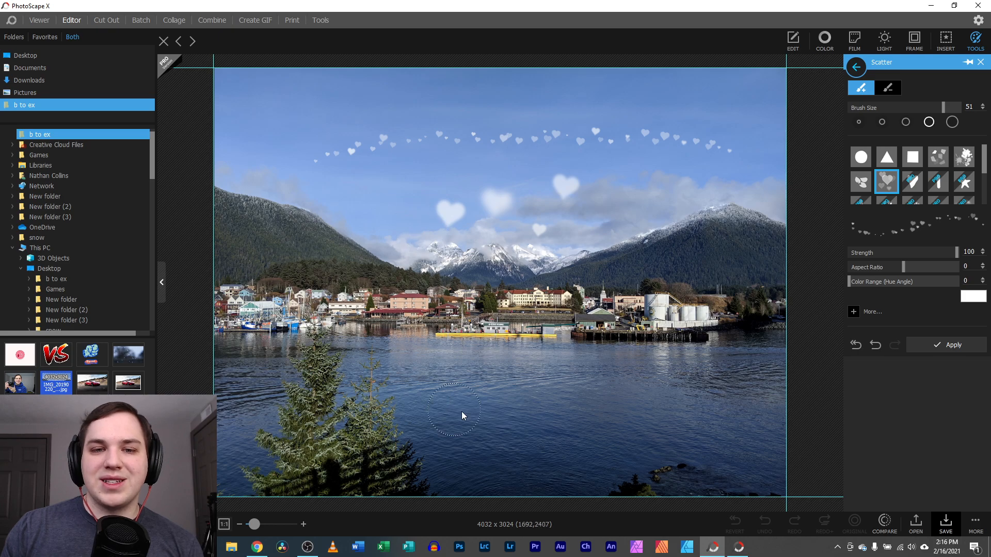
left_click_drag(446, 407, 670, 438)
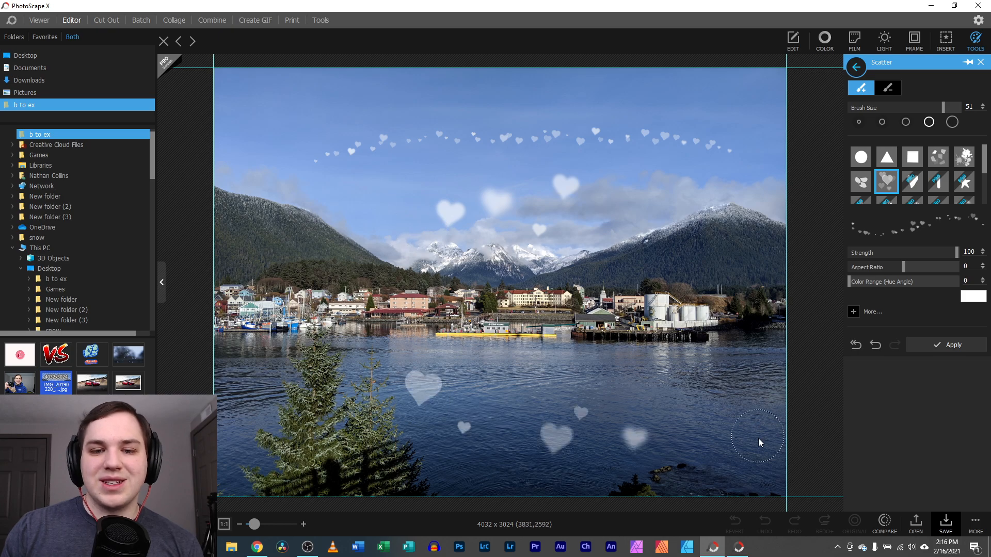
Apply the hearts, undo them, and bring the retouching tools list back up
left_click(976, 50)
left_click(976, 50)
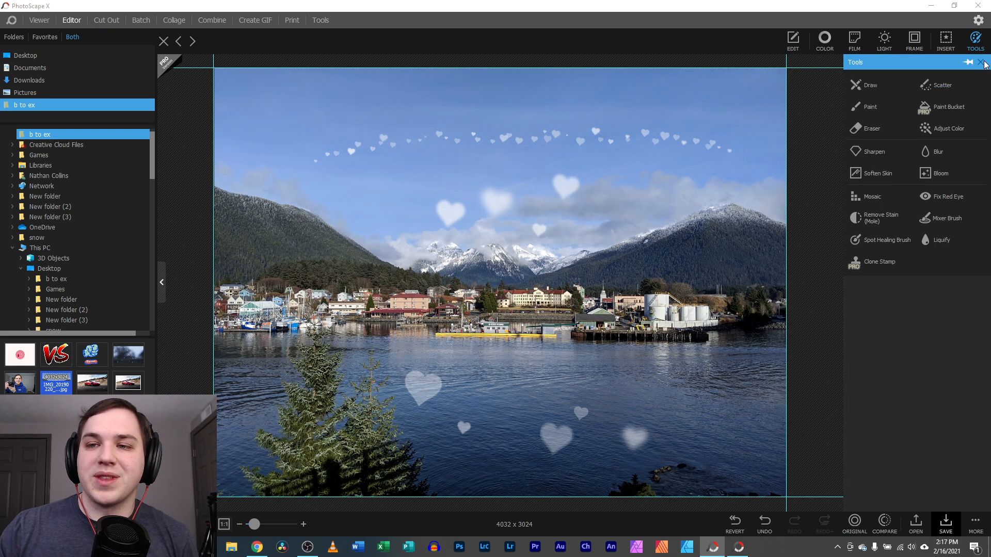
left_click(982, 63)
left_click(734, 522)
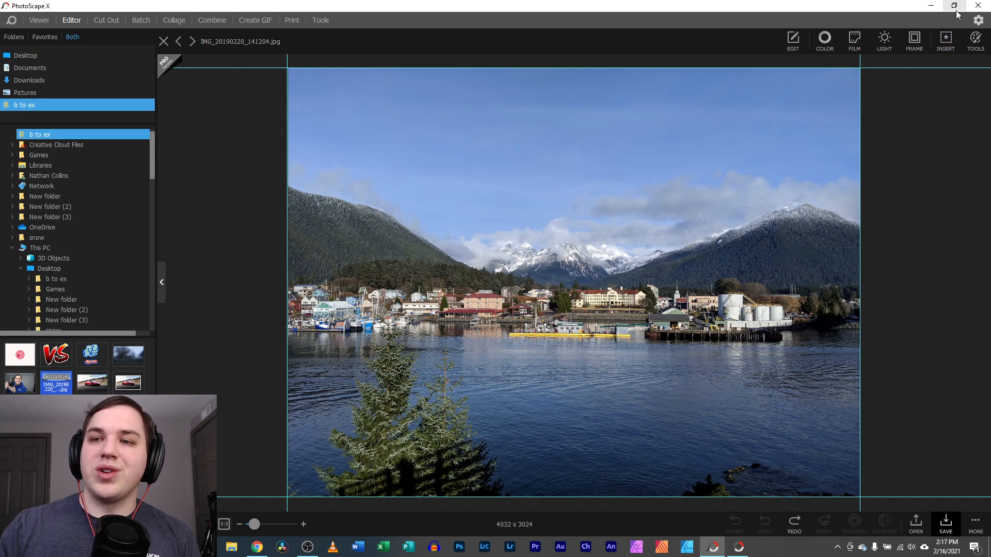
left_click(973, 41)
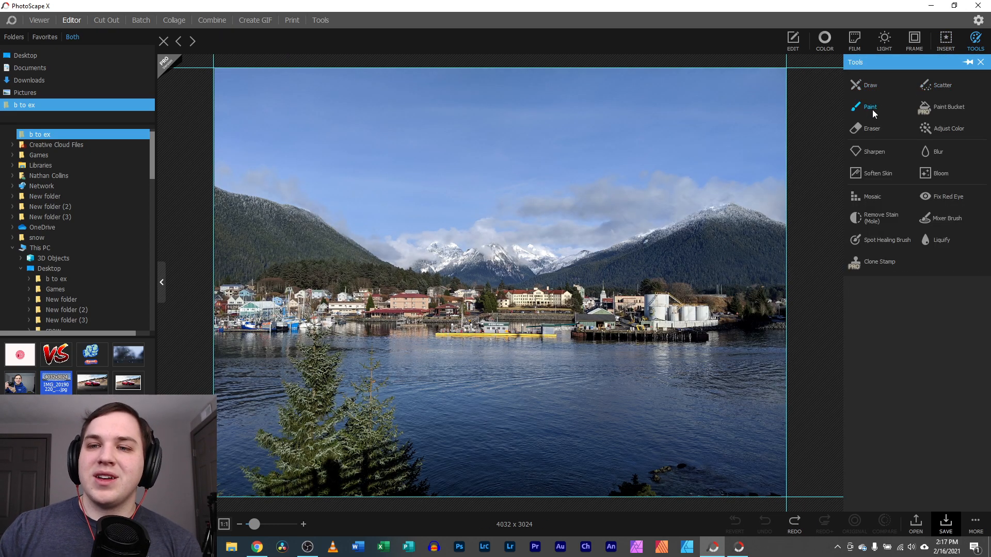
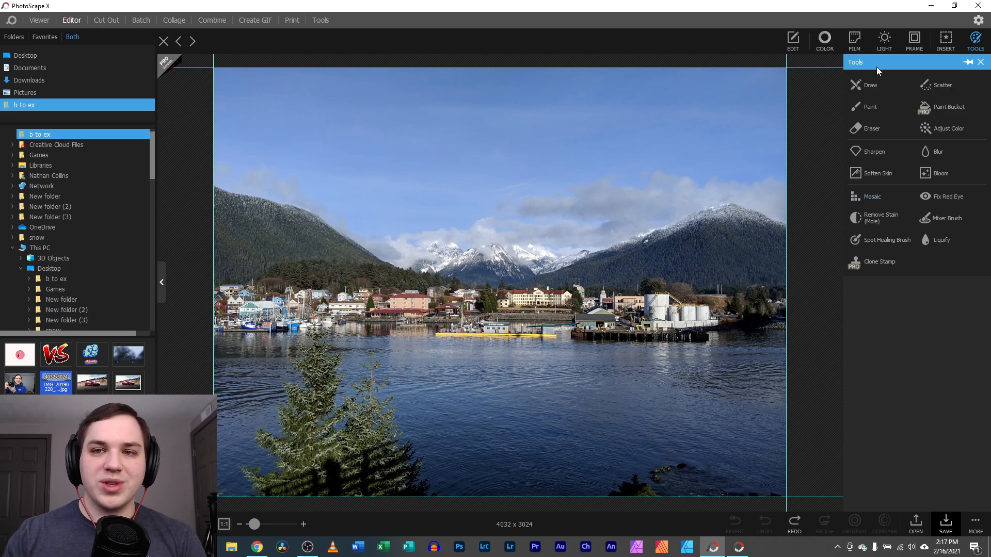
Try Auto Levels on the harbour photo, cancel it, and return to the retouching tools
left_click(793, 40)
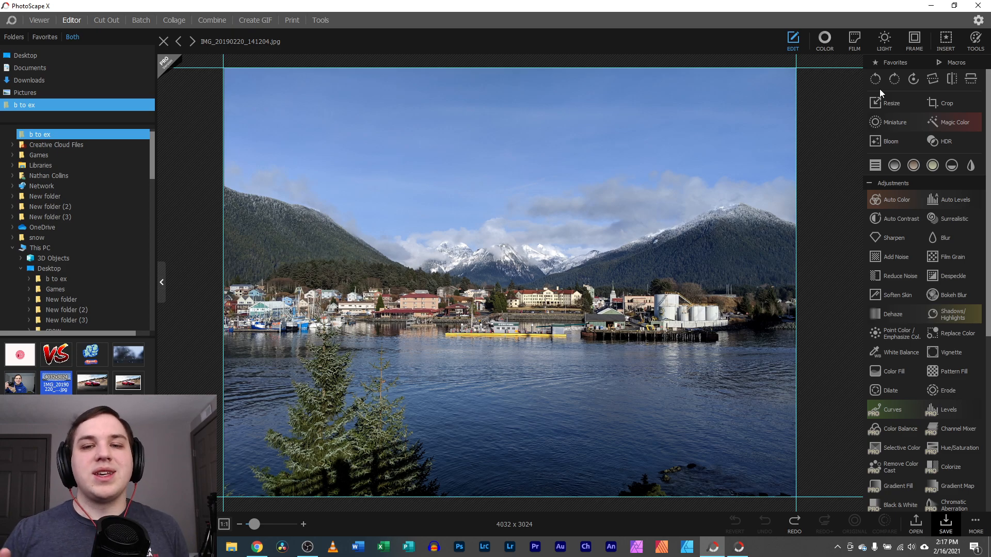
left_click(945, 199)
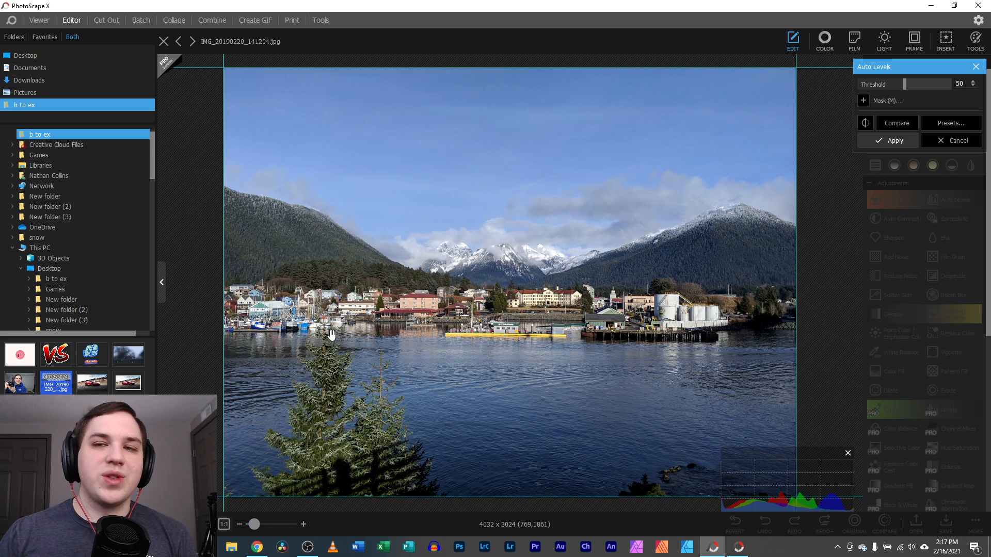
left_click(976, 66)
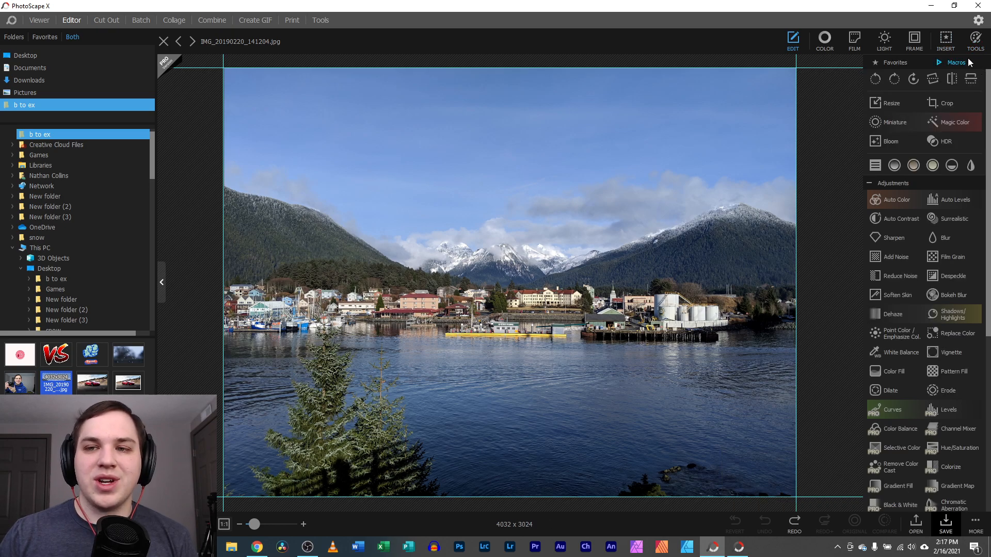
left_click(975, 40)
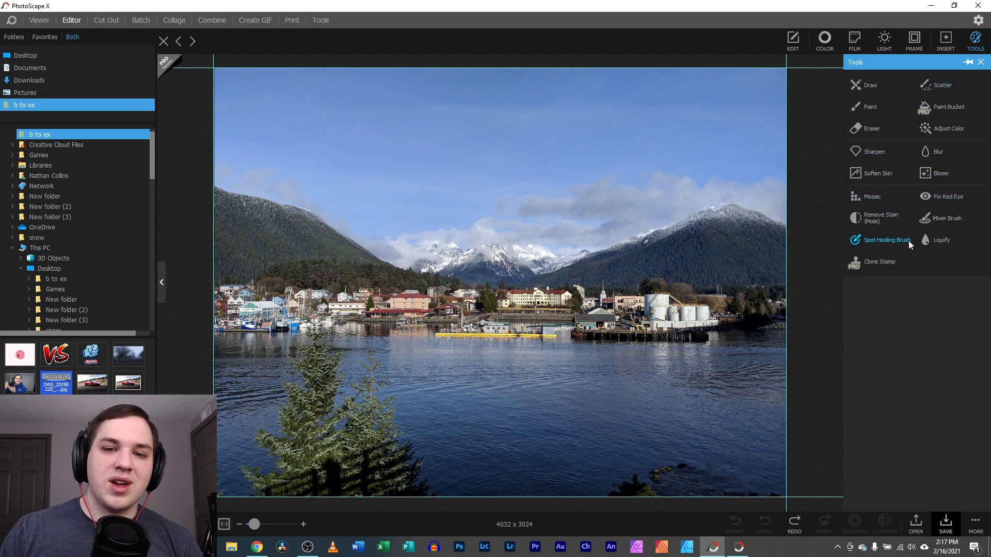
Zoom into the lower-right water and use Spot Healing Brush to heal the rocks
left_click(884, 241)
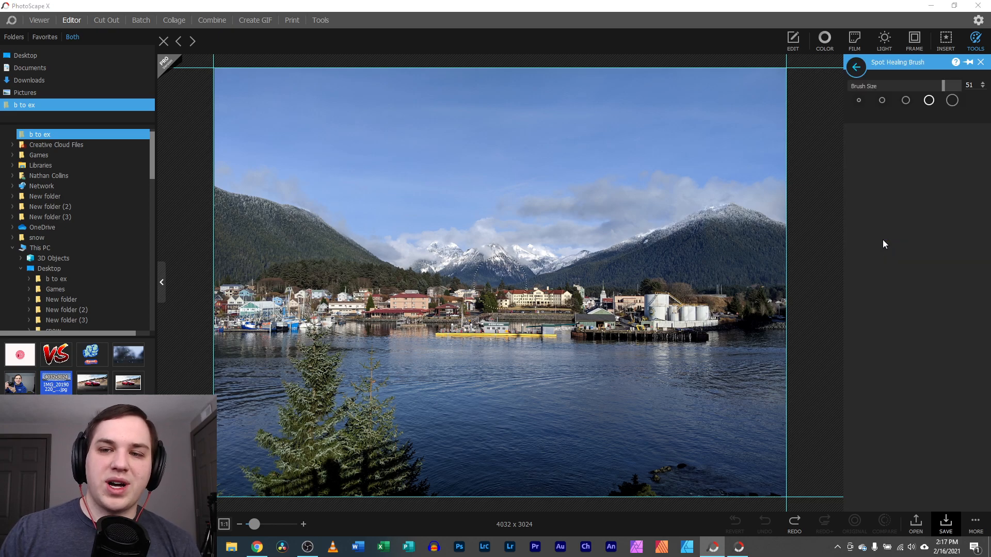
left_click_drag(255, 522, 272, 515)
left_click_drag(225, 492, 517, 184)
left_click_drag(266, 519, 256, 525)
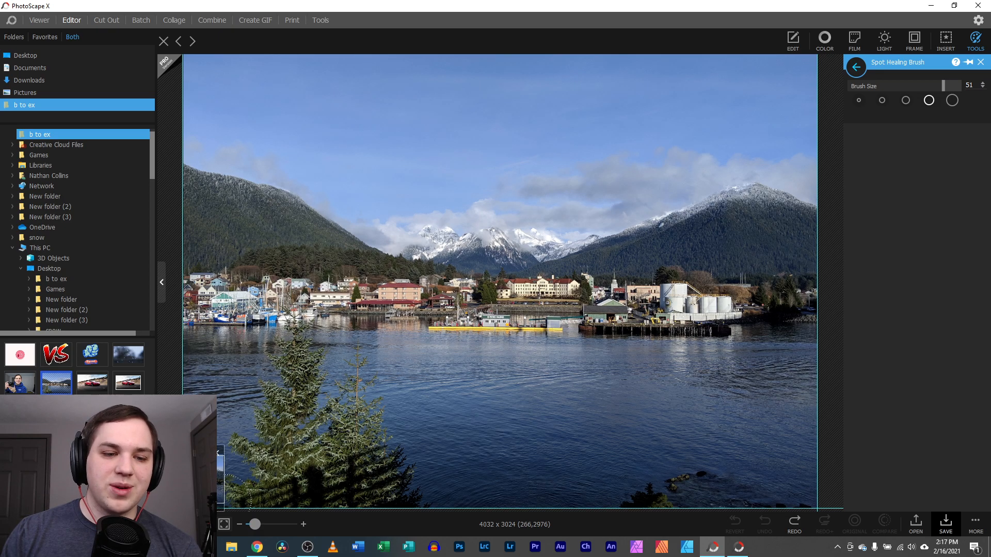
left_click_drag(256, 525, 266, 524)
left_click_drag(197, 481, 208, 495)
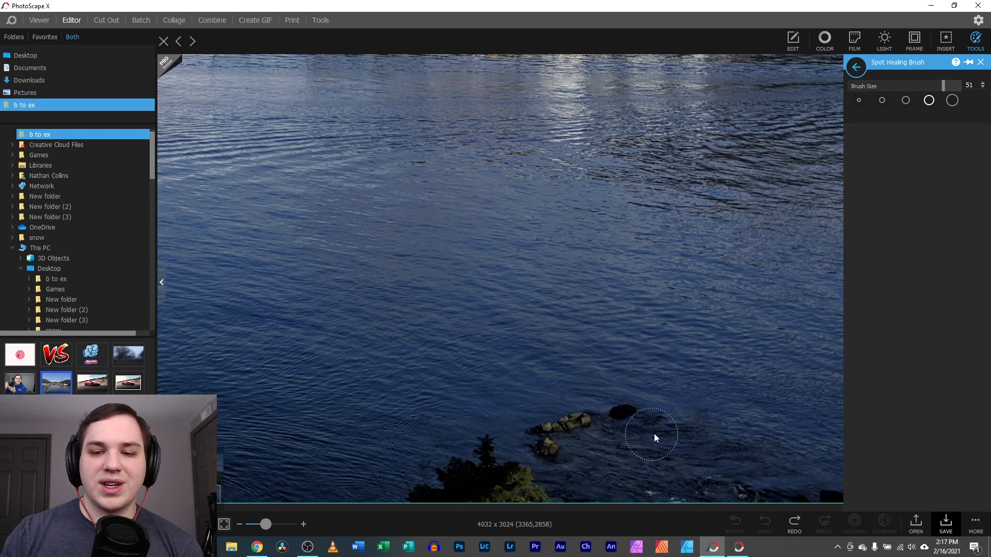
mouse_move(821, 492)
left_mouse_down()
mouse_move(648, 421)
mouse_move(600, 422)
mouse_move(466, 460)
left_mouse_up()
left_click_drag(392, 488, 530, 490)
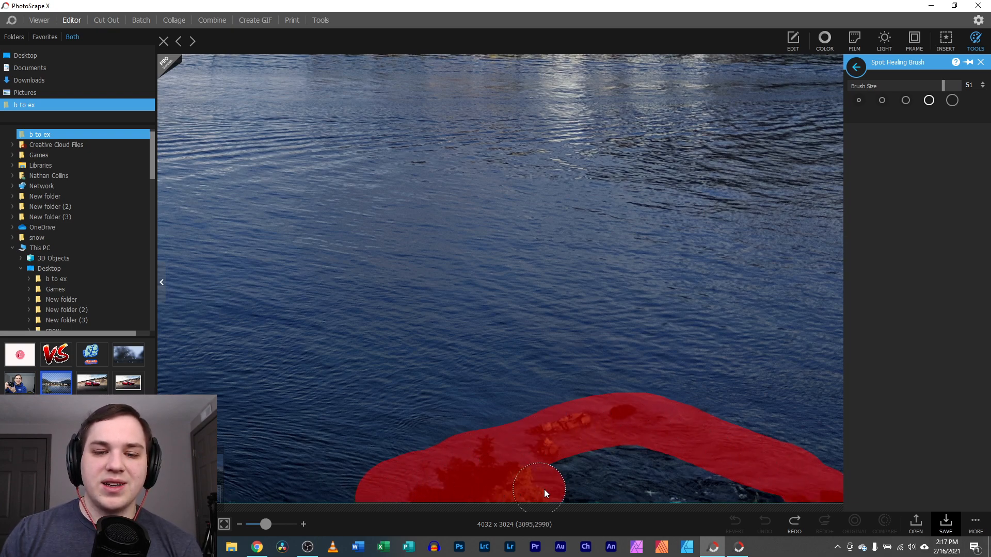
left_click_drag(581, 462, 582, 463)
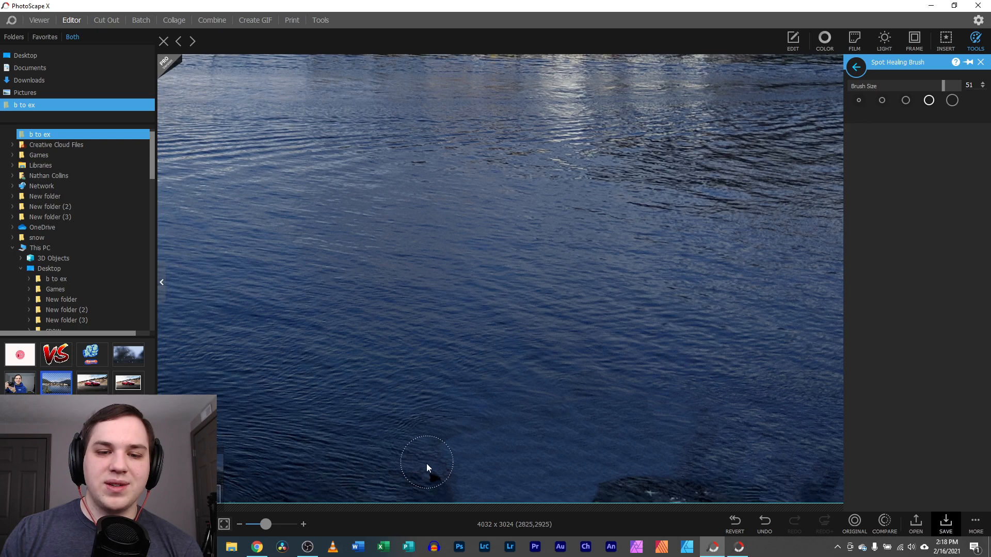
Heal the remaining dark spots along the bottom edge and bottom-right of the water
left_click_drag(426, 464, 437, 478)
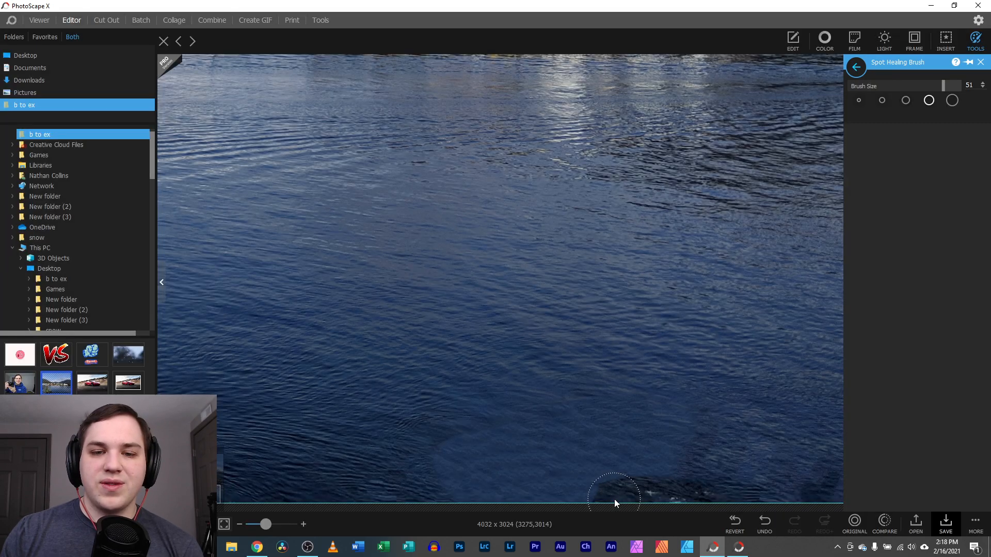
left_click_drag(603, 495, 737, 497)
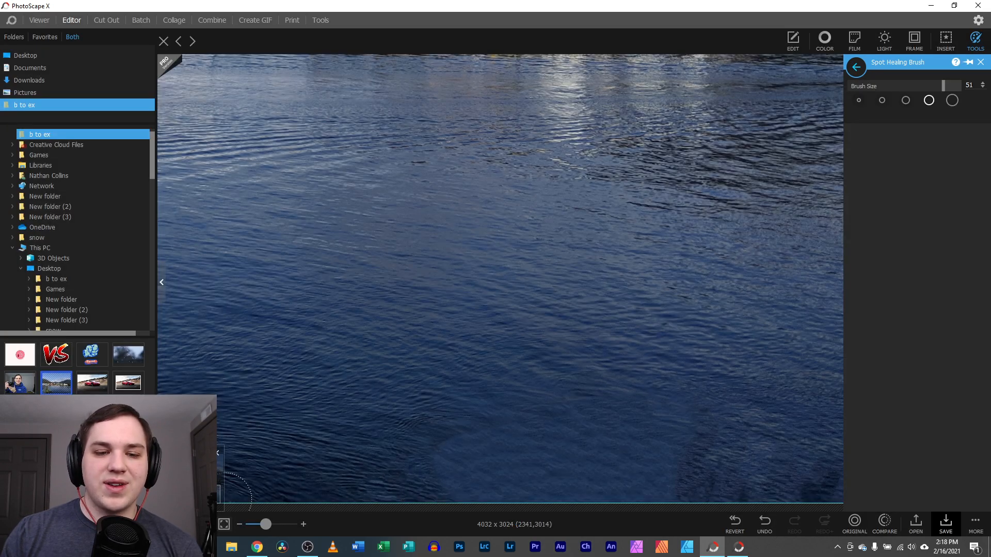
mouse_move(262, 524)
left_mouse_down()
mouse_move(254, 525)
mouse_move(269, 524)
left_mouse_up()
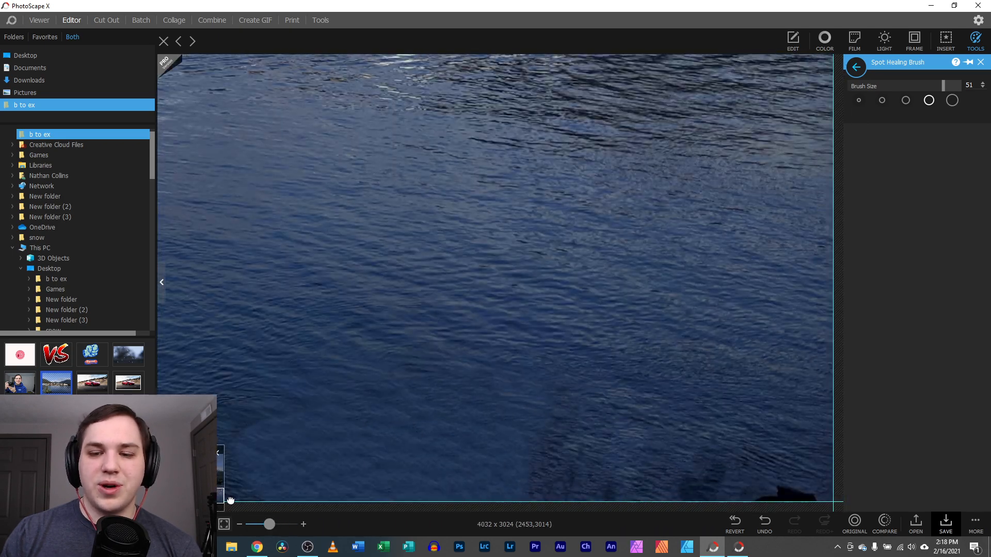
left_click_drag(732, 480, 808, 481)
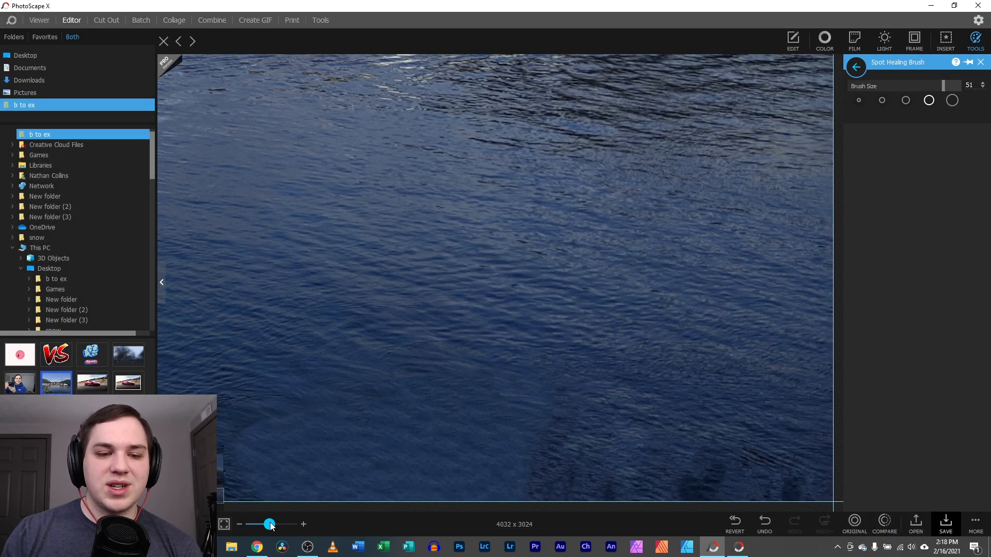
Compare the healed harbour with the unedited original and fit the photo to the canvas
left_click_drag(269, 524, 258, 525)
left_click(856, 525)
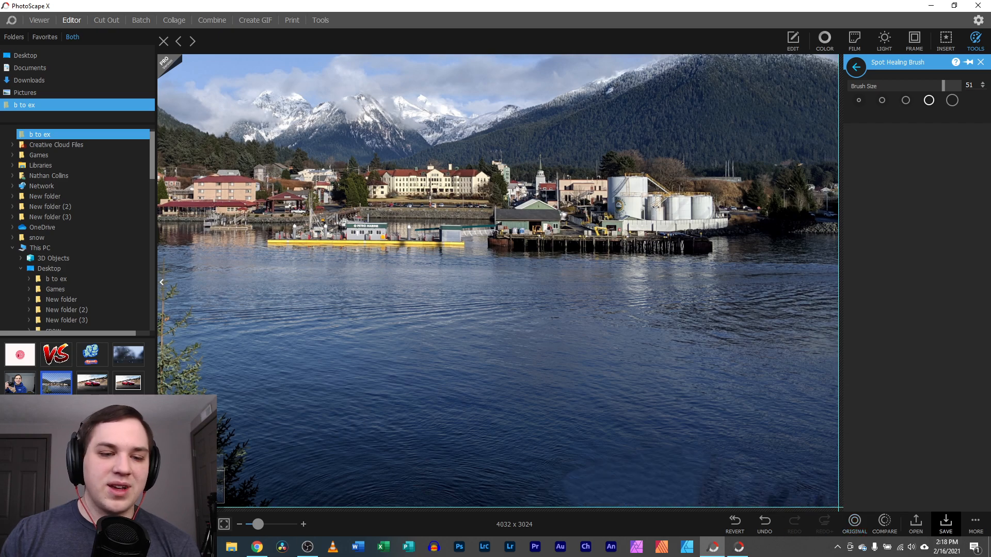
left_click_drag(262, 527, 258, 527)
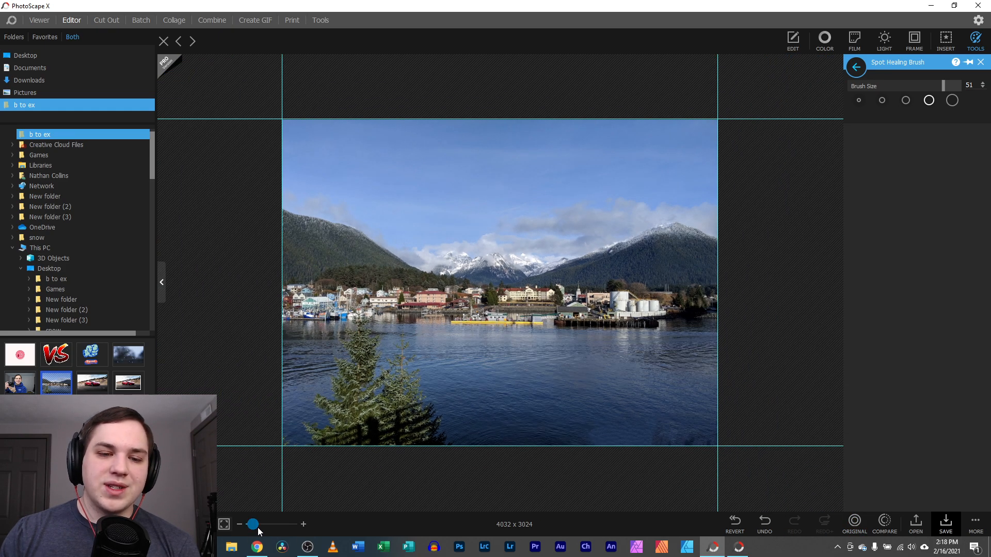
left_click(259, 527)
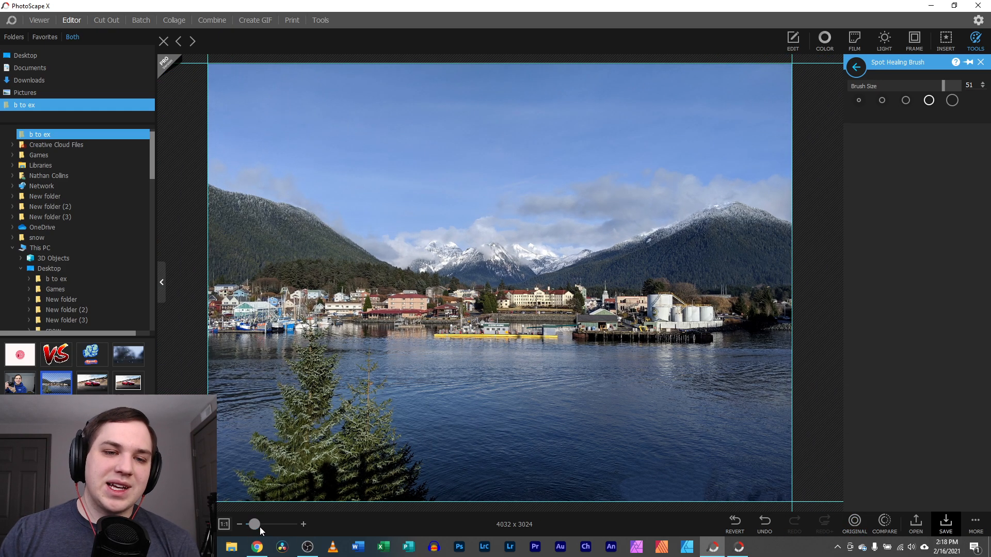
Open IMG_2791 without saving the harbour edits and zoom in on the hoodie logo
left_click(17, 384)
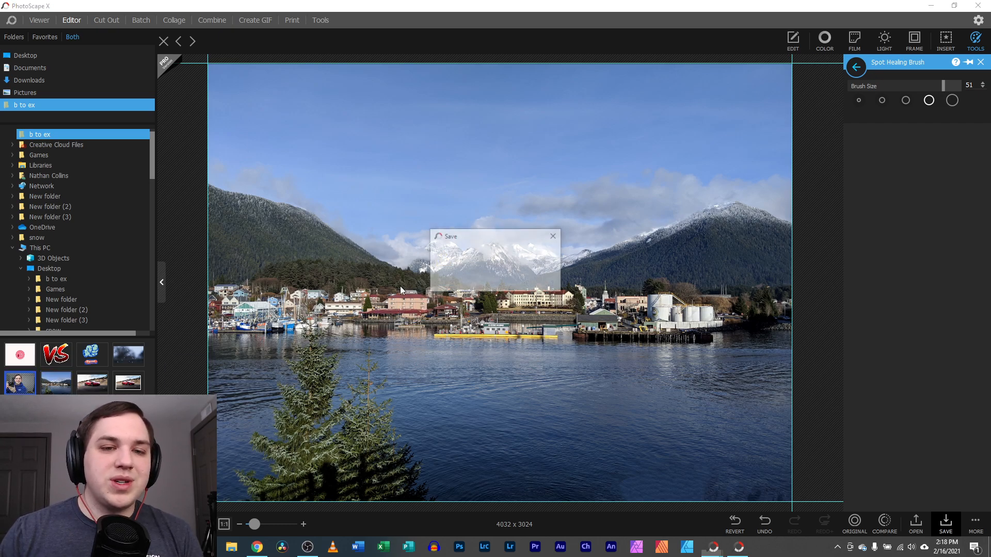
left_click(498, 281)
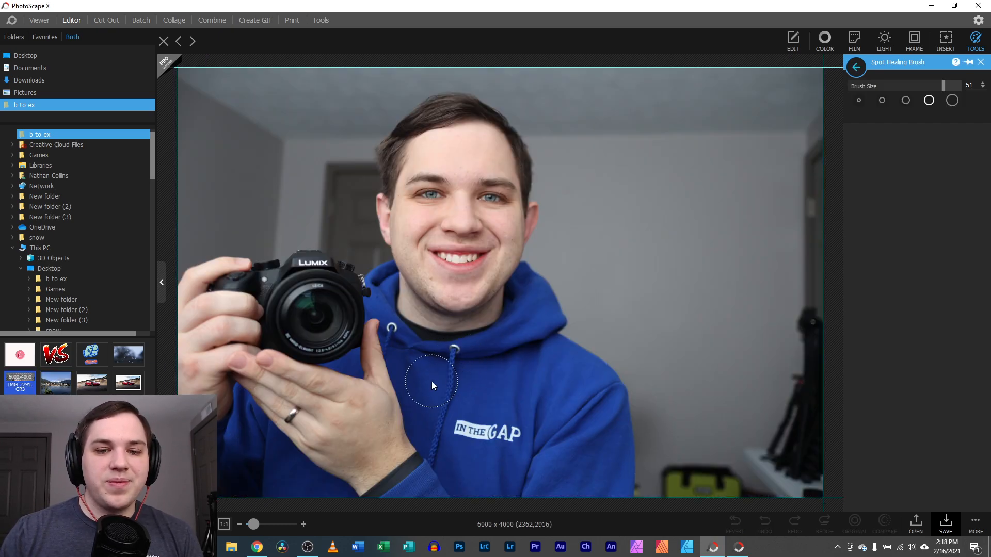
scroll(366, 325, "up", 3)
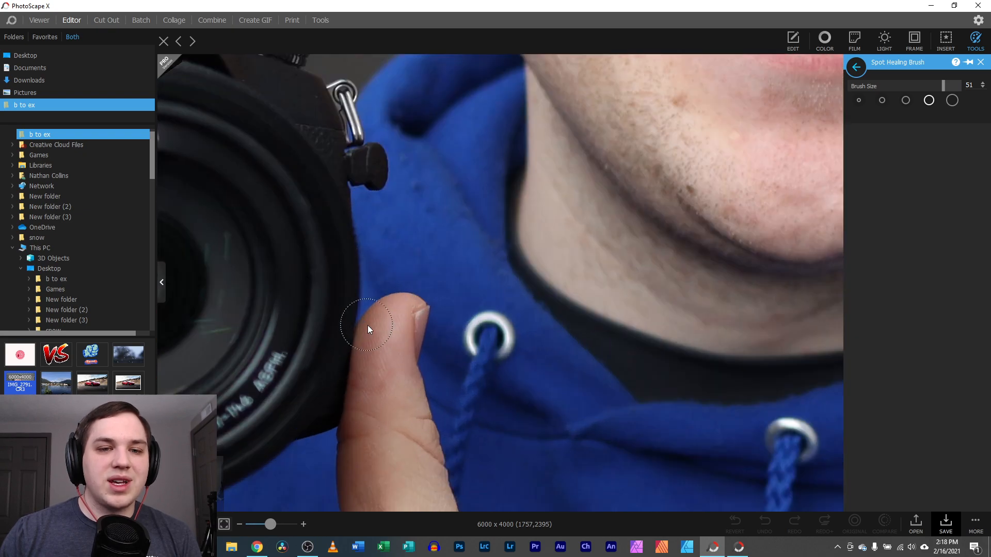
left_click_drag(180, 482, 188, 491)
Paint Spot Healing over the words IN THE GAP to erase the hoodie logo
mouse_move(444, 332)
left_mouse_down()
mouse_move(430, 373)
mouse_move(457, 339)
mouse_move(466, 389)
left_mouse_up()
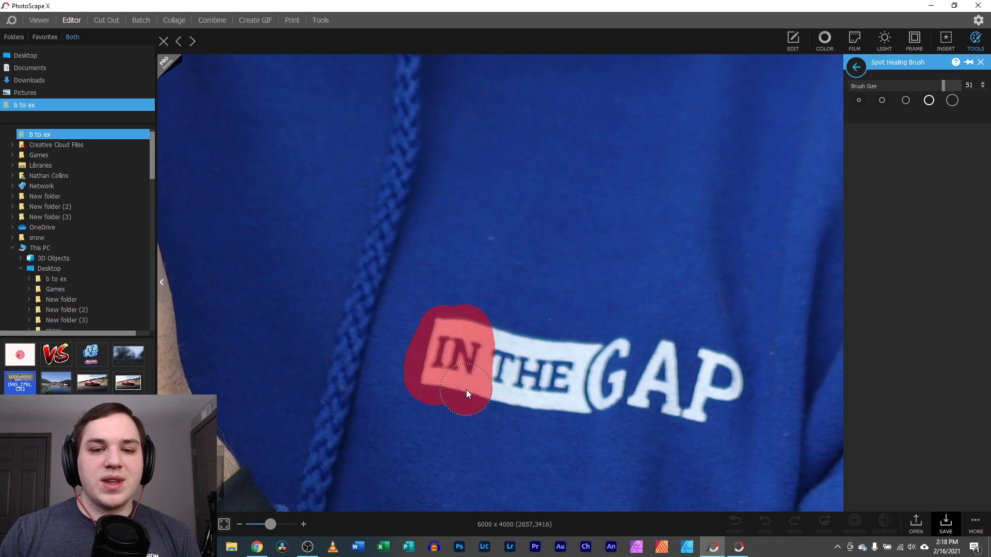
left_click_drag(494, 336, 679, 361)
mouse_move(618, 386)
left_mouse_down()
mouse_move(497, 382)
mouse_move(593, 380)
left_mouse_up()
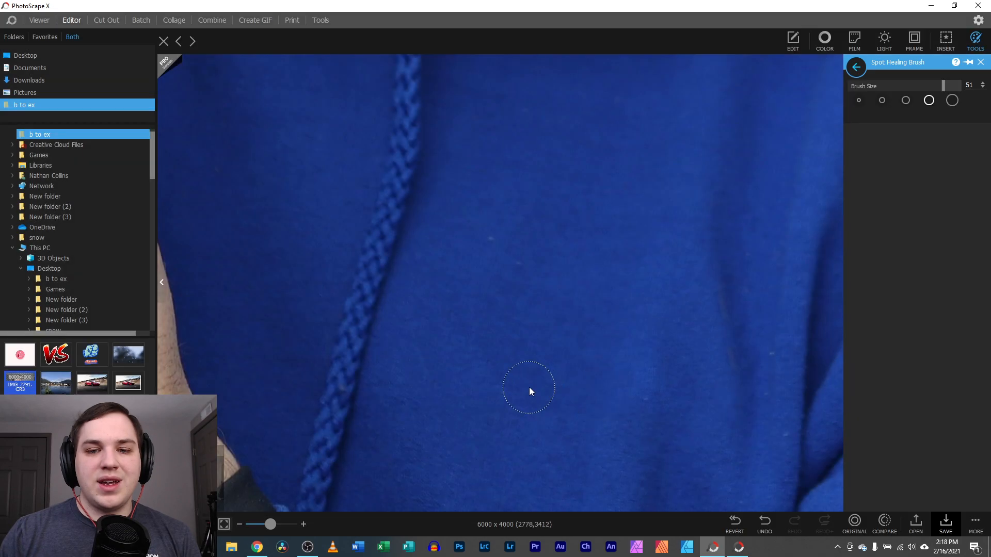
scroll(500, 304, "down", 5)
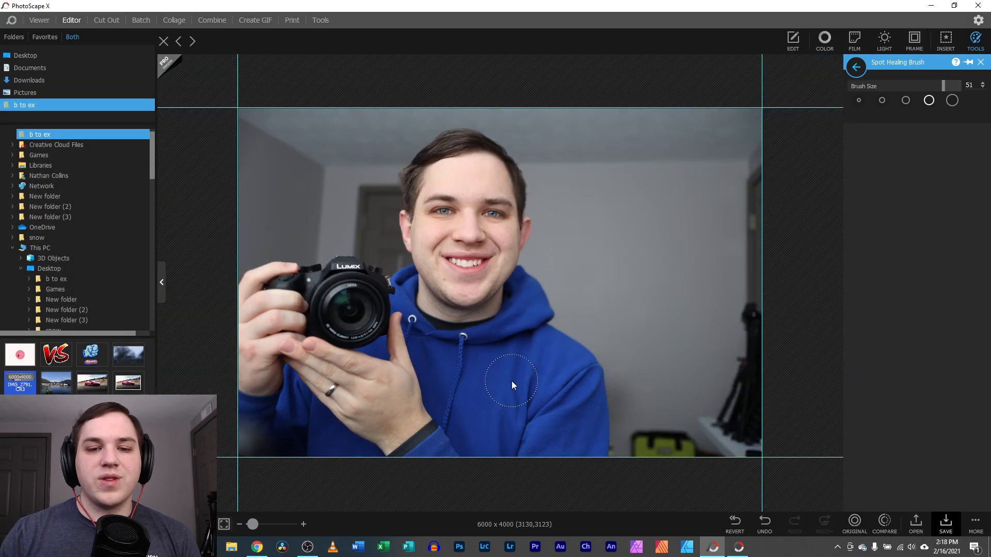
Compare the result with the original photo, then close the healing panel
left_click(853, 521)
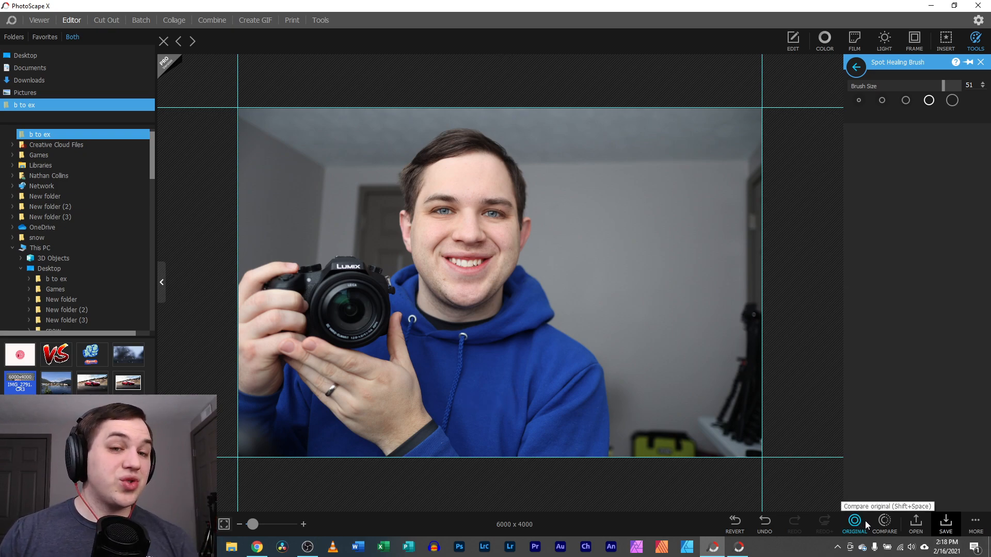
left_click(859, 522)
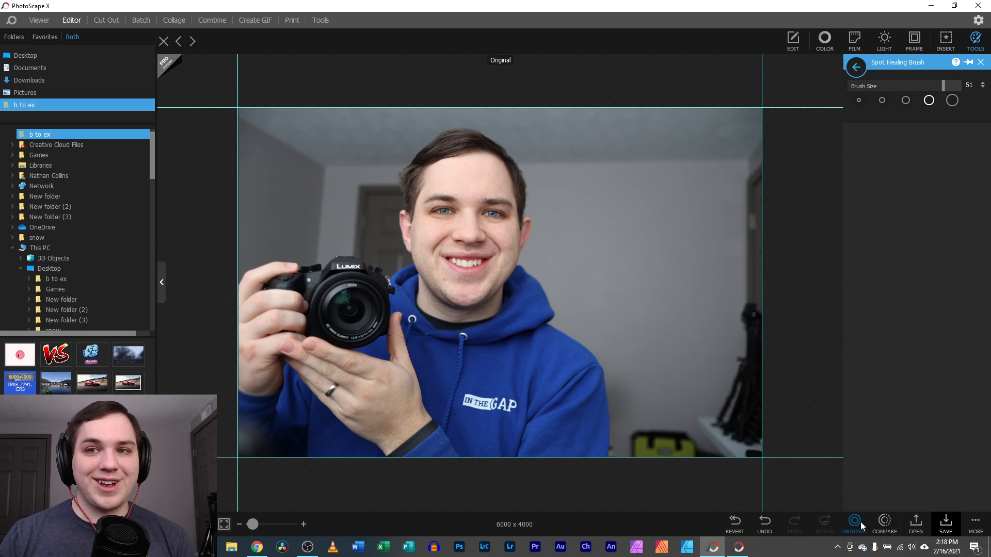
left_click(980, 62)
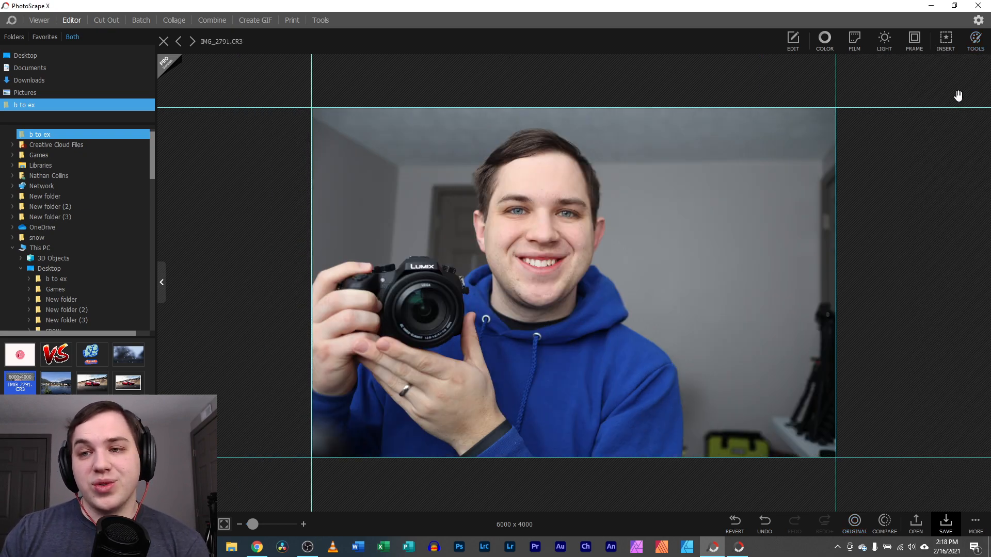
Sharpen the face and hair with the sharpening brush, size 30 and strength 47
left_click(975, 41)
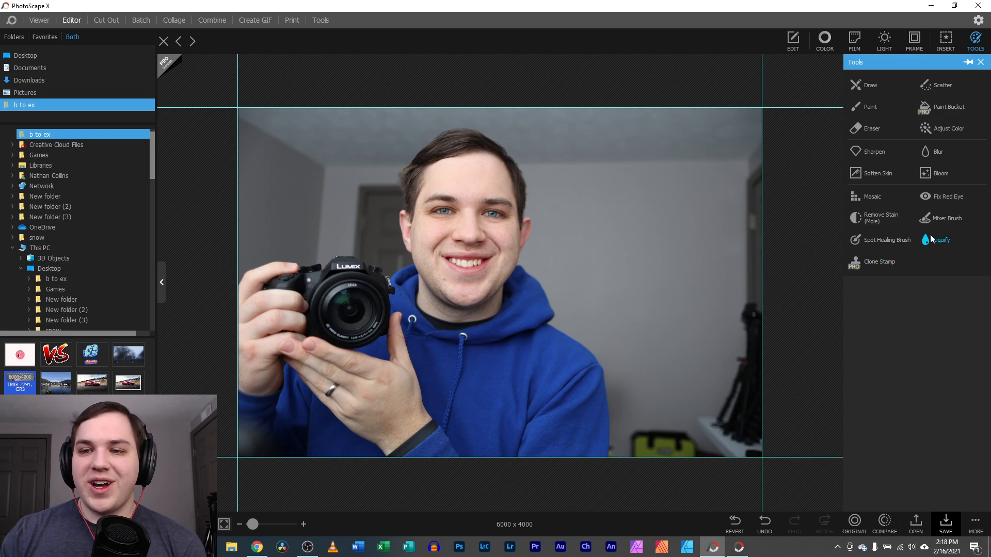
left_click(873, 152)
mouse_move(477, 170)
left_mouse_down()
mouse_move(494, 270)
mouse_move(412, 218)
mouse_move(459, 144)
mouse_move(513, 229)
mouse_move(416, 239)
mouse_move(453, 250)
mouse_move(476, 280)
mouse_move(441, 296)
mouse_move(461, 297)
left_mouse_up()
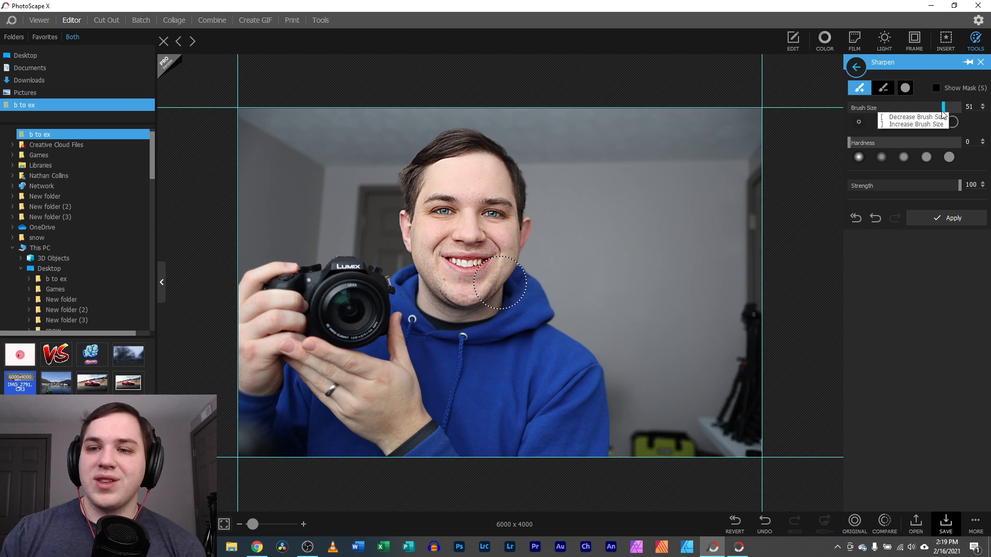
left_click(906, 121)
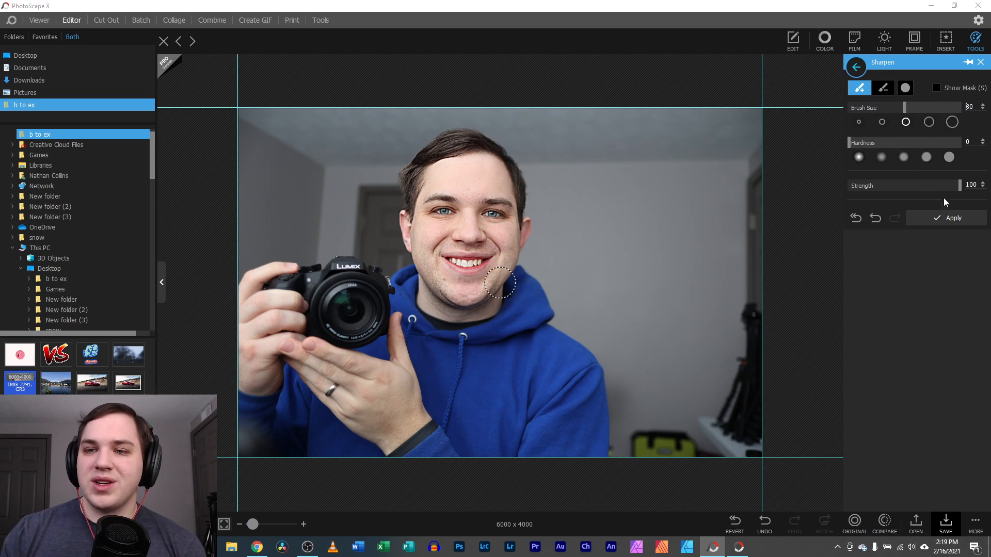
left_click_drag(905, 187, 900, 186)
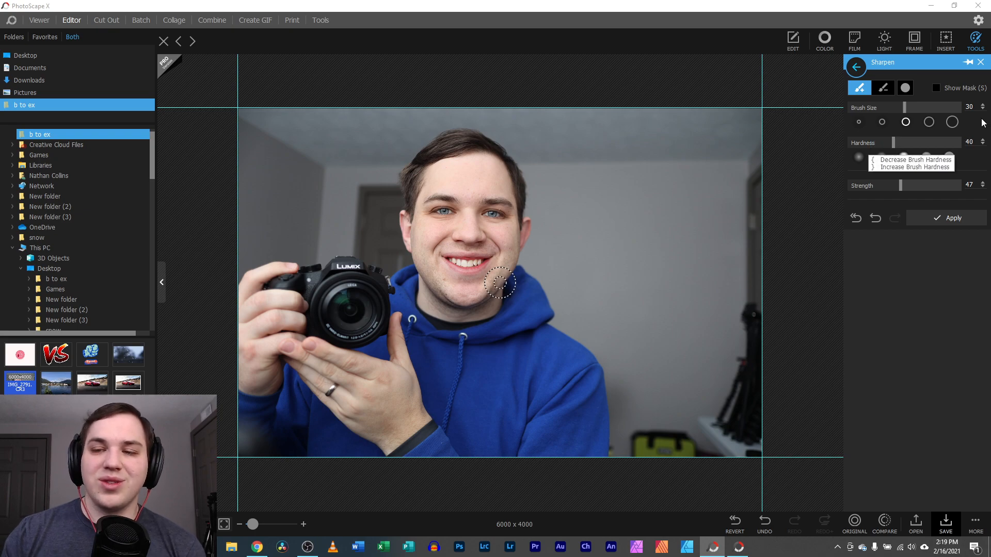
left_click(979, 62)
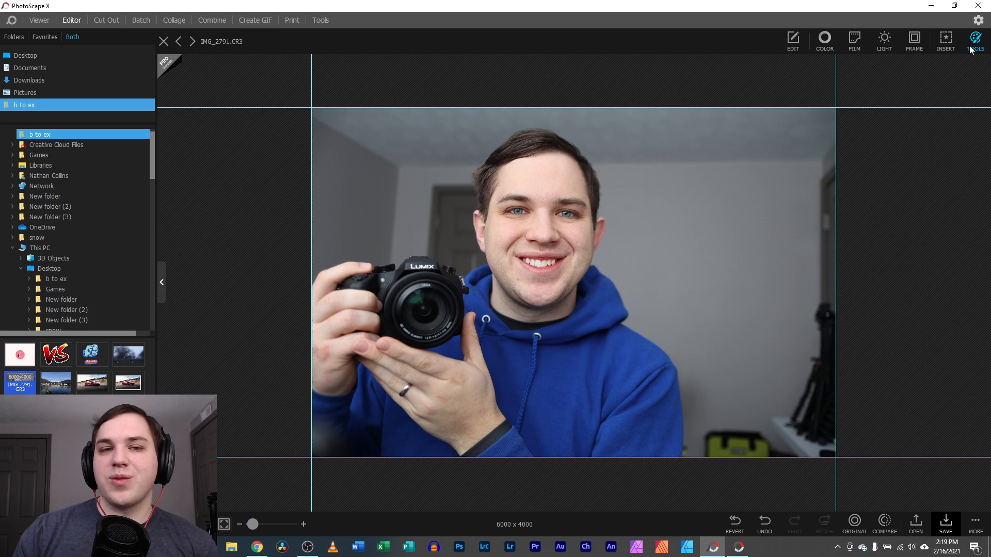
Open the Tools panel, close it, and reopen it
left_click(974, 43)
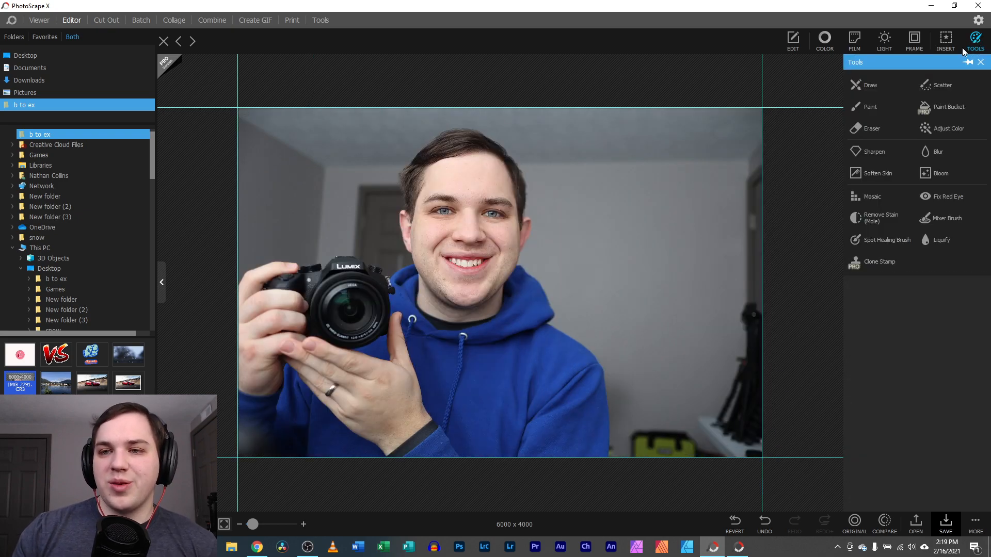
left_click(981, 63)
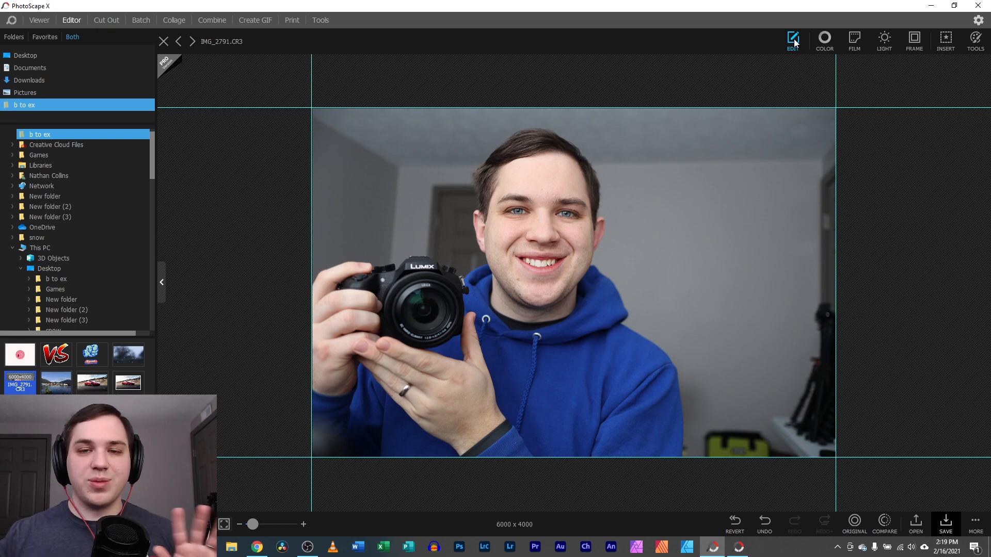
left_click(977, 41)
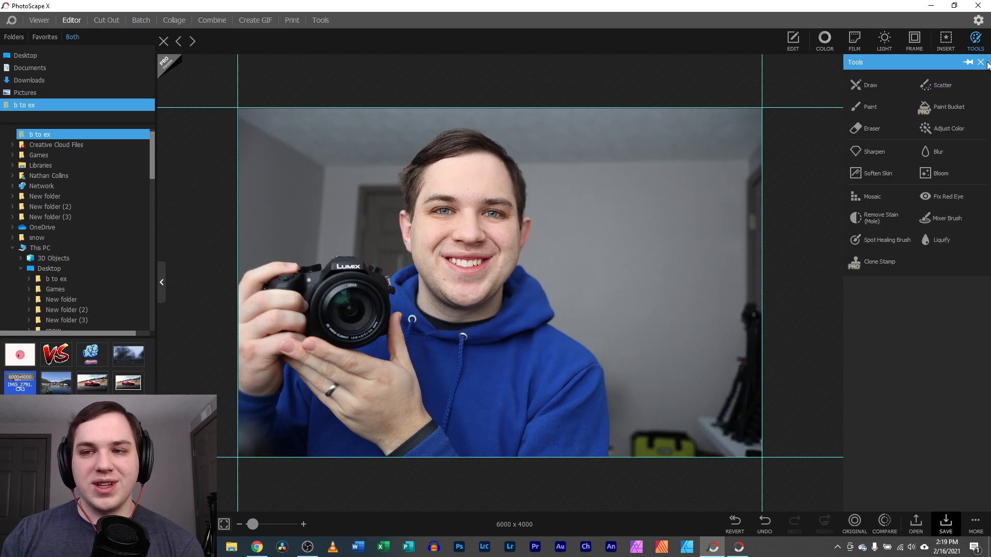
Hide Tools, browse Folders to New Volume (E:) > PSX Temps, and open the Eating Healthy project
left_click(980, 63)
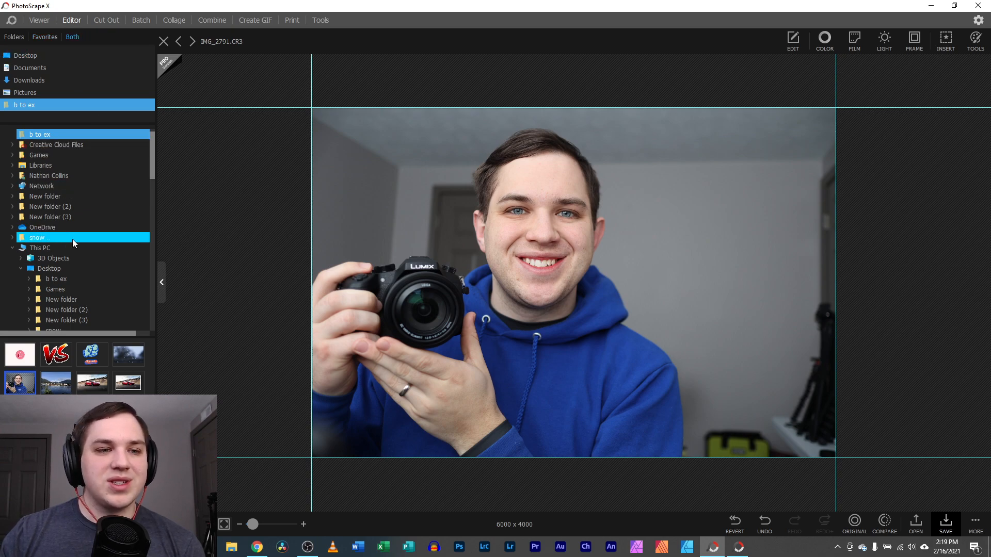
left_click(14, 38)
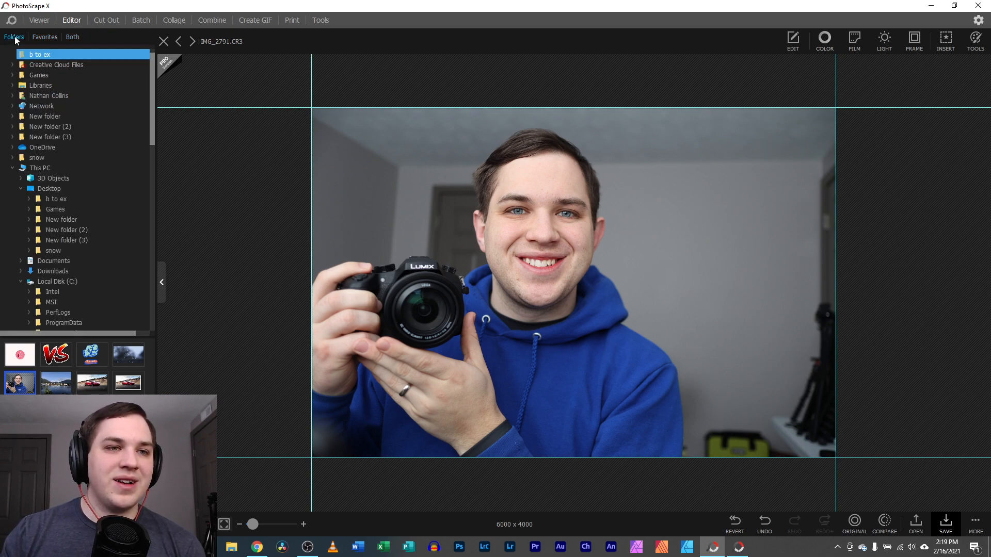
scroll(83, 268, "down", 10)
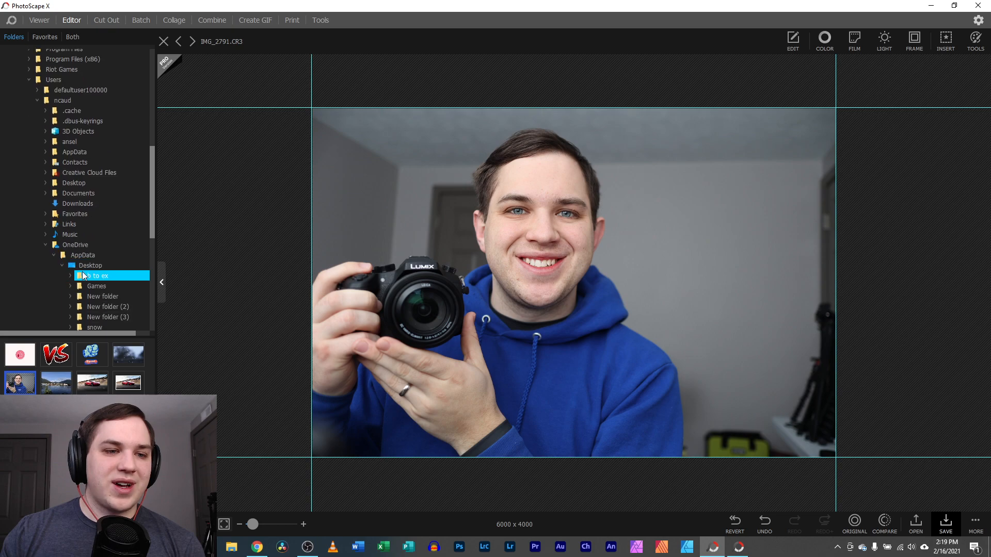
scroll(83, 273, "down", 5)
left_click(85, 284)
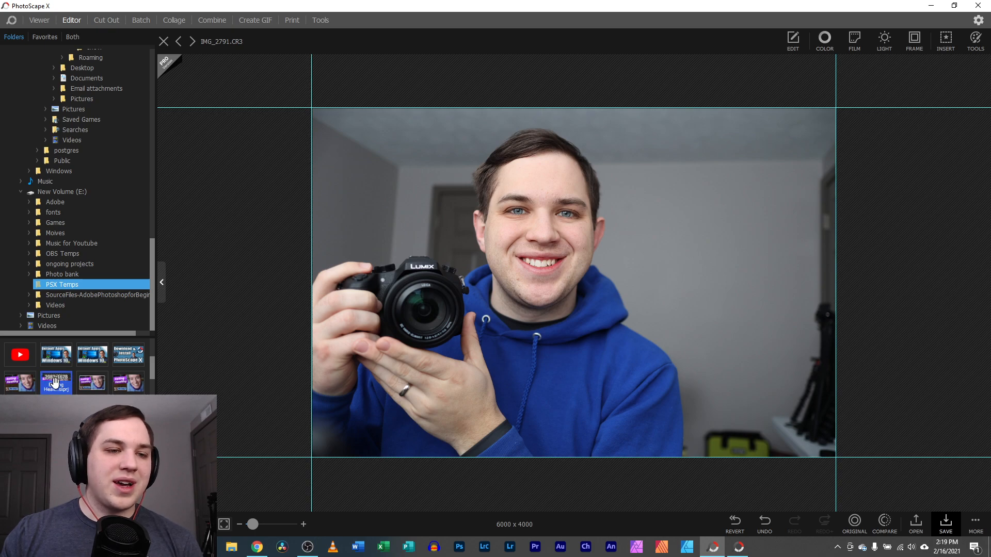
double_click(55, 382)
left_click(449, 281)
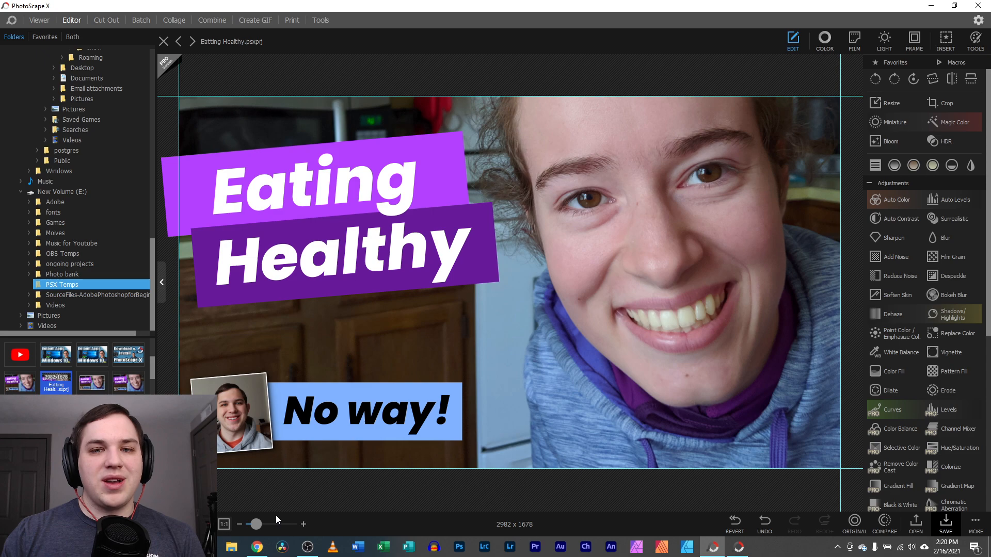
Fit the design and select its inset photo, No way! text and Eating title objects
left_click_drag(257, 524, 253, 525)
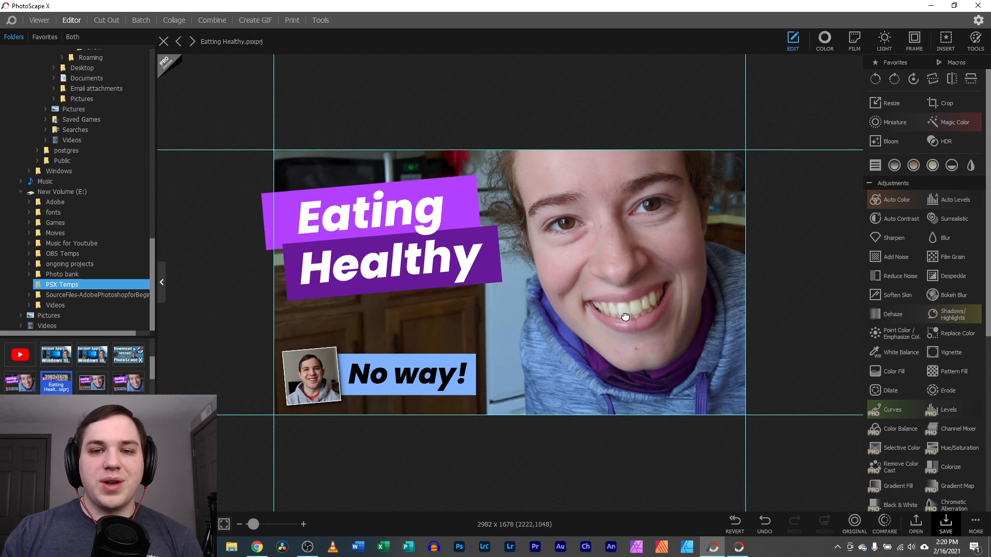
double_click(352, 229)
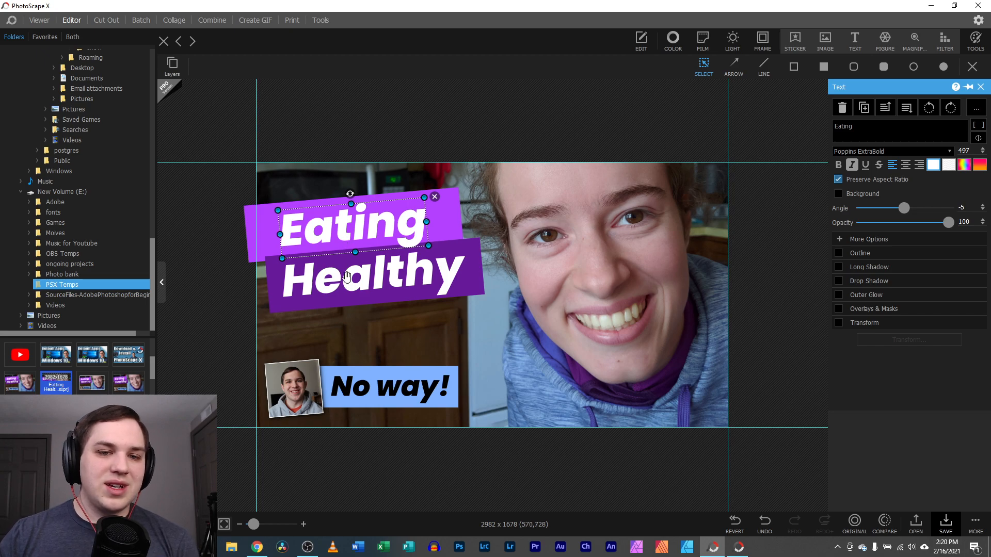
left_click(295, 404)
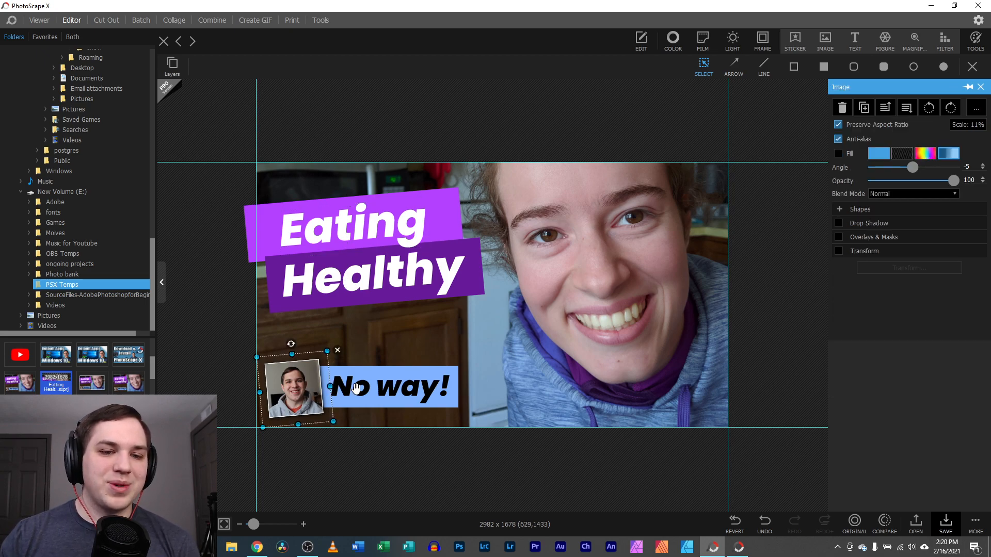
left_click(355, 388)
left_click(377, 231)
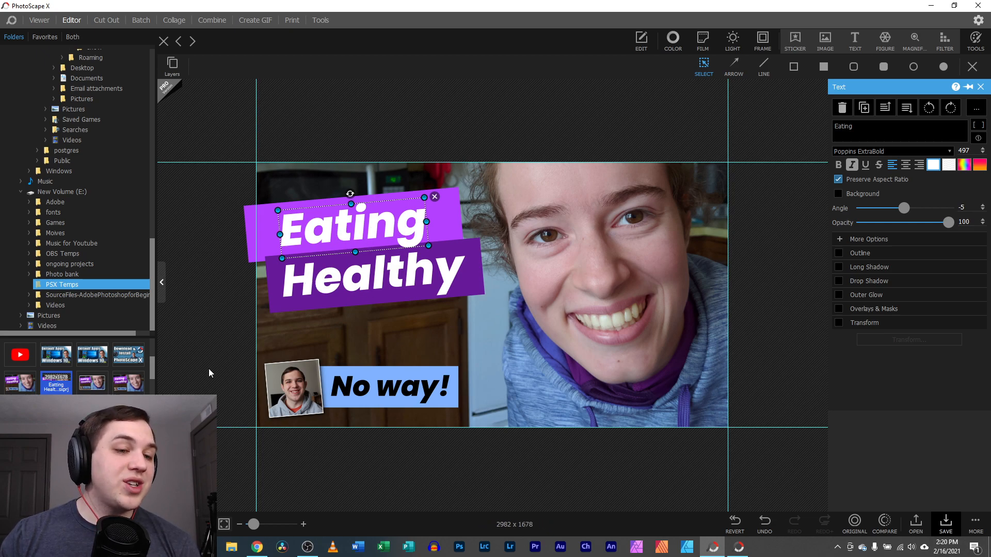
Scroll the thumbnail strip and drag the Photo Review file onto the design
scroll(74, 368, "down", 3)
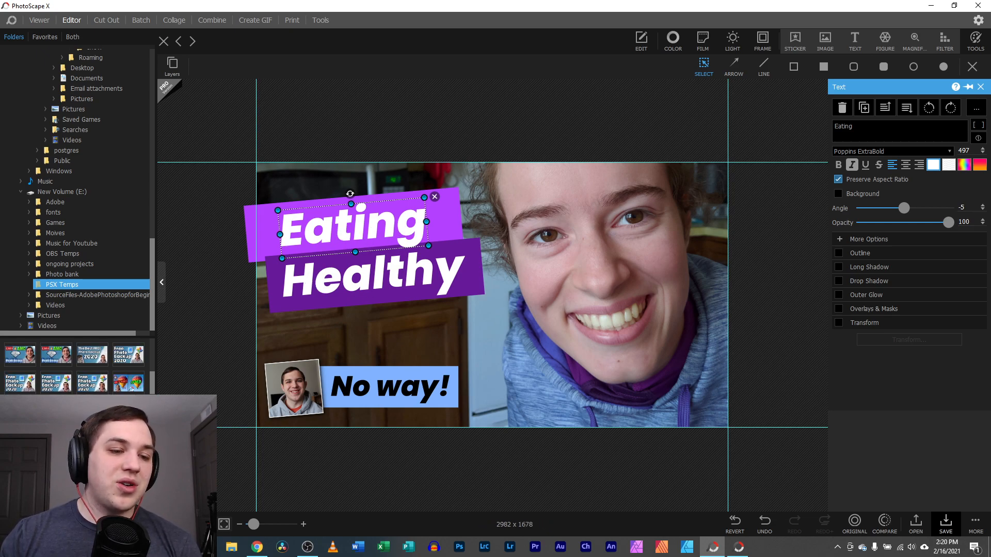
scroll(74, 369, "down", 3)
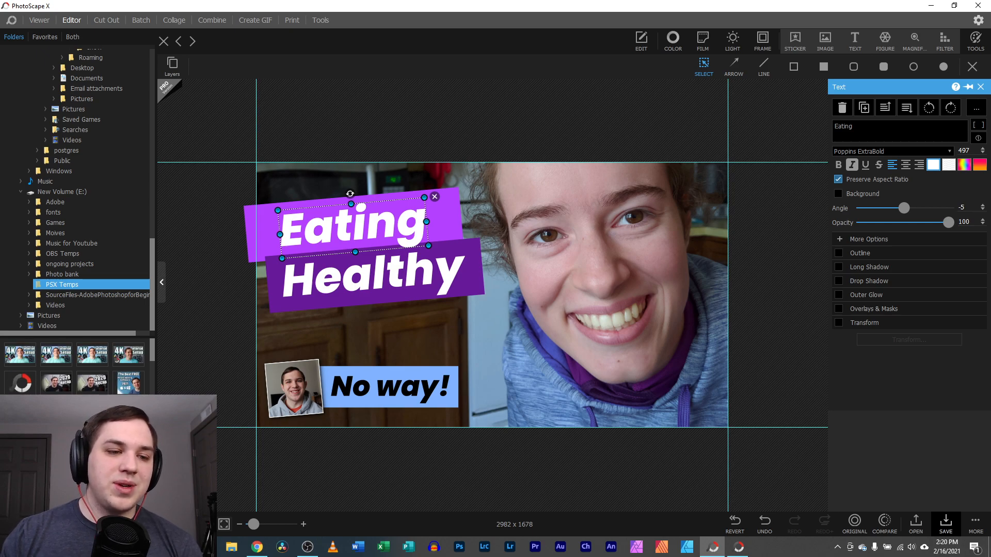
scroll(74, 369, "down", 5)
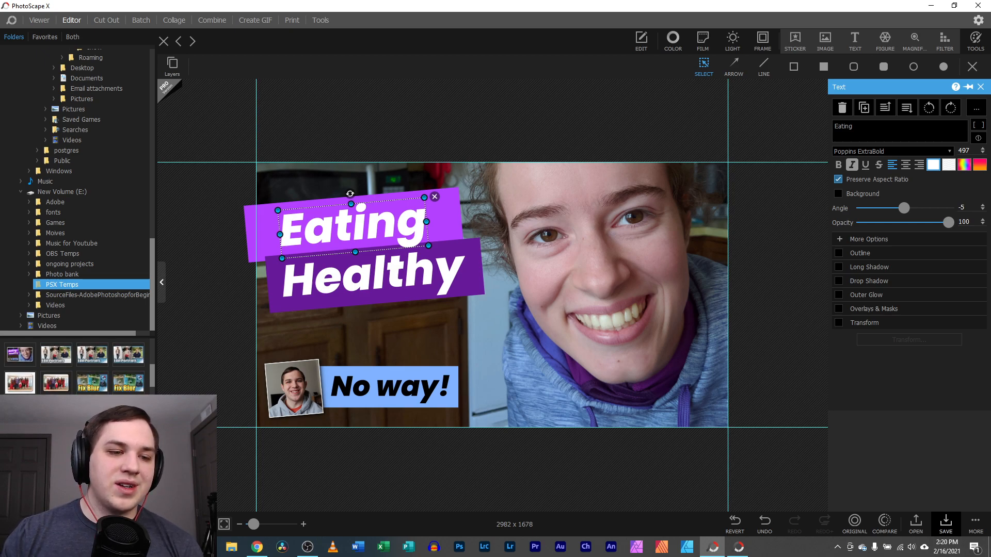
scroll(75, 368, "down", 3)
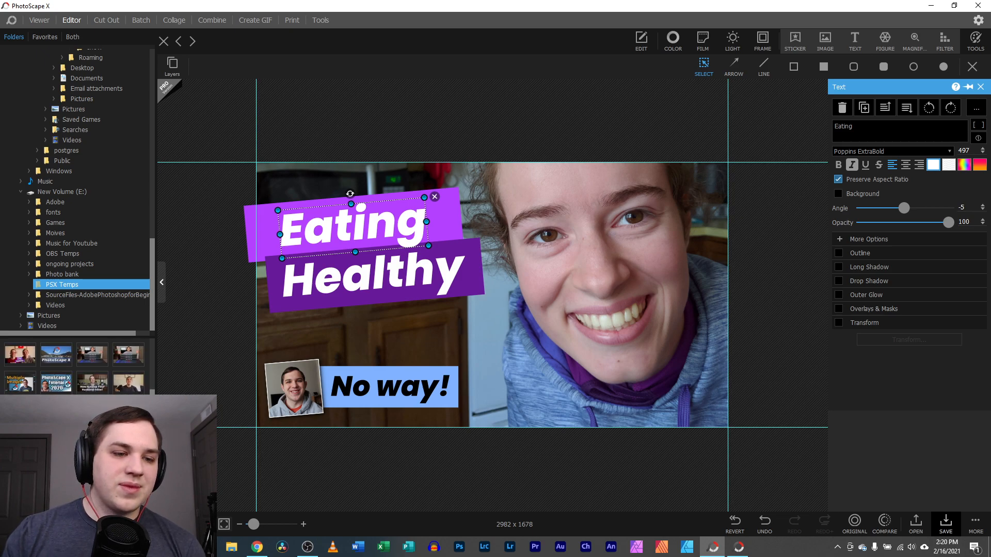
scroll(74, 367, "down", 3)
scroll(74, 367, "down", 3)
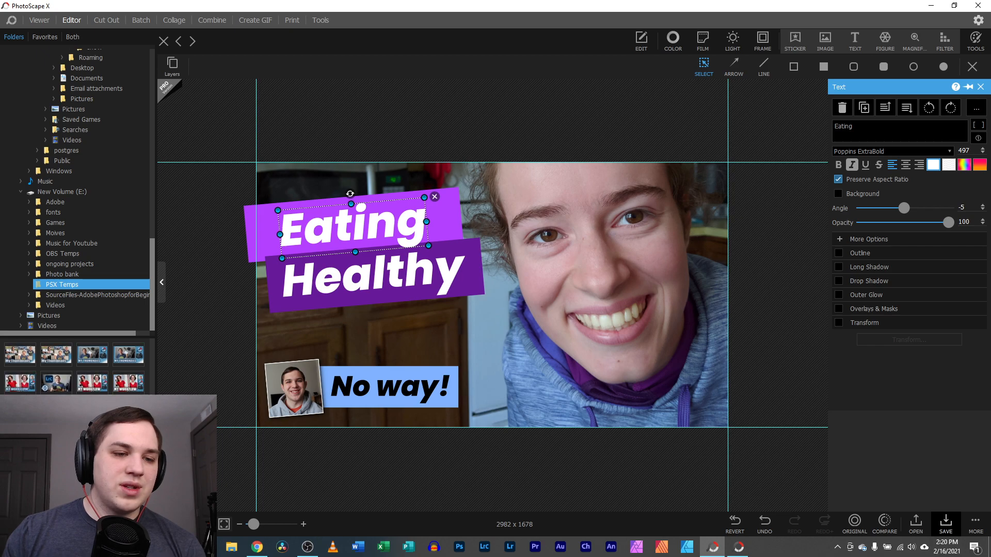
left_click_drag(92, 438, 356, 284)
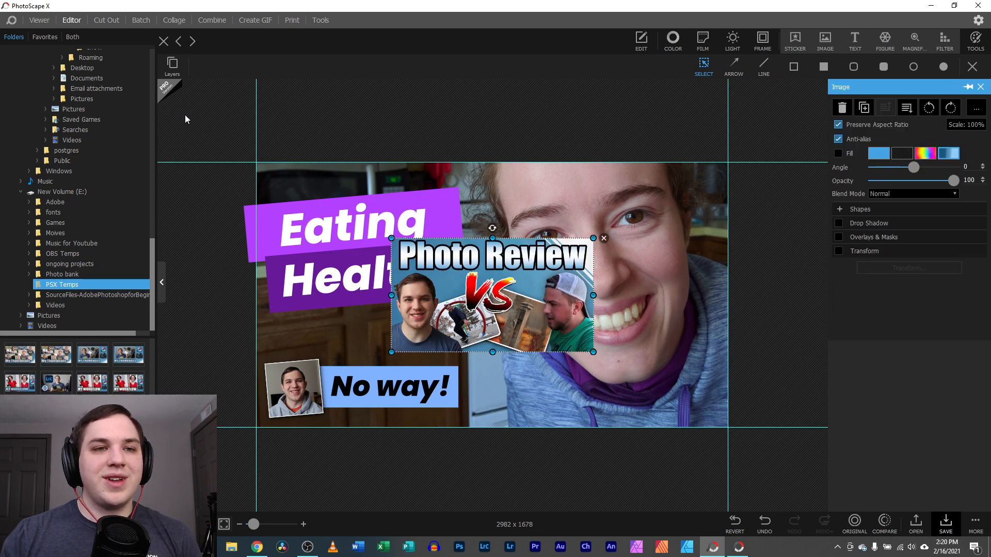
Close Eating Healthy without saving and fit the 1280x720 Photo Review image
left_click(164, 45)
left_click(525, 285)
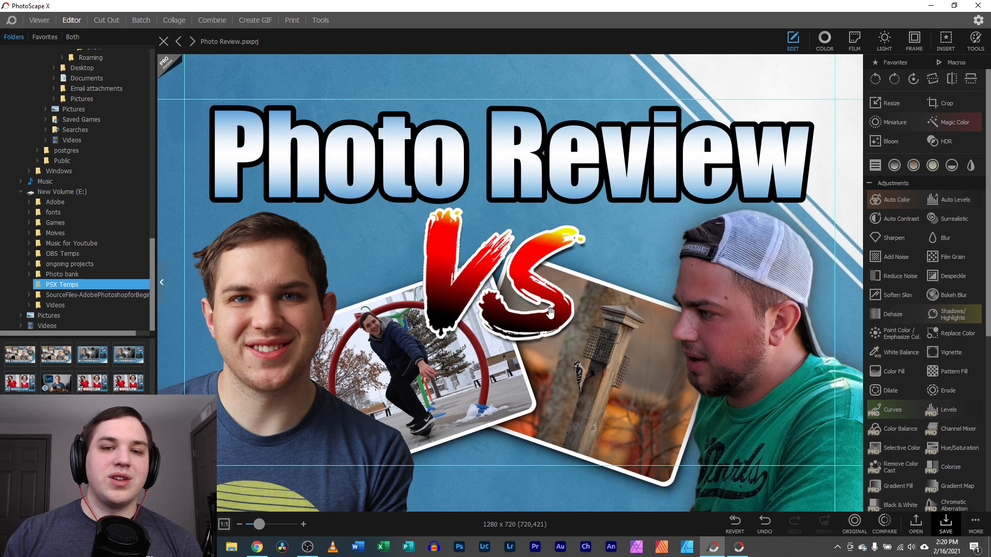
left_click_drag(259, 524, 258, 524)
Select the skateboarder, title and both cutouts, nudge the right man, and finish the Review text
left_click(416, 351)
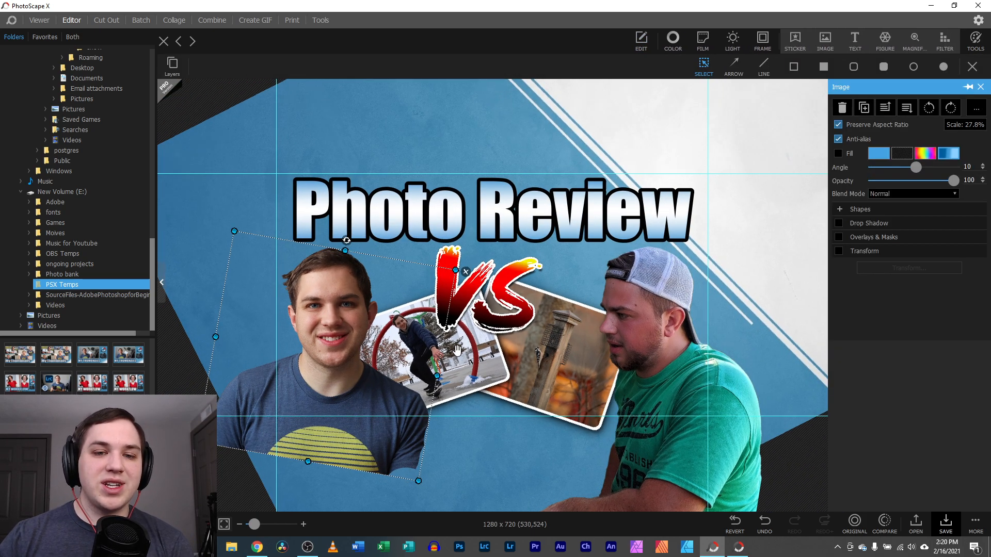
left_click(431, 231)
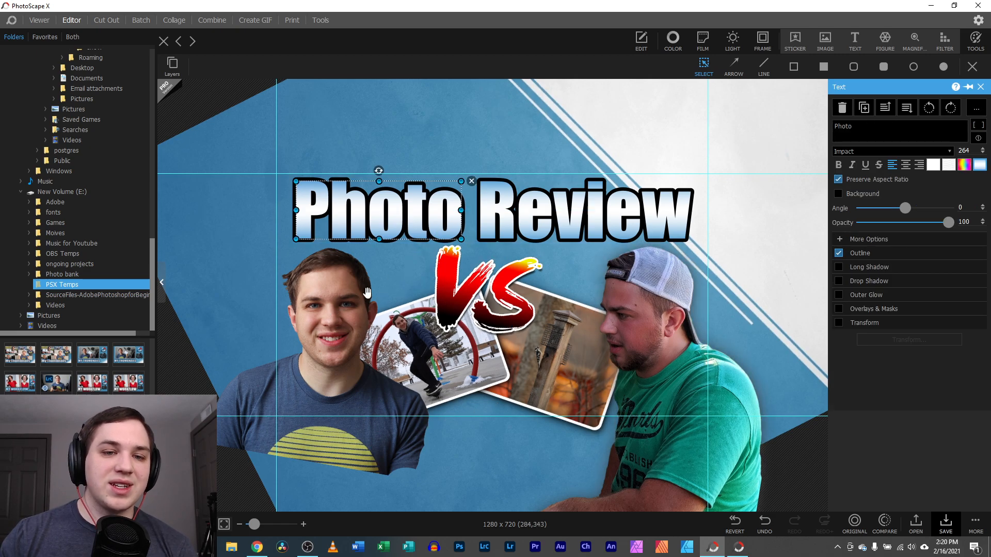
left_click(330, 324)
left_click(650, 316)
left_click_drag(649, 316, 650, 318)
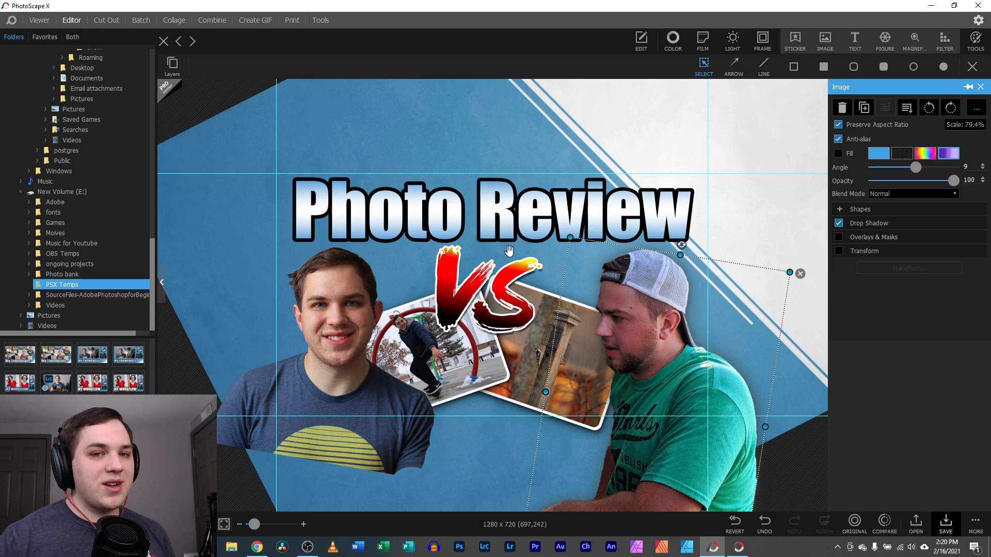
left_click(566, 222)
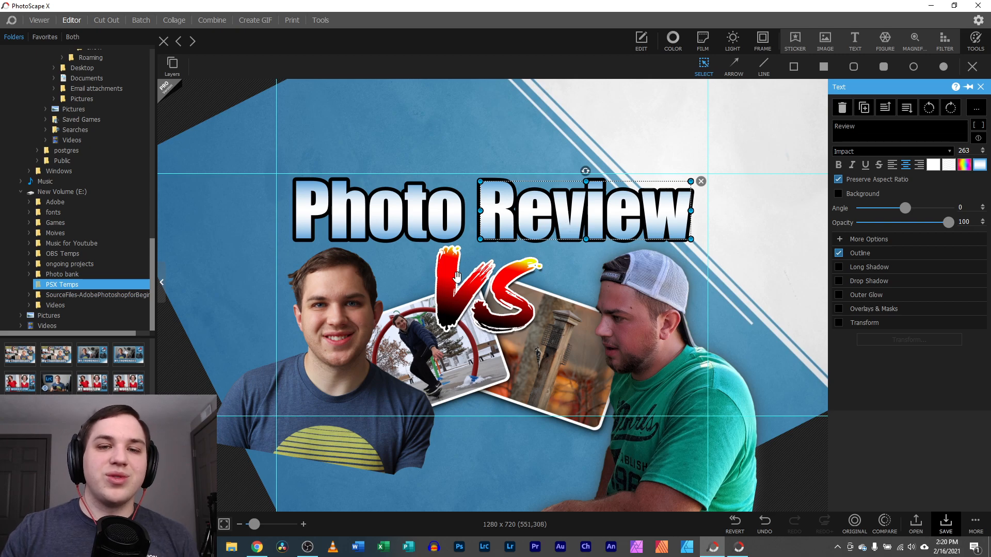
left_click(982, 88)
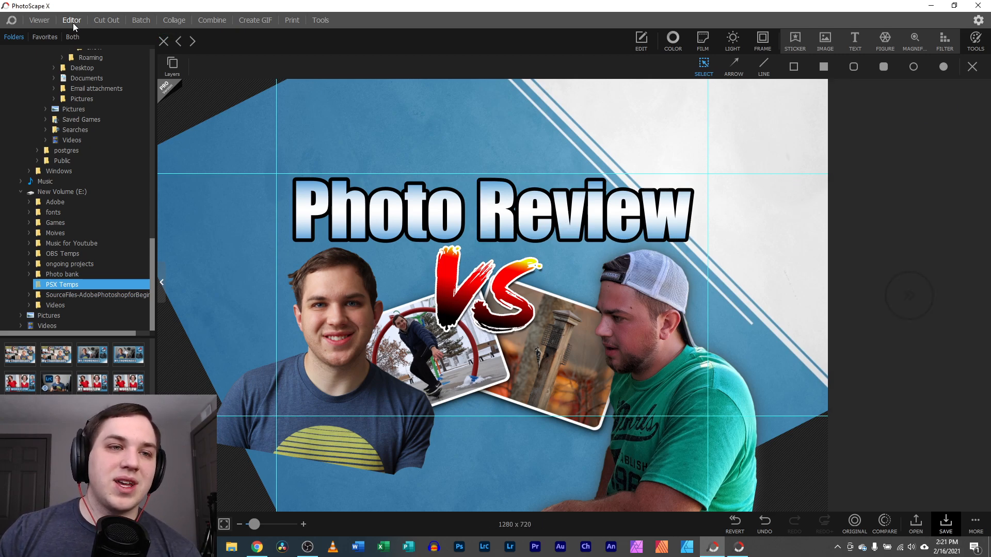
Switch to Cut Out, browse to the b to ex folder, and drag IMG_2791.CR3 onto the canvas
left_click(106, 20)
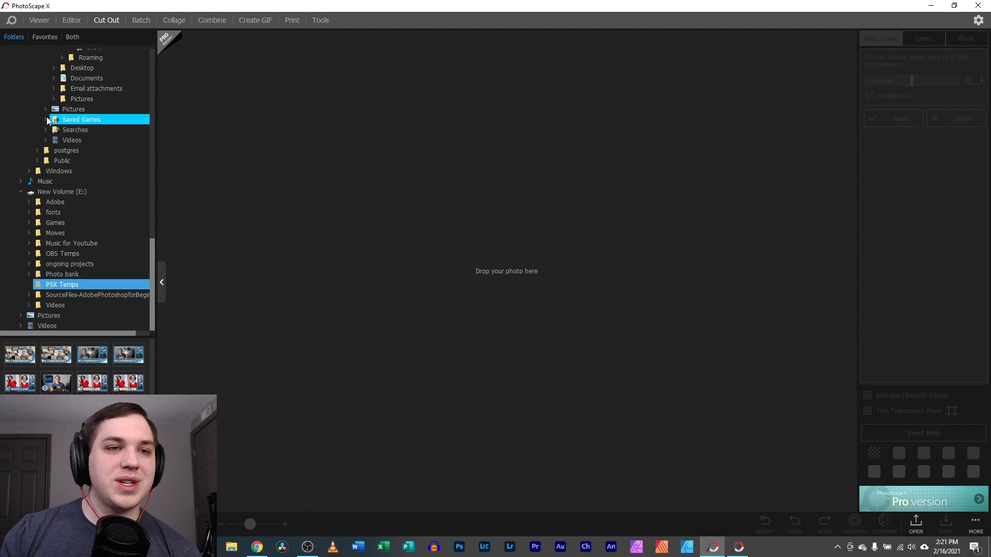
left_click(53, 67)
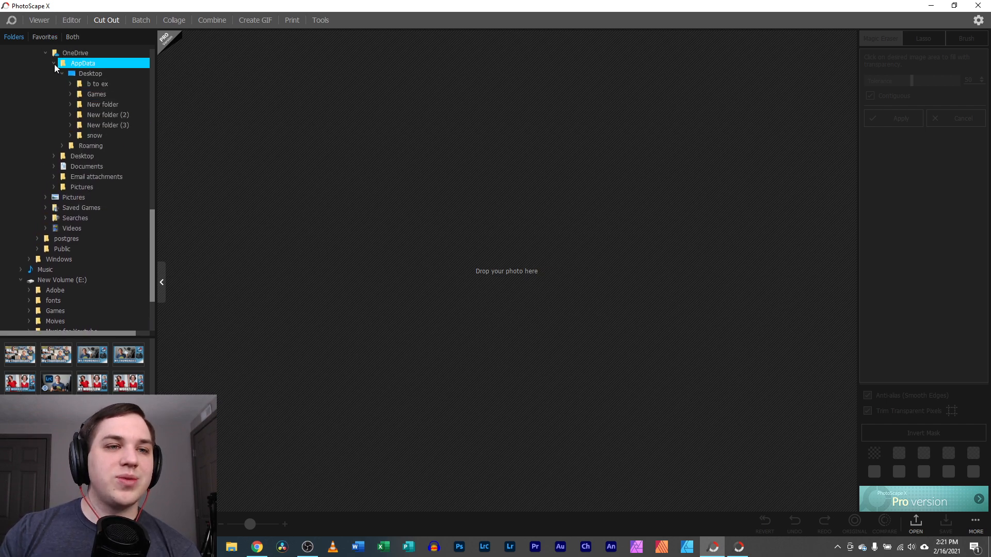
left_click(70, 38)
left_click(27, 105)
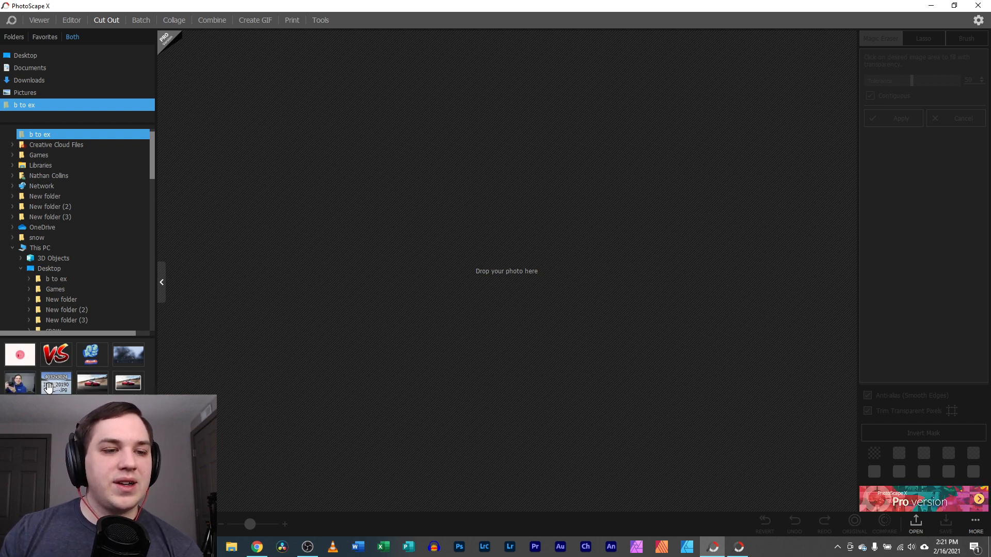
left_click_drag(19, 383, 321, 237)
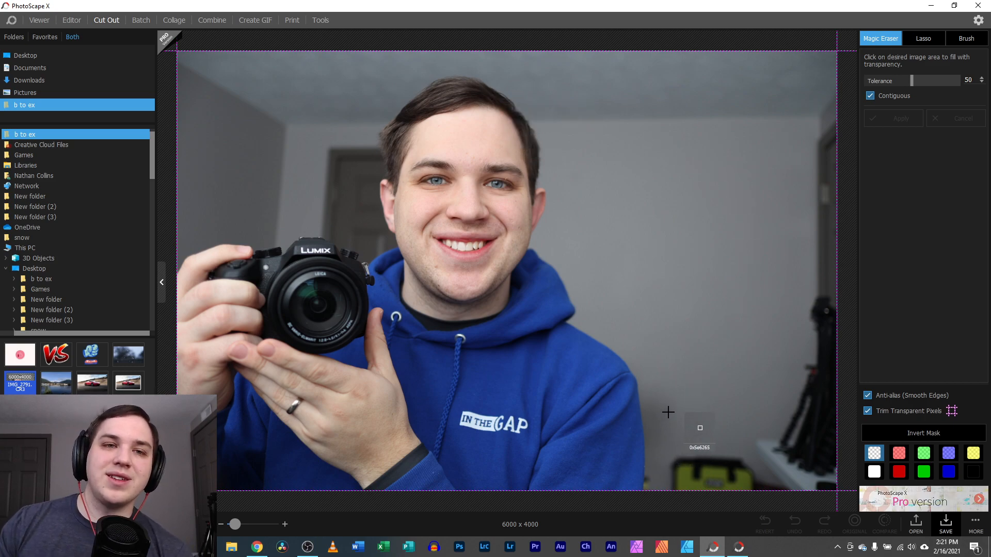
Magic-erase the grey wall, then brush away wall patches and the right-edge object
left_click(680, 186)
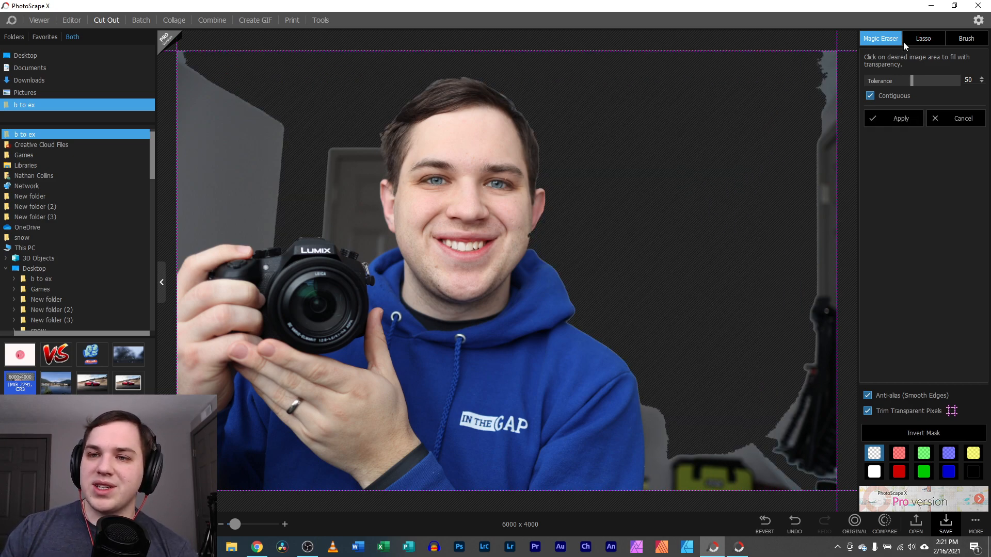
left_click(967, 40)
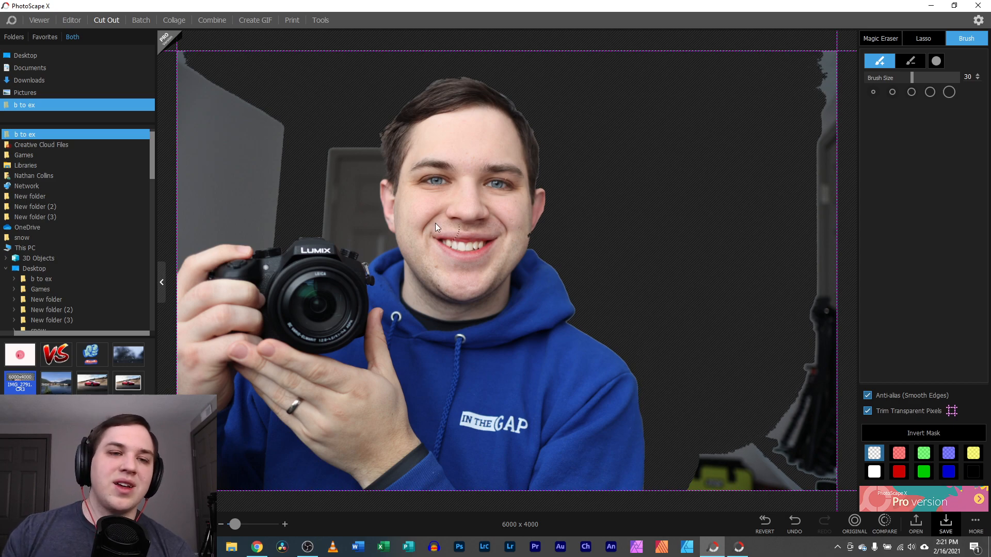
left_click_drag(267, 228, 252, 226)
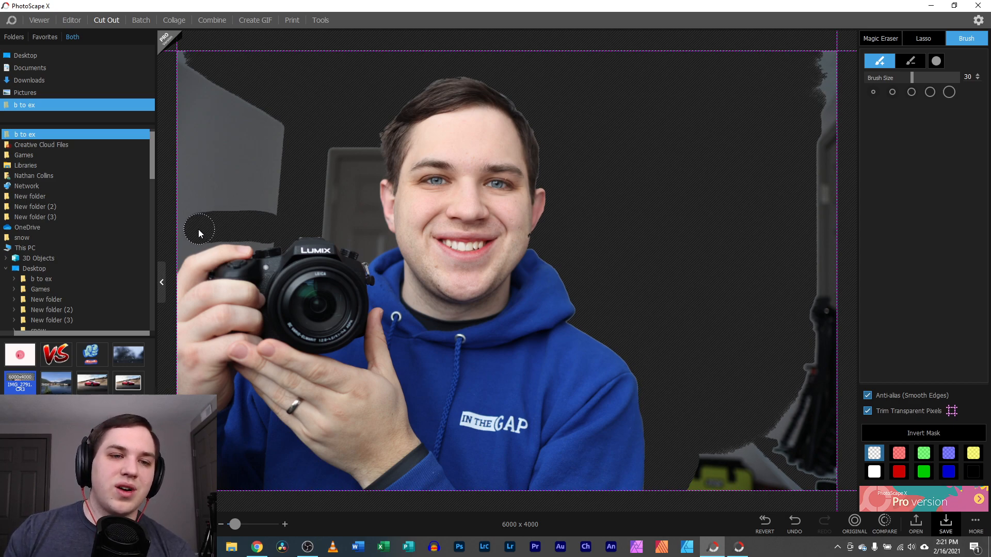
mouse_move(172, 245)
left_mouse_down()
mouse_move(237, 208)
mouse_move(279, 209)
mouse_move(174, 193)
mouse_move(274, 169)
left_mouse_up()
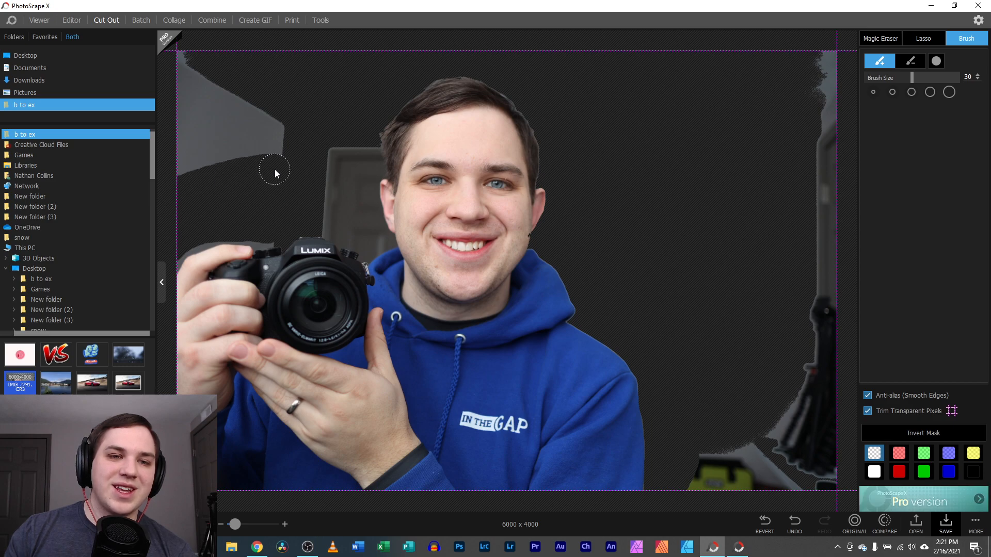
mouse_move(253, 98)
left_mouse_down()
mouse_move(231, 174)
mouse_move(225, 85)
mouse_move(182, 160)
left_mouse_up()
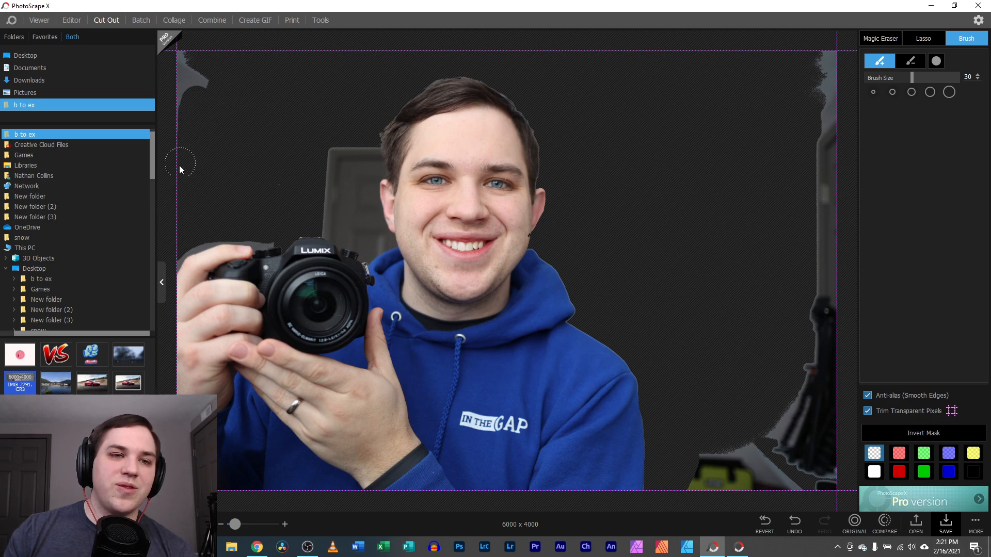
mouse_move(794, 53)
left_mouse_down()
mouse_move(816, 53)
mouse_move(825, 87)
mouse_move(812, 177)
mouse_move(829, 506)
mouse_move(844, 344)
left_mouse_up()
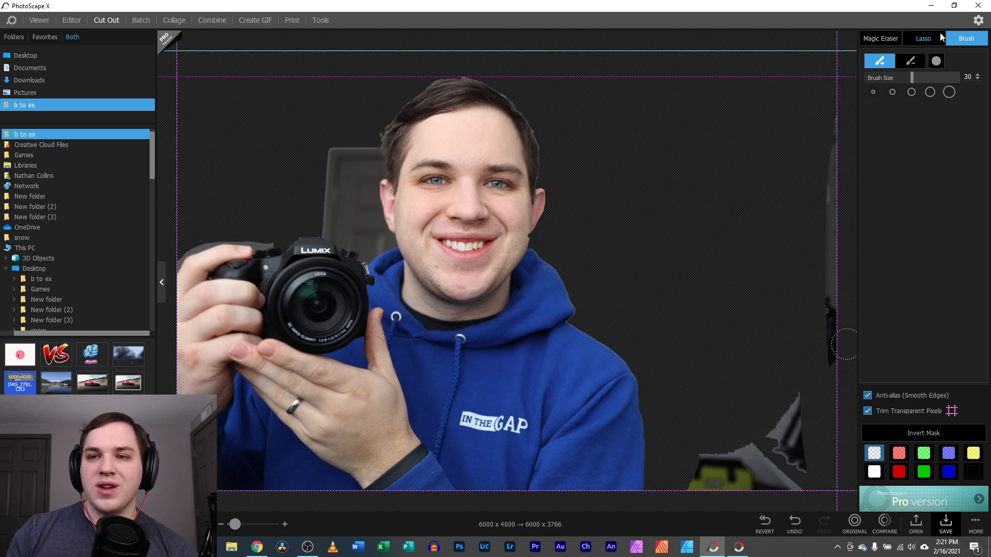
Raise Brush Size to 60, erase the grey objects at the bottom right, and return to Magic Eraser
left_click(881, 35)
left_click(952, 35)
left_click(949, 92)
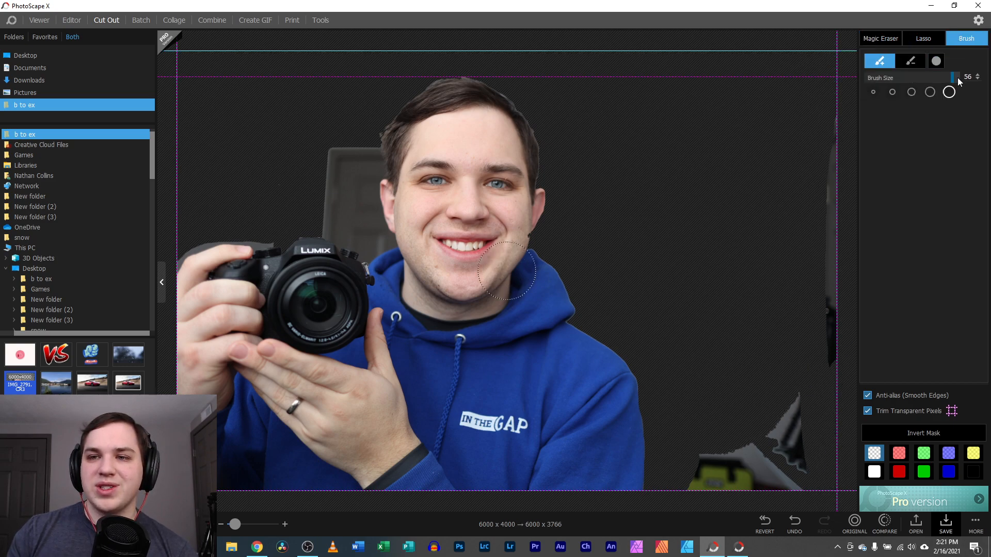
mouse_move(812, 107)
left_mouse_down()
mouse_move(834, 152)
mouse_move(830, 496)
mouse_move(787, 448)
mouse_move(732, 516)
mouse_move(724, 484)
mouse_move(701, 510)
mouse_move(669, 340)
left_mouse_up()
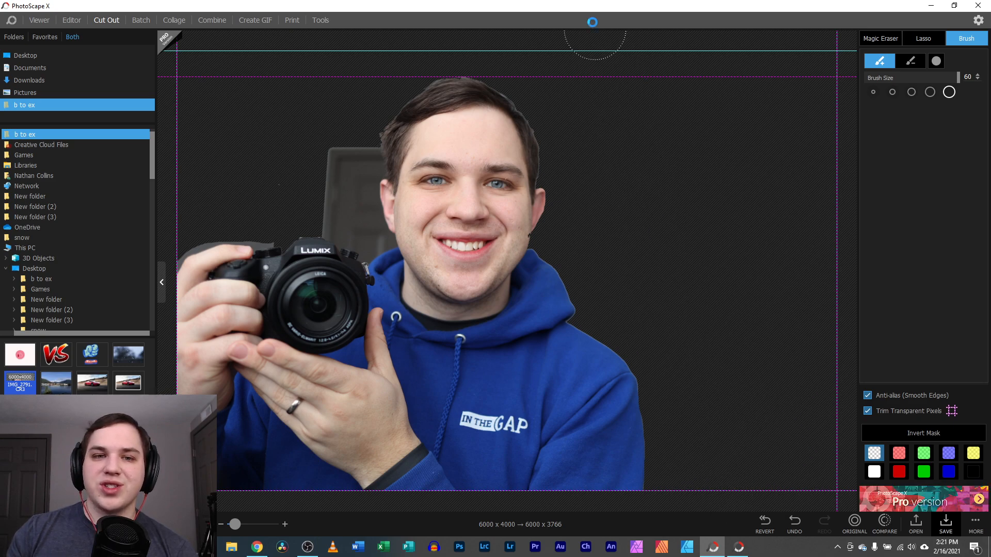
left_click(879, 39)
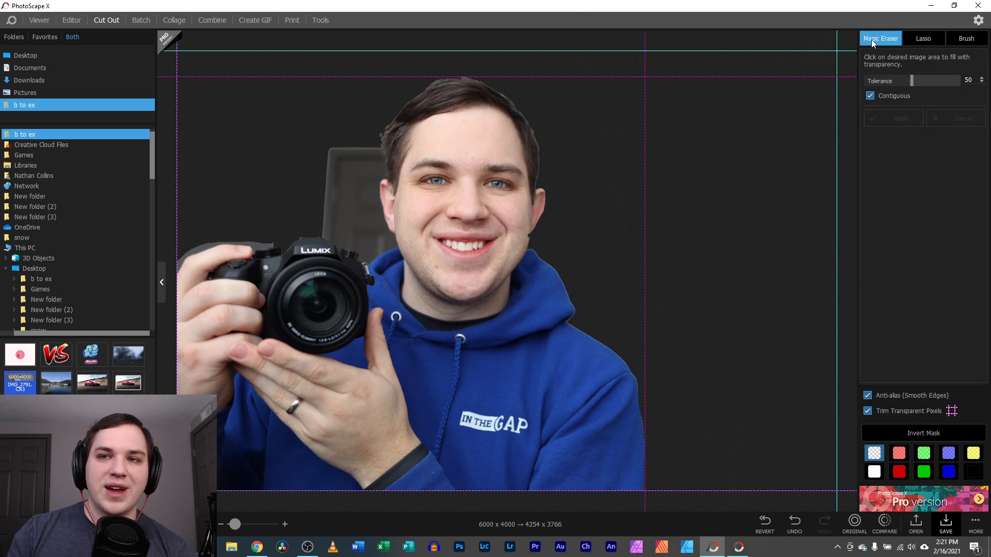
Set Magic Eraser Tolerance to 16 and brush away the chair's arm and post beside the head
left_click(338, 192)
left_click(880, 81)
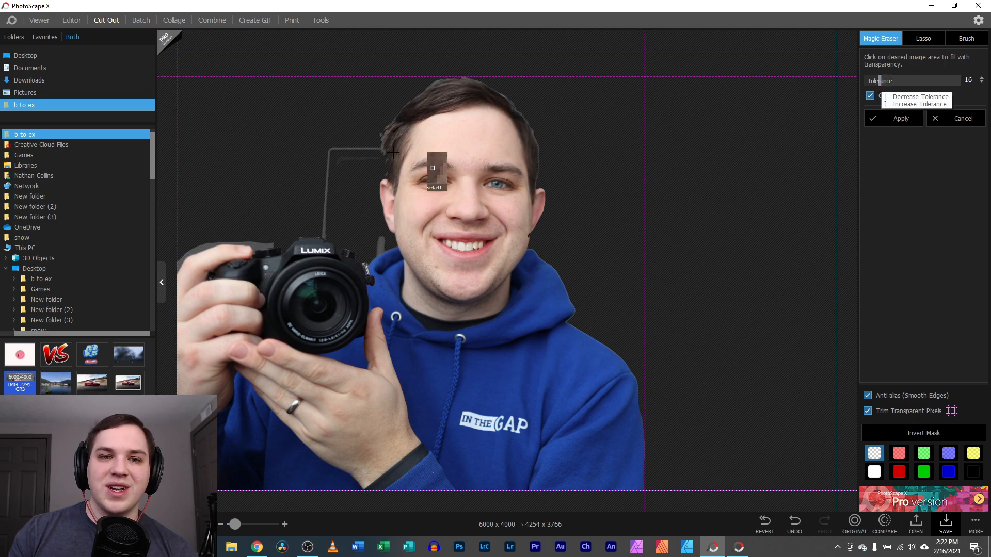
left_click(965, 39)
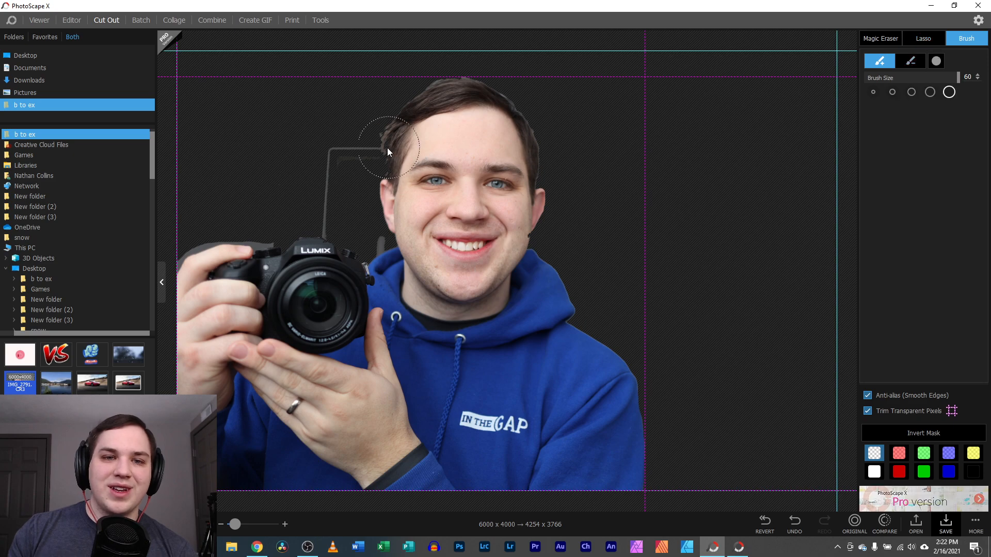
mouse_move(347, 151)
left_mouse_down()
mouse_move(326, 156)
mouse_move(325, 202)
left_mouse_up()
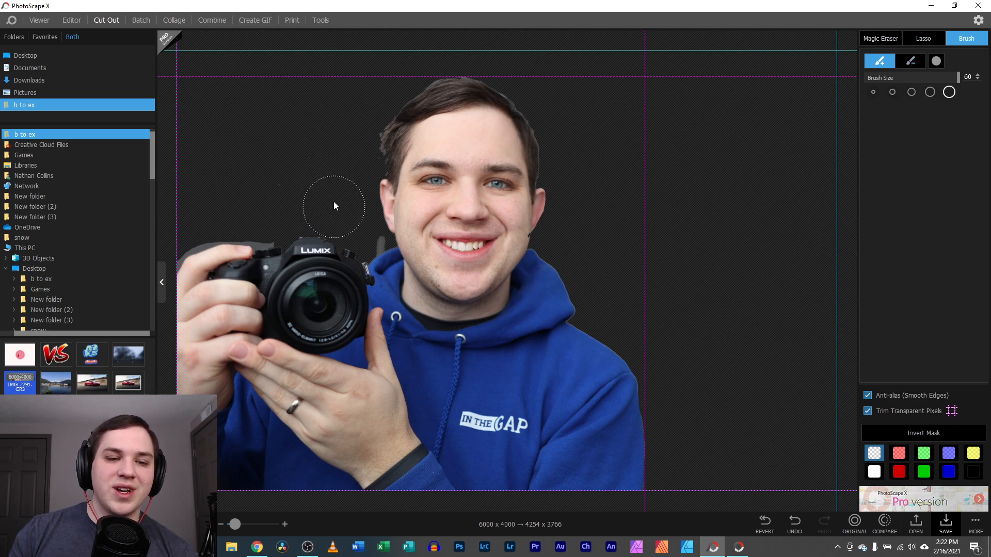
Zoom in on the camera and magic-erase the grey patch near the hand
left_click_drag(235, 523, 243, 520)
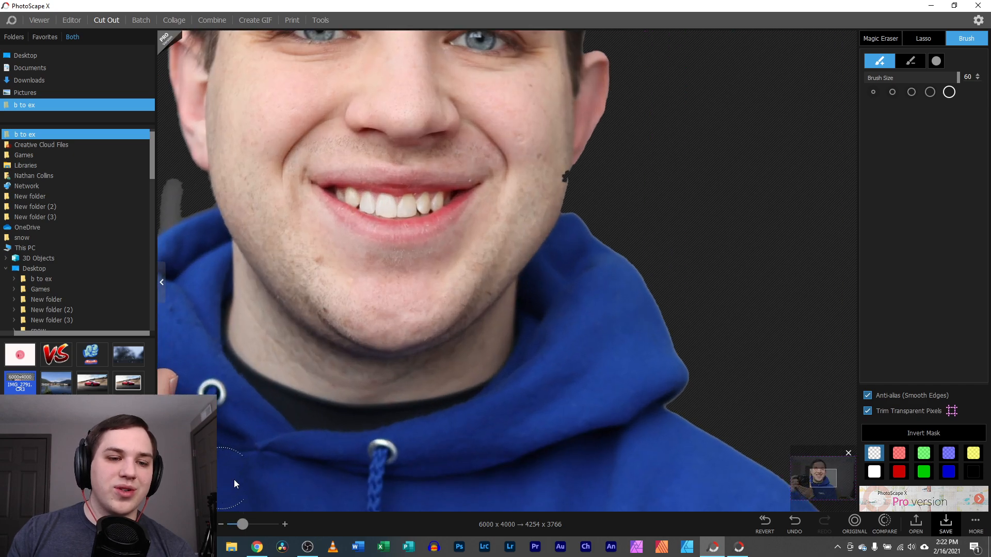
left_click_drag(820, 478, 785, 479)
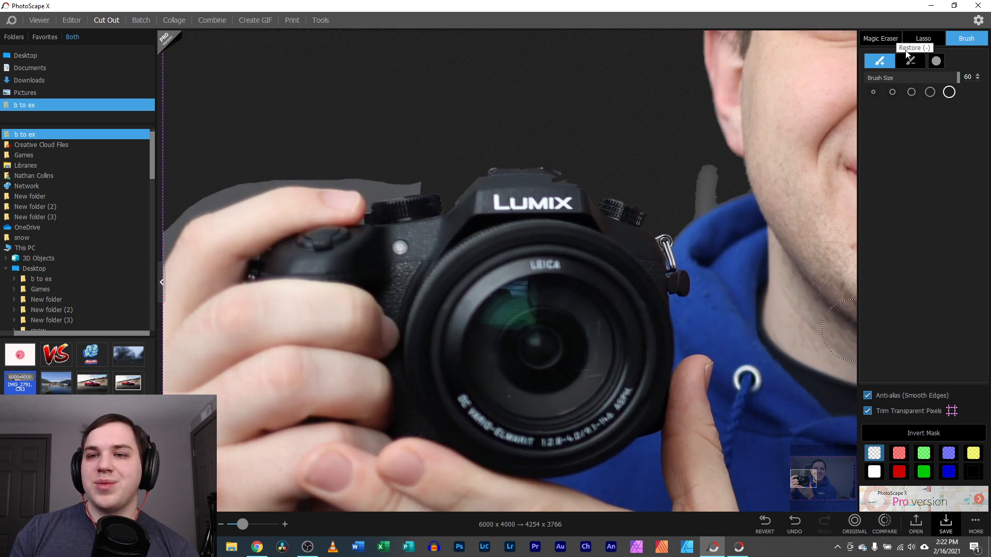
left_click(887, 44)
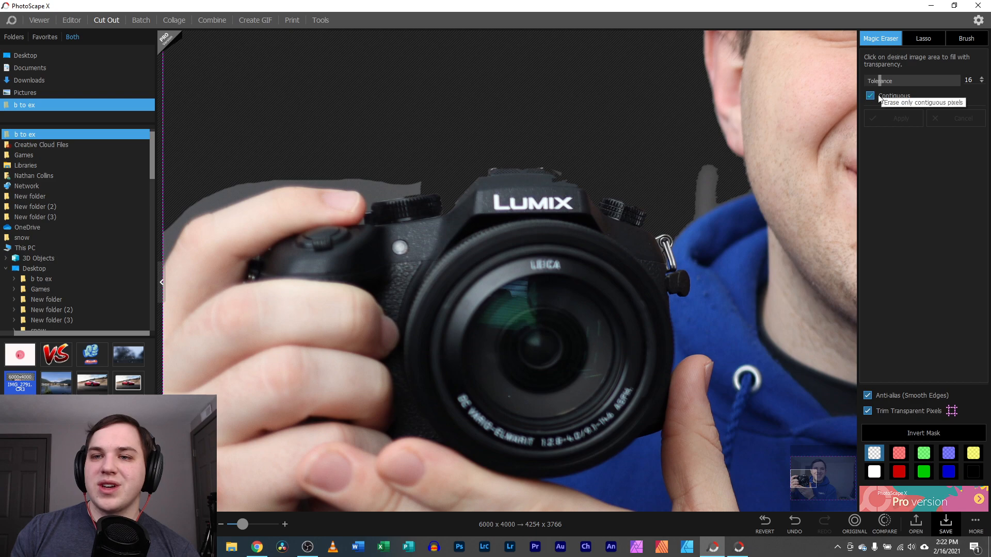
left_click(207, 204)
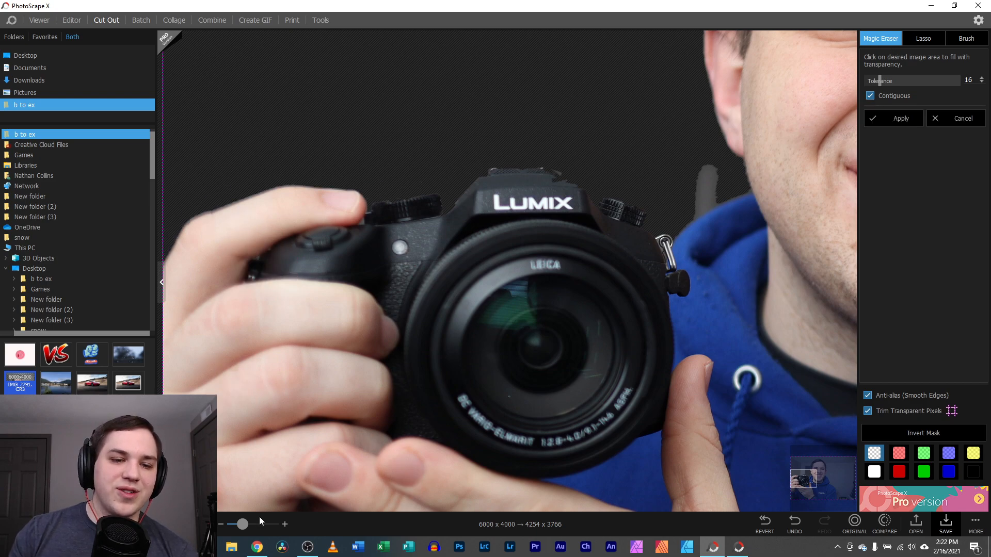
left_click_drag(242, 524, 235, 525)
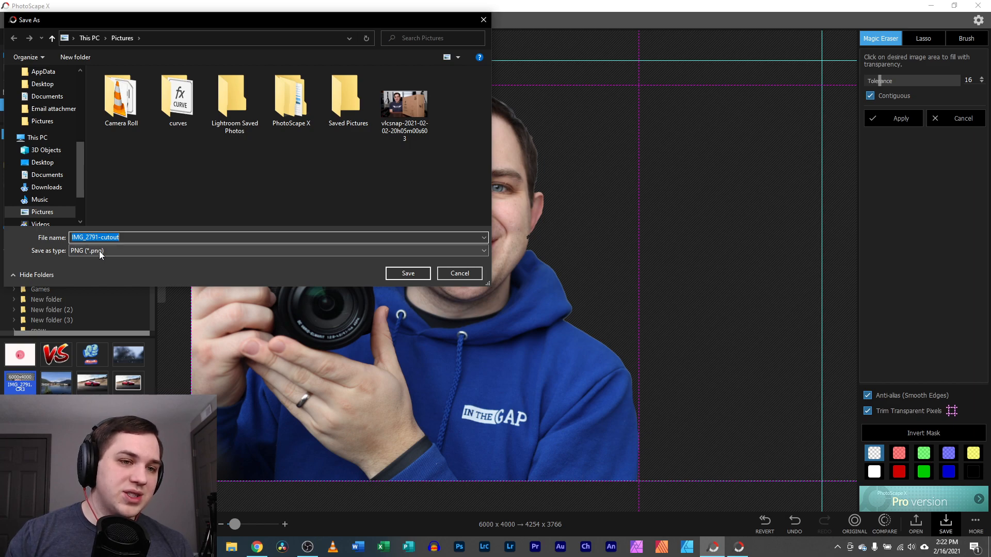
Cancel the Save As dialog and use Copy to Clipboard on the cut-out image
left_click(478, 272)
right_click(503, 229)
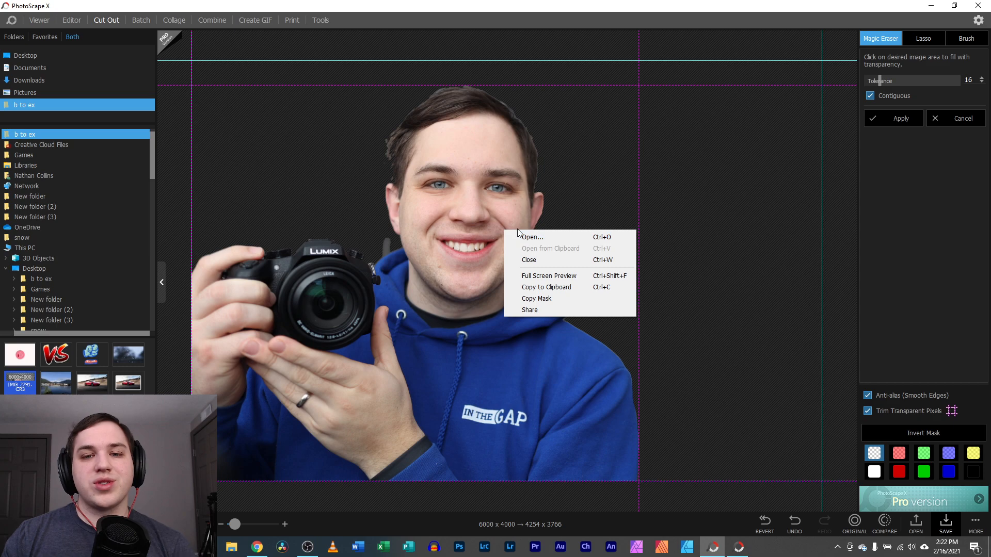
left_click(562, 292)
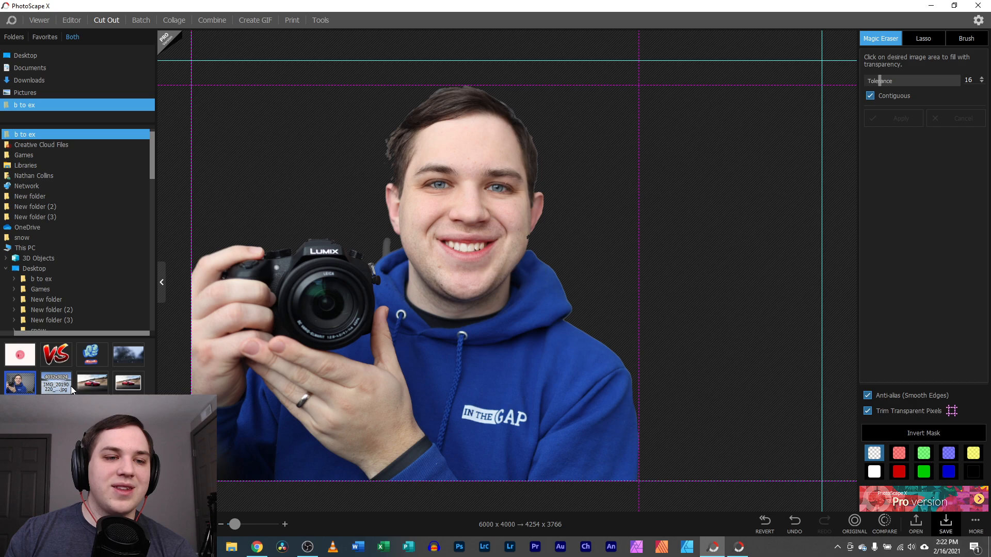
Delete the left person image from the Photo Review thumbnail in Editor
left_click(71, 20)
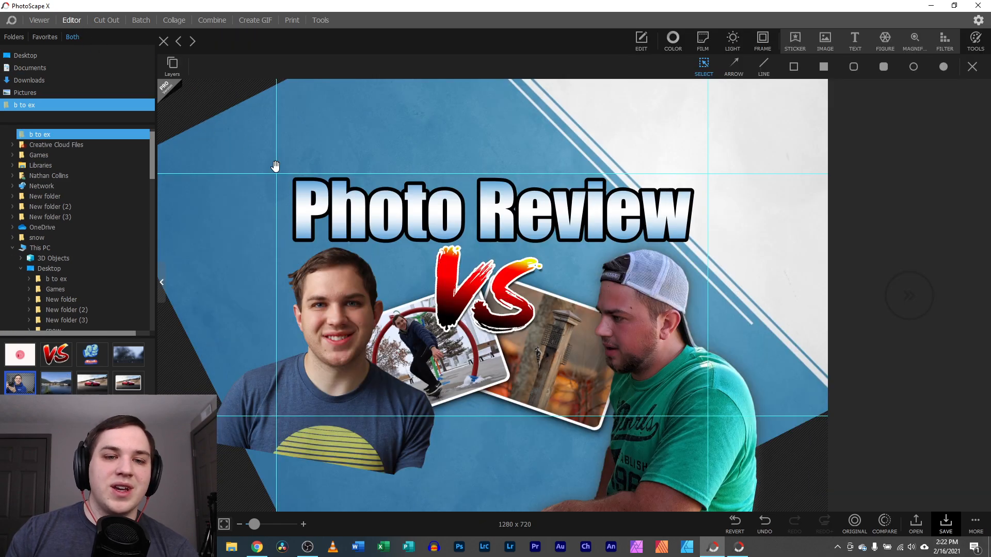
left_click_drag(19, 383, 190, 324)
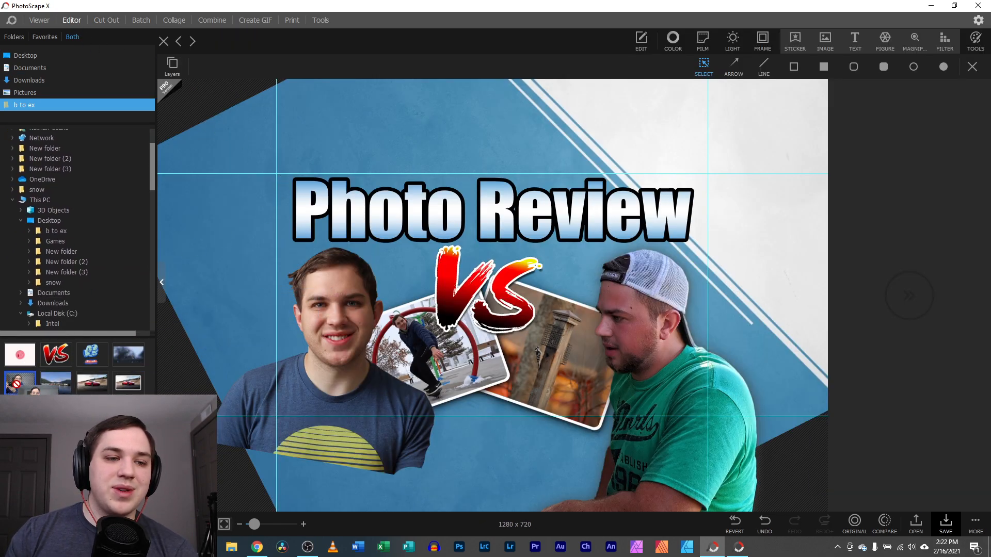
left_click(351, 336)
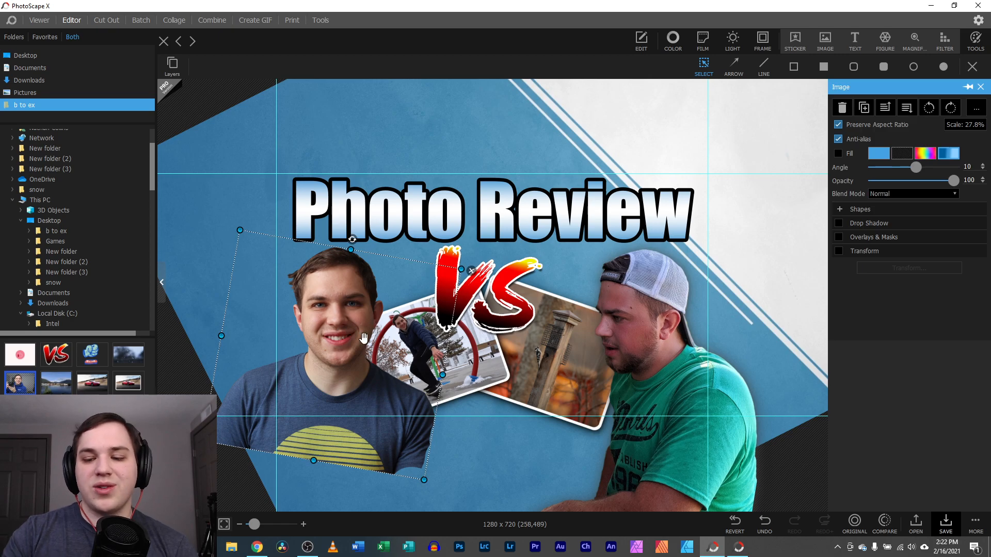
key("Delete")
Paste the camera-holding cut-out and position it at the thumbnail's lower left
right_click(193, 368)
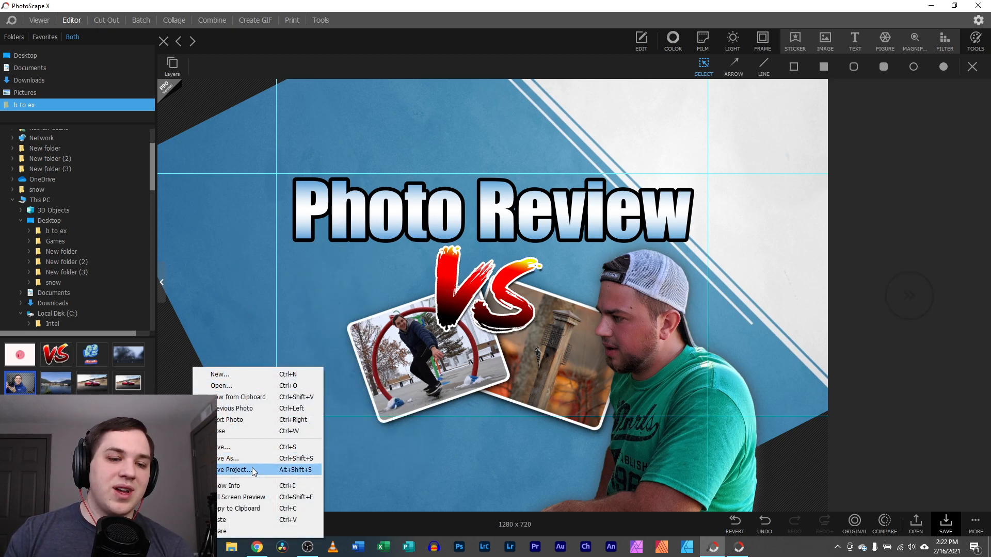
left_click(261, 522)
left_click_drag(514, 338, 327, 398)
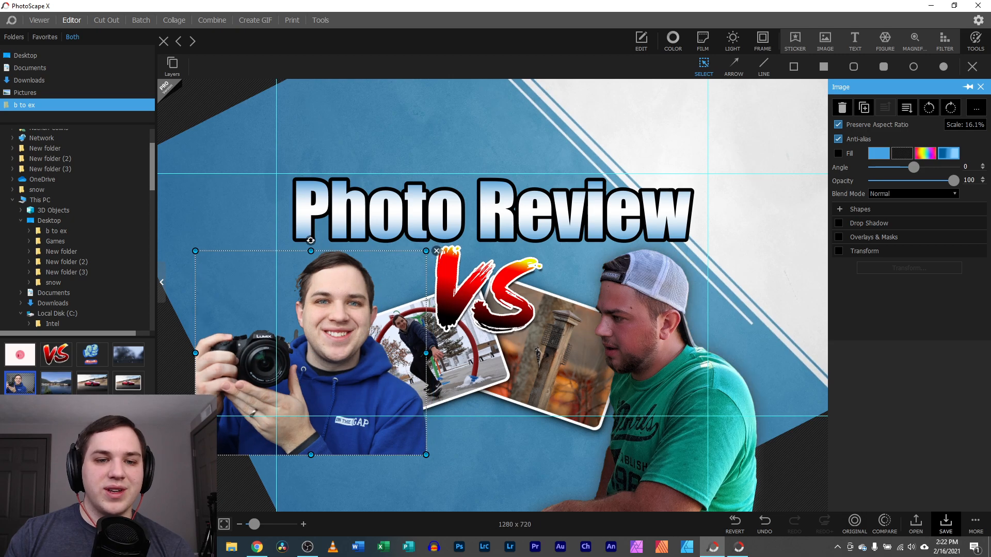
left_click(221, 489)
left_click_drag(254, 525, 261, 525)
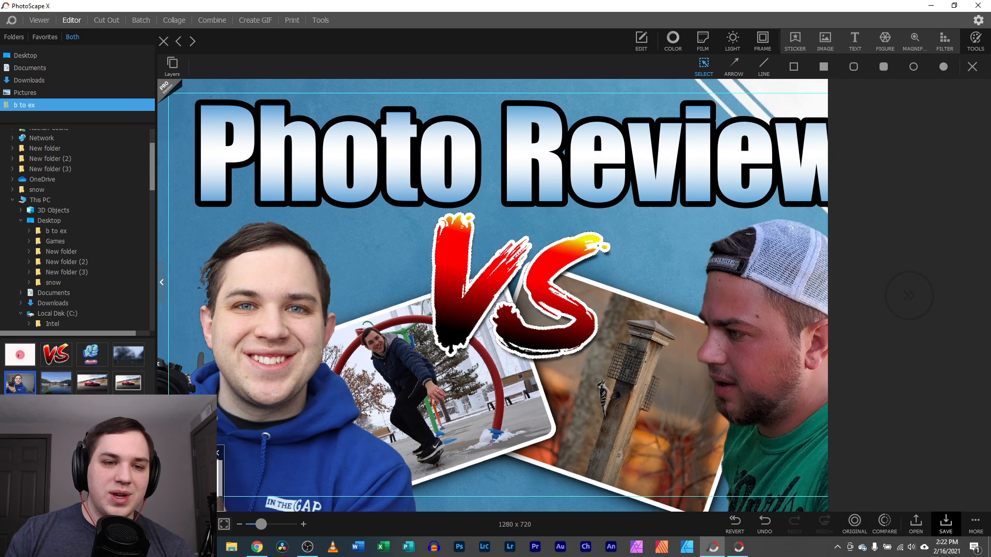
left_click(247, 374)
left_click_drag(247, 375, 265, 371)
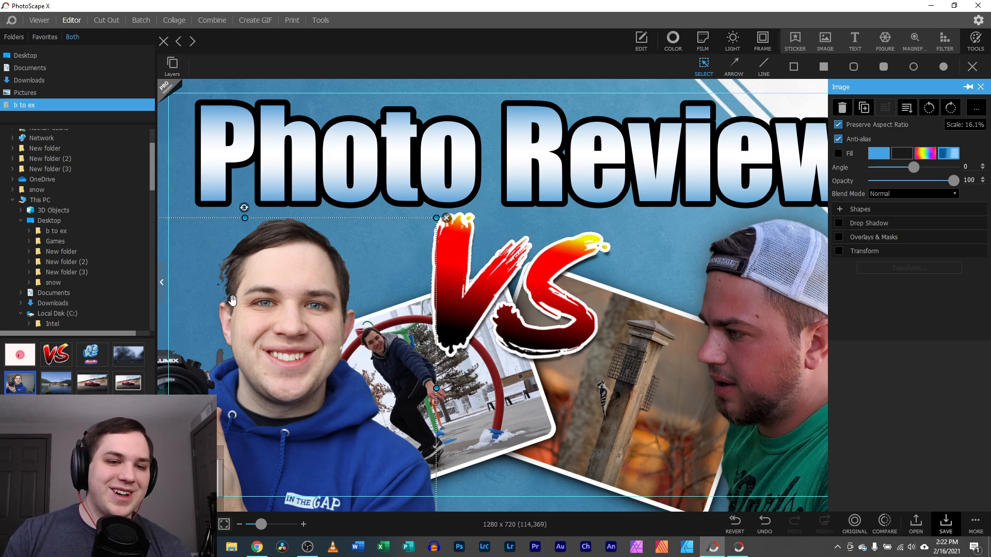
left_click(114, 23)
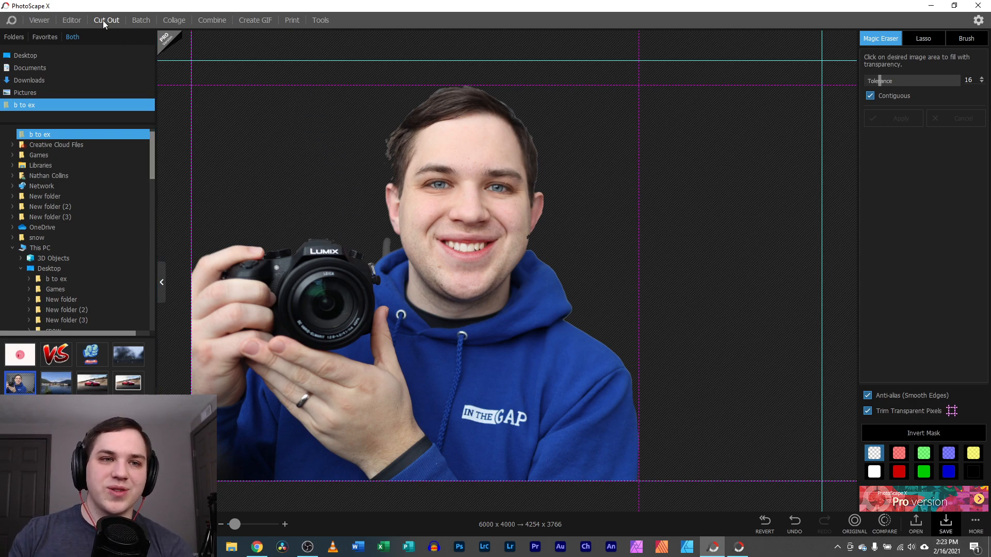
Add IMG_2768 to the Batch strip and preview the red car photo
left_click(141, 21)
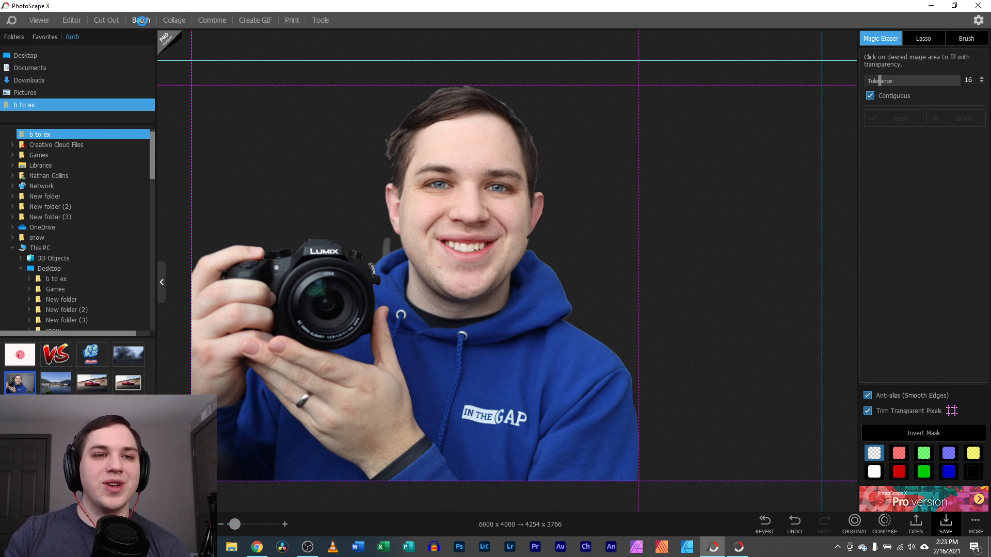
left_click_drag(93, 382, 175, 331)
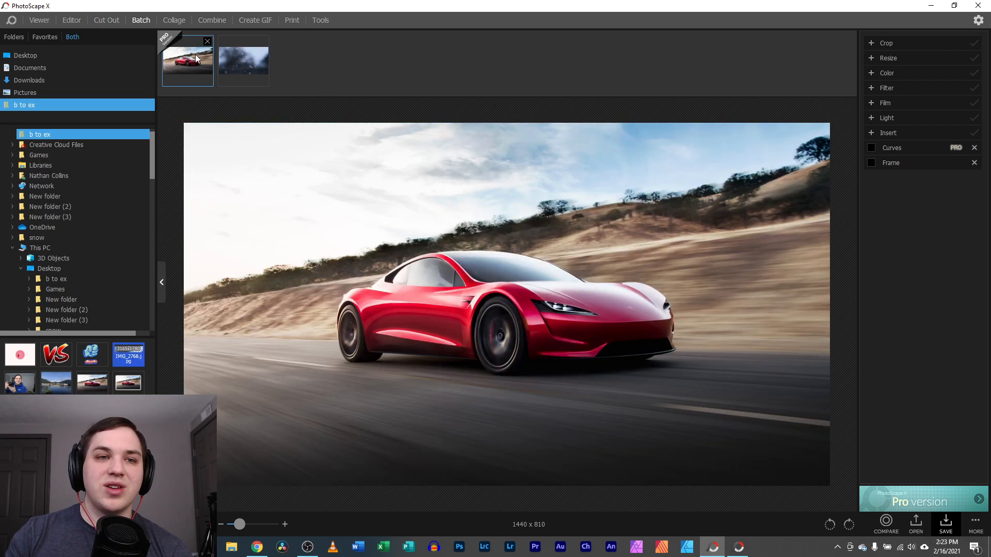
left_click(195, 54)
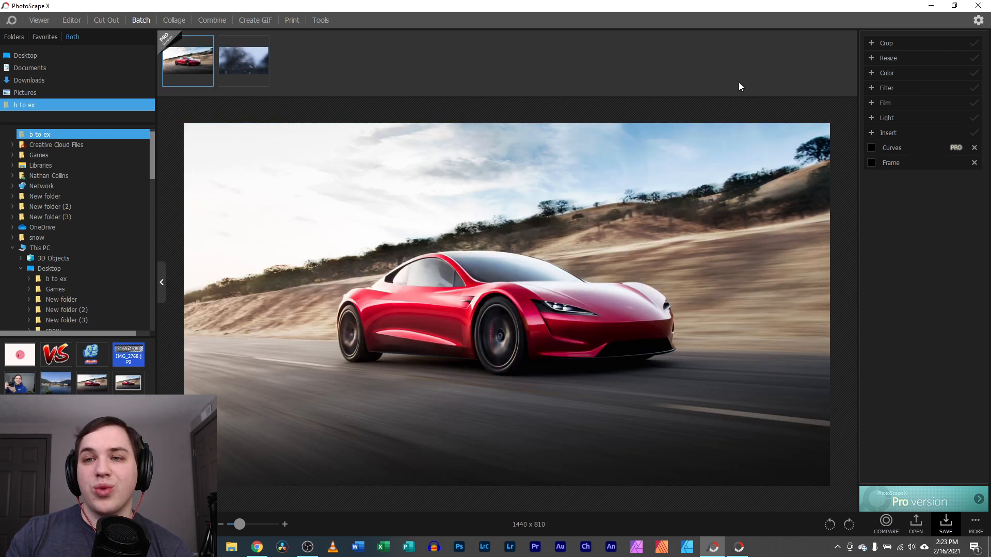
Expand the Crop settings and toggle the Light, Film and Insert sections open and closed
left_click(887, 43)
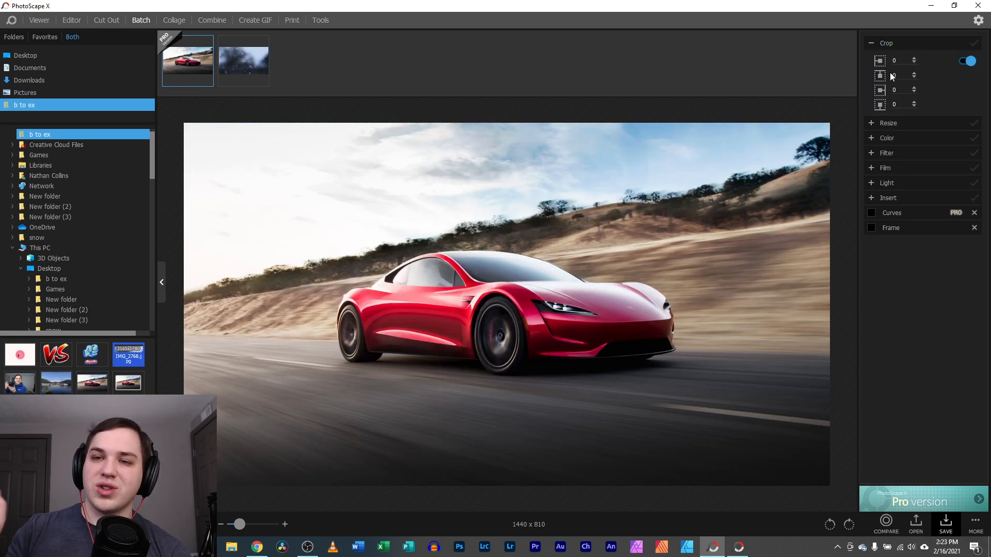
left_click(904, 178)
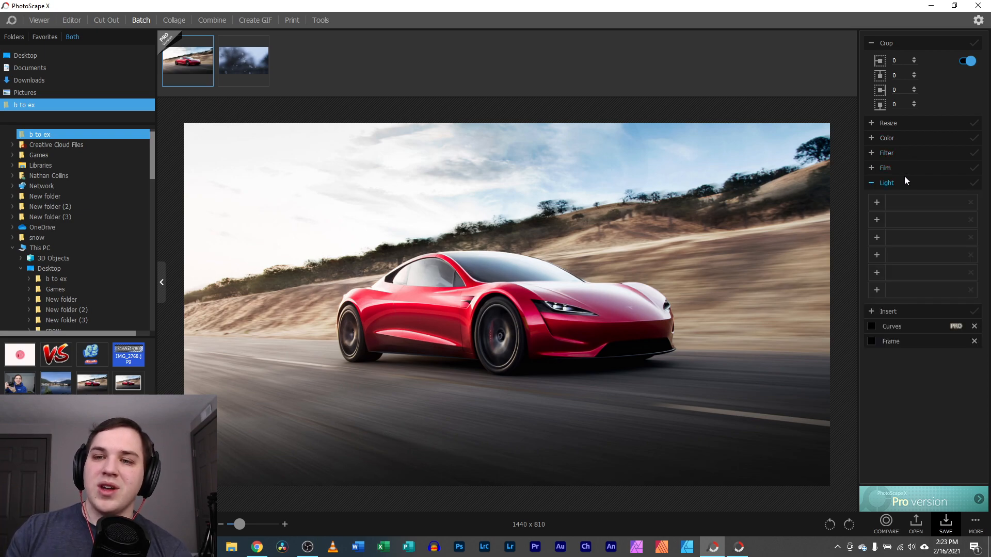
left_click(907, 168)
left_click(872, 168)
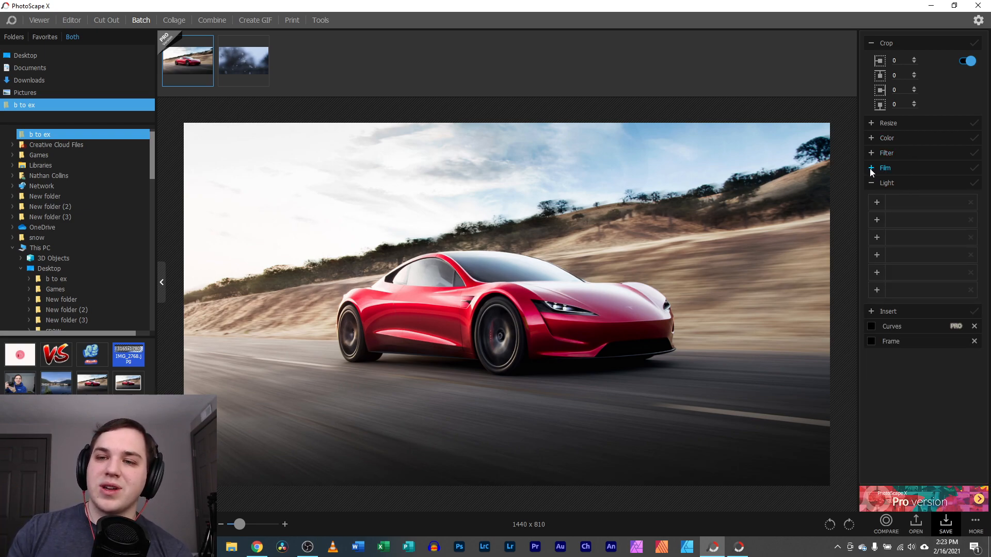
left_click(871, 183)
left_click(872, 199)
left_click(872, 199)
left_click(577, 63)
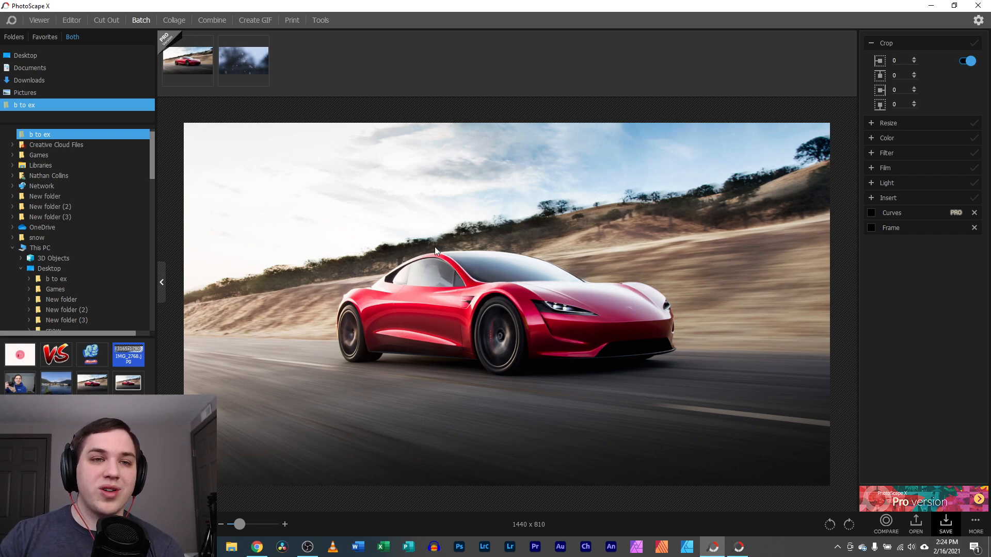
Place the red car and harbour photos into the Collage panels
left_click(175, 21)
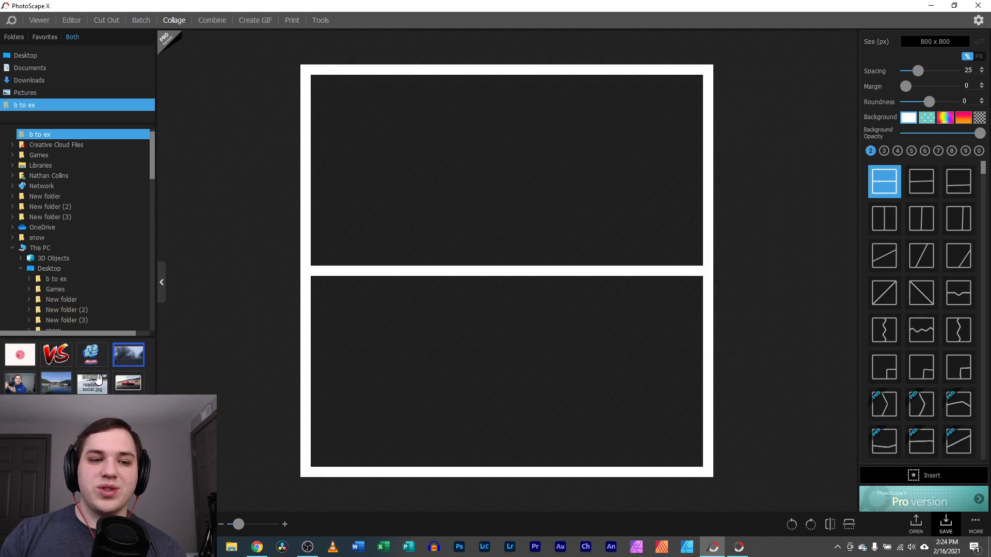
left_click_drag(92, 382, 441, 191)
left_click_drag(55, 382, 469, 341)
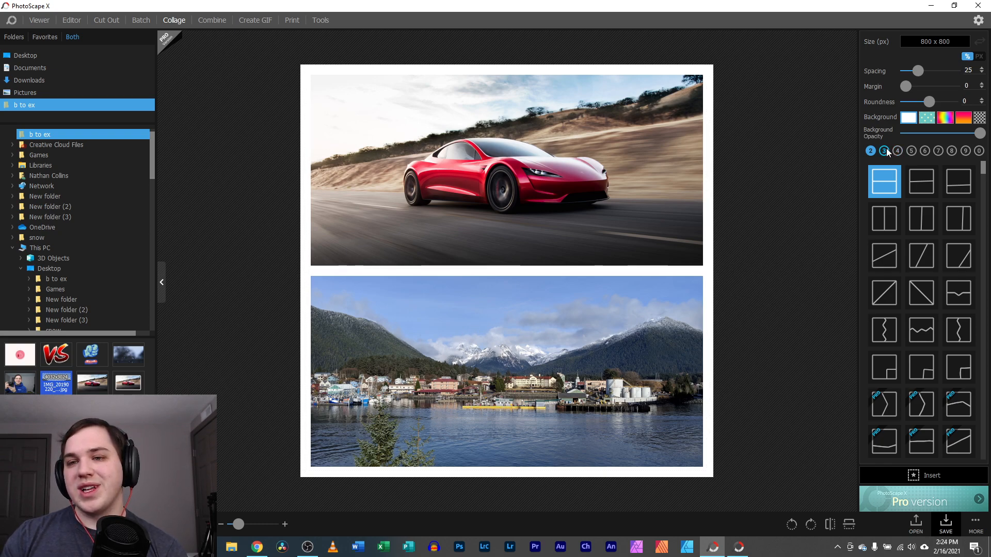
Try teal dotted, rainbow and red-orange backgrounds, then settle on white
left_click(926, 119)
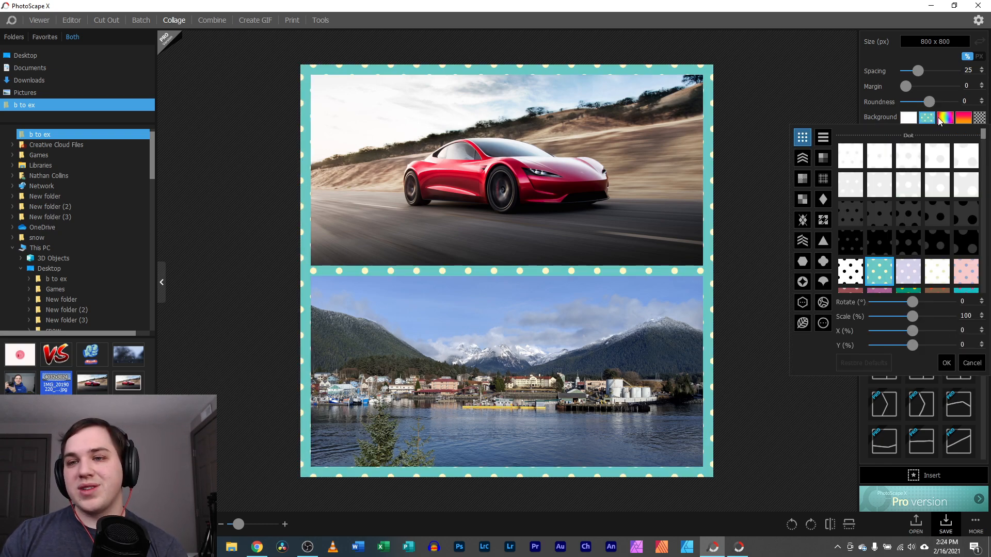
left_click(945, 118)
left_click(959, 118)
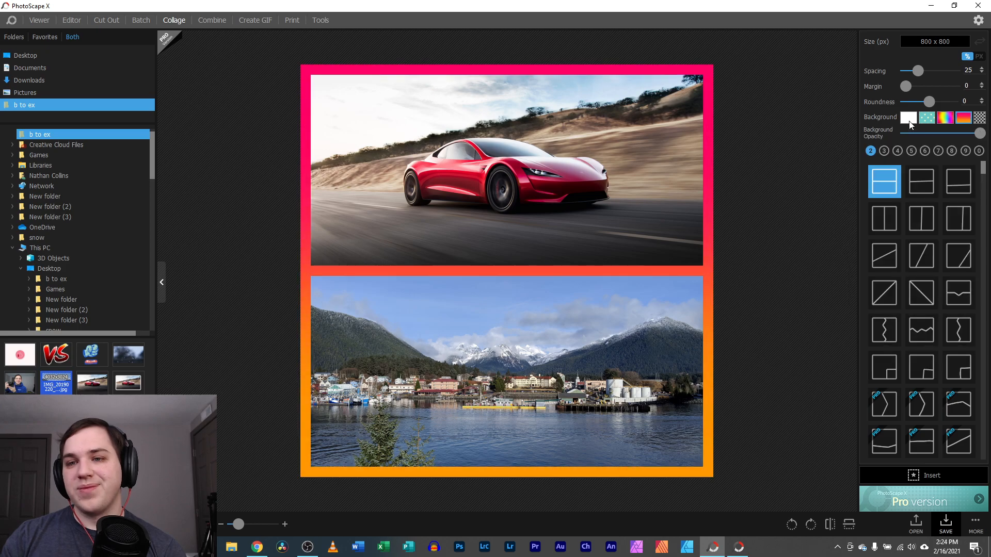
left_click(908, 118)
left_click(827, 111)
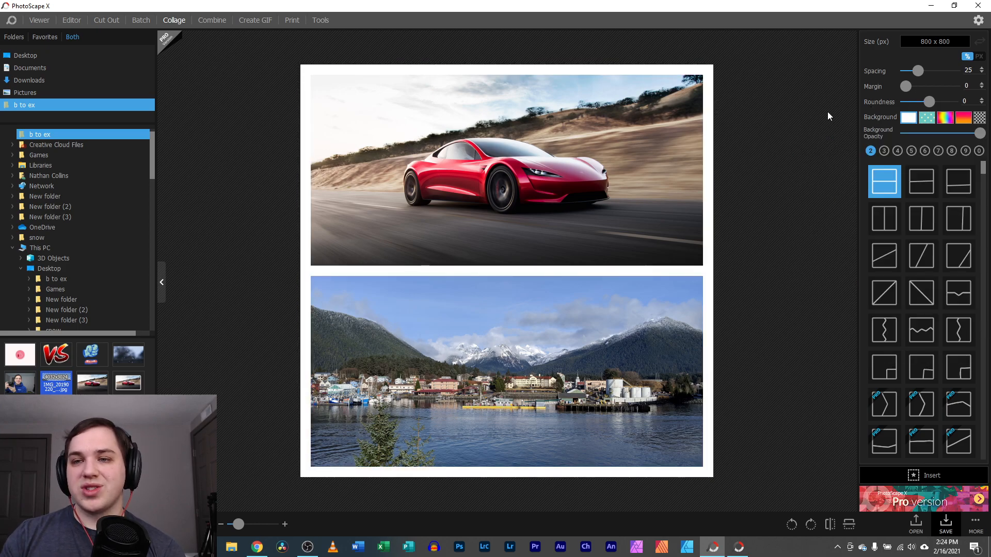
Switch to a six-cell layout, fill the empty cells, and swap thumbs-up/car and snowflake/lake
left_click(924, 150)
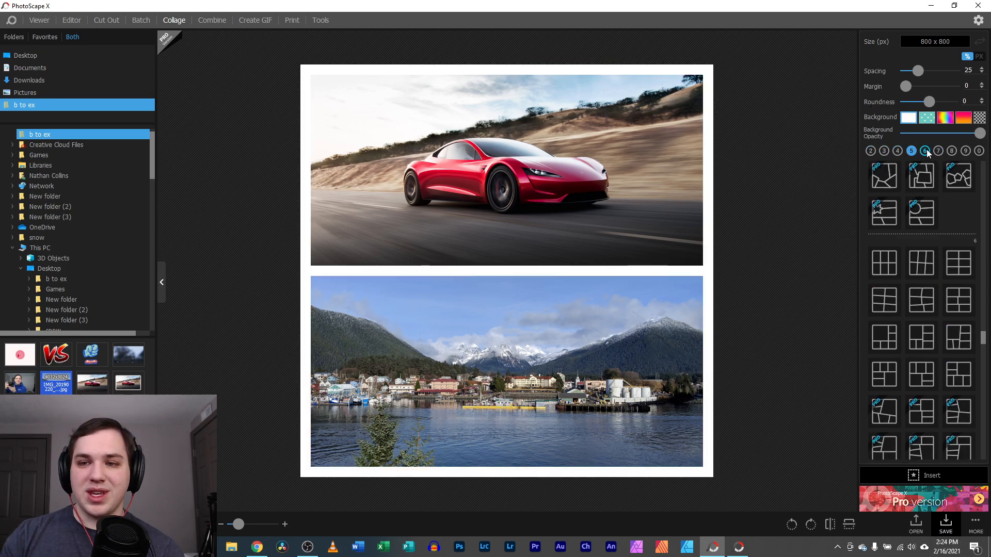
left_click(883, 264)
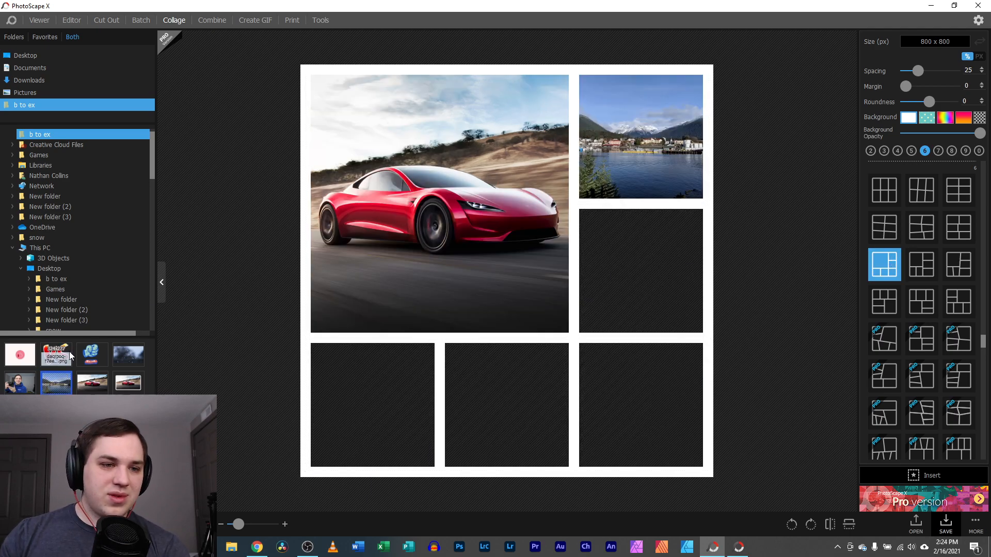
left_click_drag(92, 355, 557, 298)
left_click_drag(19, 354, 601, 366)
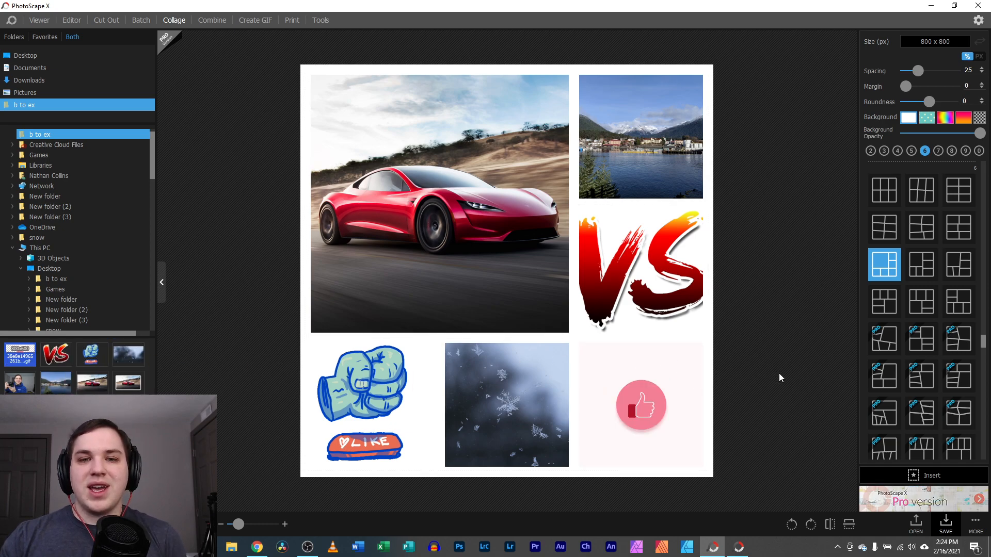
left_click_drag(653, 417, 448, 195)
left_click_drag(503, 405, 645, 144)
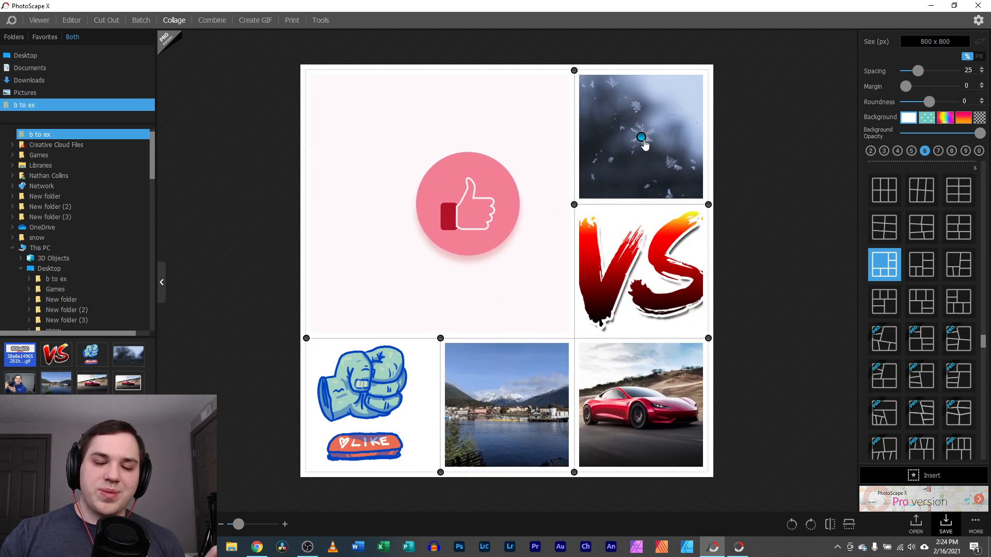
left_click(204, 20)
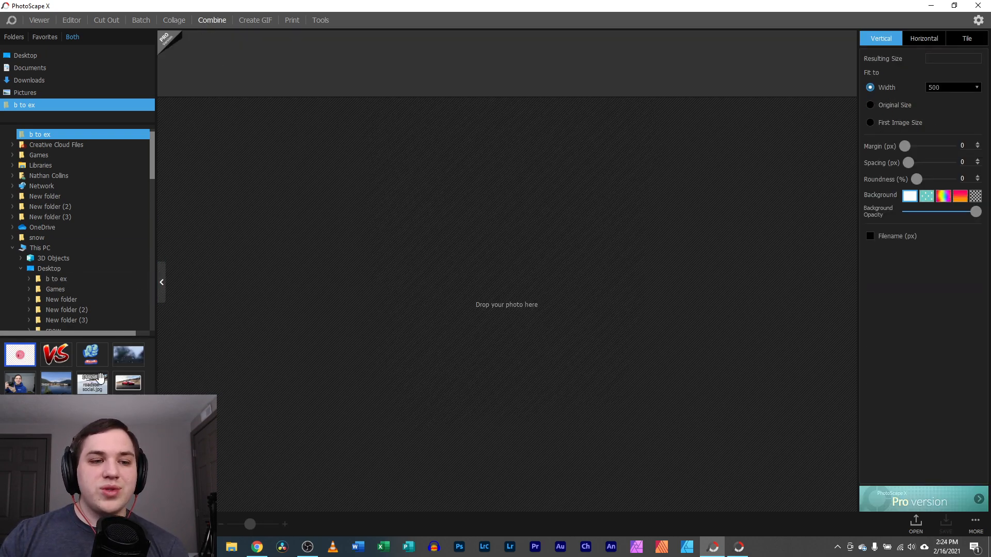
Stack the lake photo above the snowflake photo in the Vertical Combine image
left_click_drag(55, 381, 385, 91)
left_click_drag(121, 342, 351, 63)
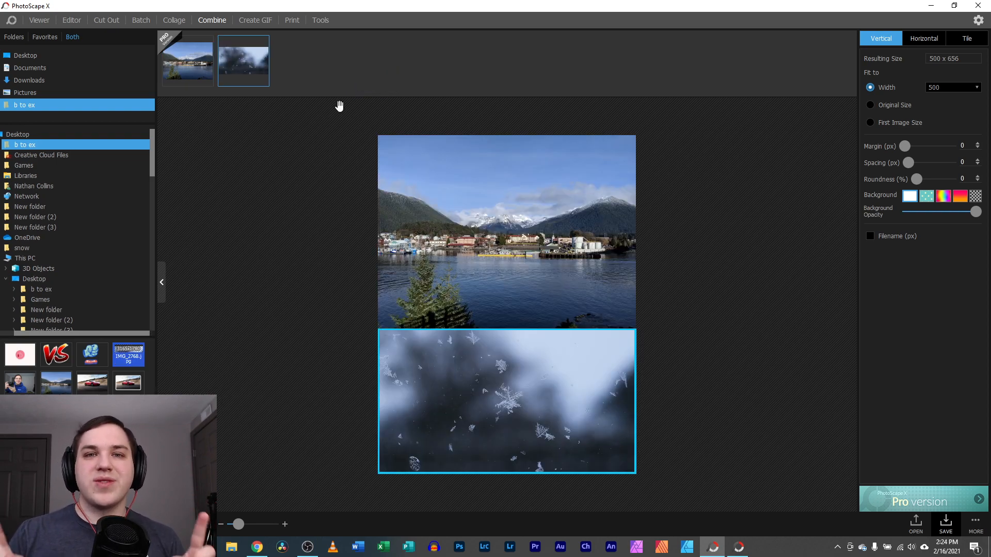
left_click(704, 243)
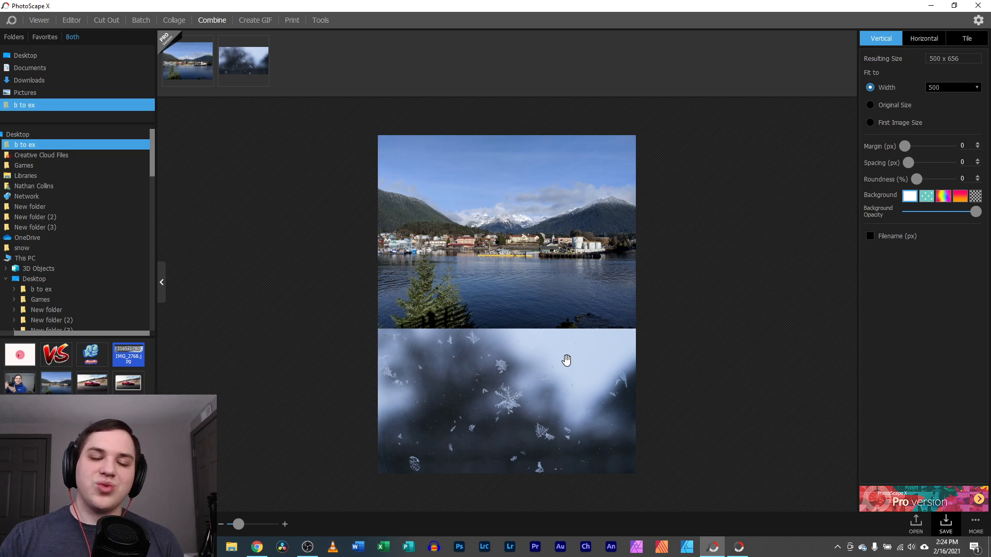
left_click(253, 20)
Load the pink thumbs-up GIF's 48 frames into Create GIF and scroll through them
left_click_drag(20, 354, 504, 105)
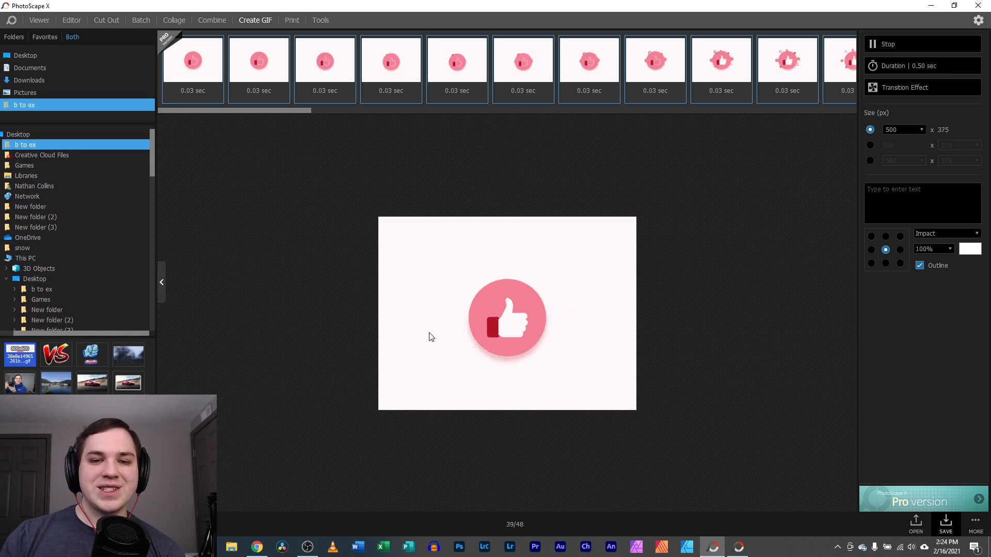
mouse_move(261, 104)
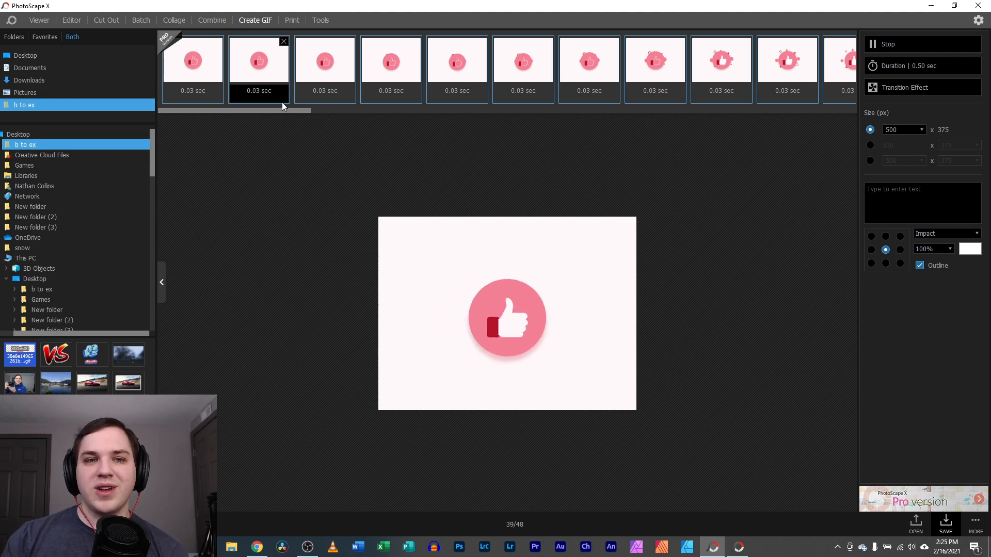
left_click_drag(287, 111, 609, 110)
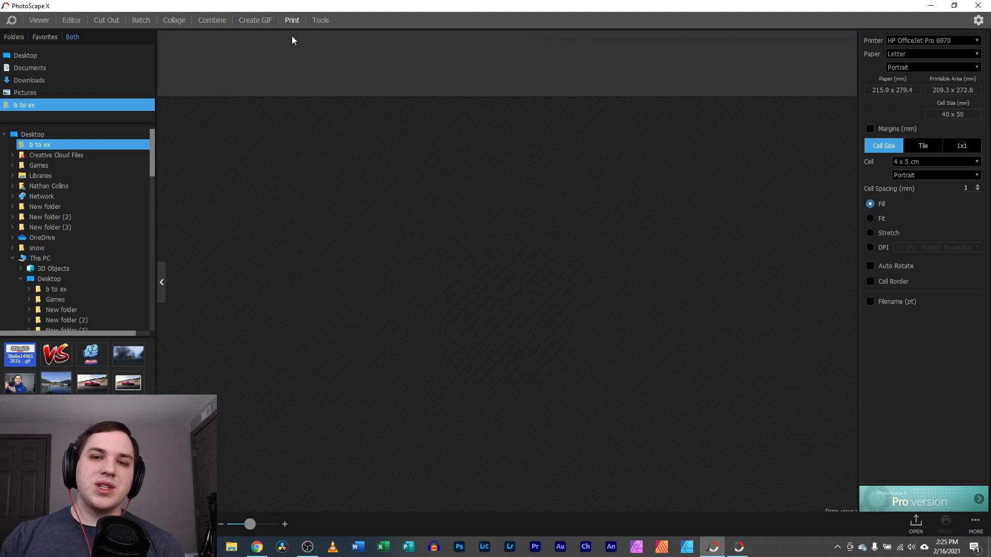
Place the harbour photo on the print page and choose the single-photo Fill layout
left_click_drag(56, 383, 466, 126)
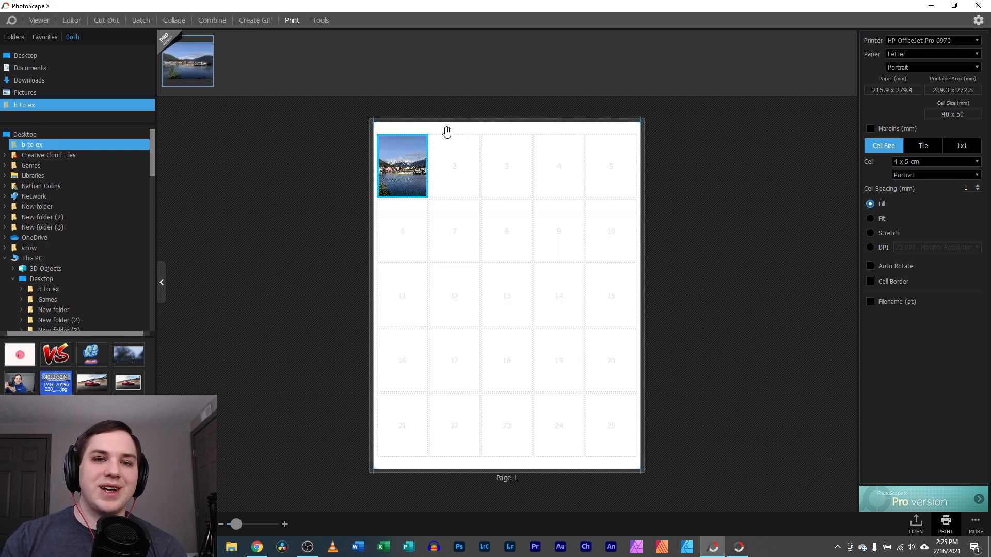
left_click(918, 41)
left_click(906, 55)
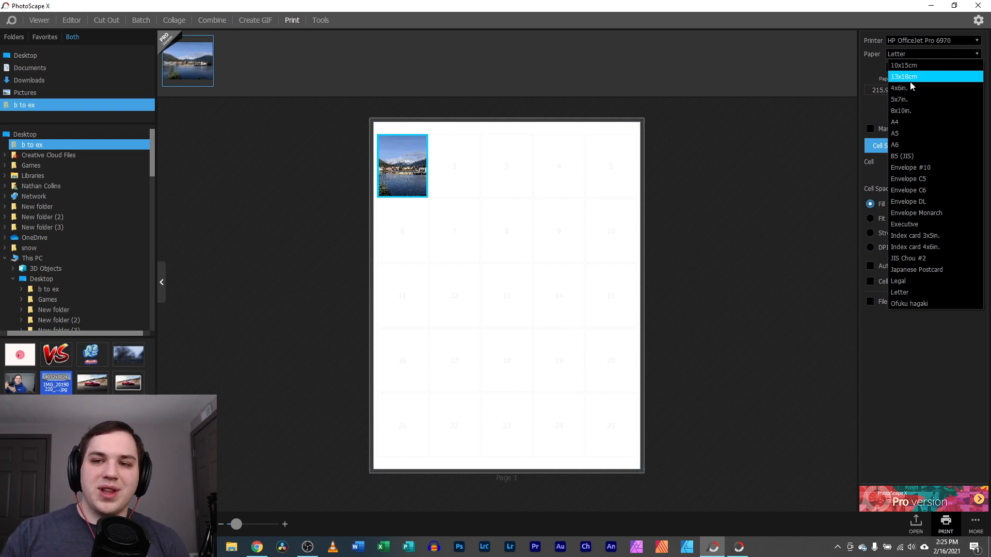
left_click(906, 292)
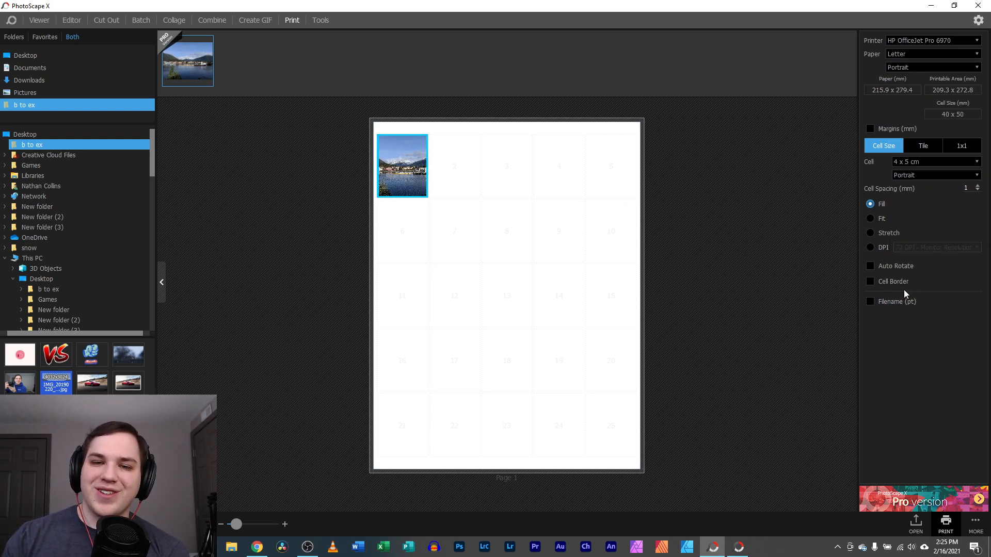
left_click(946, 52)
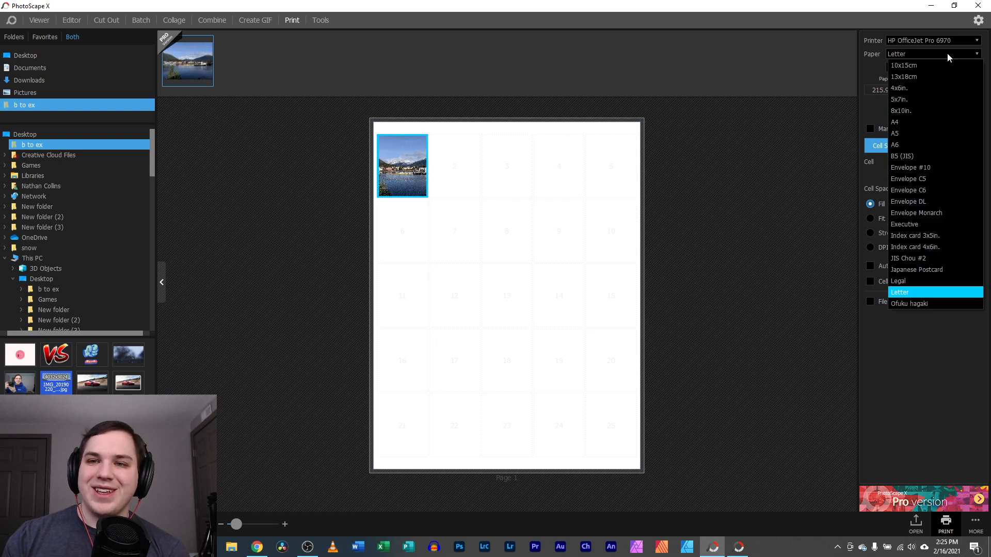
left_click(909, 280)
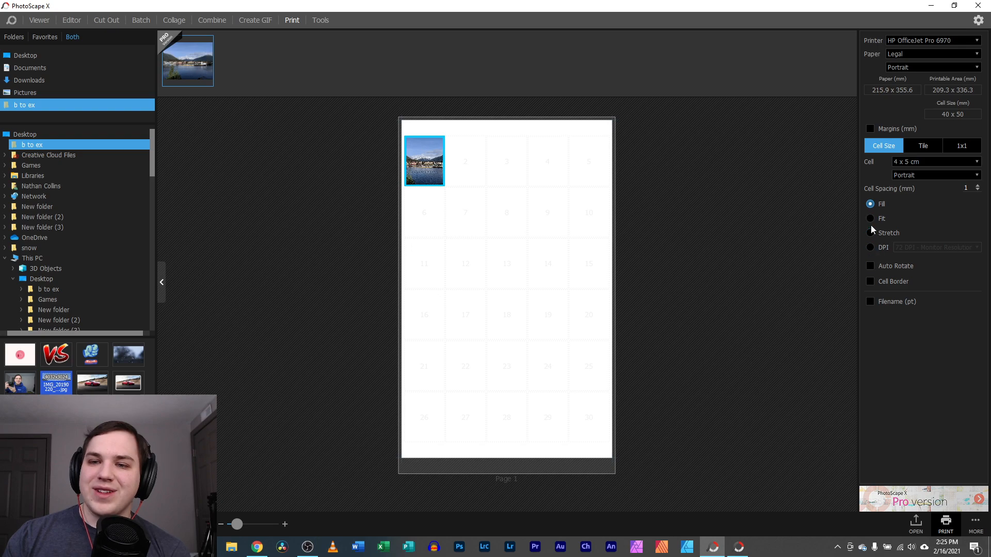
left_click(922, 147)
left_click(959, 147)
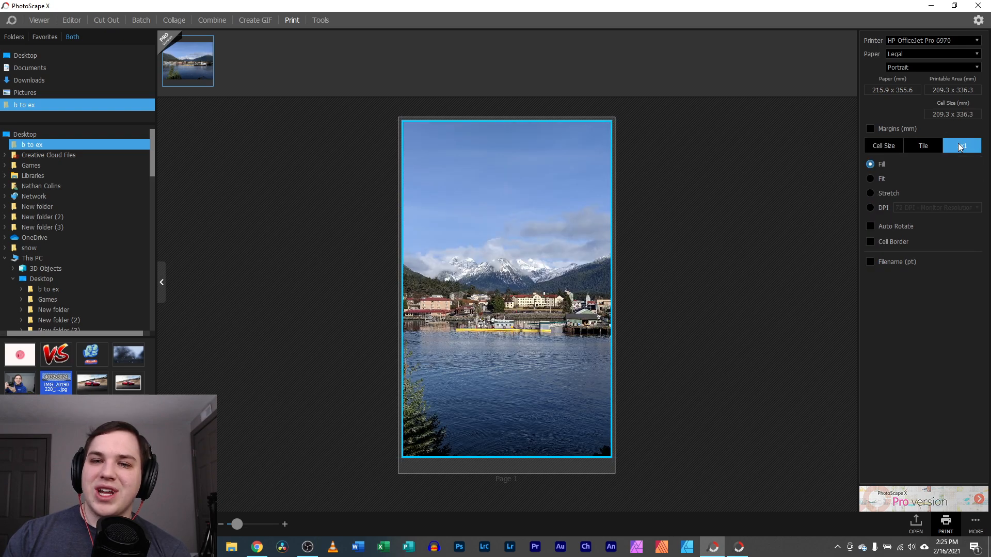
Set the page to Landscape orientation on 10x15cm paper
left_click(924, 69)
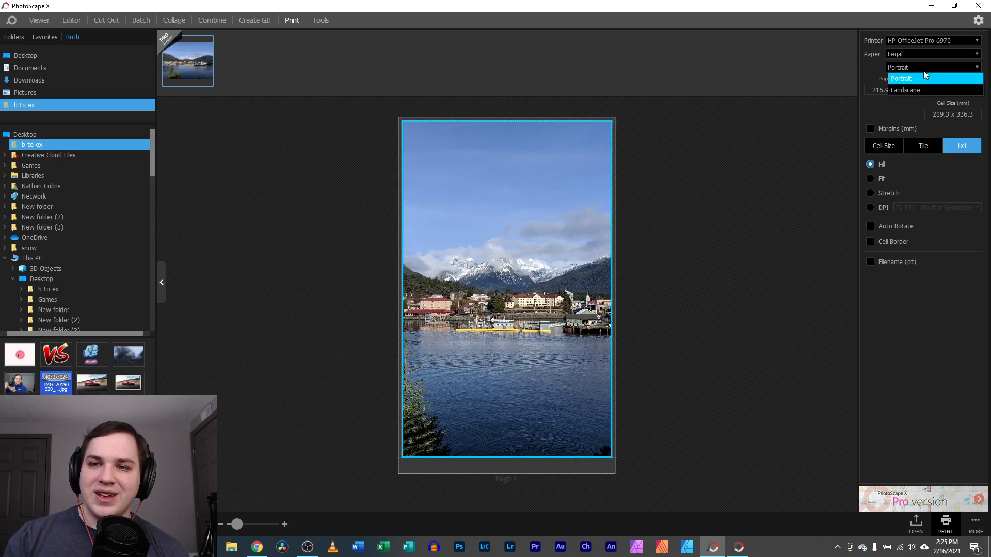
left_click(933, 54)
left_click(933, 54)
left_click(919, 66)
left_click(905, 90)
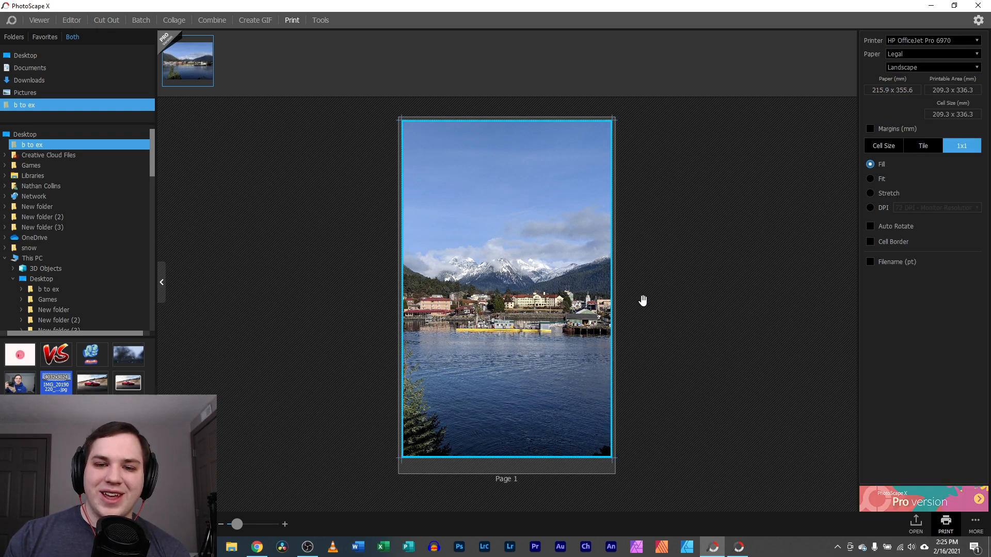
left_click(927, 54)
left_click(950, 64)
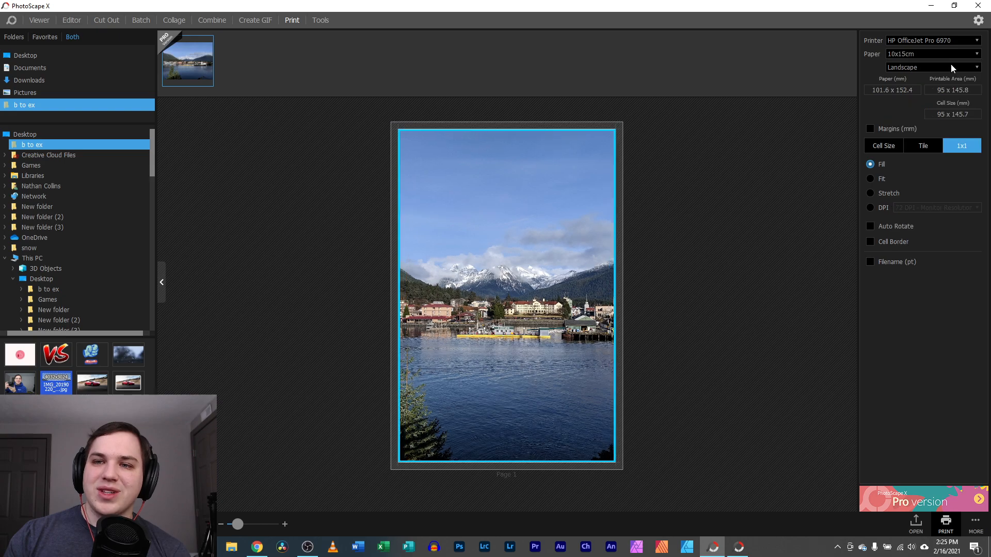
mouse_move(238, 524)
left_mouse_down()
mouse_move(266, 525)
mouse_move(238, 521)
left_mouse_up()
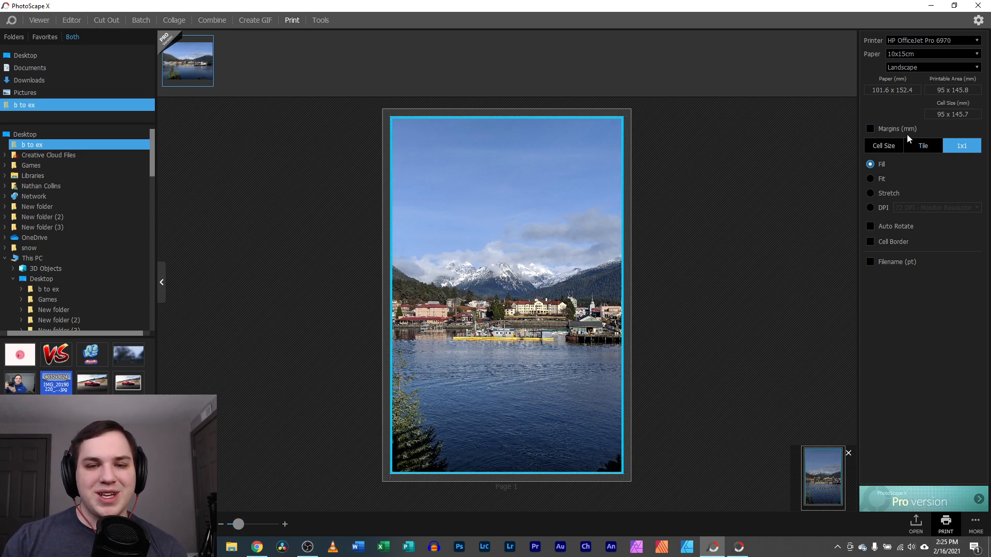
Open the print dialog's Paper/Quality preferences, pick Draft, then cancel both dialogs without printing
left_click(947, 523)
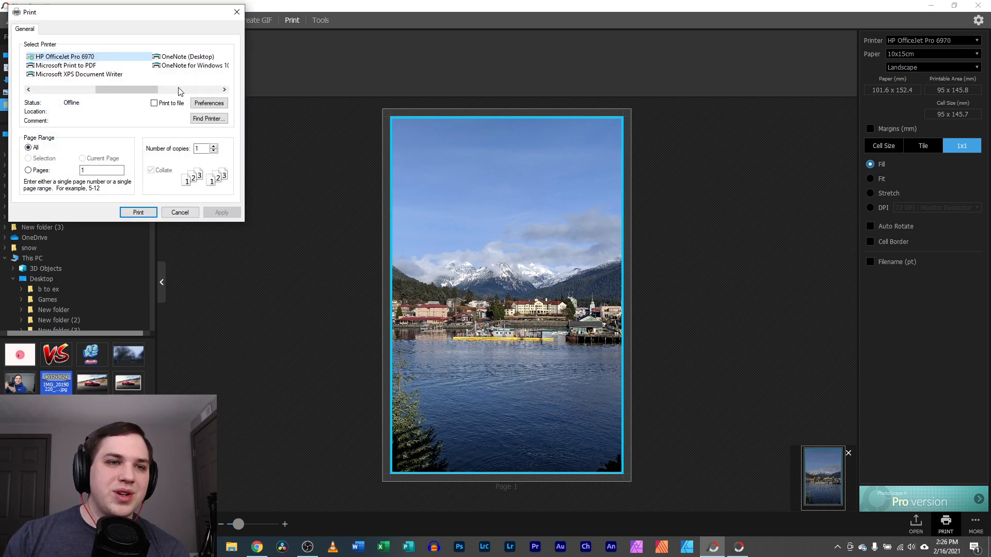
left_click_drag(102, 15, 277, 120)
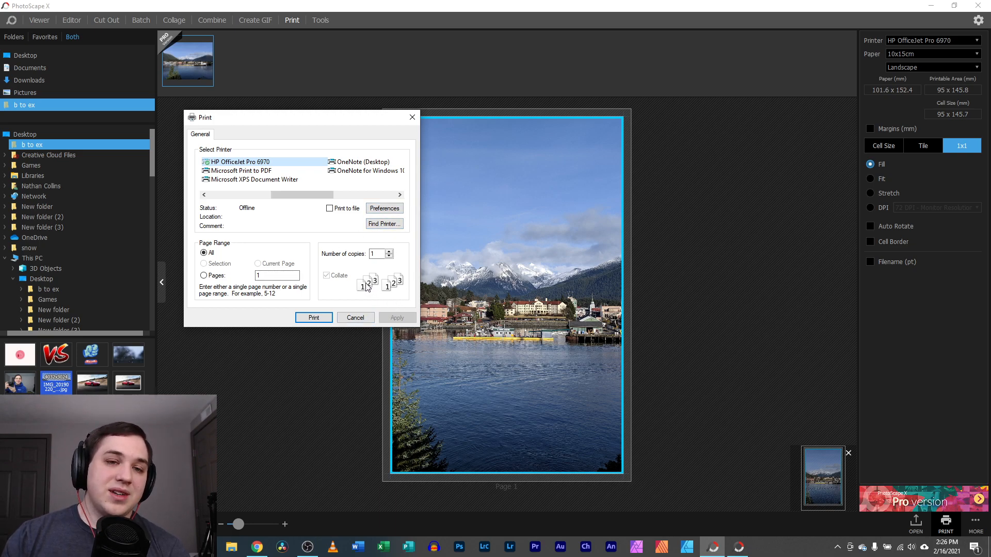
left_click(383, 208)
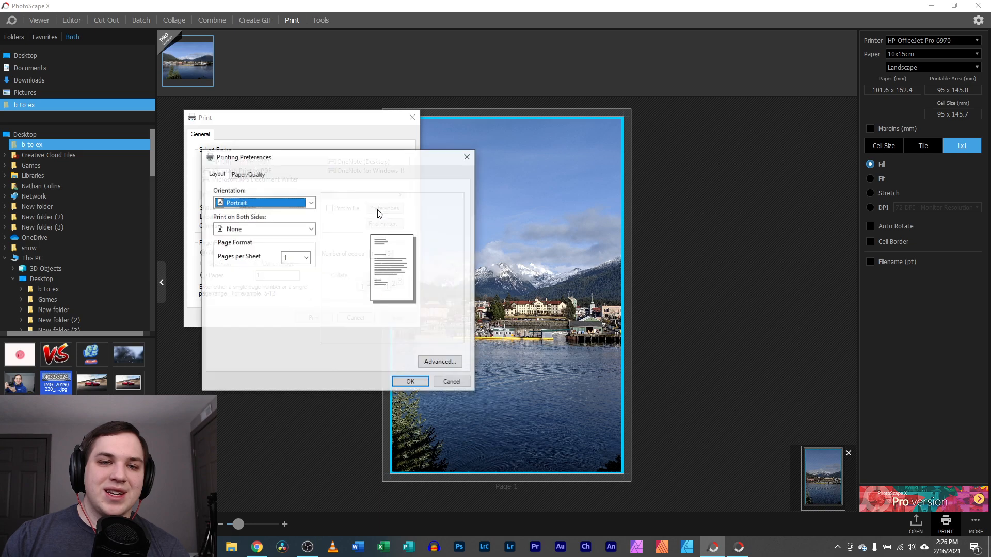
left_click(248, 174)
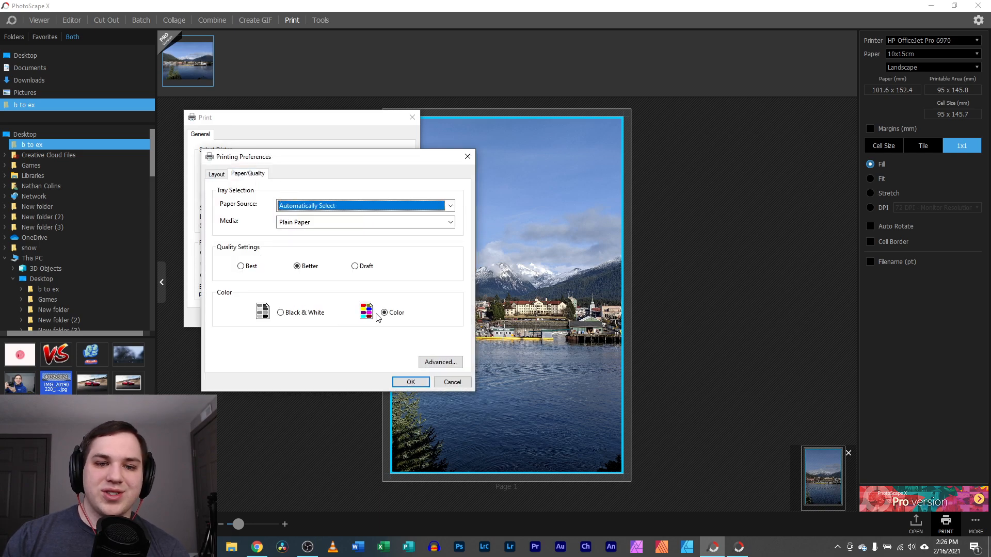
left_click(354, 266)
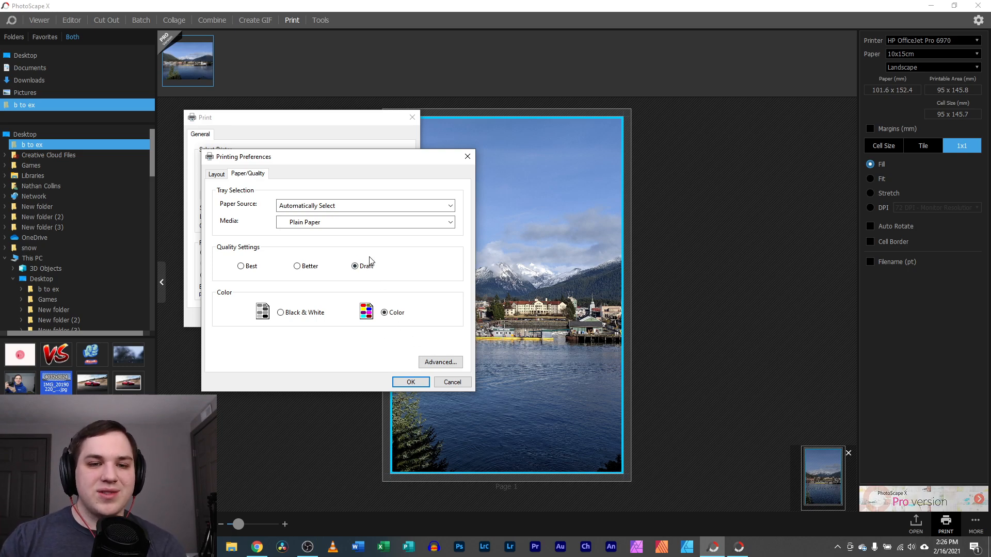
left_click(452, 383)
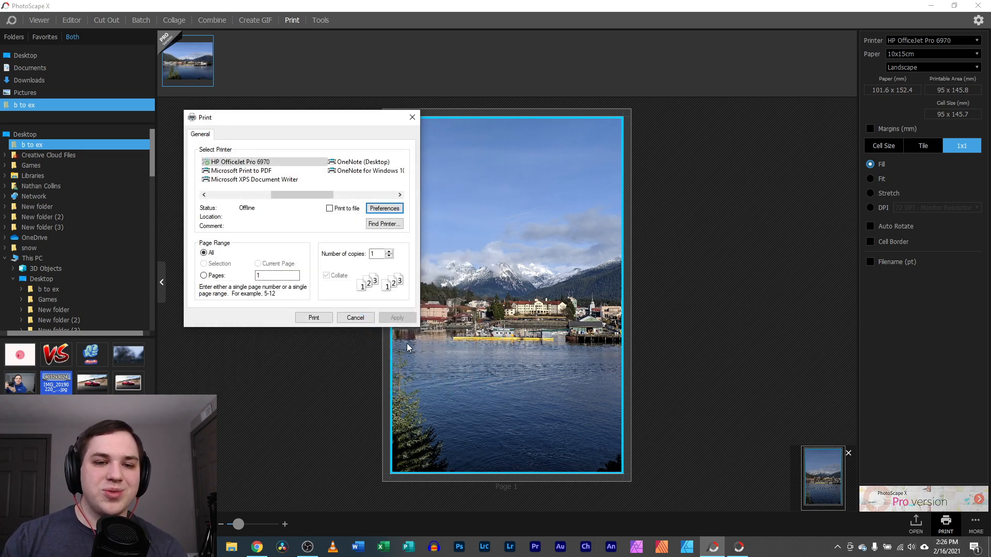
left_click(355, 320)
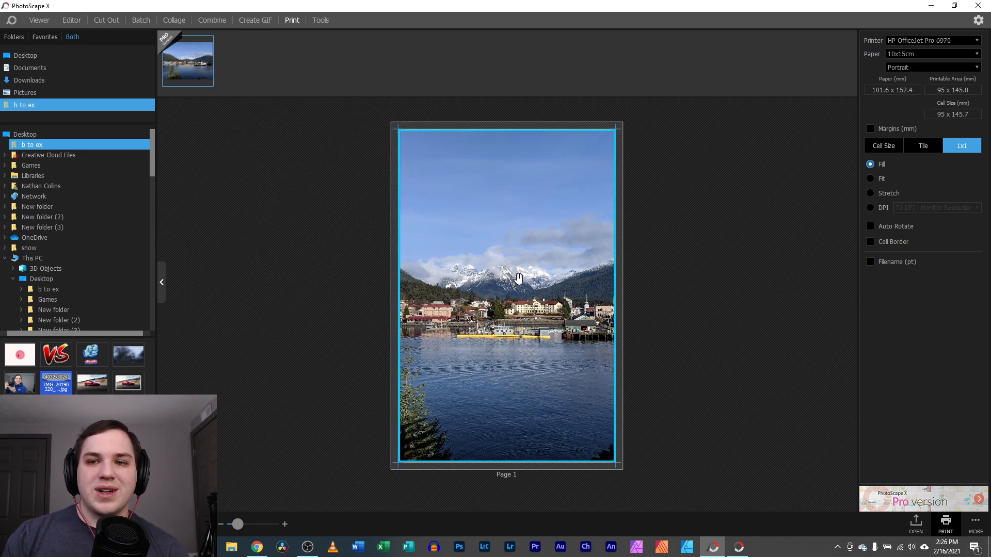
Compare Fit and Stretch photo sizing, then return to Fill
left_click(869, 178)
left_click(870, 193)
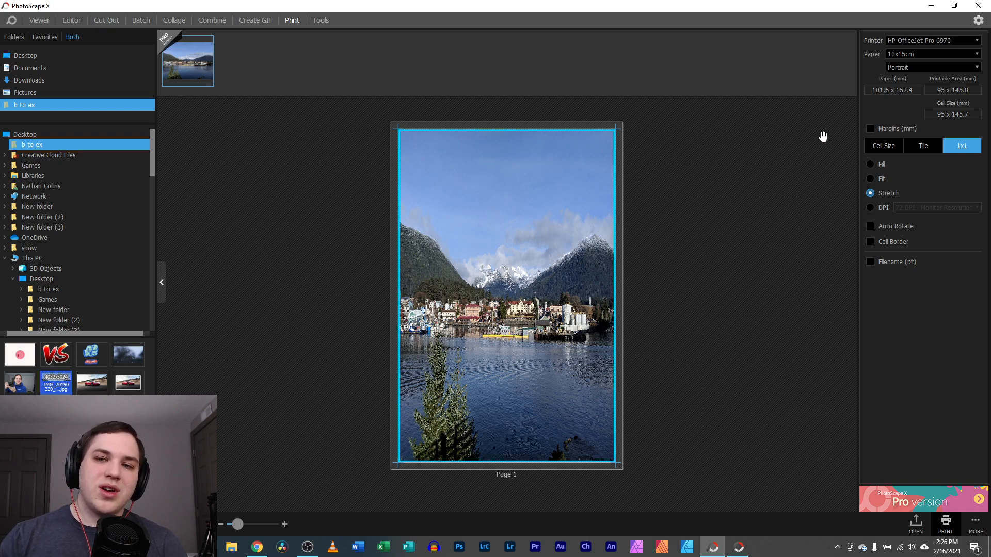
left_click(870, 165)
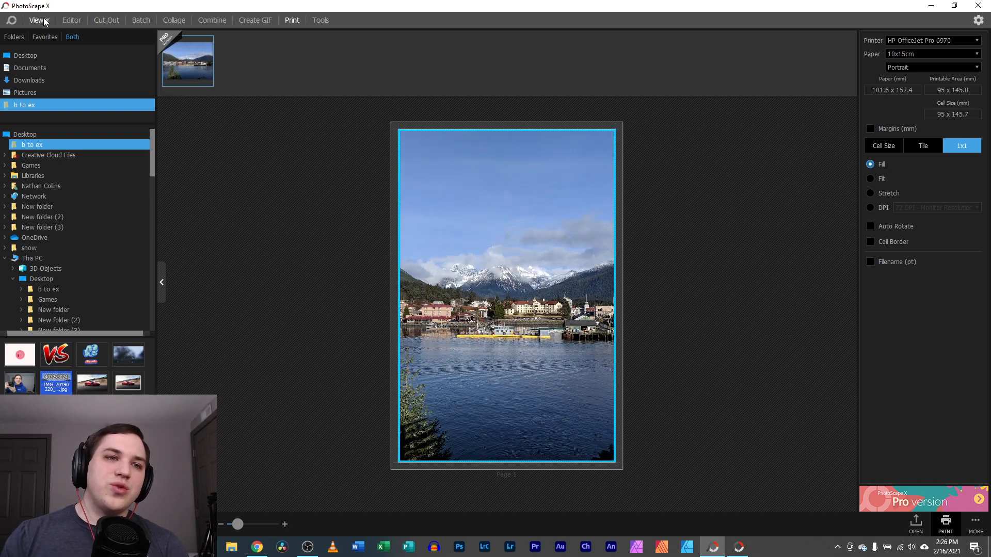
Check the Photo Review thumbnail in Editor, return to Print, and launch Screen Capture
left_click(72, 21)
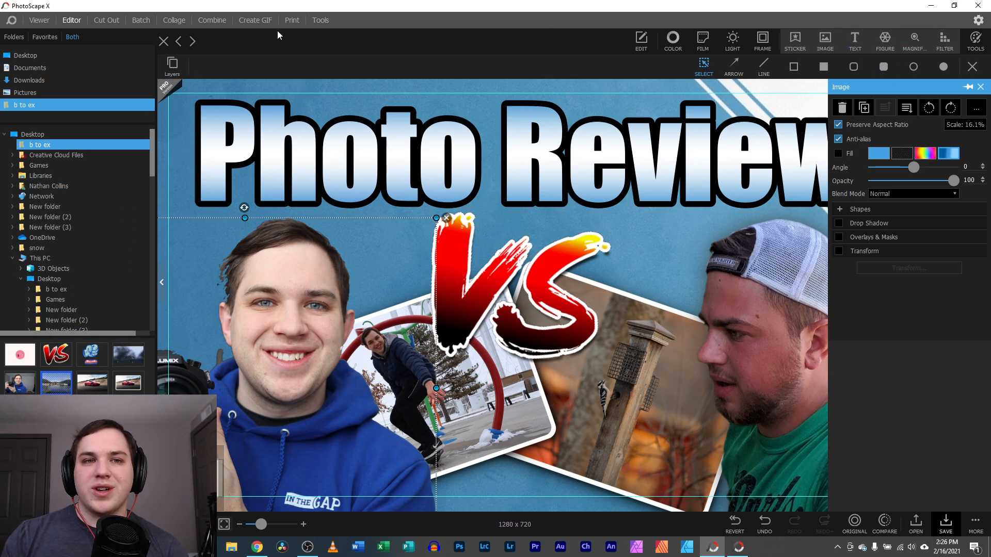
left_click(292, 22)
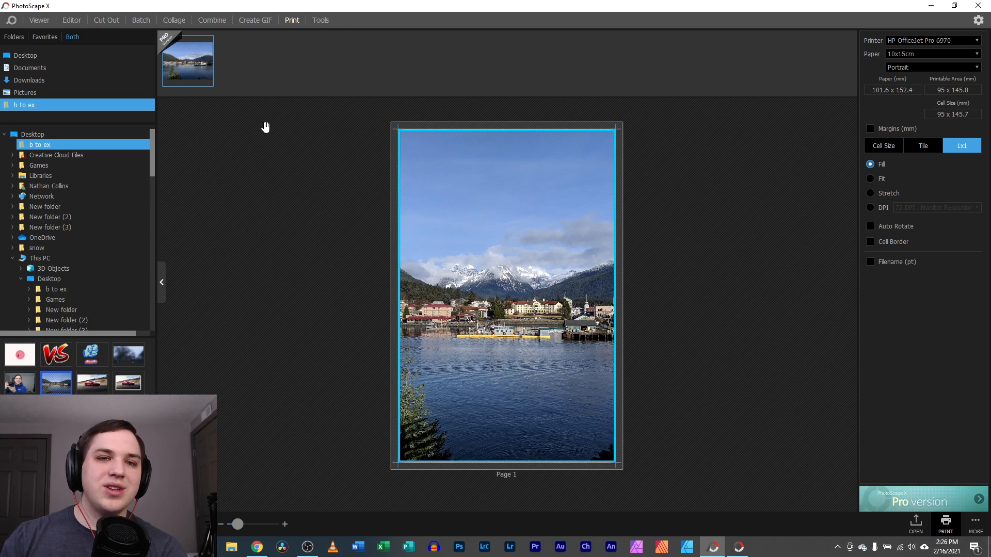
left_click(319, 19)
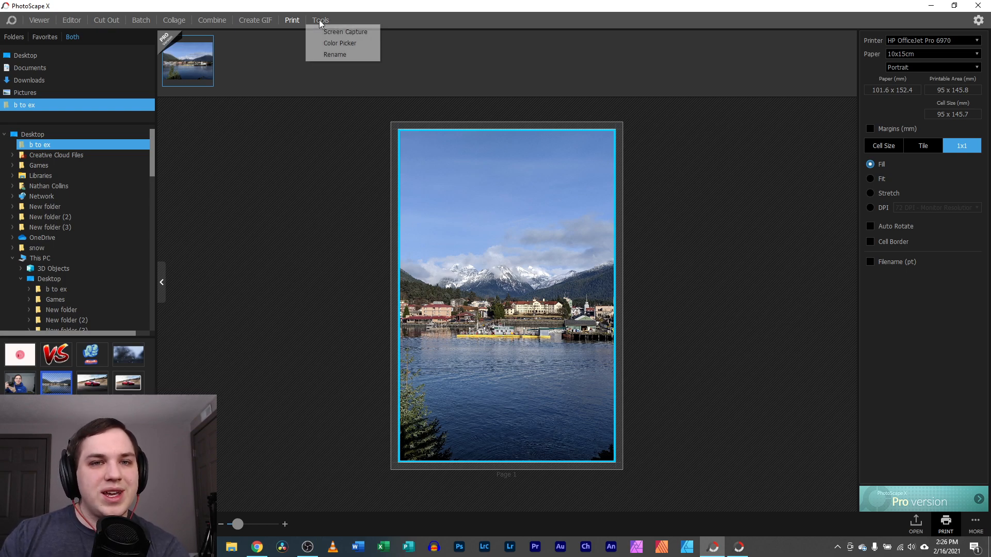
left_click(325, 32)
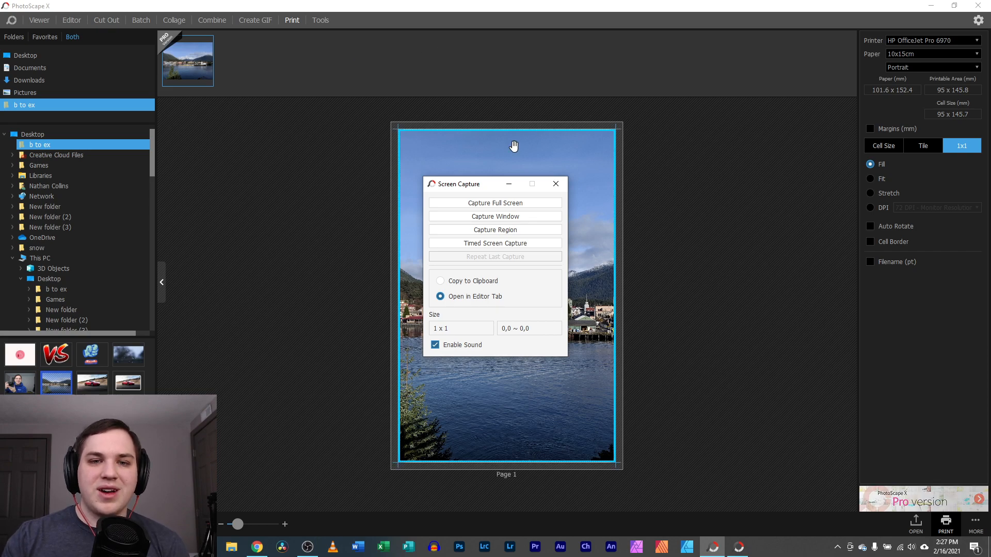
Take a full-screen capture, dismiss the save prompt, and close Screen Capture
left_click(513, 203)
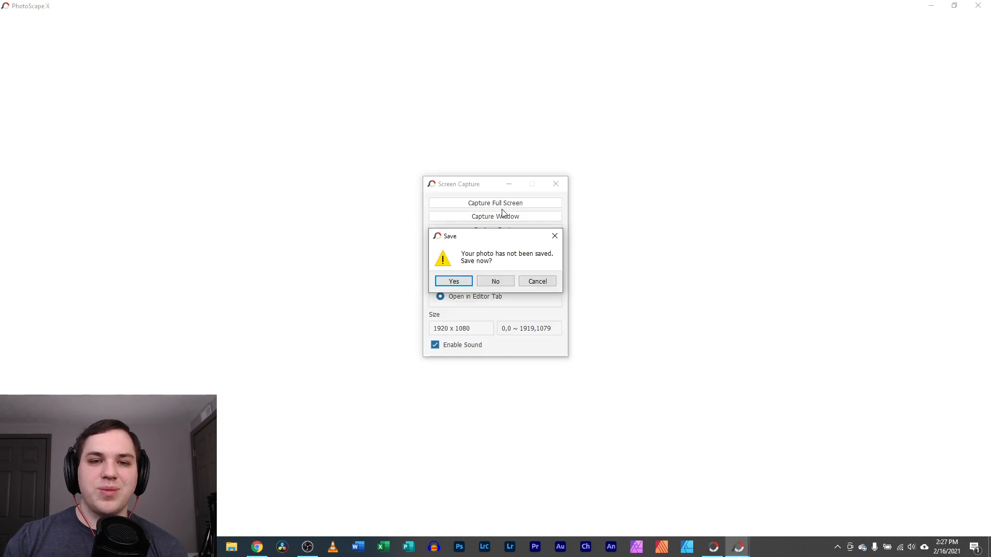
left_click(534, 282)
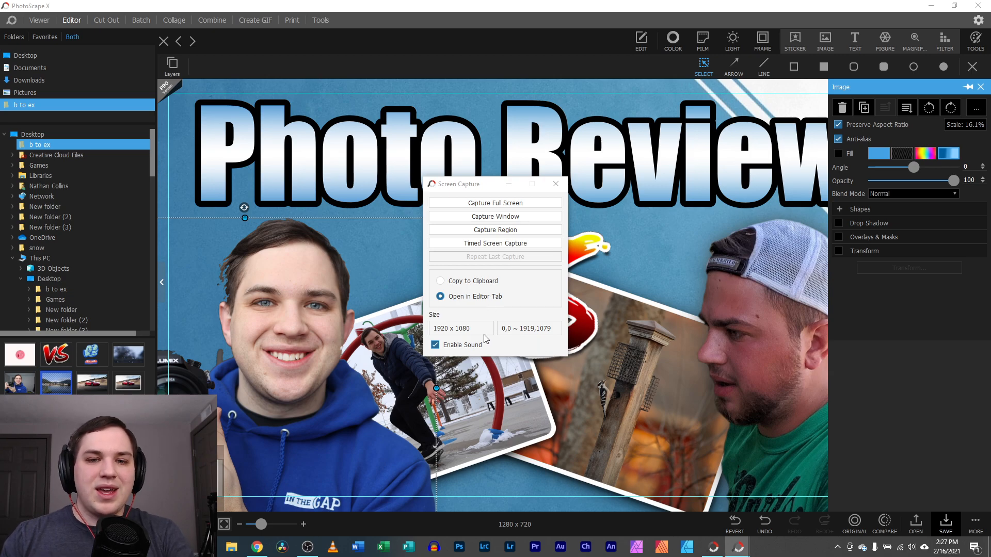
left_click(555, 183)
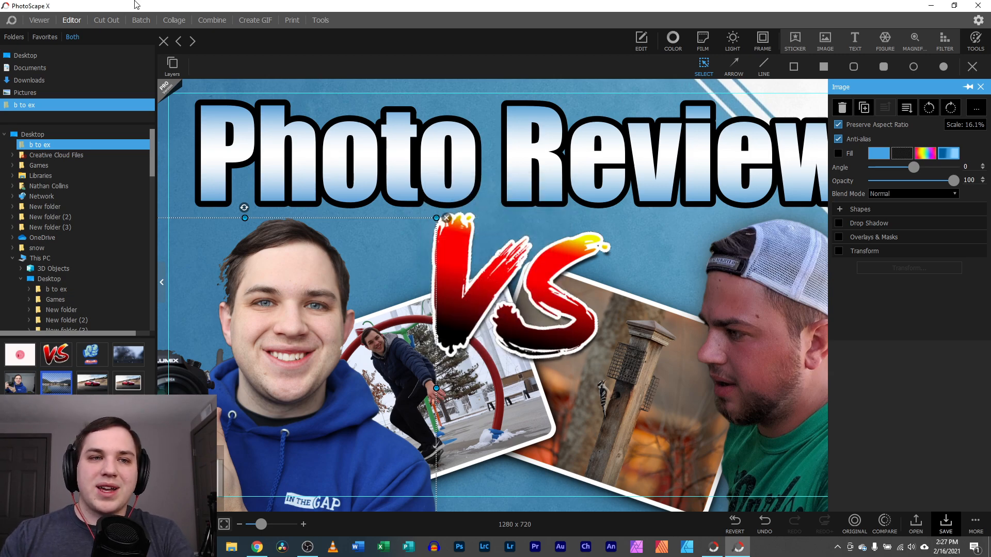
Close the Photo Review image without saving and capture the full screen into Editor
left_click(164, 44)
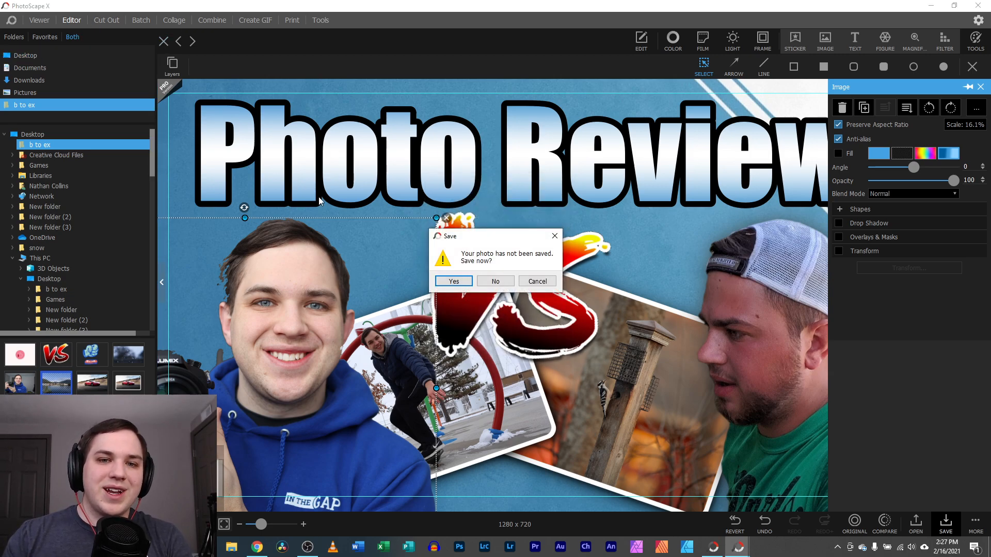
left_click(494, 280)
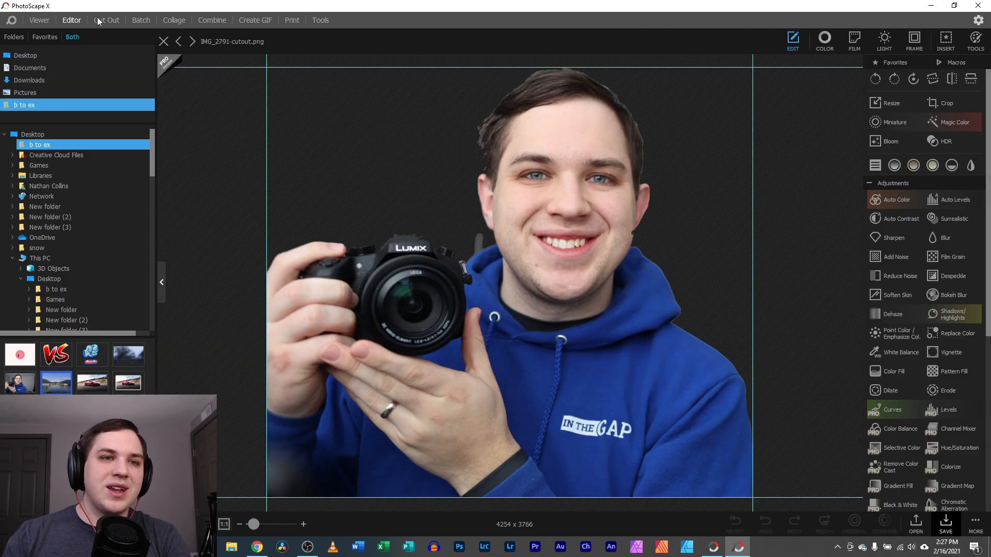
left_click(320, 20)
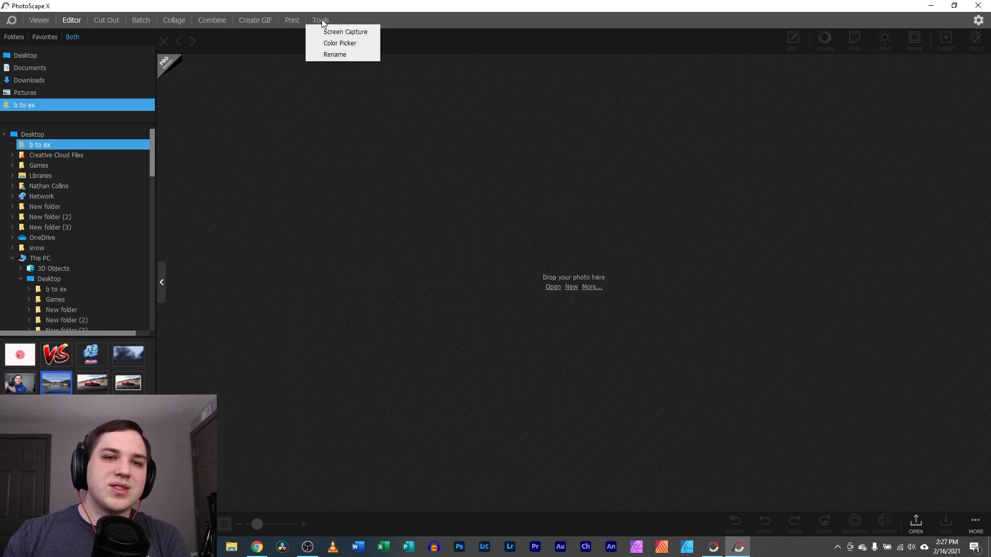
left_click(320, 32)
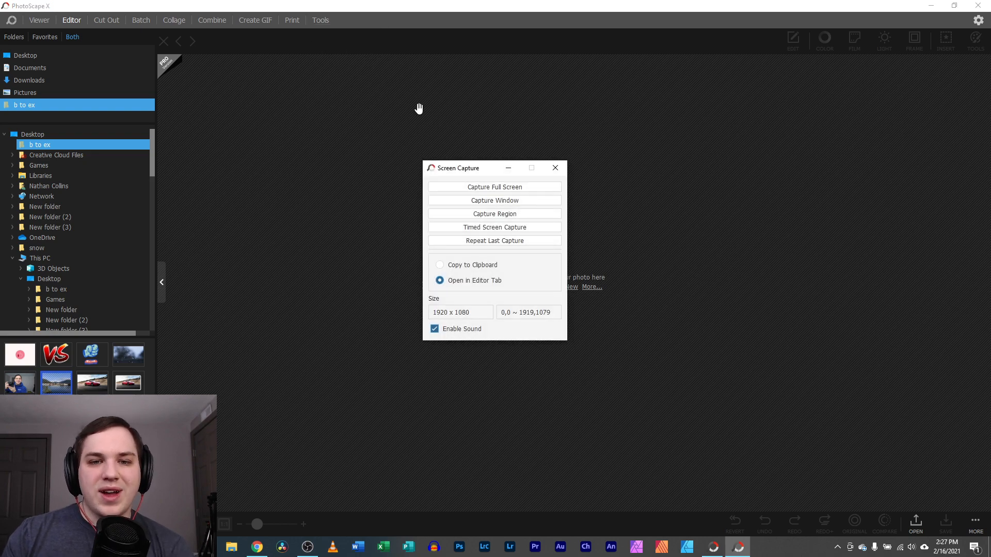
left_click(496, 188)
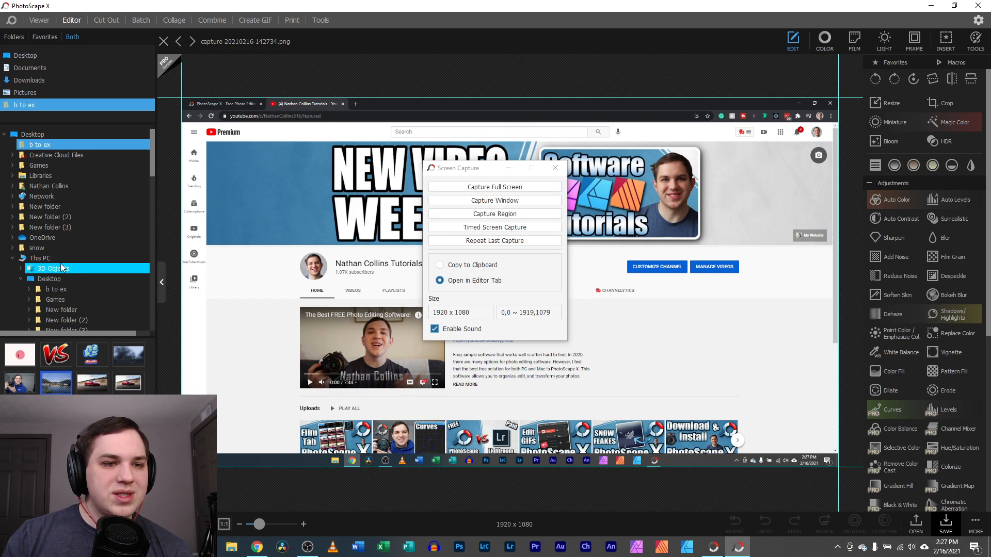
Browse the Pictures and Desktop folders, close the browser window and the open screenshot
left_click(46, 93)
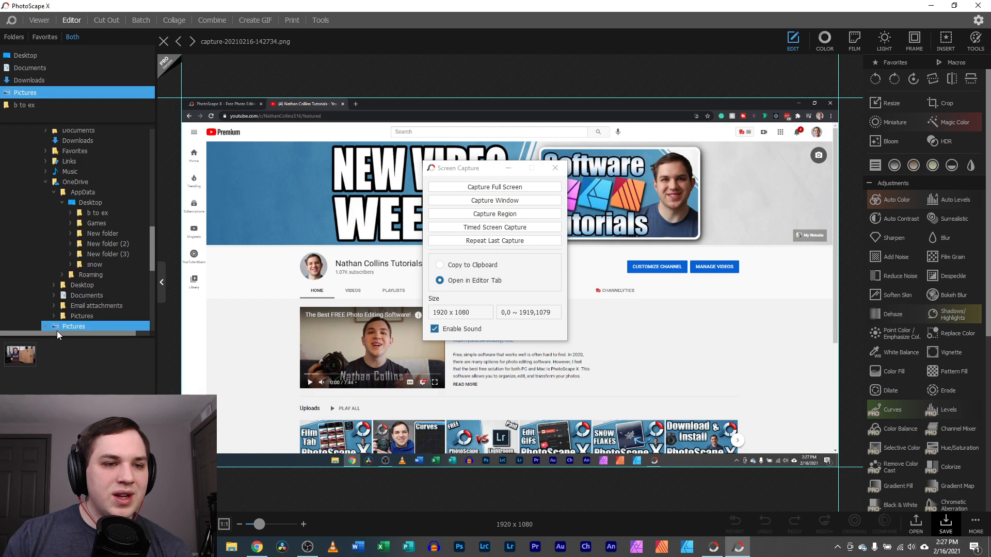
scroll(80, 147, "up", 5)
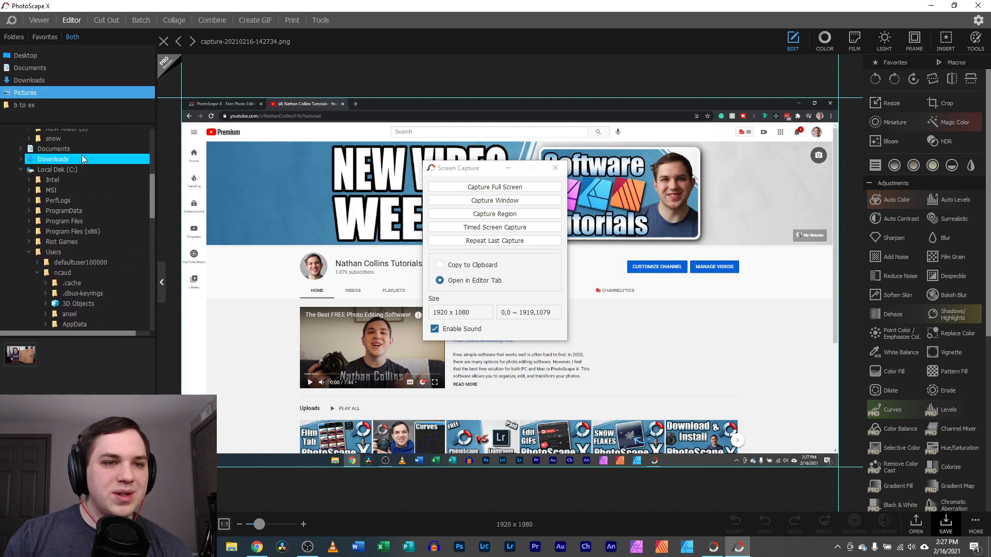
left_click(26, 54)
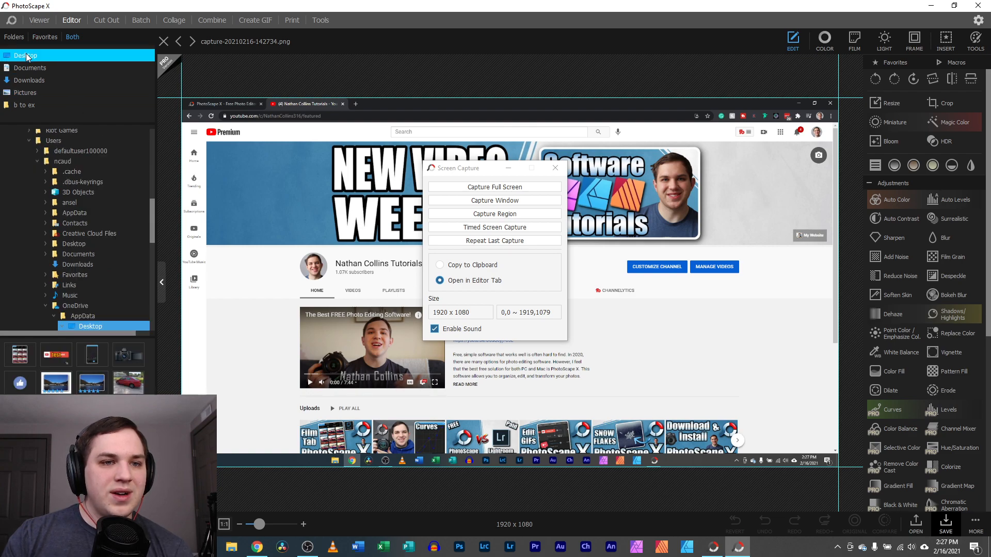
left_click(553, 169)
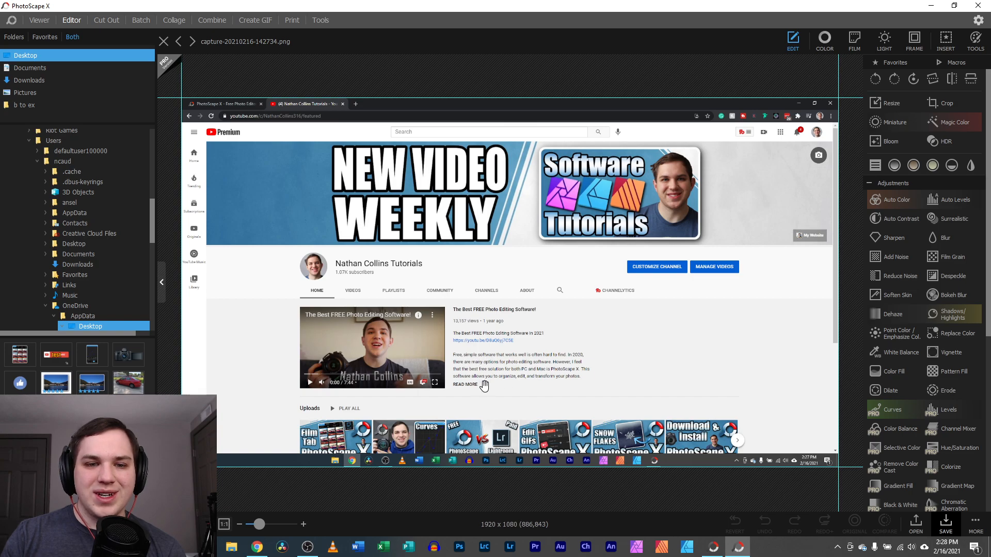
left_click_drag(258, 525, 261, 526)
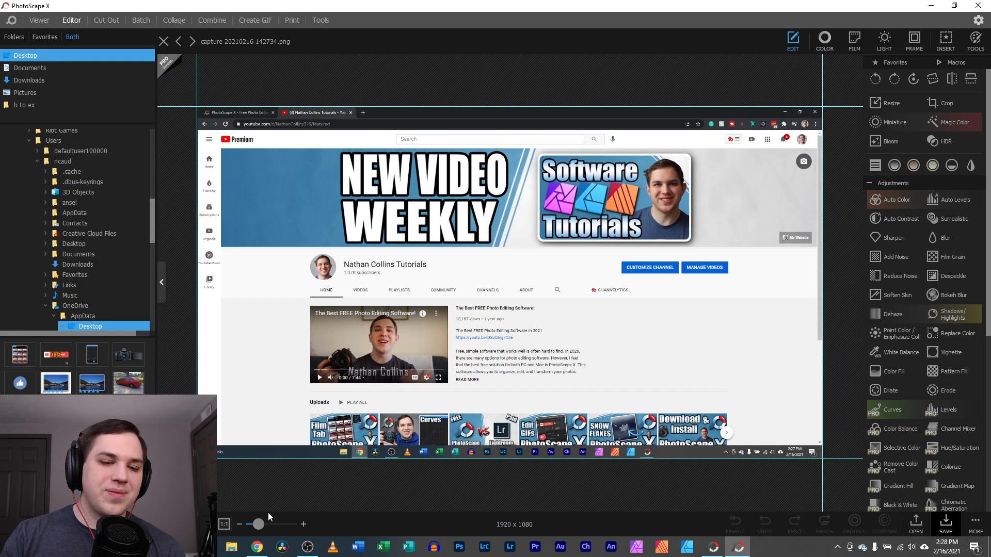
left_click(259, 551)
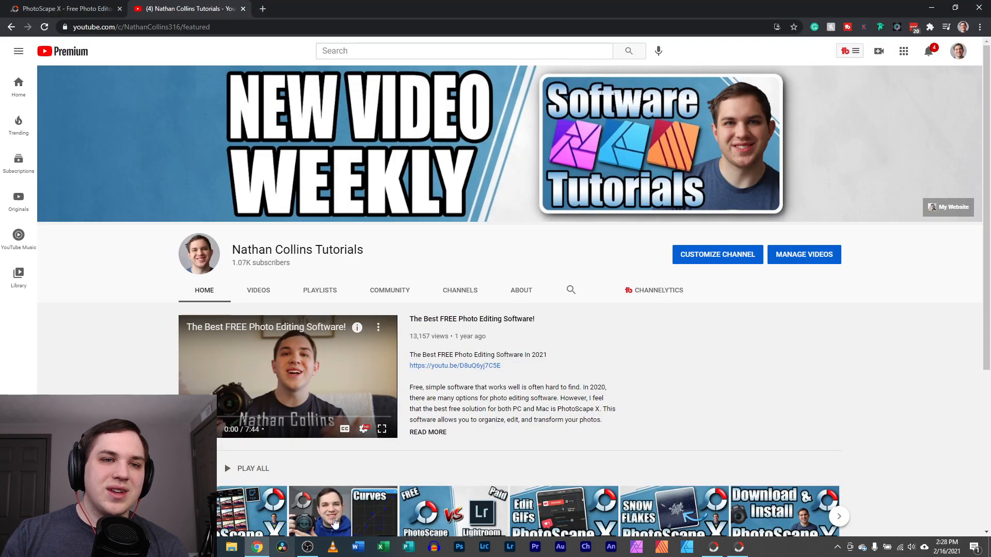
left_click(980, 6)
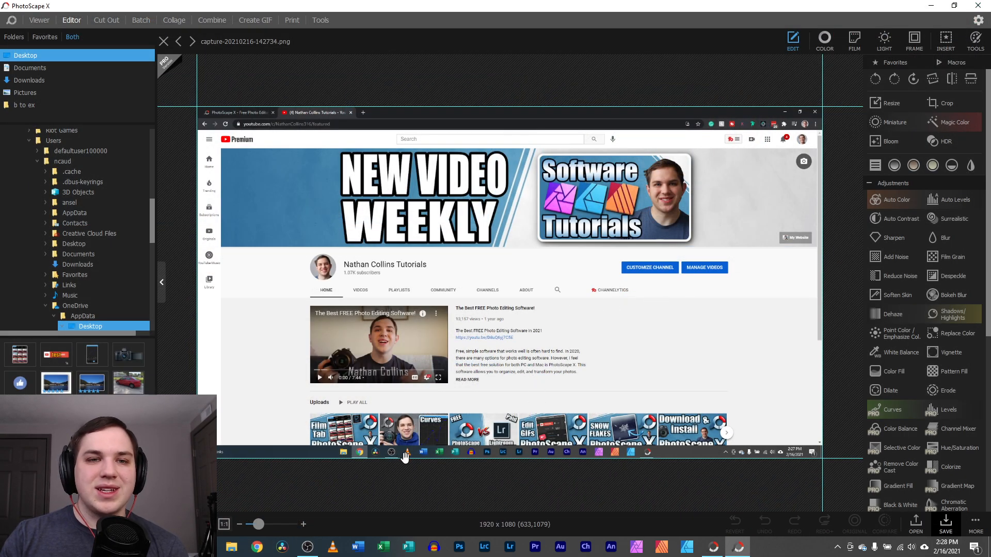
left_click(164, 41)
Capture the full screen, then the taskbar as a window, and close Screen Capture
left_click(320, 21)
left_click(328, 32)
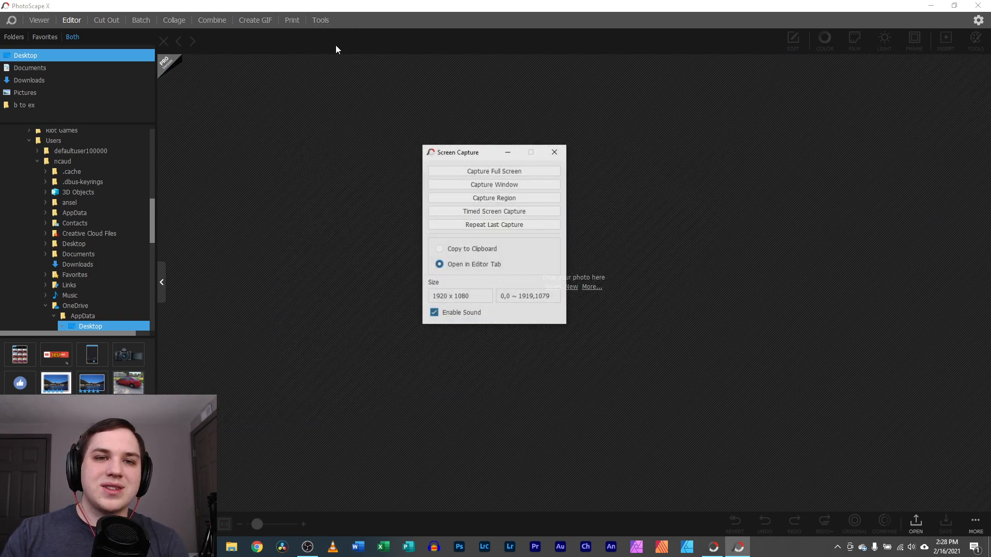
left_click(468, 170)
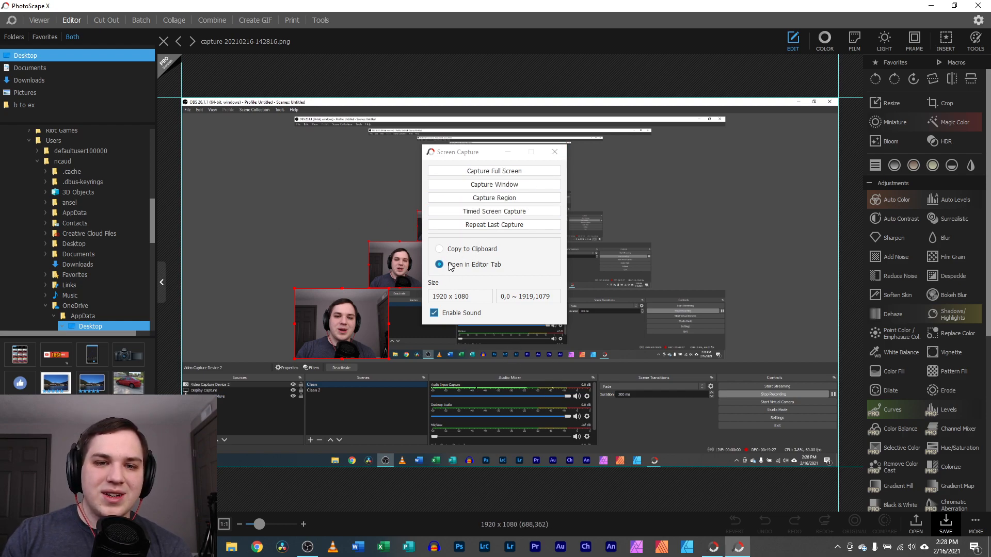
left_click(500, 186)
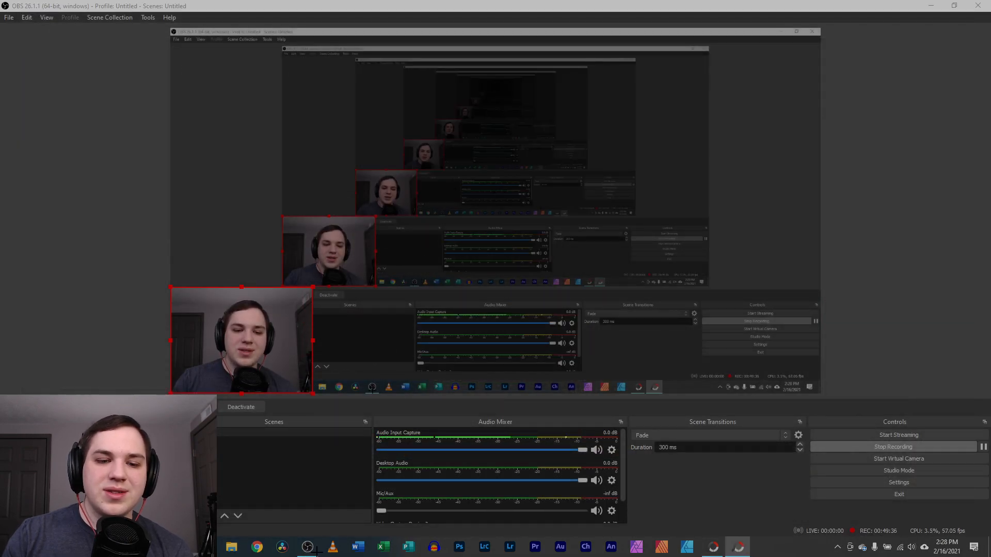
left_click(562, 547)
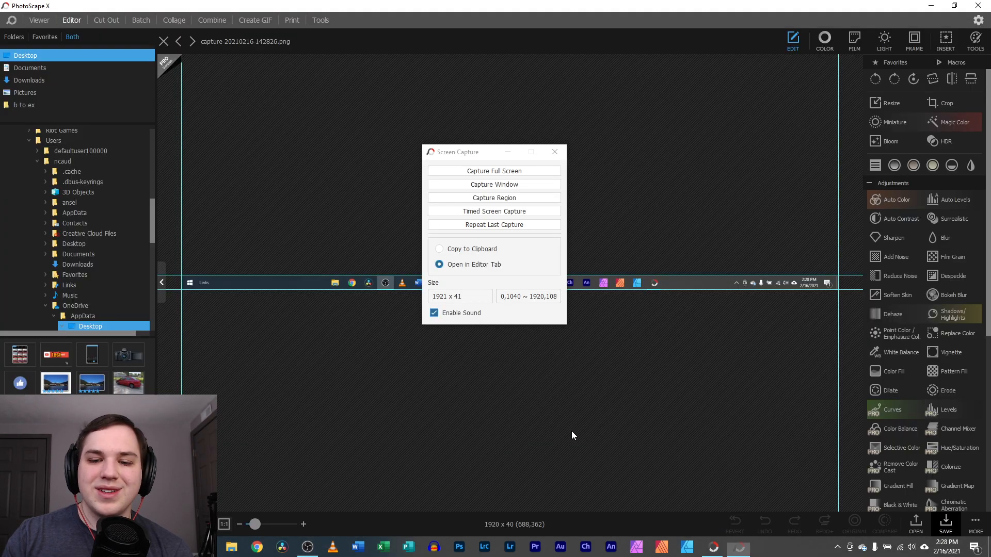
left_click(555, 152)
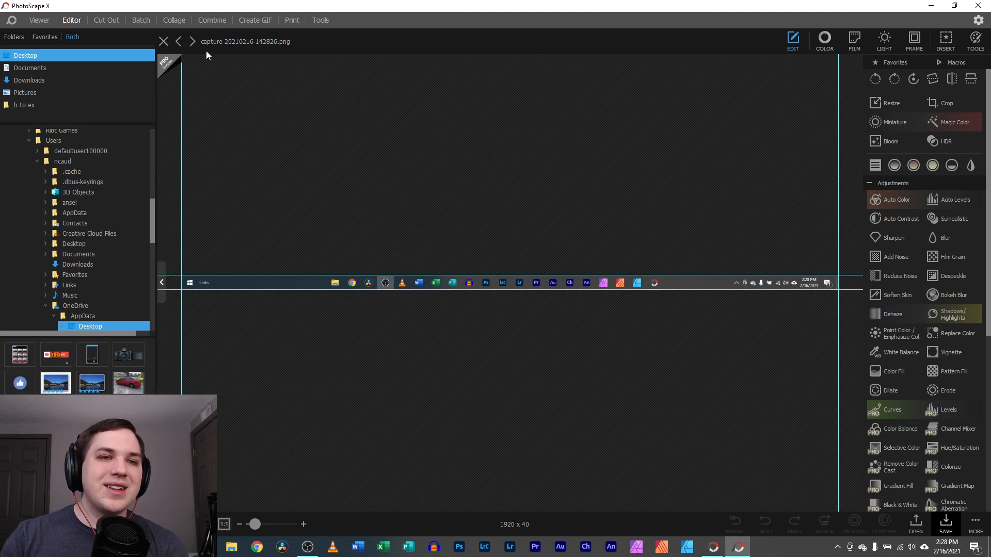
Close the taskbar capture and try the Color Picker on IMG_1020.png, then close it
left_click(164, 42)
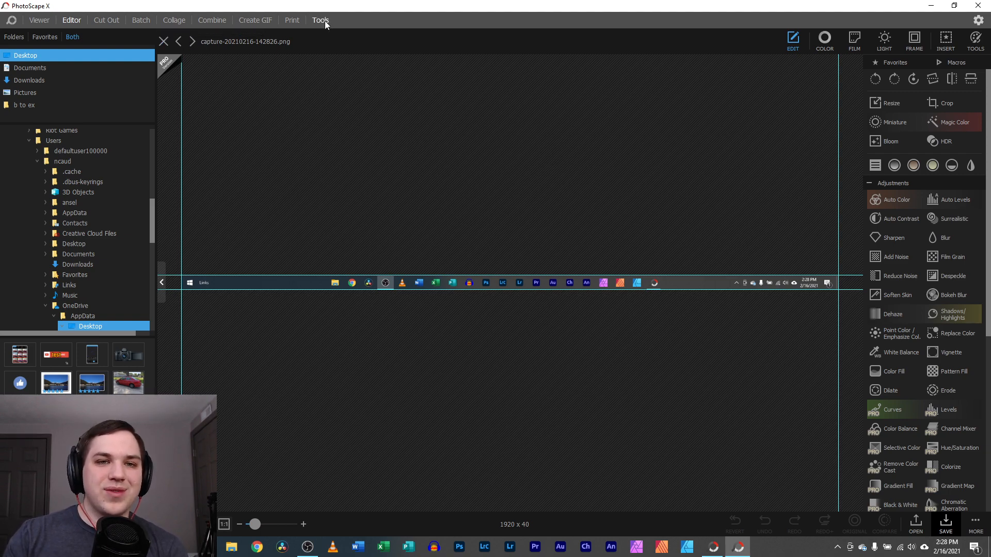
left_click(320, 20)
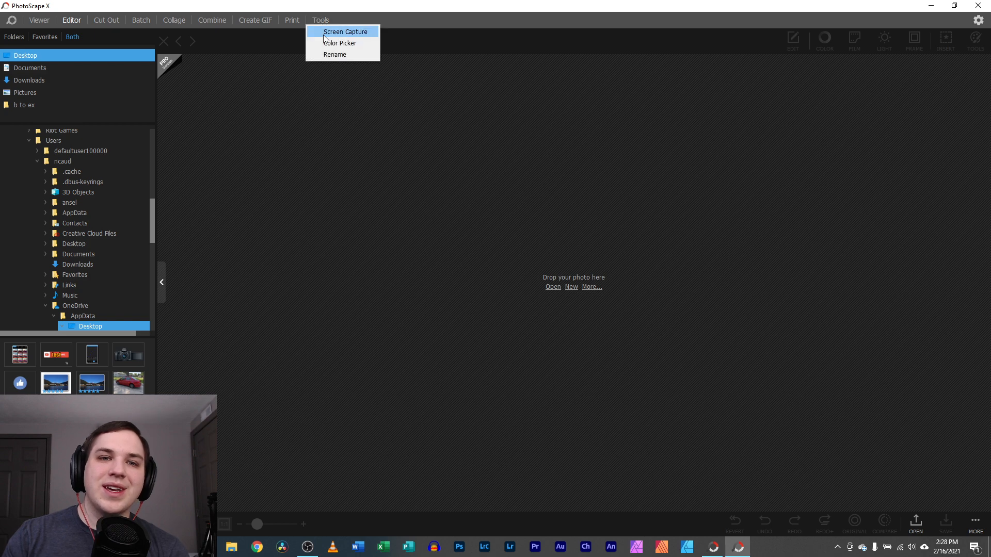
left_click(333, 44)
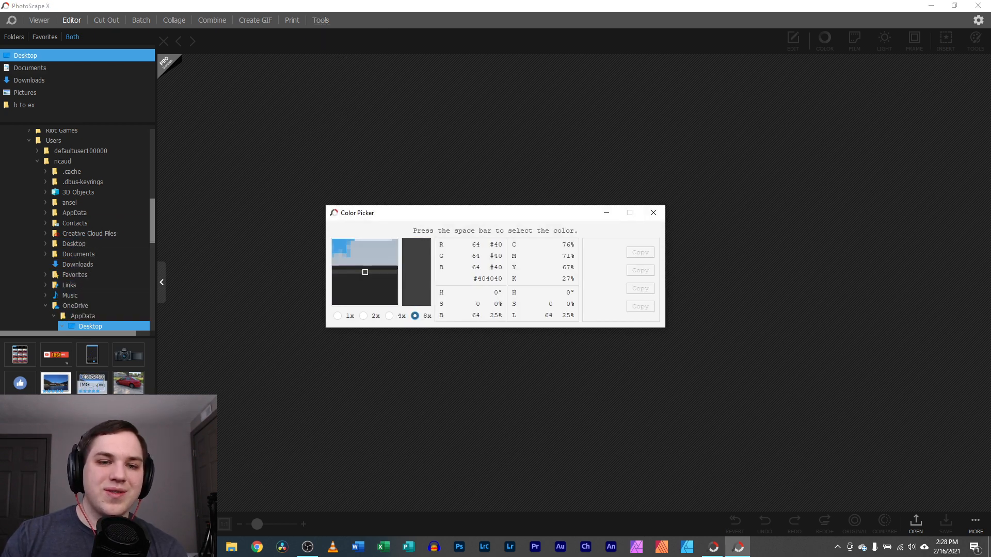
left_click(96, 387)
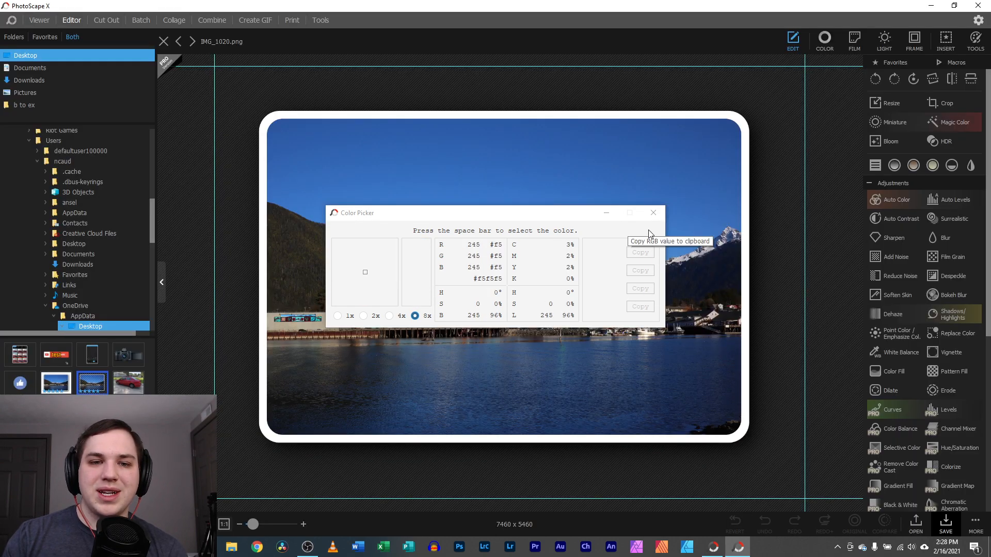
left_click(652, 213)
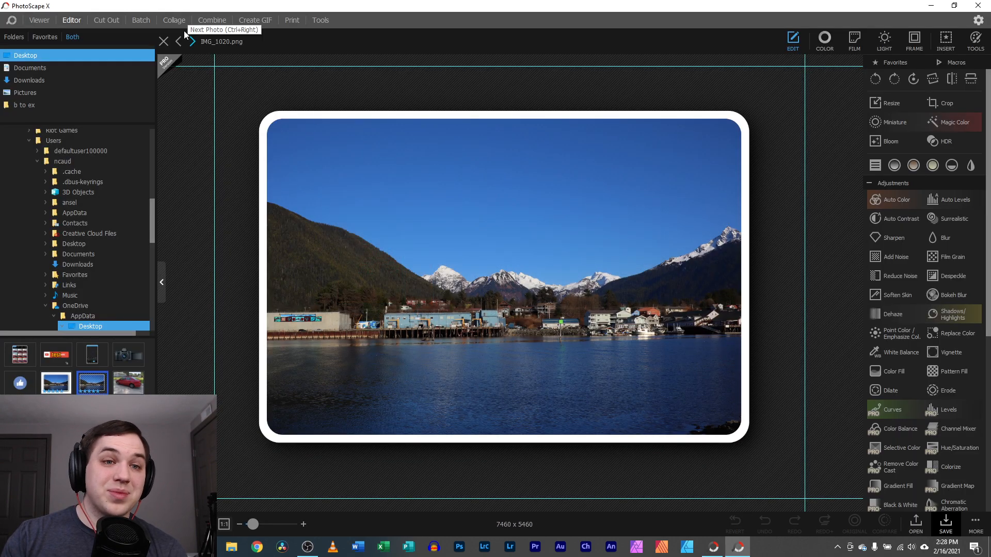
Open and close the Rename tool, then bring up the red Tesla Roadster photo
left_click(319, 20)
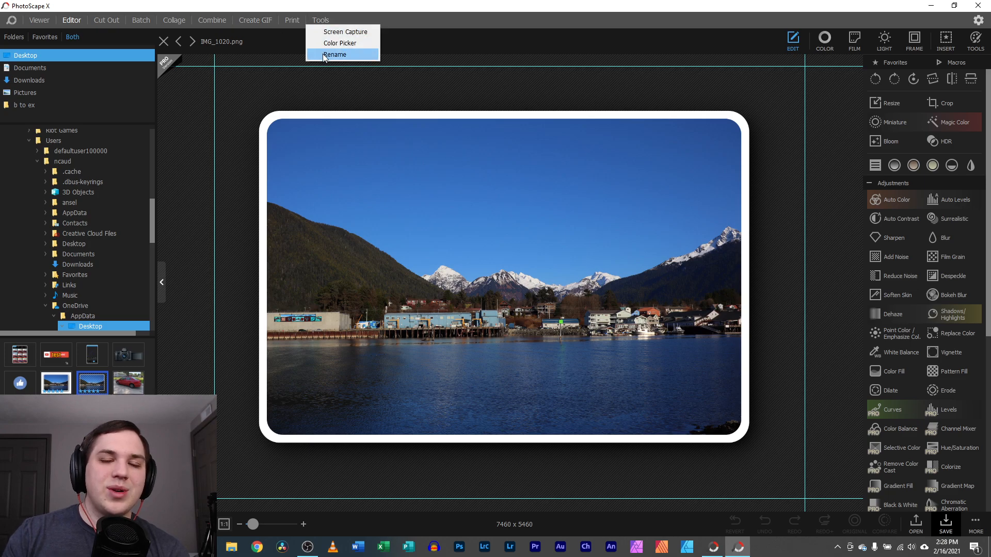
left_click(323, 54)
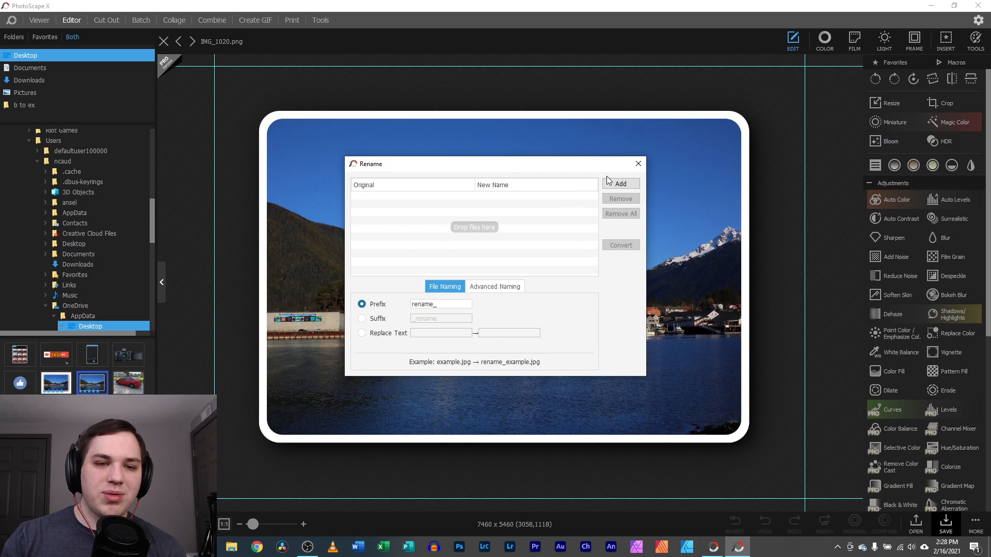
left_click(638, 165)
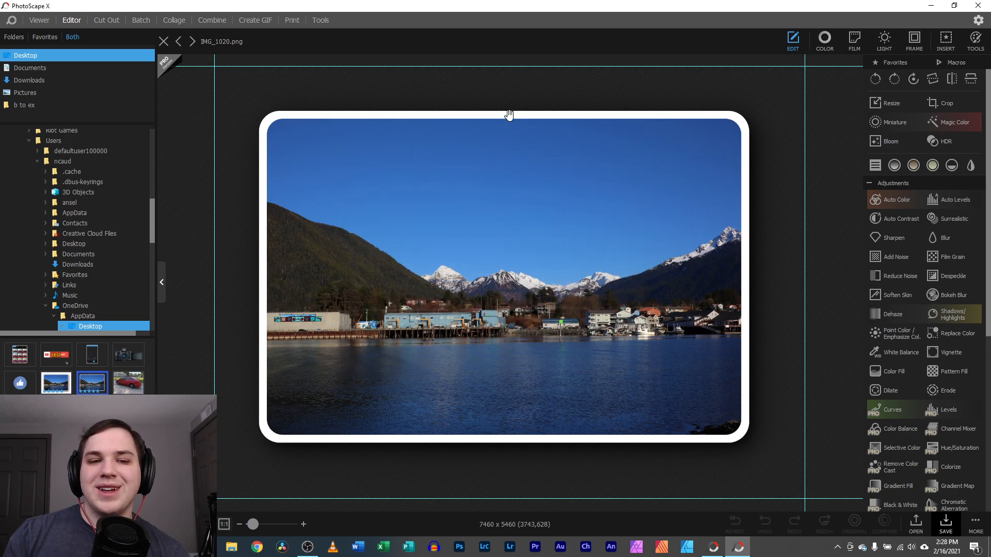
left_click(118, 386)
key("Right")
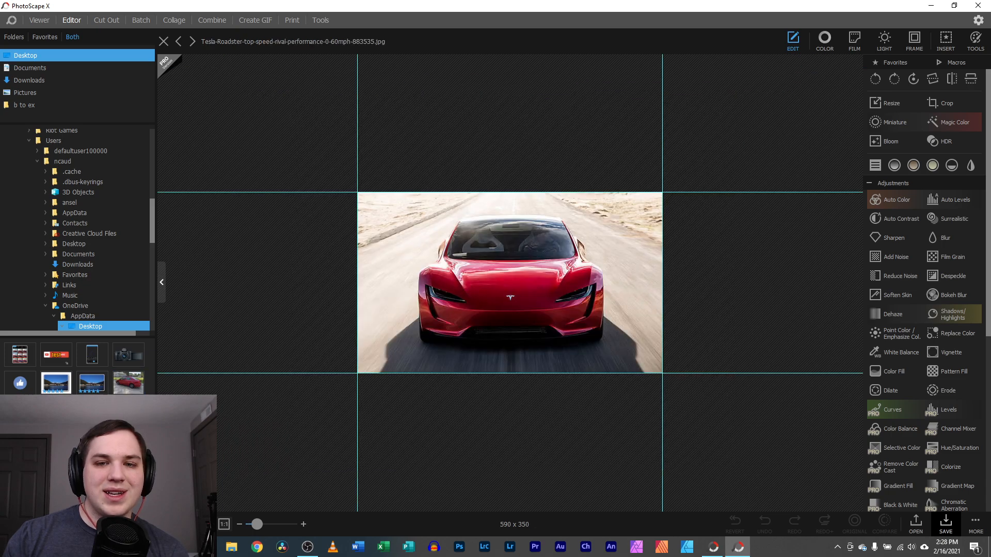
Open the IMG_20190220 photo from 'b to ex' and view the Preferences theme choices unchanged
left_click(24, 106)
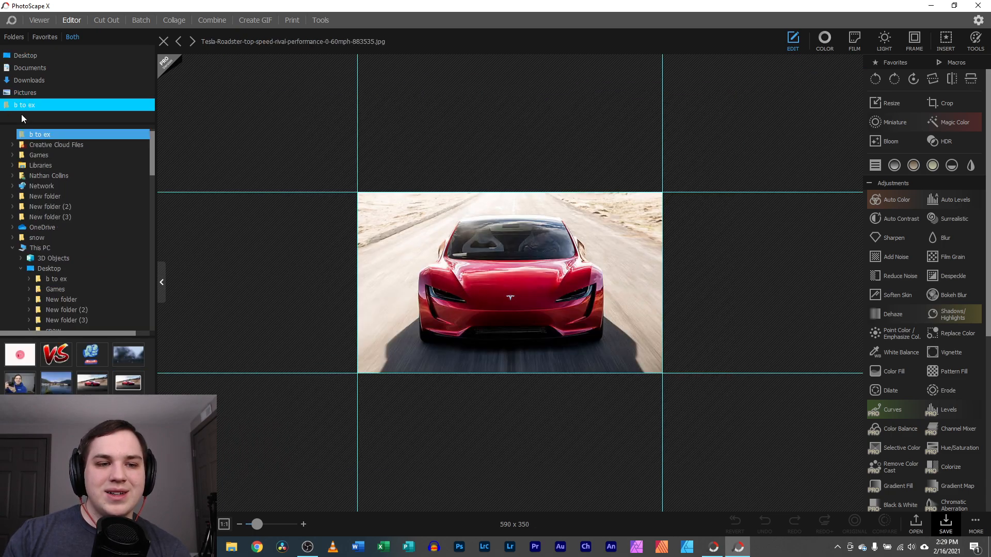
left_click(54, 387)
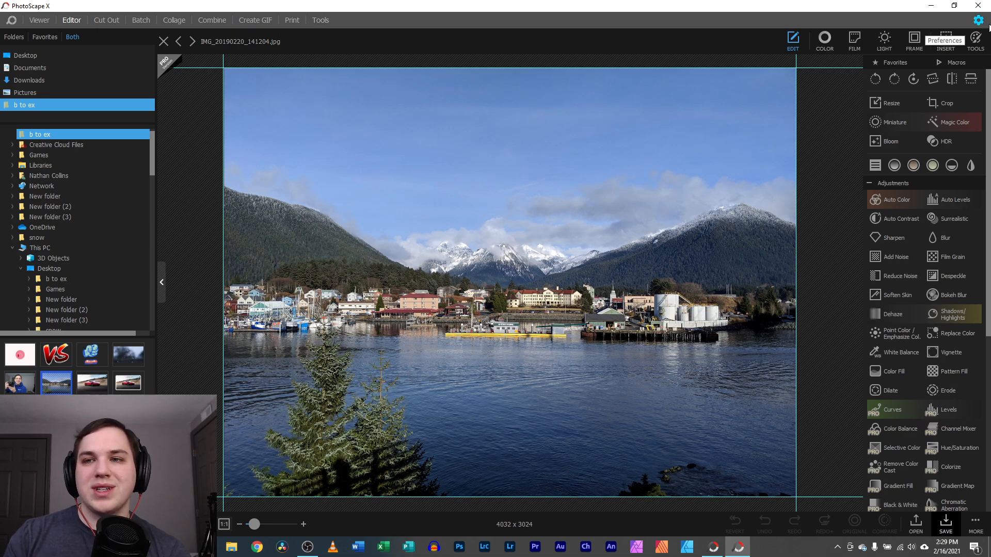
left_click(978, 21)
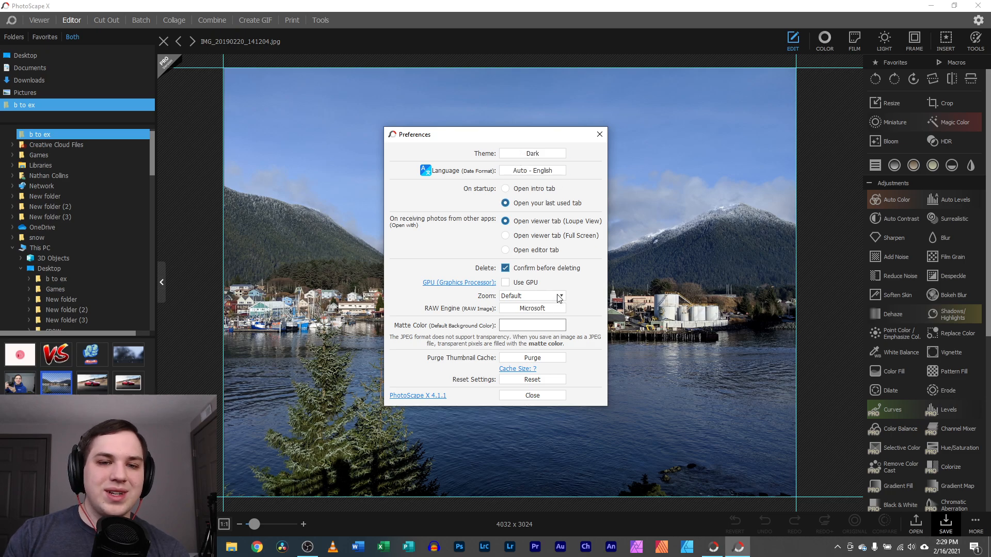
left_click(538, 156)
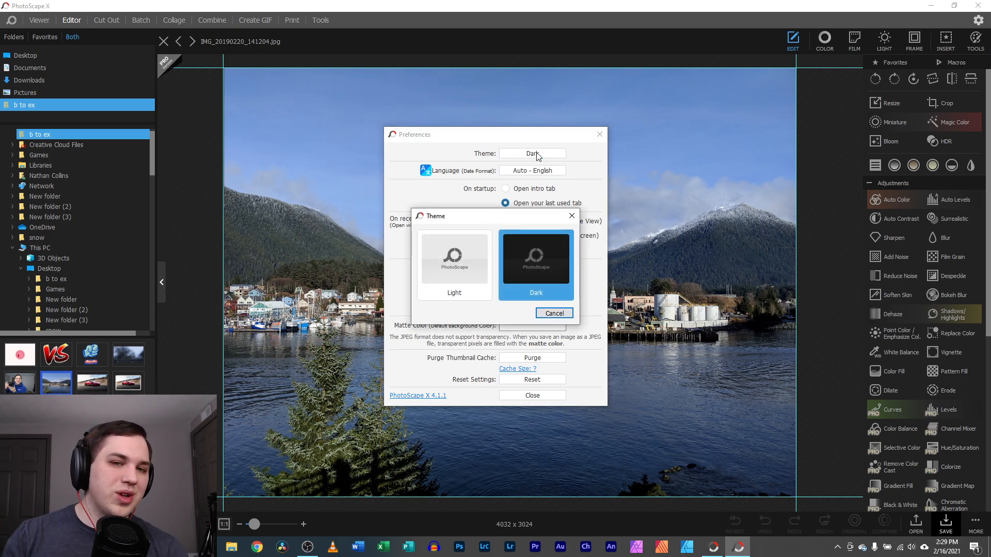
left_click(571, 216)
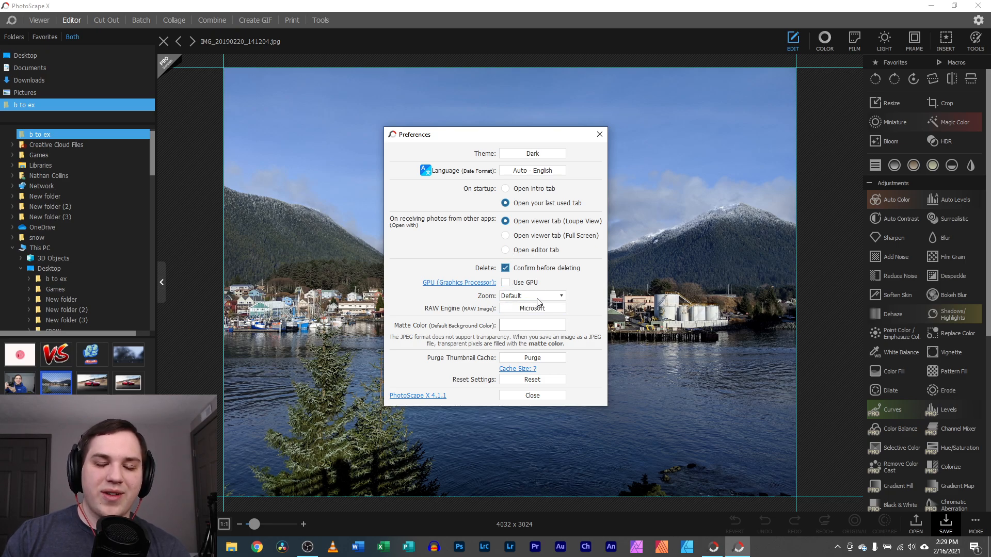
View the Matte Color choices without changing them, then close Preferences twice
left_click(539, 328)
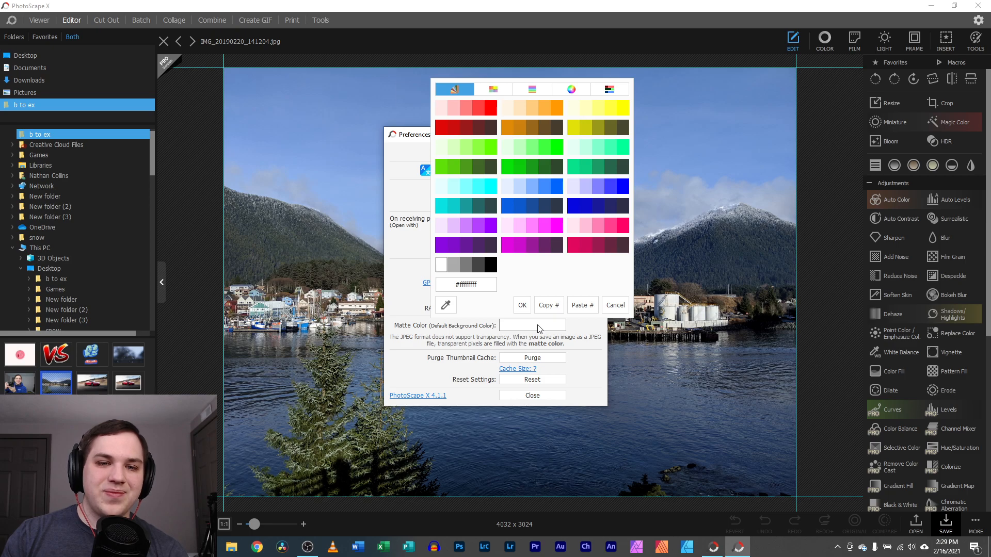
left_click(615, 305)
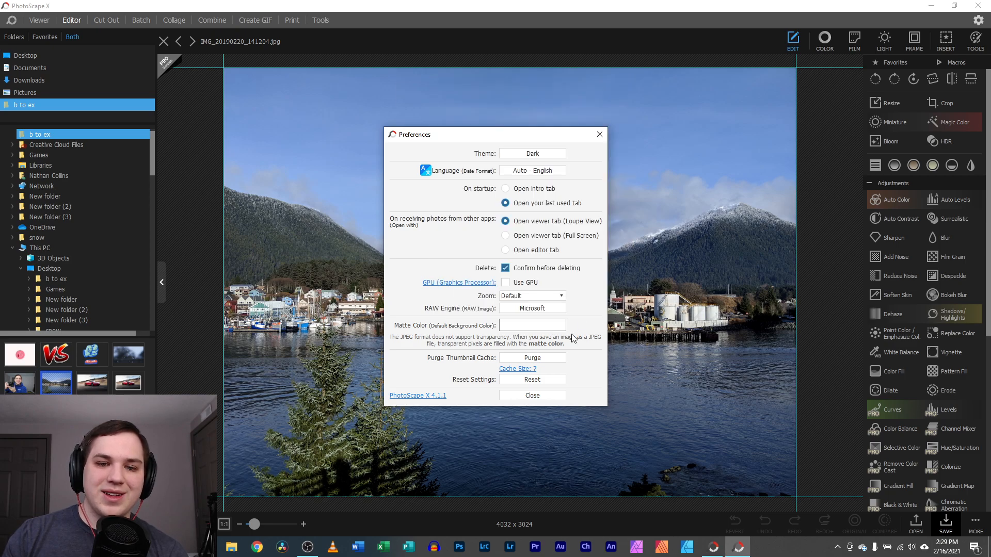
left_click(532, 395)
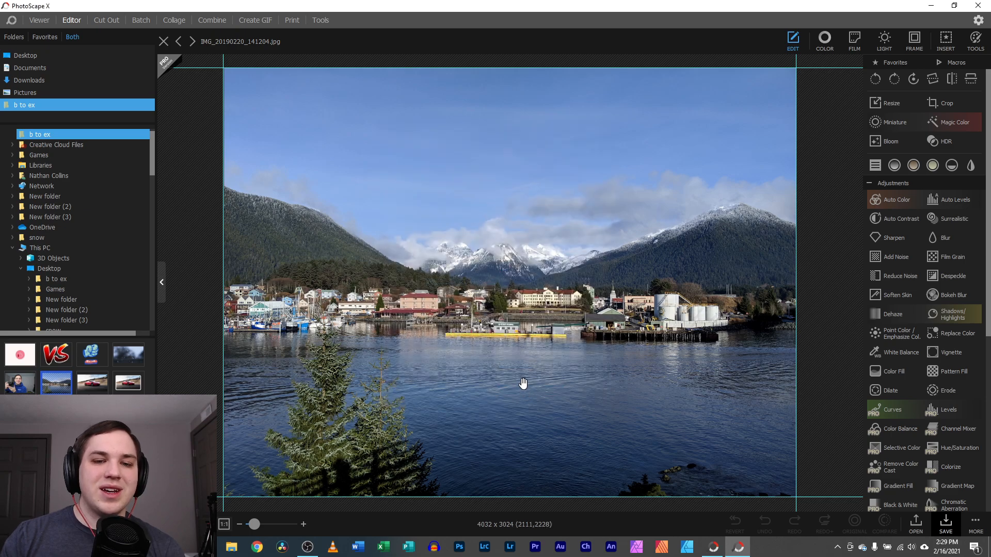
left_click(977, 21)
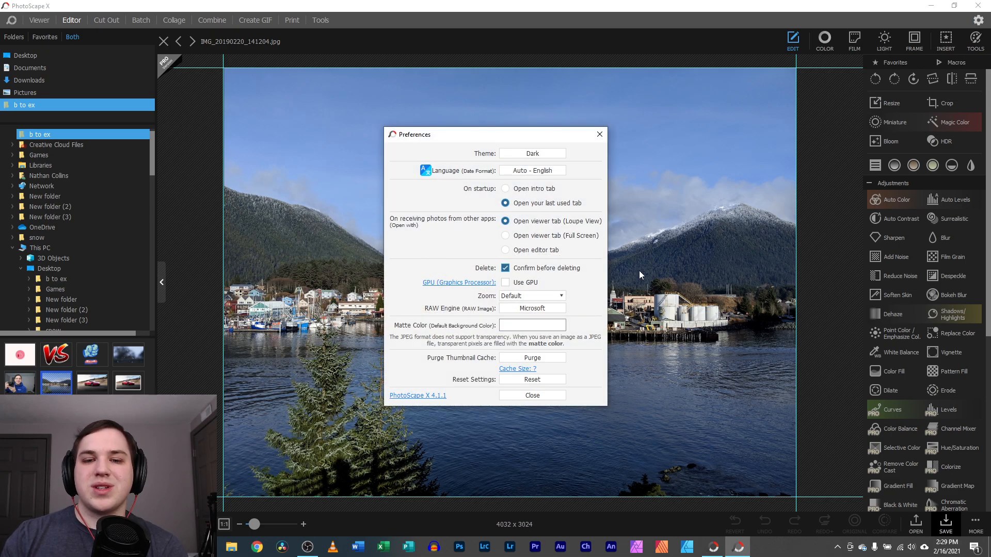
left_click(523, 395)
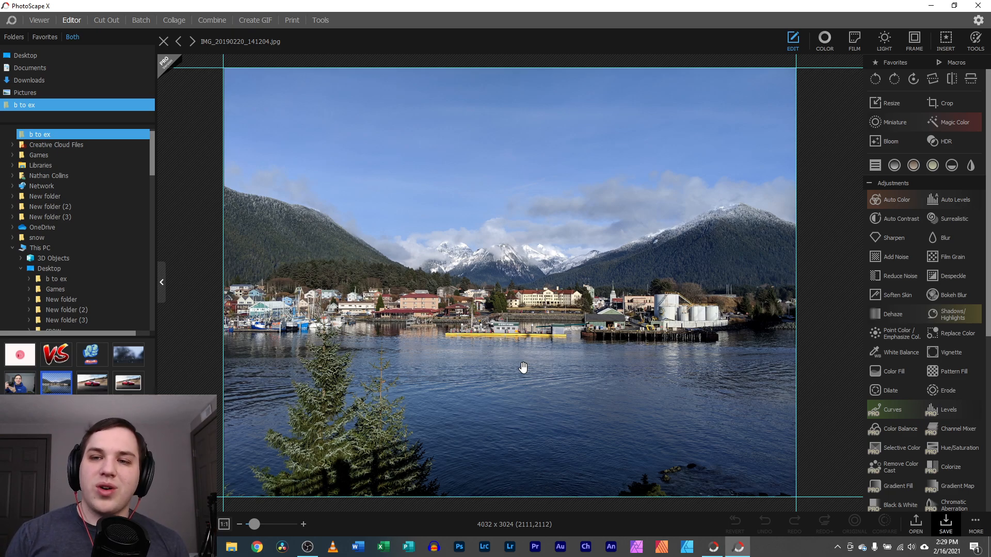
Scroll the adjustments panel down to Transformations and reveal the hidden system tray icons
scroll(937, 320, "down", 3)
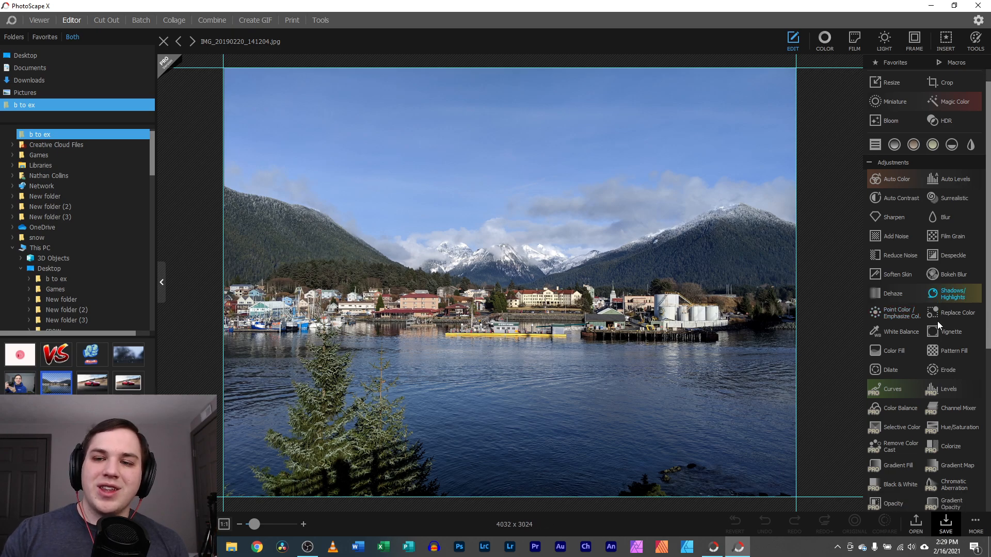
scroll(936, 323, "down", 5)
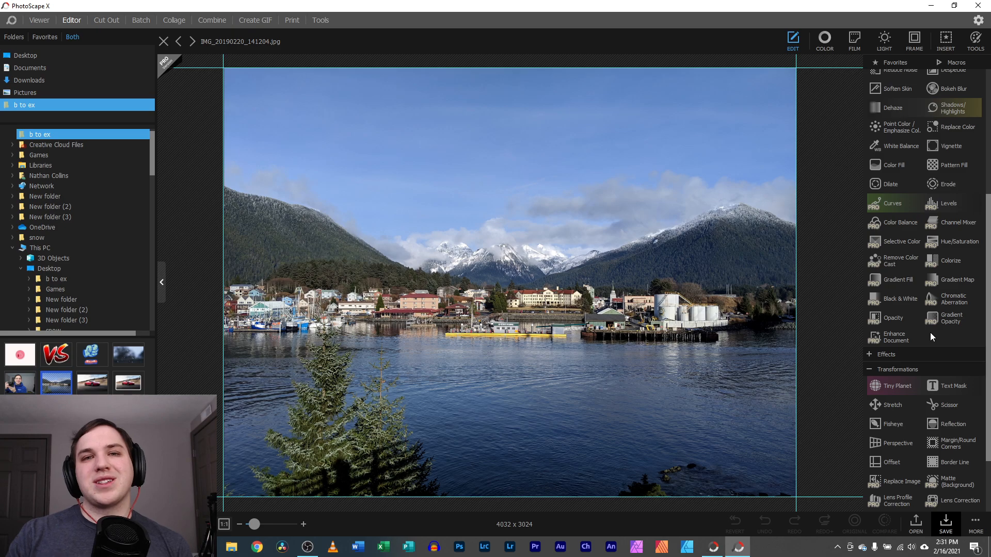
left_click(837, 547)
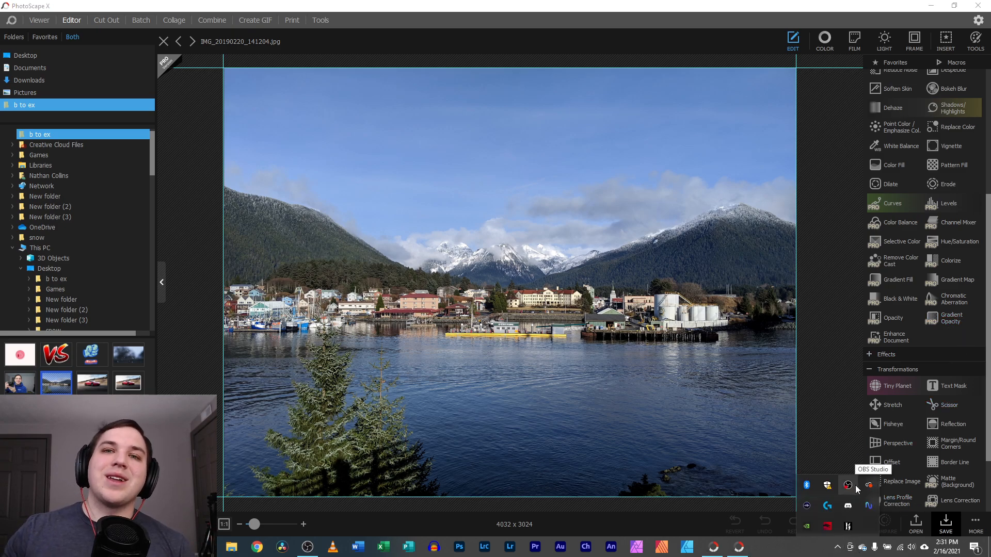